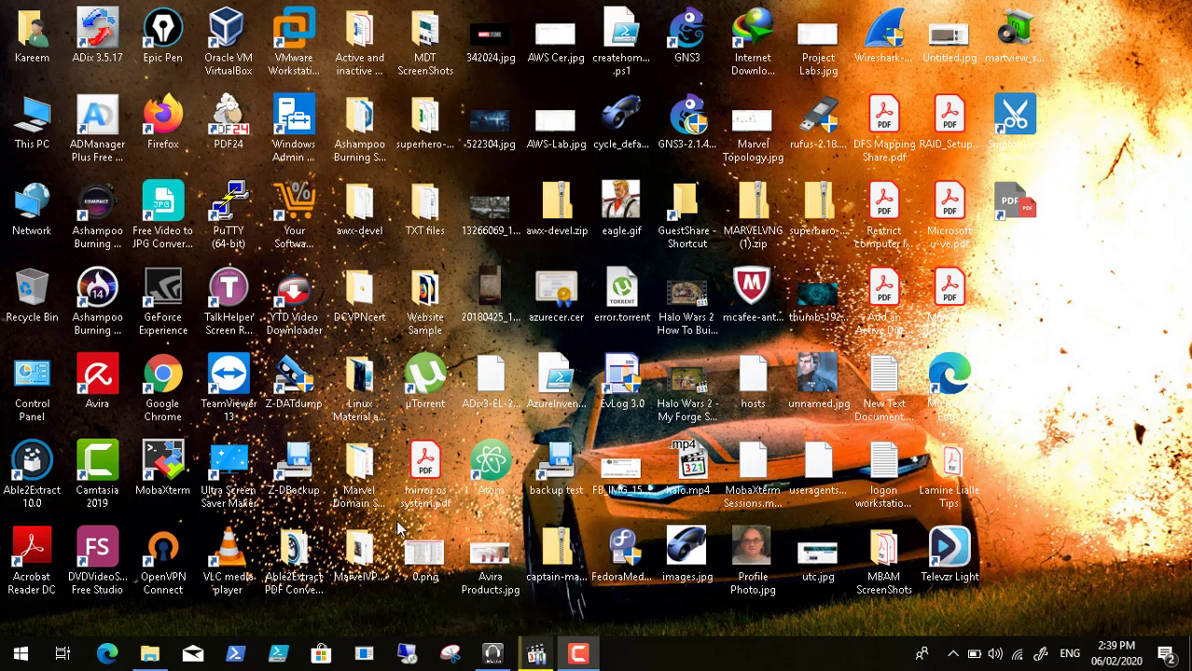
# - Restore the paused Video32.mp4 player window from the taskbar
pyautogui.click(534, 657)
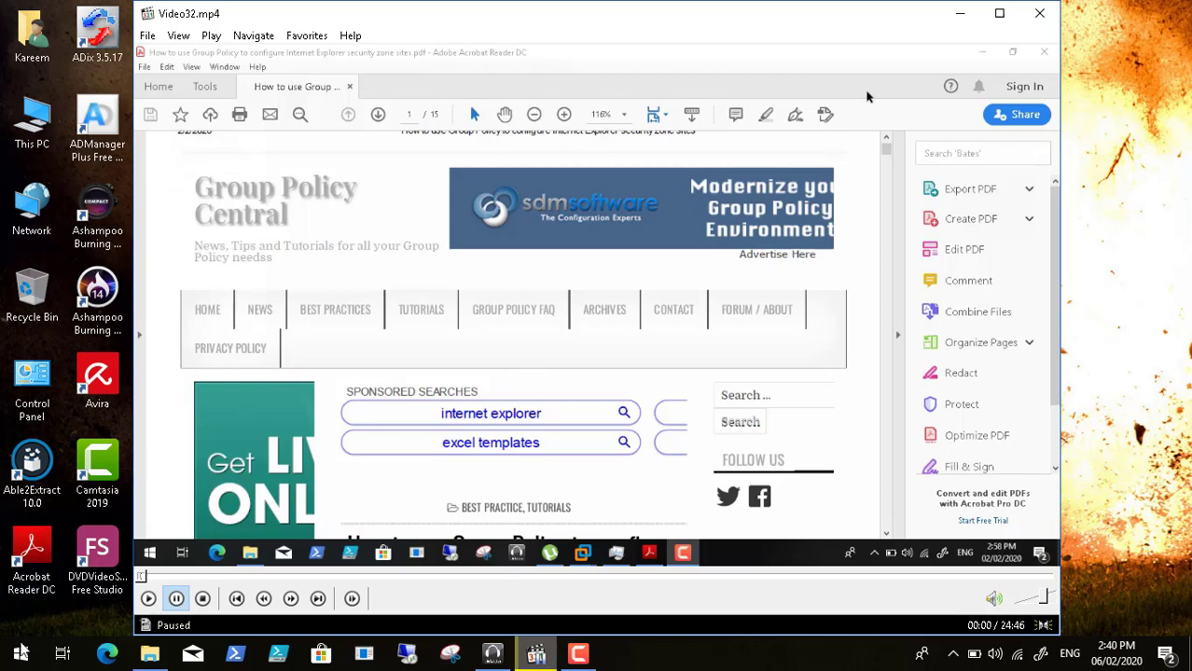
# - Browse the Start menu's Windows 10 program list, then resume playing Video32.mp4
pyautogui.click(21, 653)
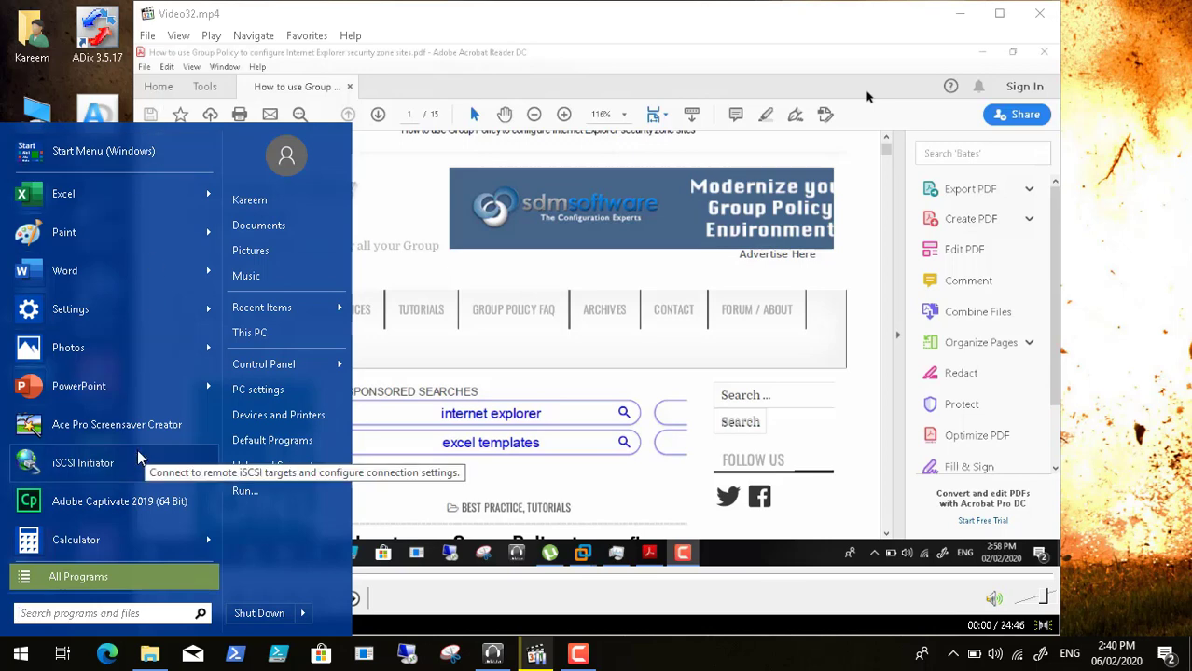
pyautogui.click(119, 159)
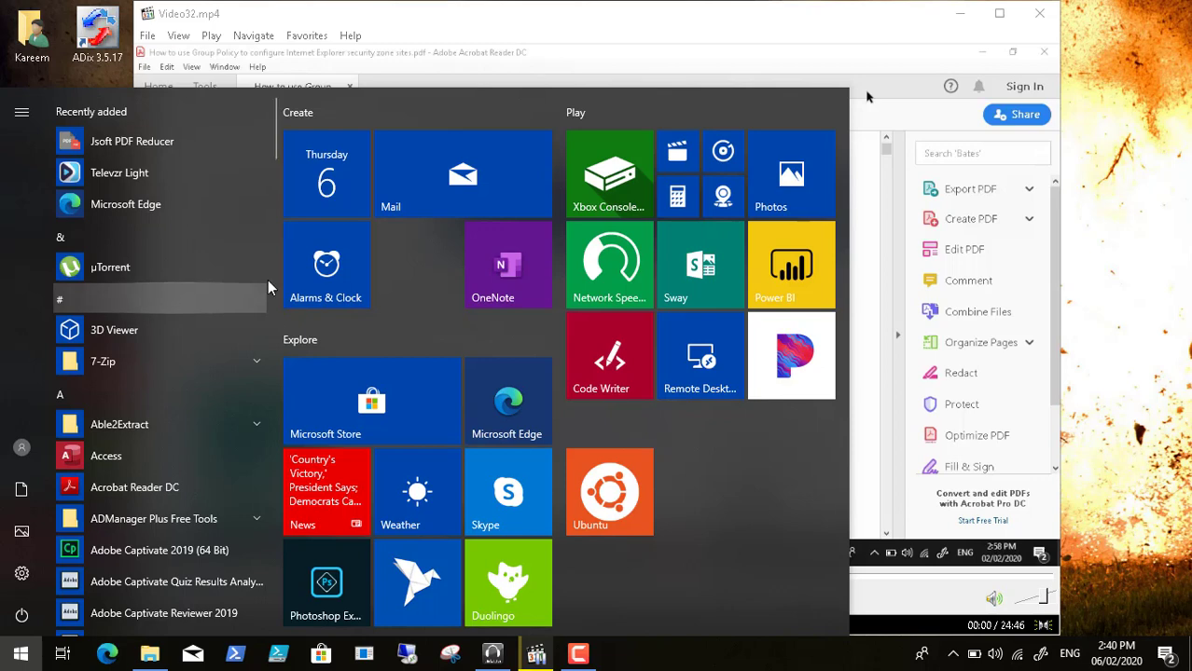
pyautogui.click(896, 334)
pyautogui.click(895, 334)
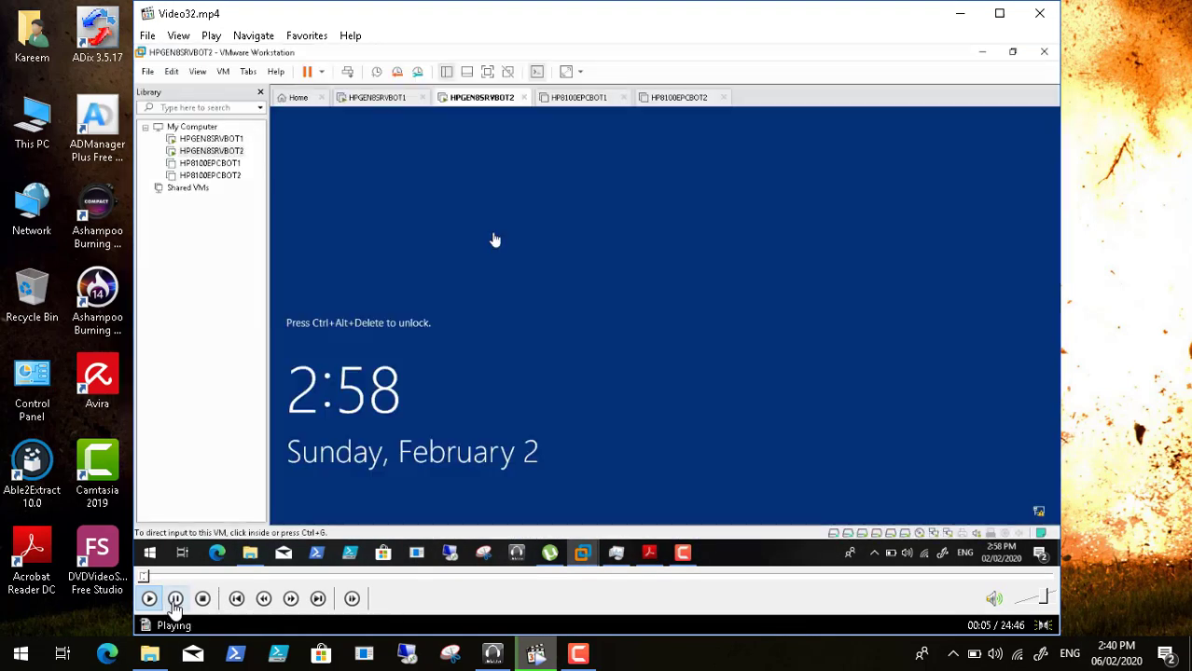
# - Pause and resume Video32.mp4, then switch it to full-screen playback
pyautogui.click(175, 599)
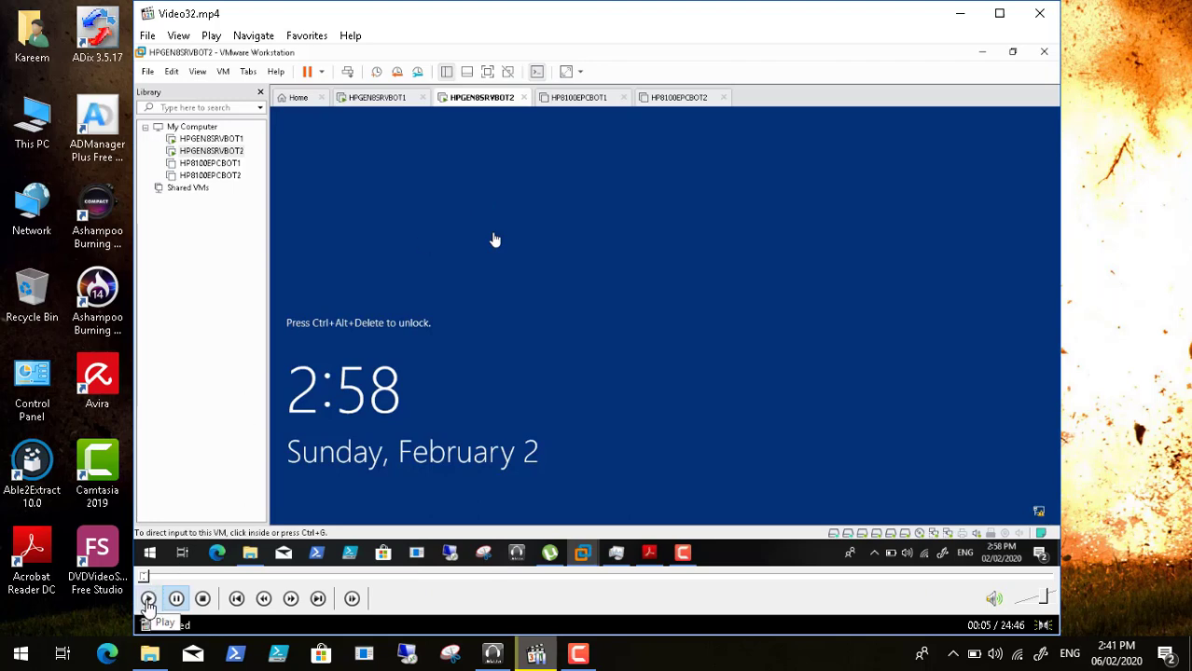
pyautogui.click(150, 598)
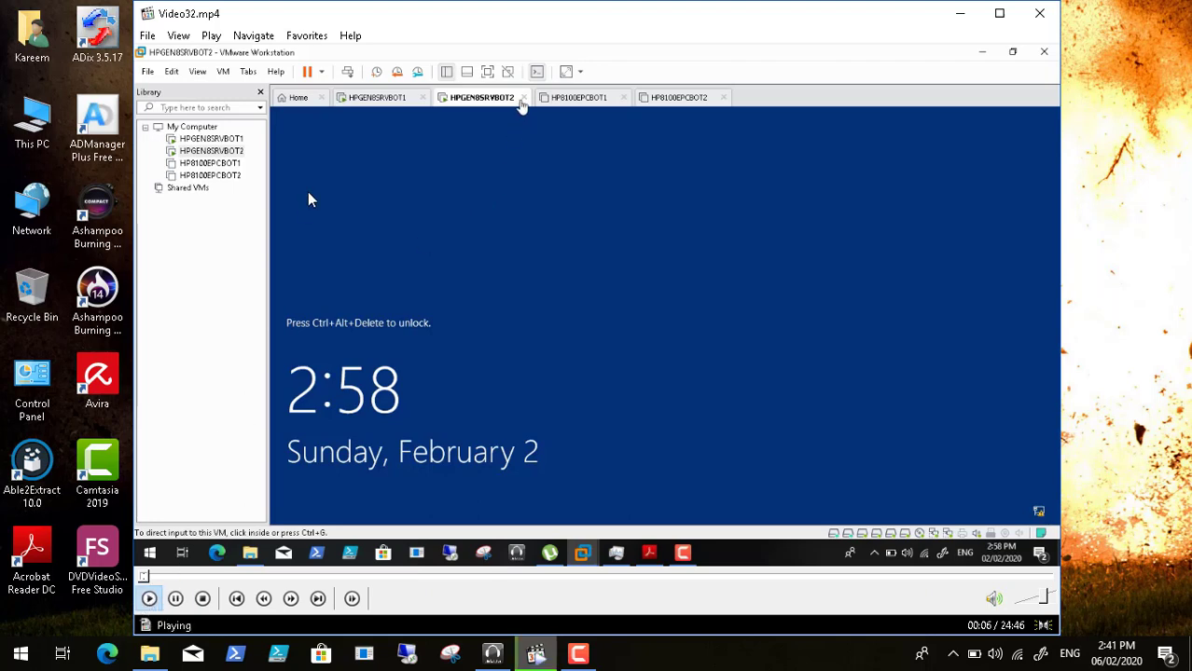
pyautogui.click(178, 35)
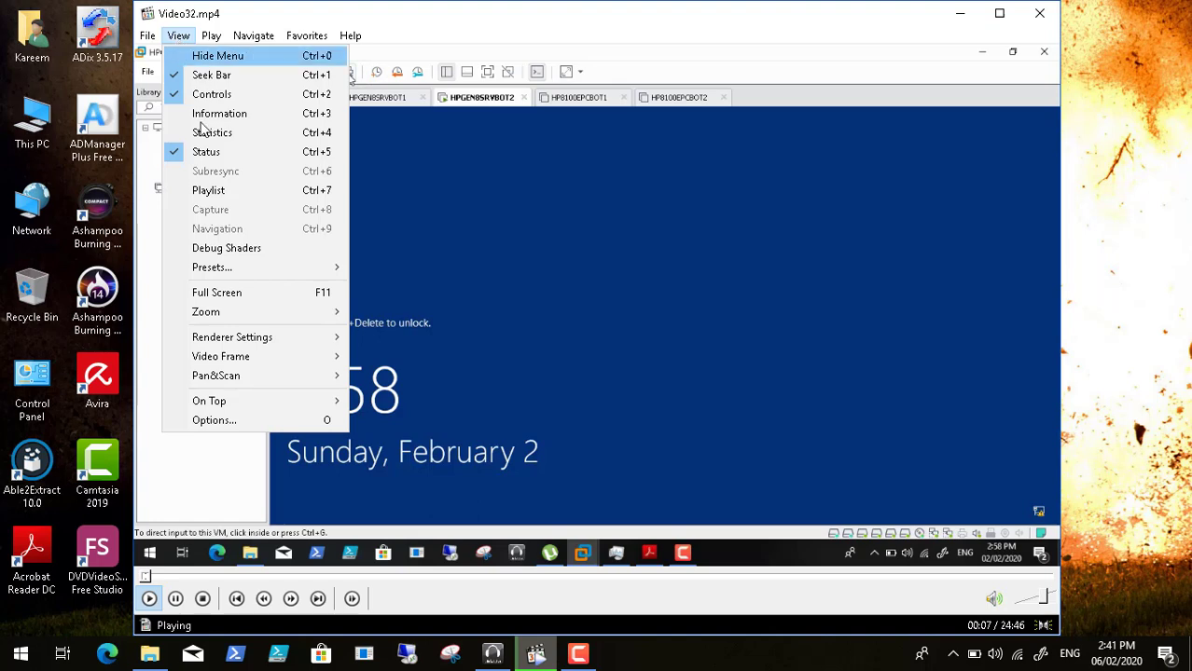
pyautogui.click(238, 293)
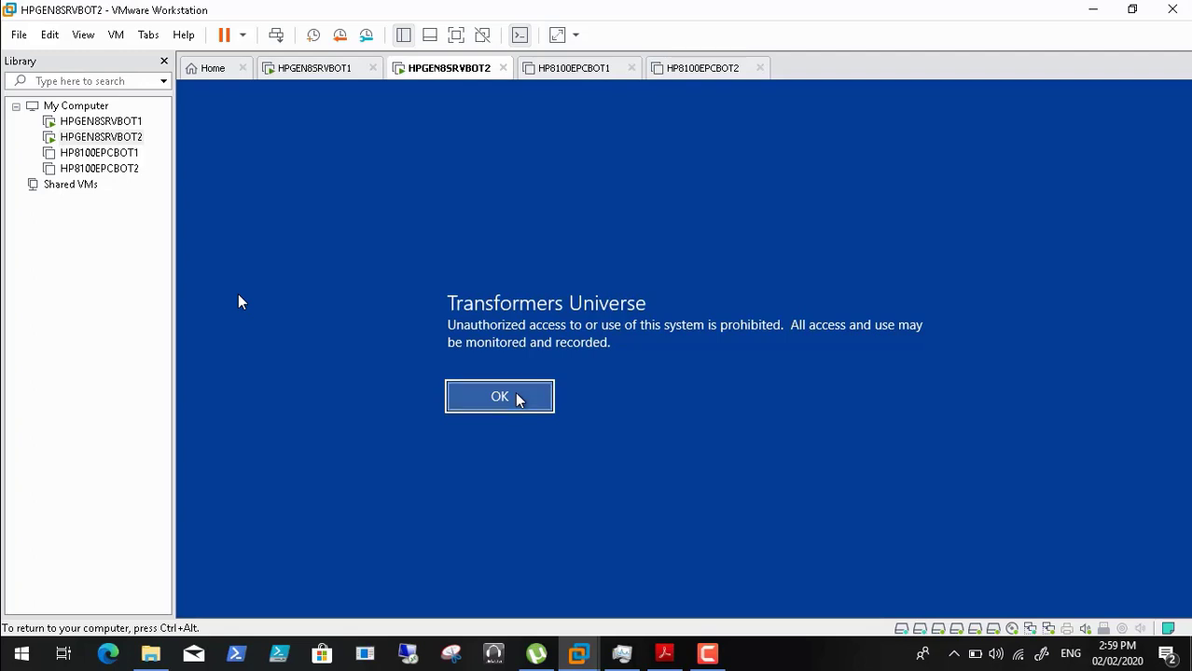
pyautogui.click(517, 395)
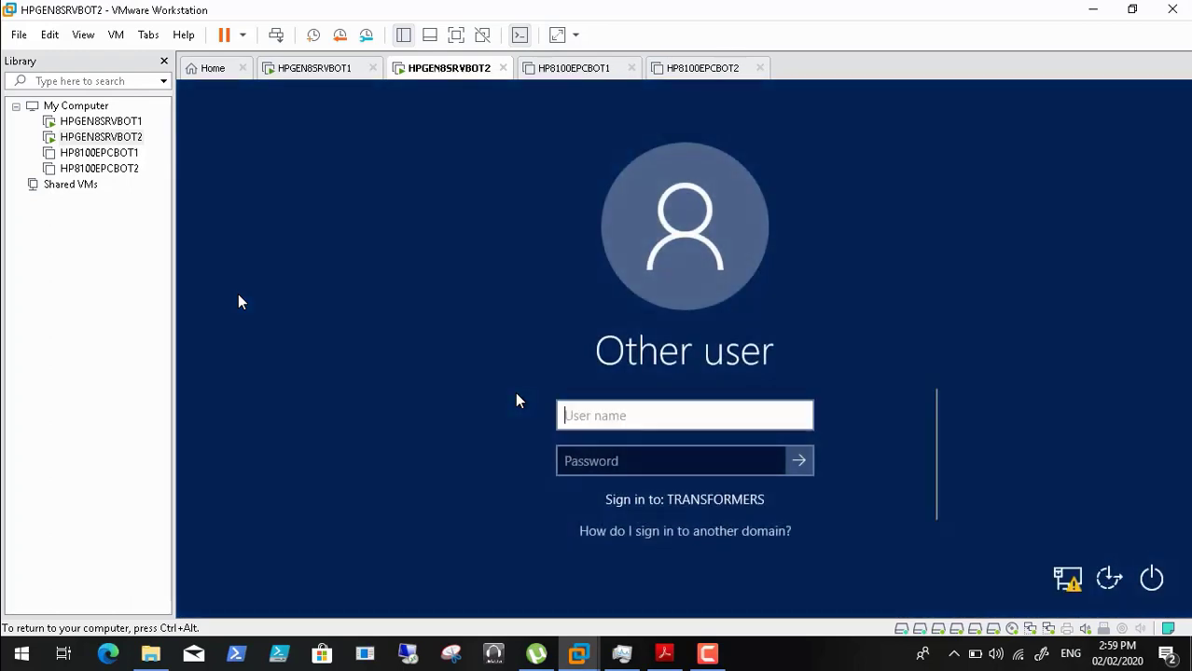
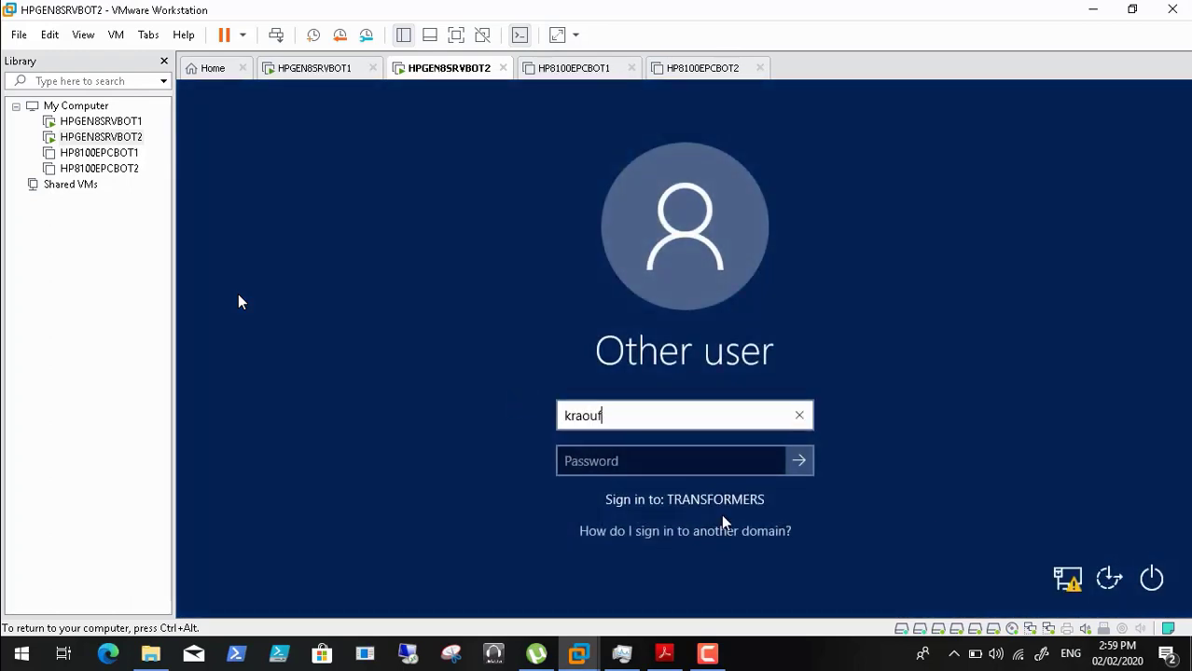
pyautogui.click(631, 469)
pyautogui.write('******')
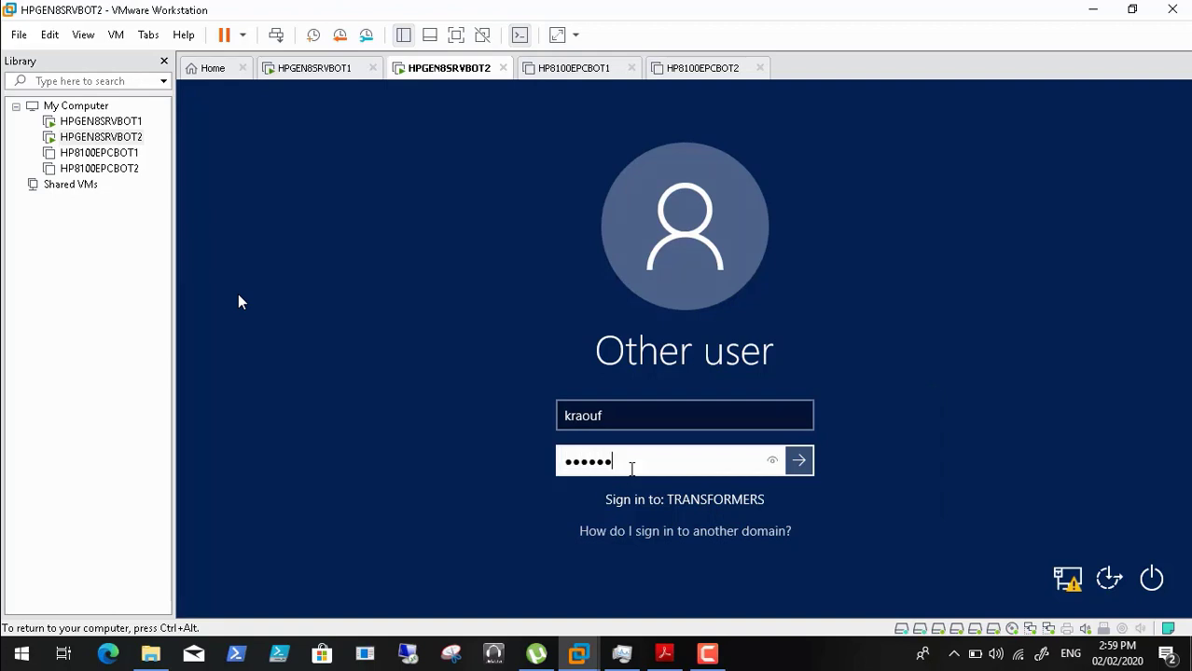
pyautogui.write('****')
pyautogui.press('Return')
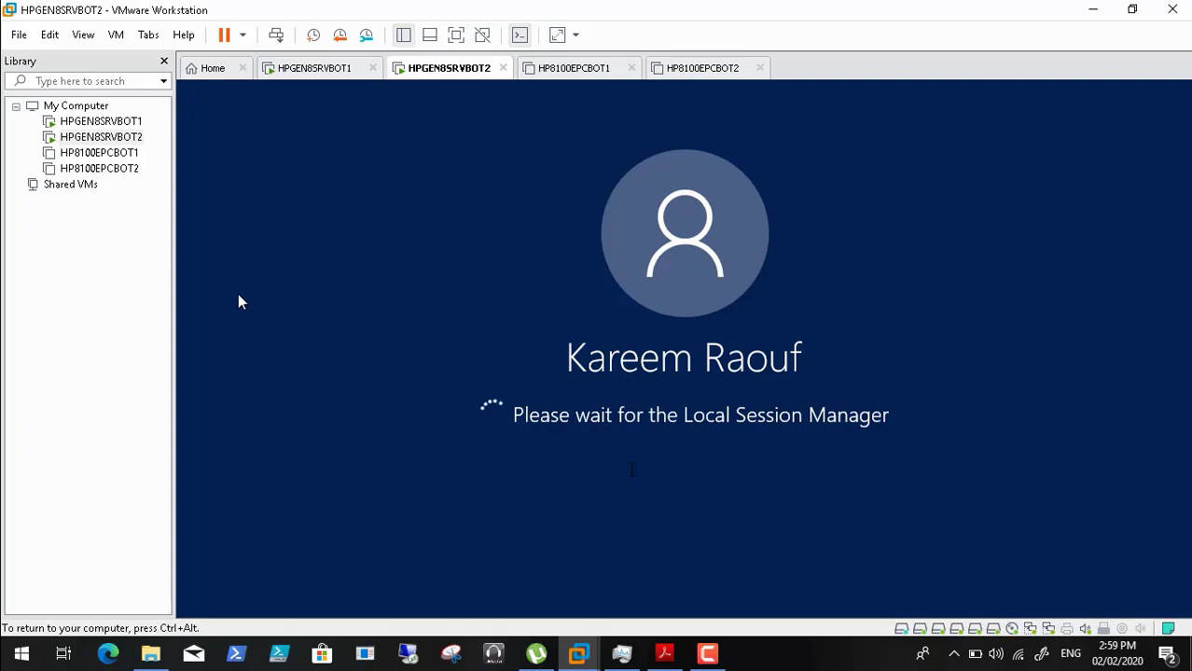
pyautogui.hotkey('ctrl', 'alt')
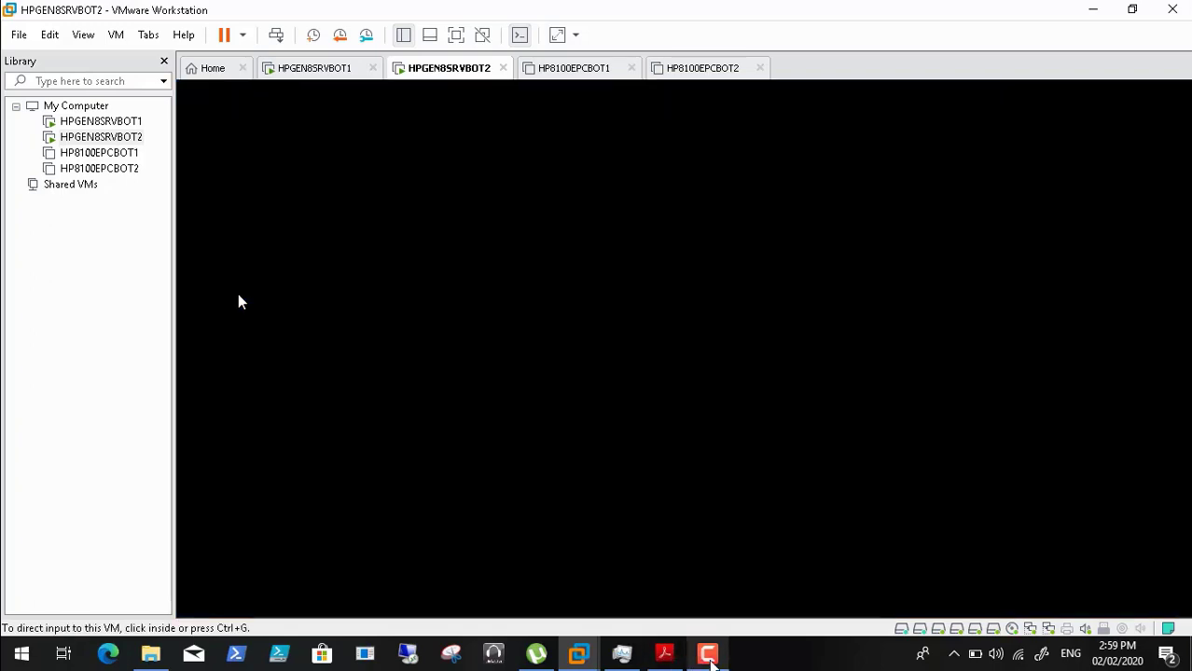
pyautogui.click(713, 661)
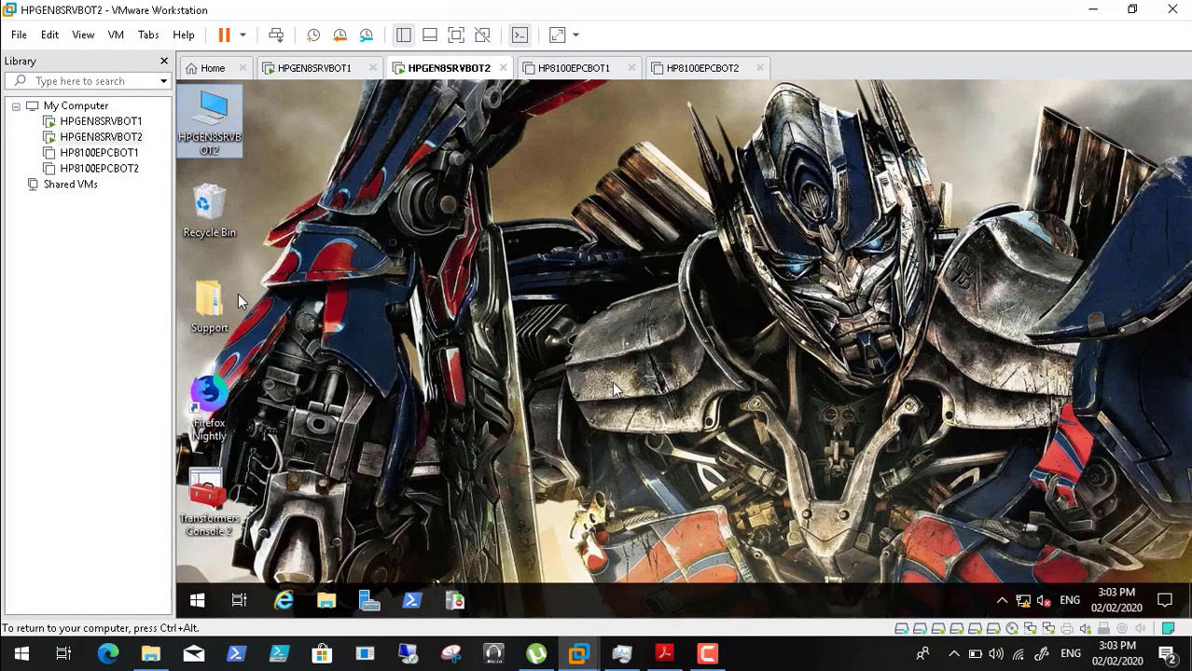
pyautogui.click(205, 499)
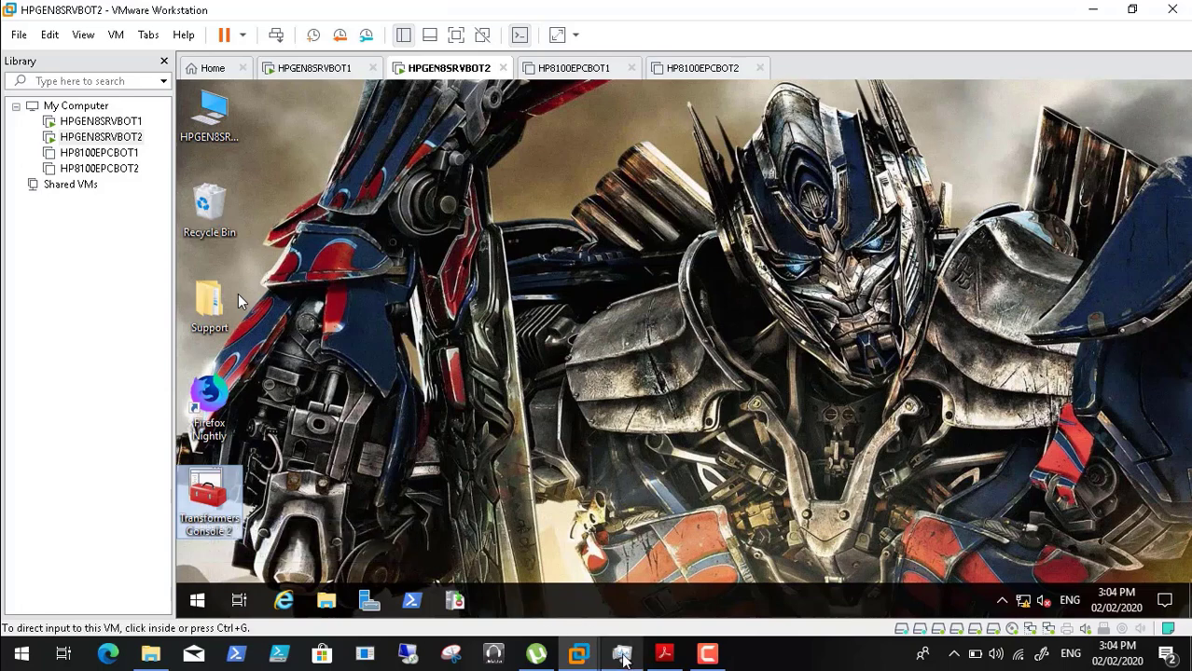
pyautogui.click(622, 655)
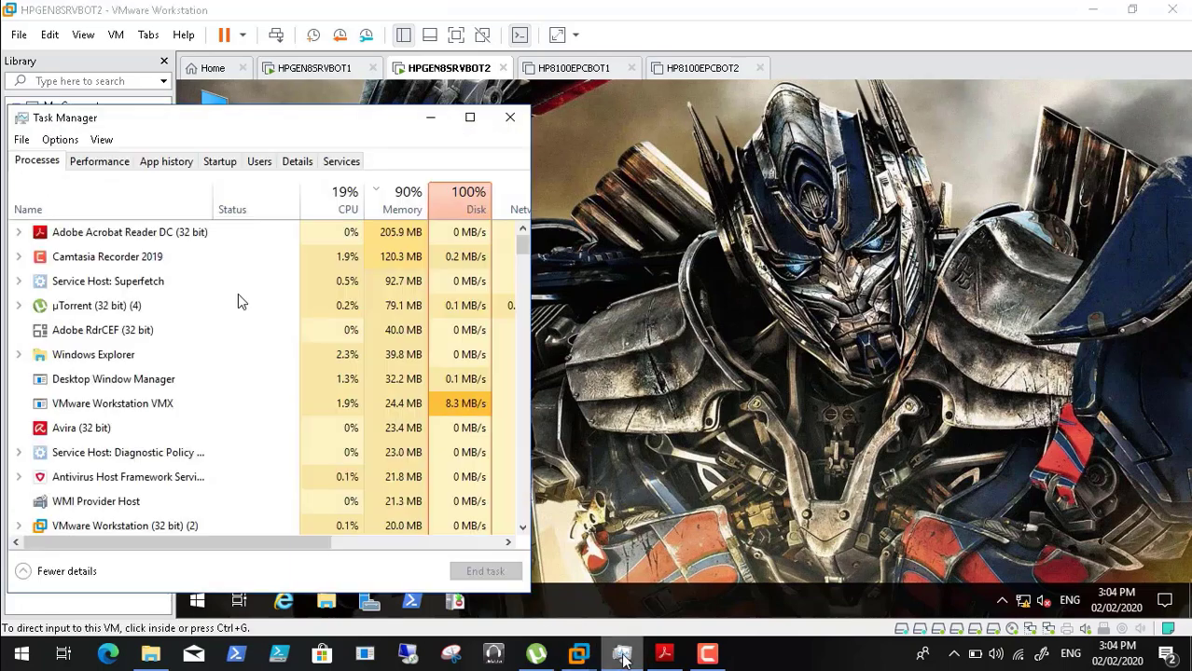
pyautogui.click(431, 118)
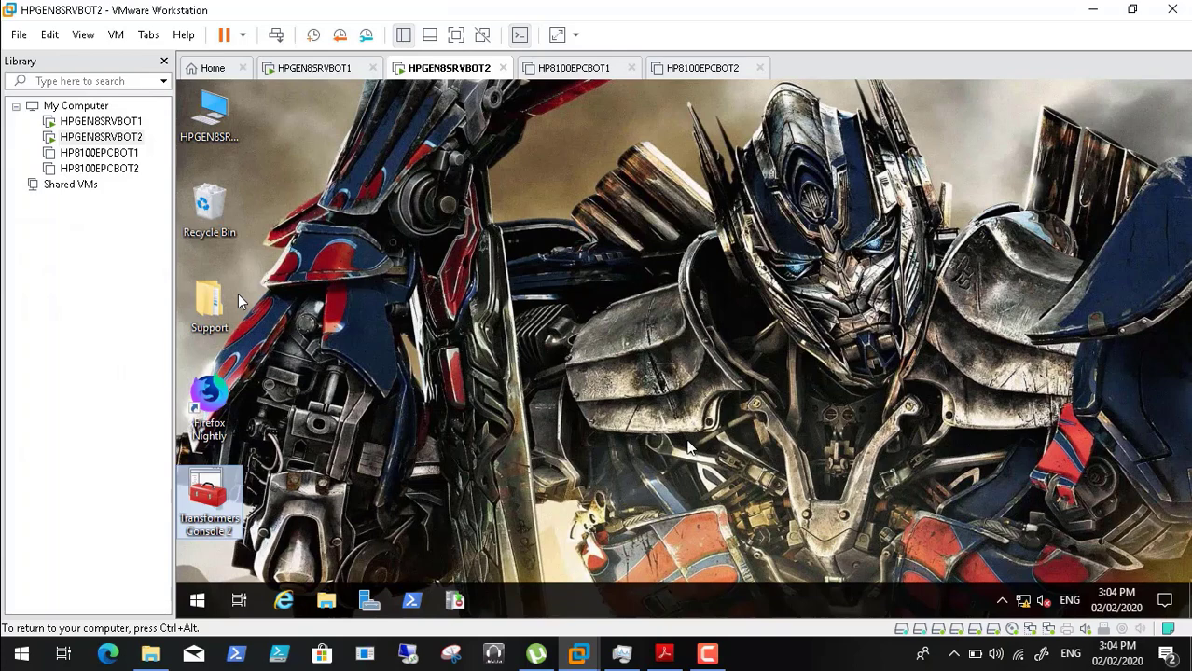
pyautogui.click(714, 660)
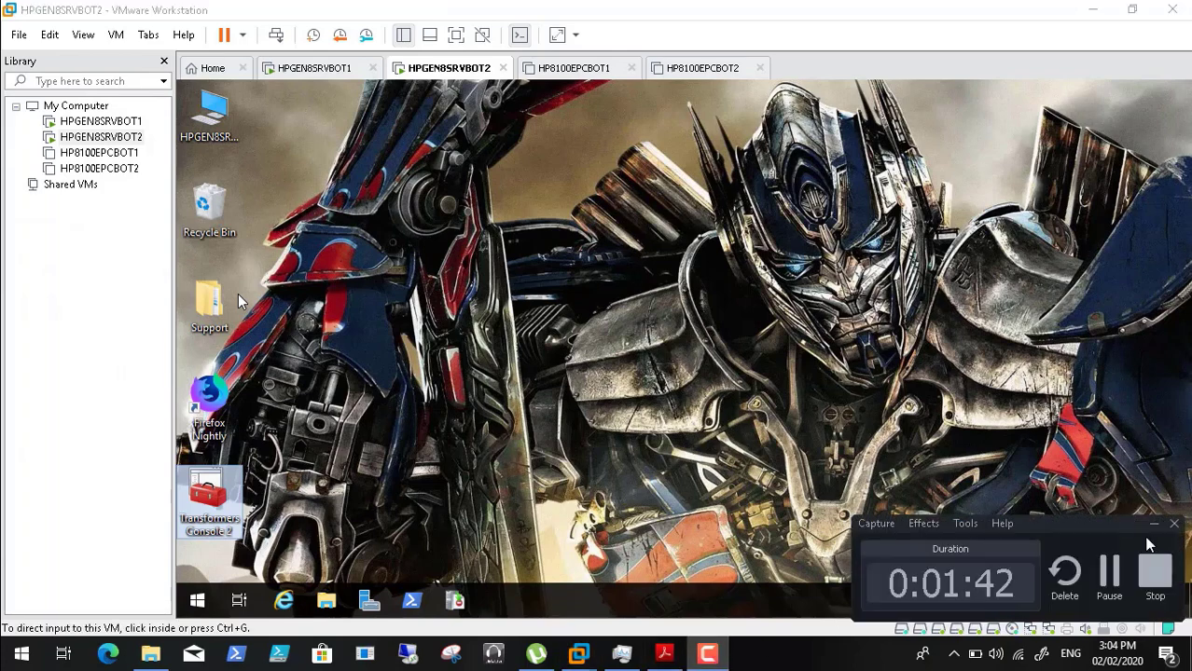
pyautogui.click(1109, 569)
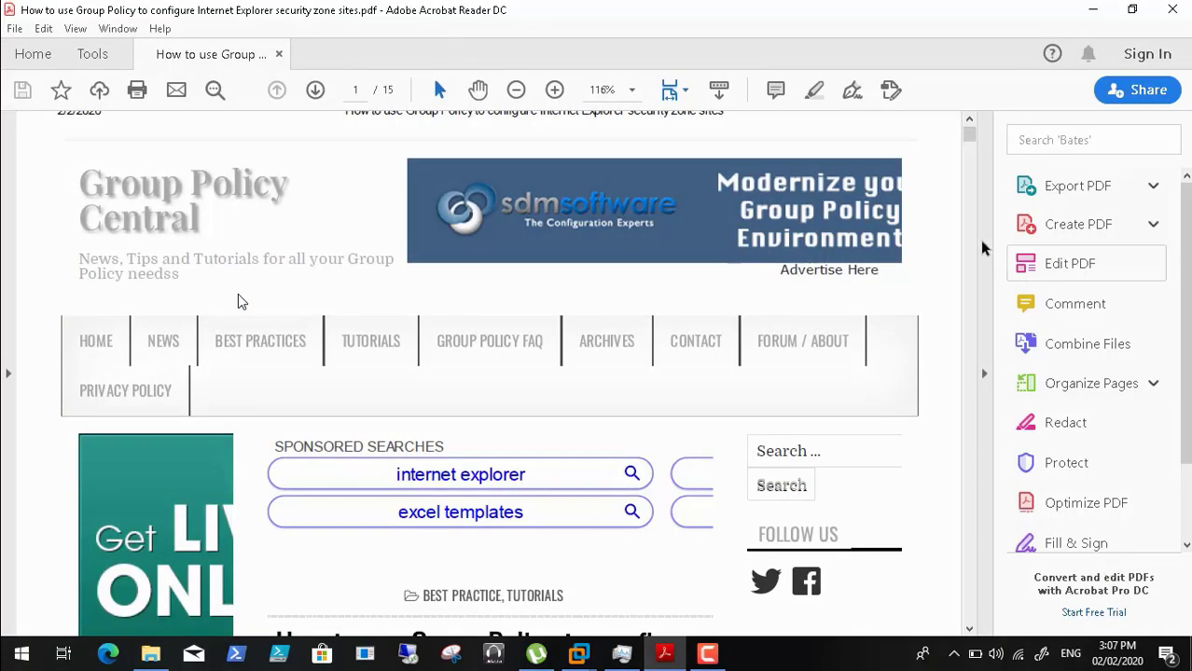
# - Pause the full-screen video at 02:00 on the PDF's Site to Zone Assignment List steps
pyautogui.moveTo(970, 140); pyautogui.dragTo(969, 186)
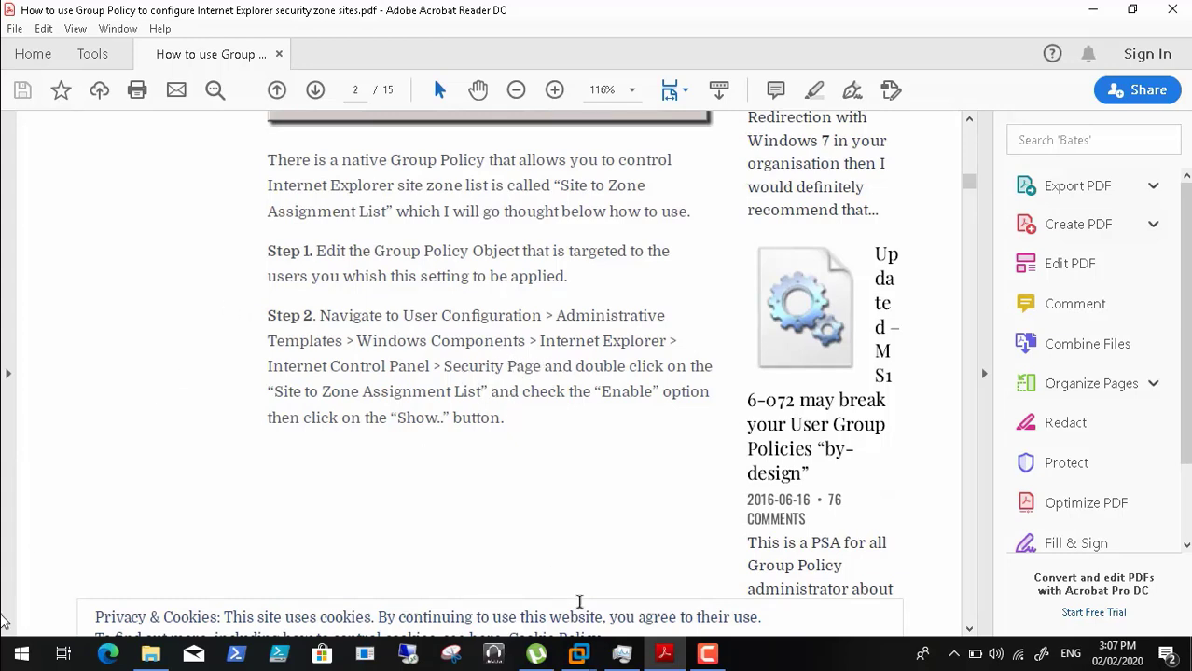
pyautogui.click(42, 635)
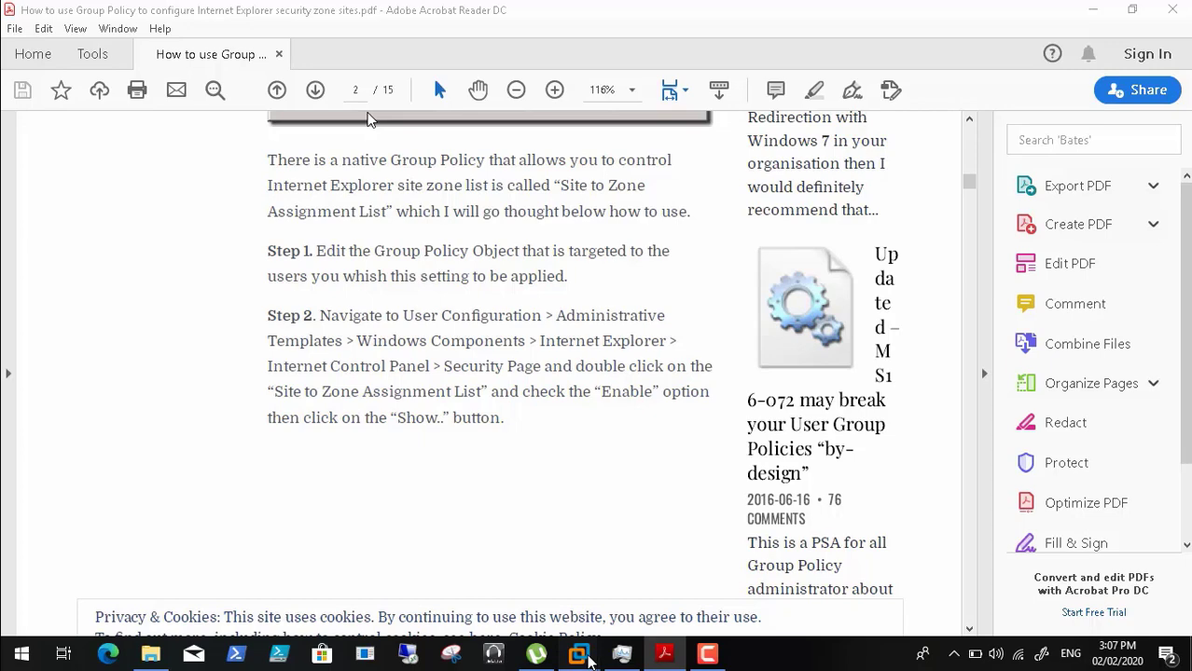
# - Leave full screen and pause Video32.mp4 at 02:02
pyautogui.moveTo(34, 637)
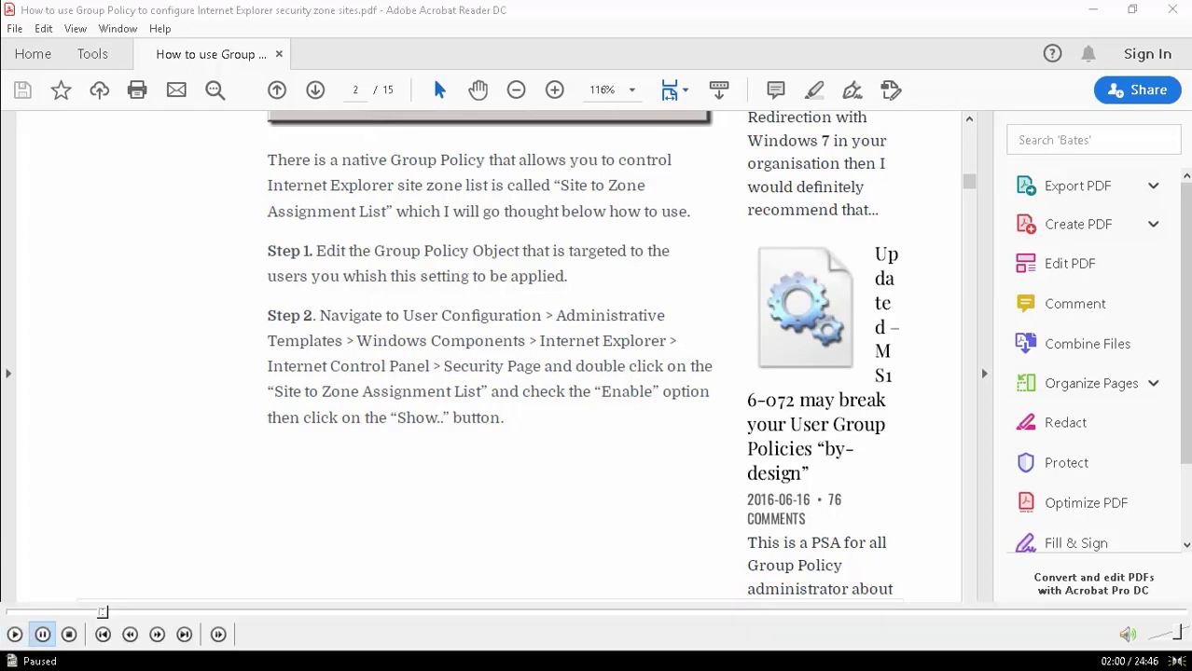
pyautogui.doubleClick(163, 357)
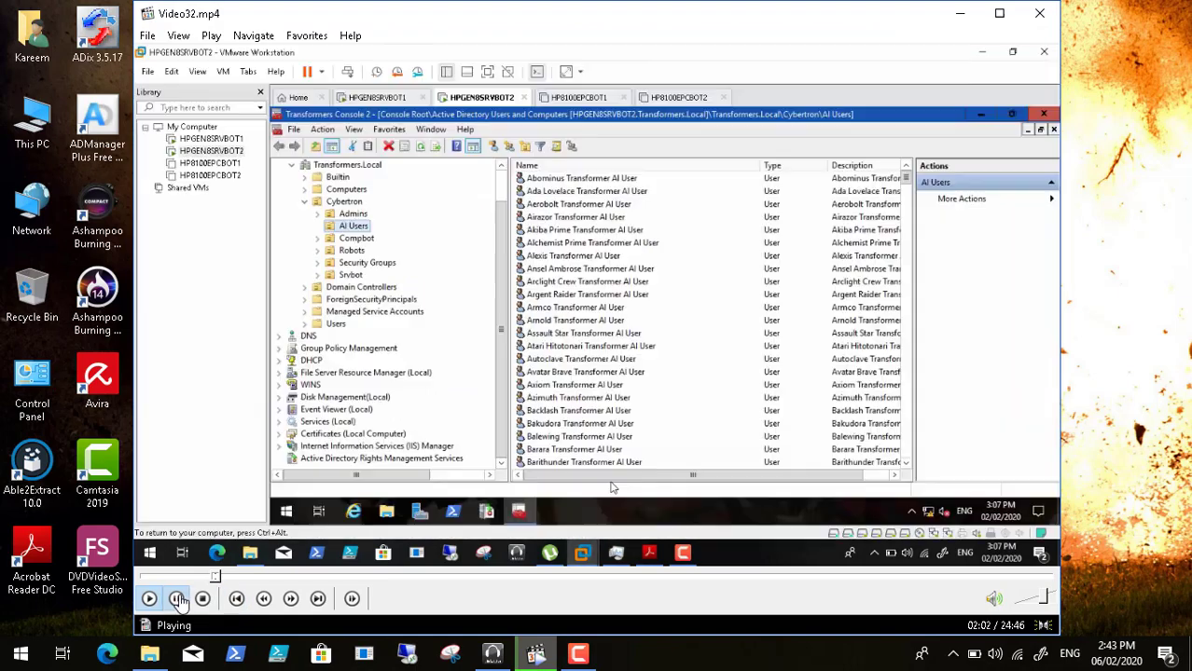
pyautogui.click(176, 599)
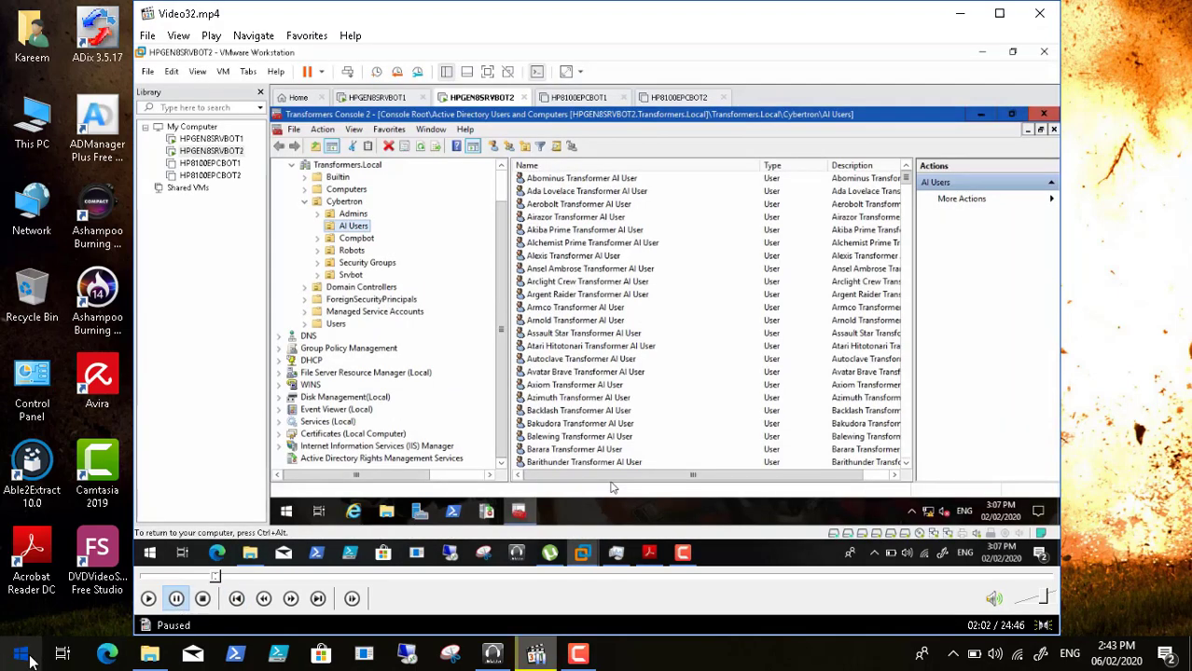
# - Launch Word from the Start menu and create a blank Document1
pyautogui.click(29, 659)
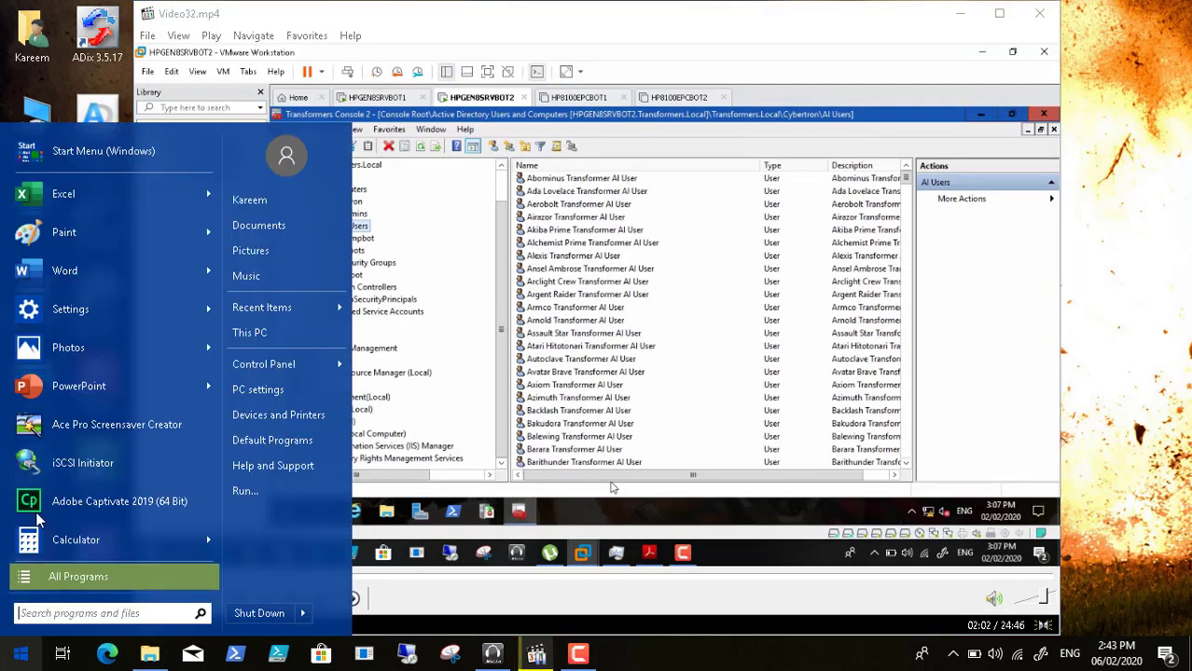
pyautogui.click(81, 277)
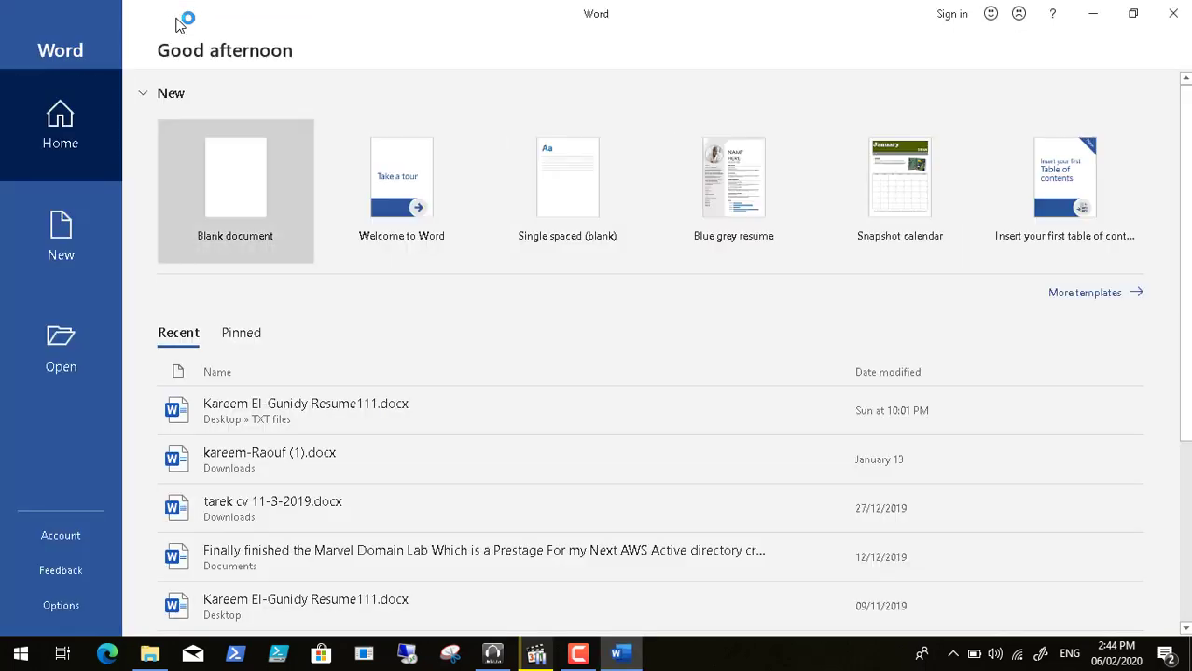
pyautogui.click(271, 196)
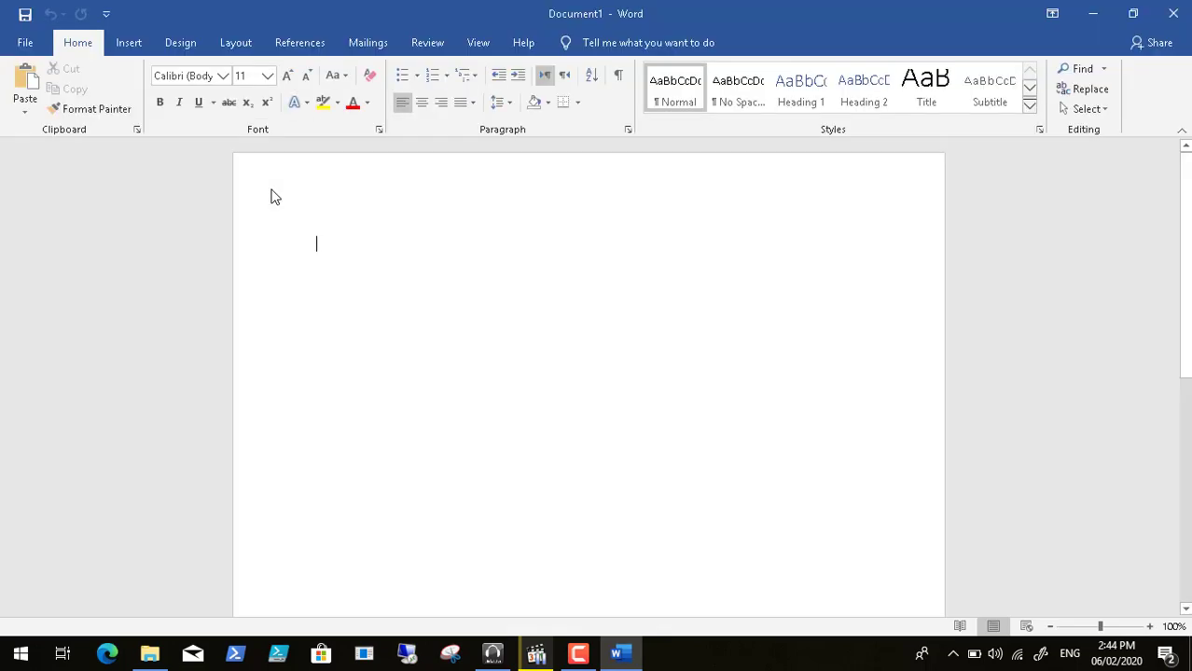
pyautogui.click(271, 191)
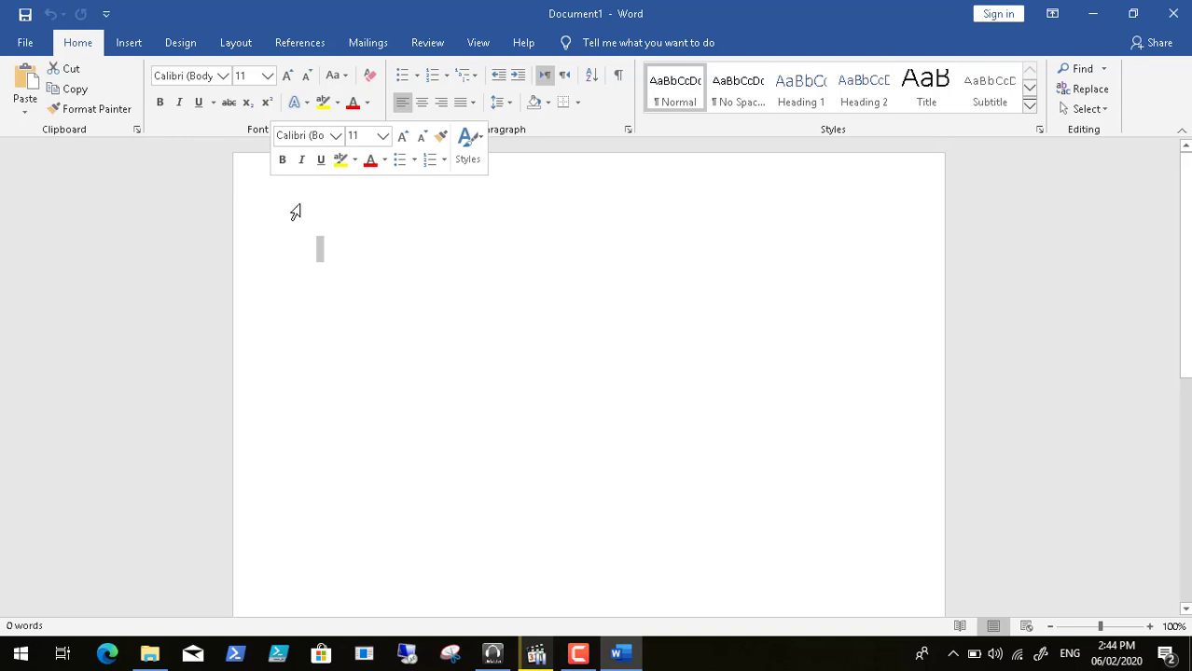
# - Review Document1's Protect Document and Restrict Access options on the Info page, then close Word
pyautogui.click(318, 244)
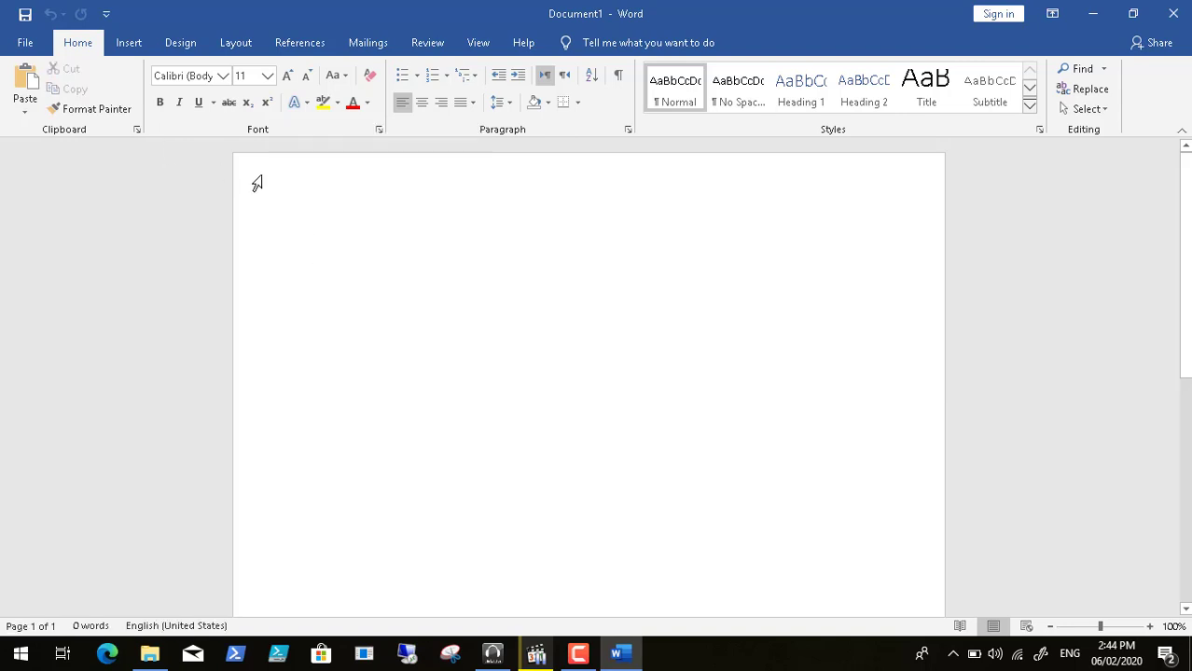
pyautogui.click(25, 43)
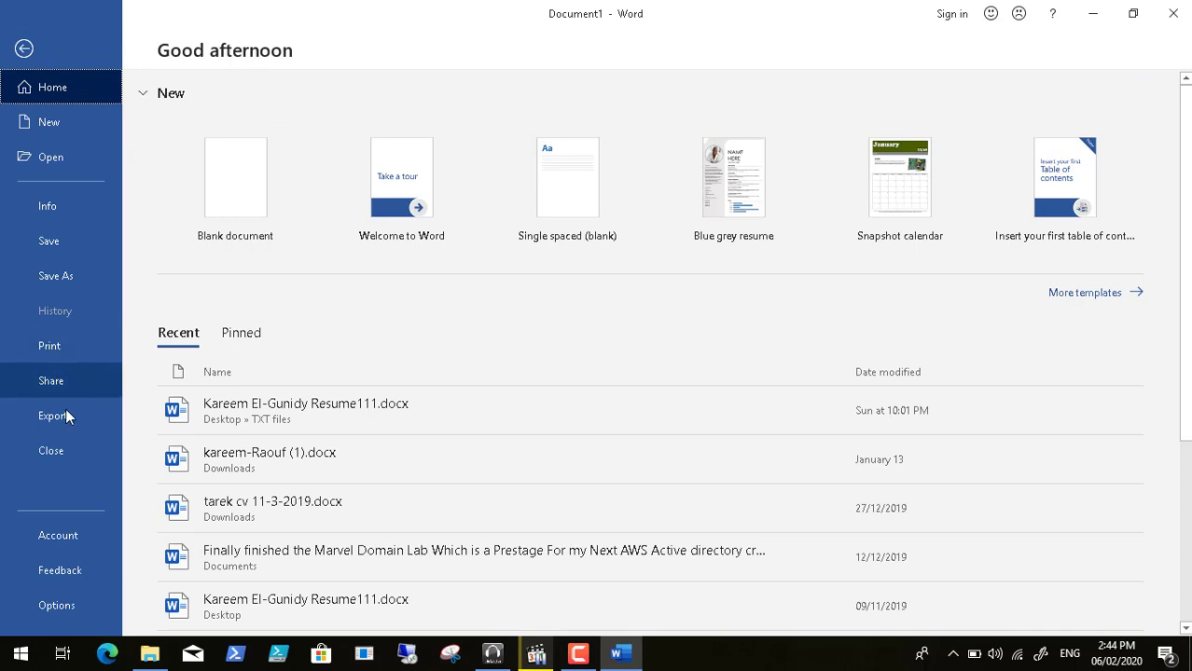
pyautogui.click(57, 204)
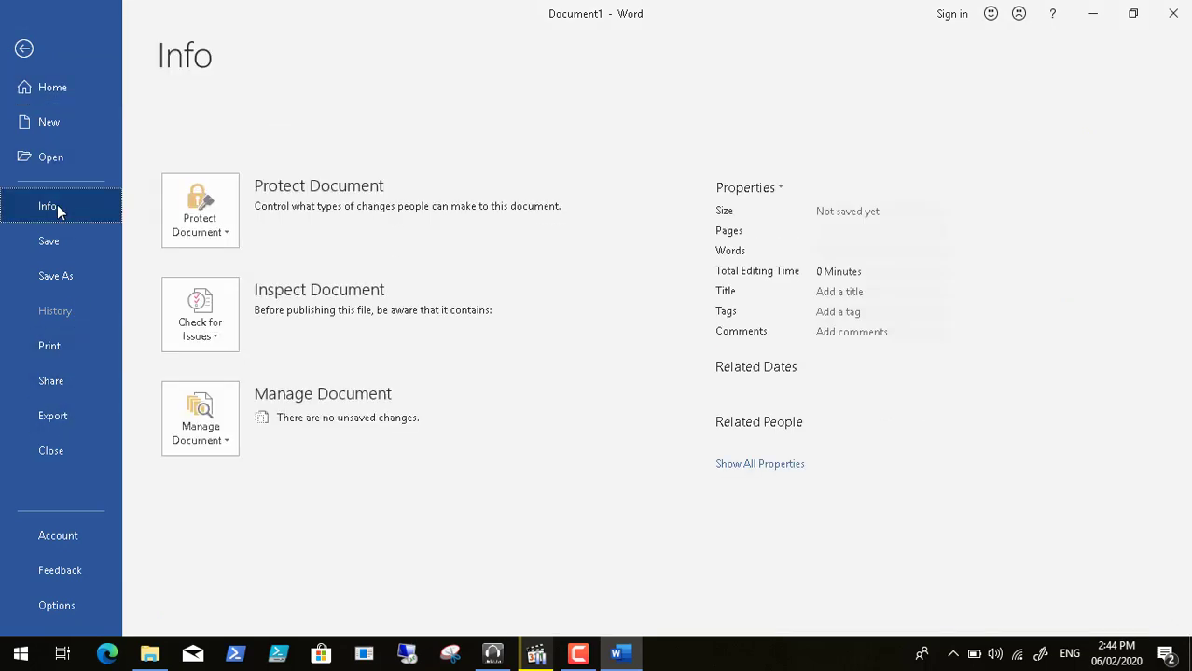
pyautogui.click(198, 210)
pyautogui.moveTo(286, 438)
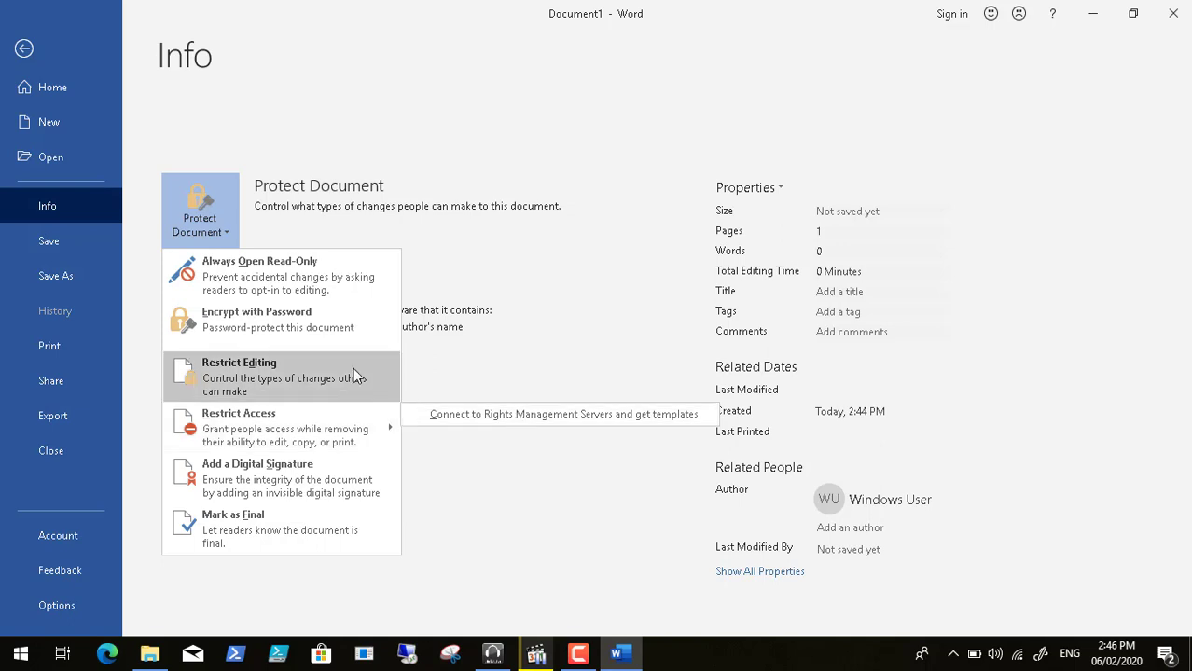
pyautogui.click(618, 140)
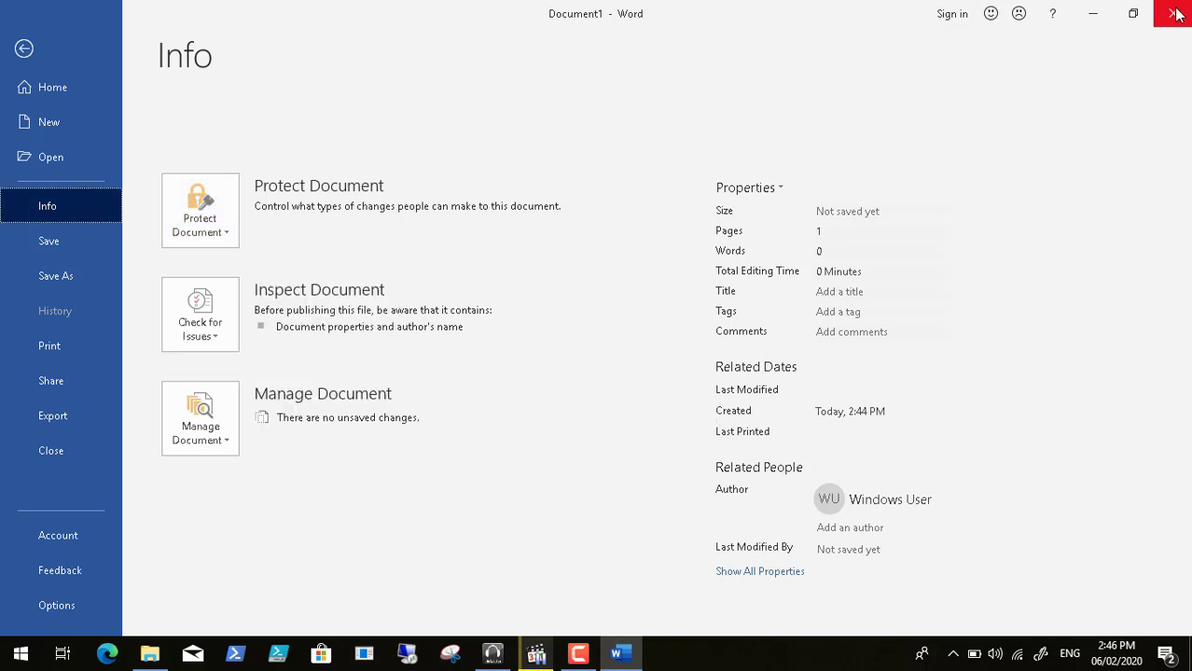
pyautogui.click(1179, 9)
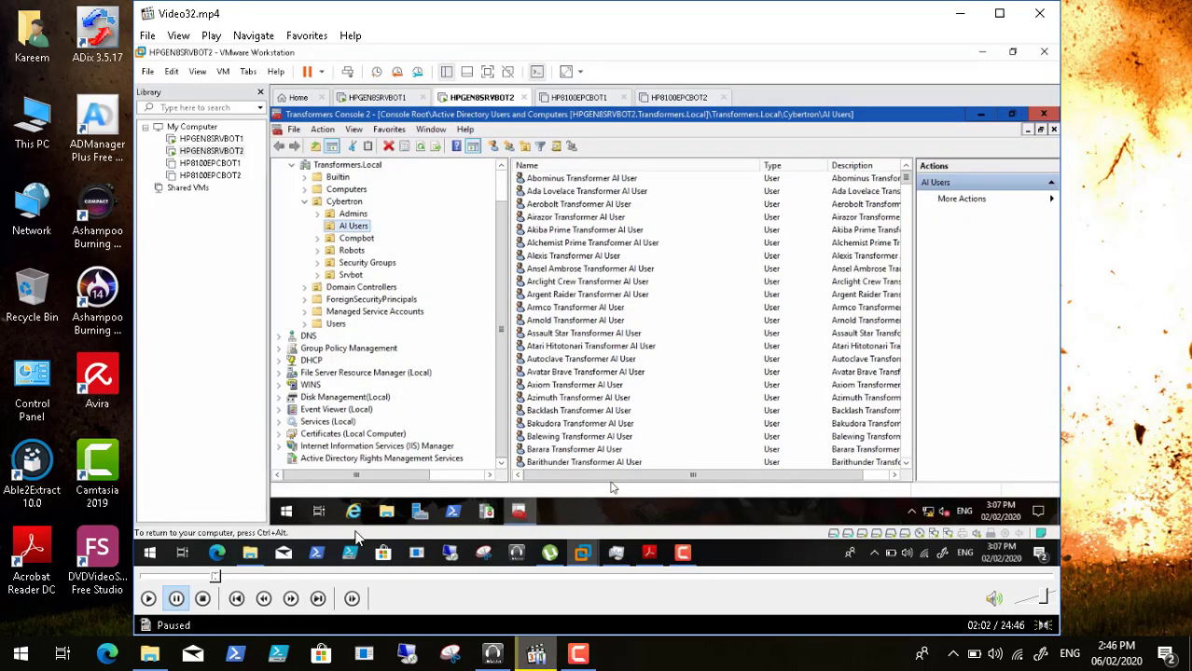
# - Resume Video32.mp4 playback and switch it back to full screen
pyautogui.click(148, 601)
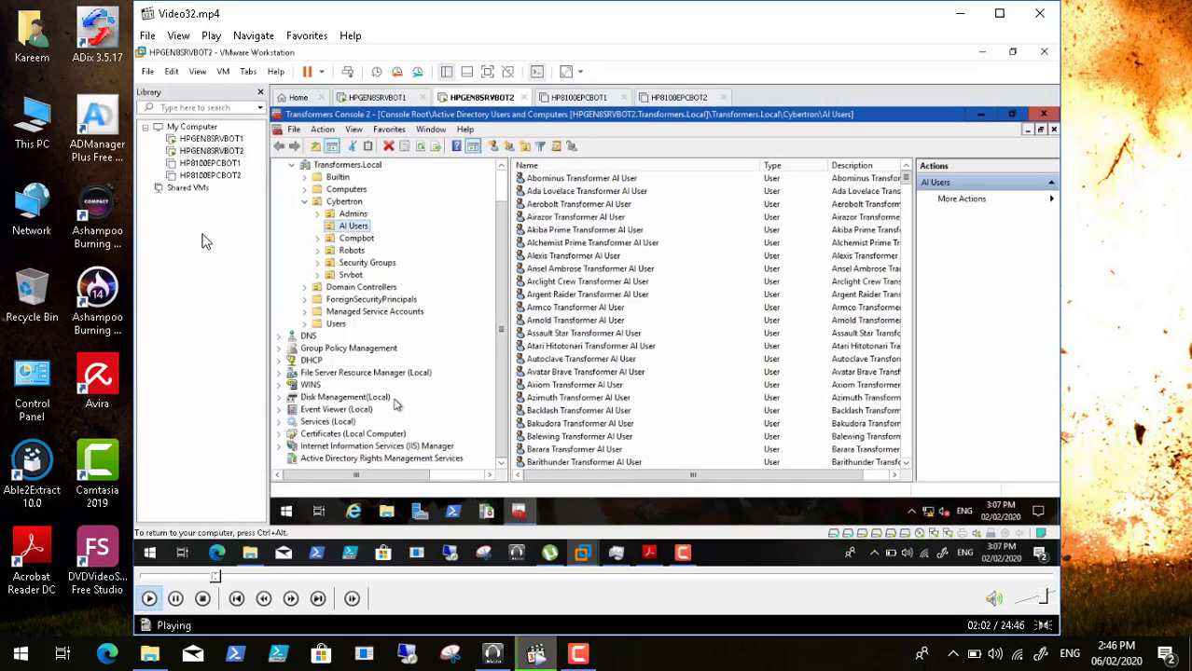
pyautogui.click(178, 35)
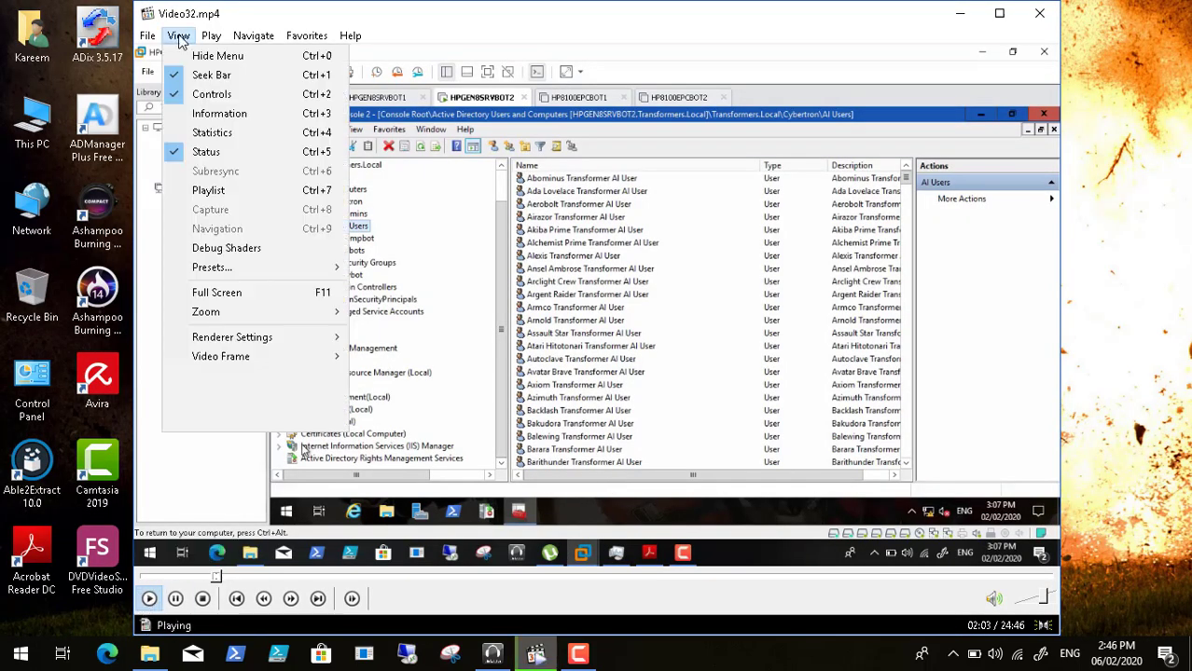
pyautogui.click(261, 293)
pyautogui.scroll(1, 477, 373)
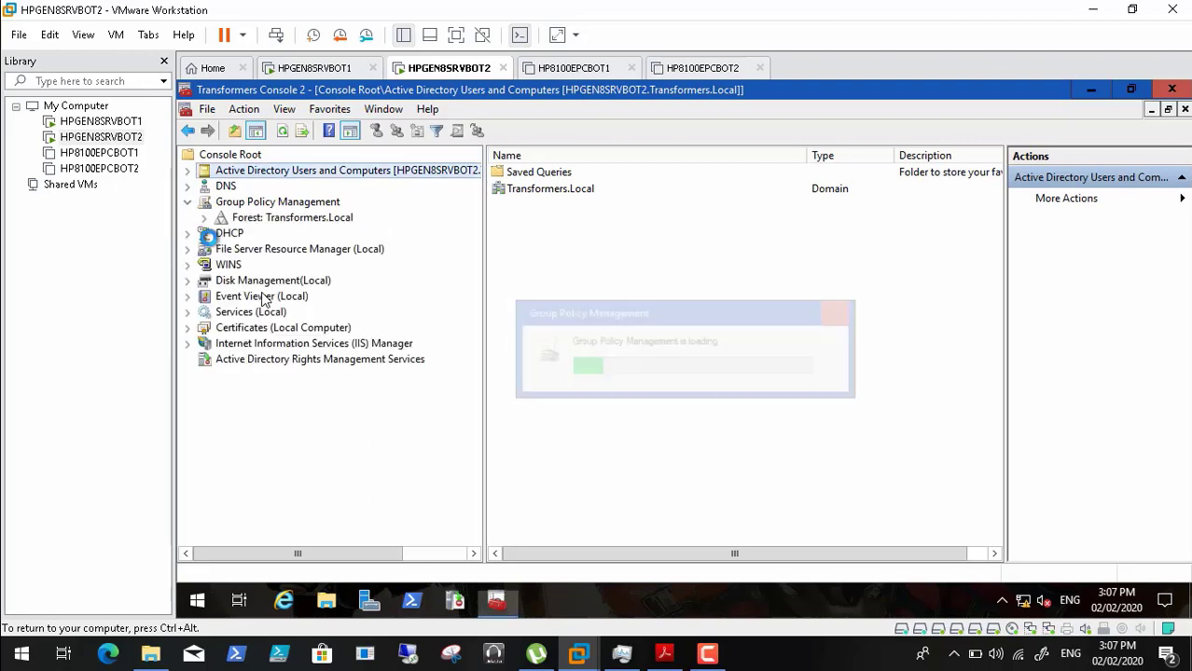
# - Expand Transformers.Local's Group Policy Objects and edit the Default Domain Policy
pyautogui.click(204, 218)
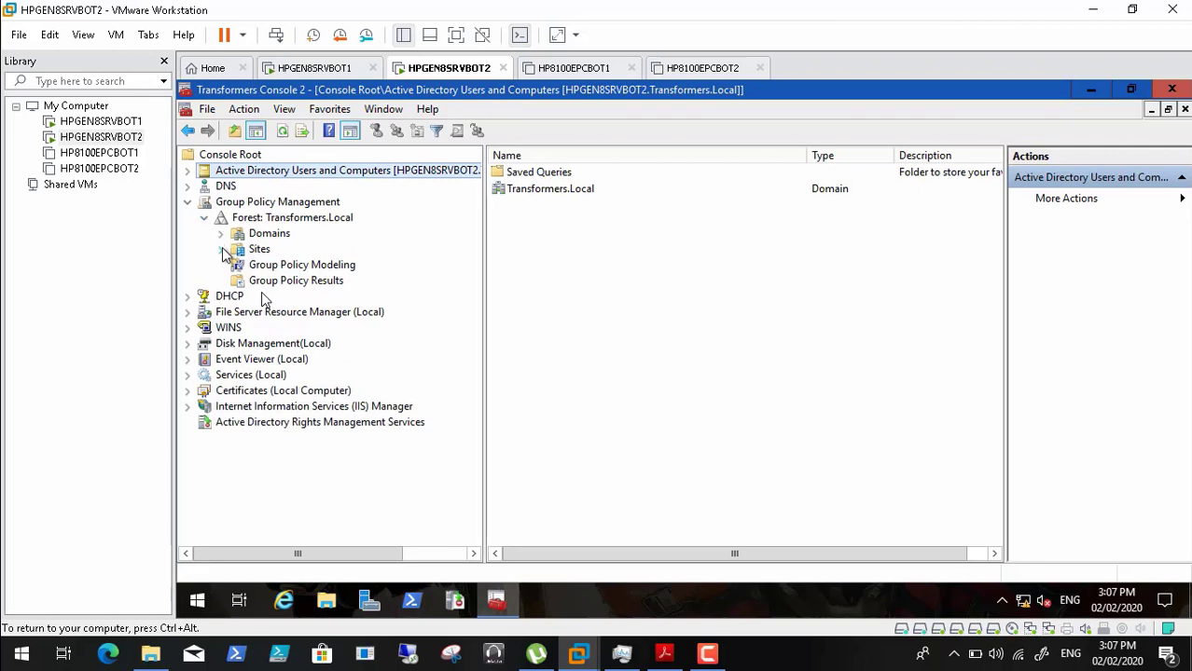
pyautogui.click(221, 233)
pyautogui.click(237, 249)
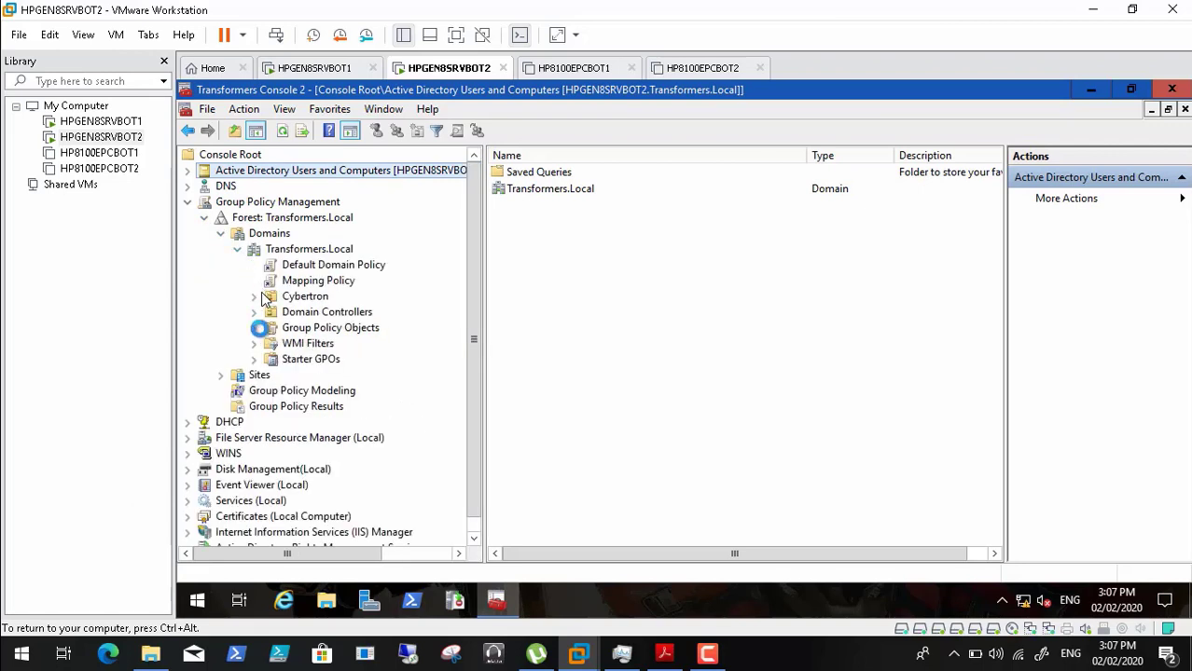
pyautogui.click(254, 328)
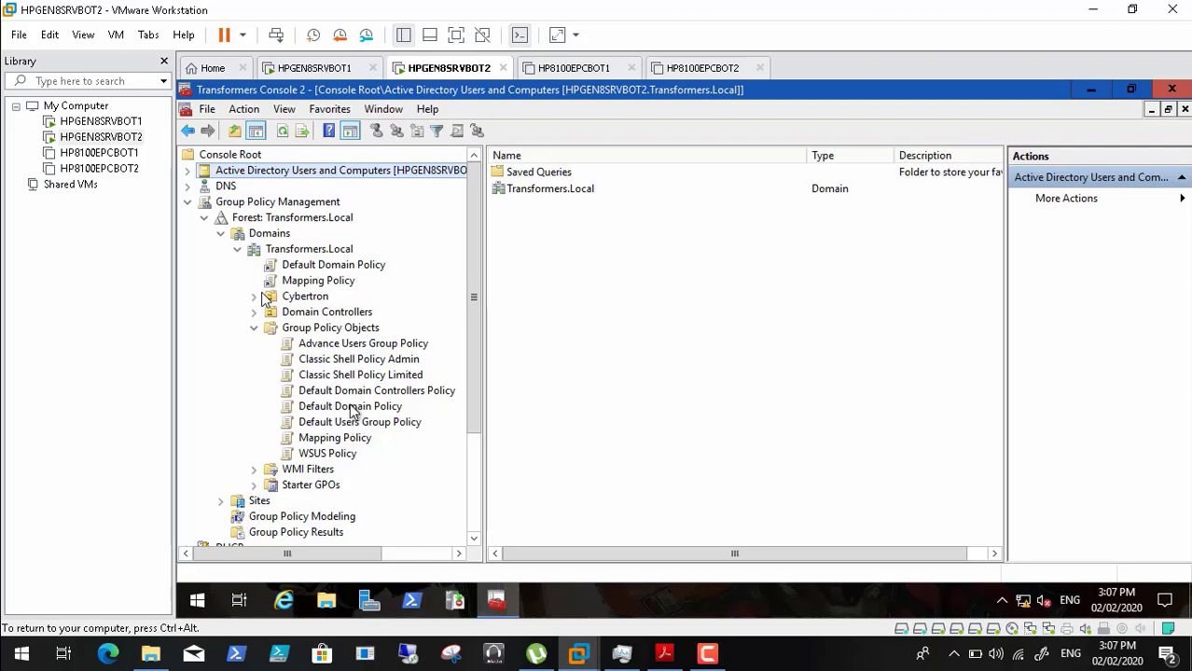
pyautogui.click(352, 411)
pyautogui.rightClick(352, 408)
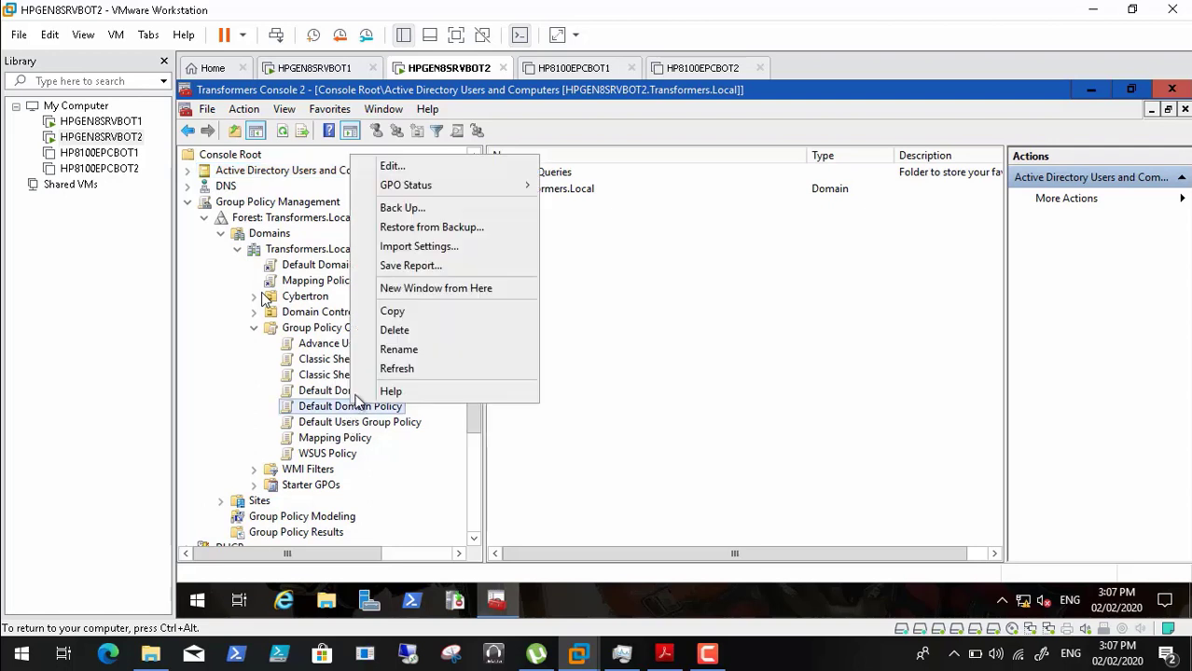
pyautogui.click(425, 169)
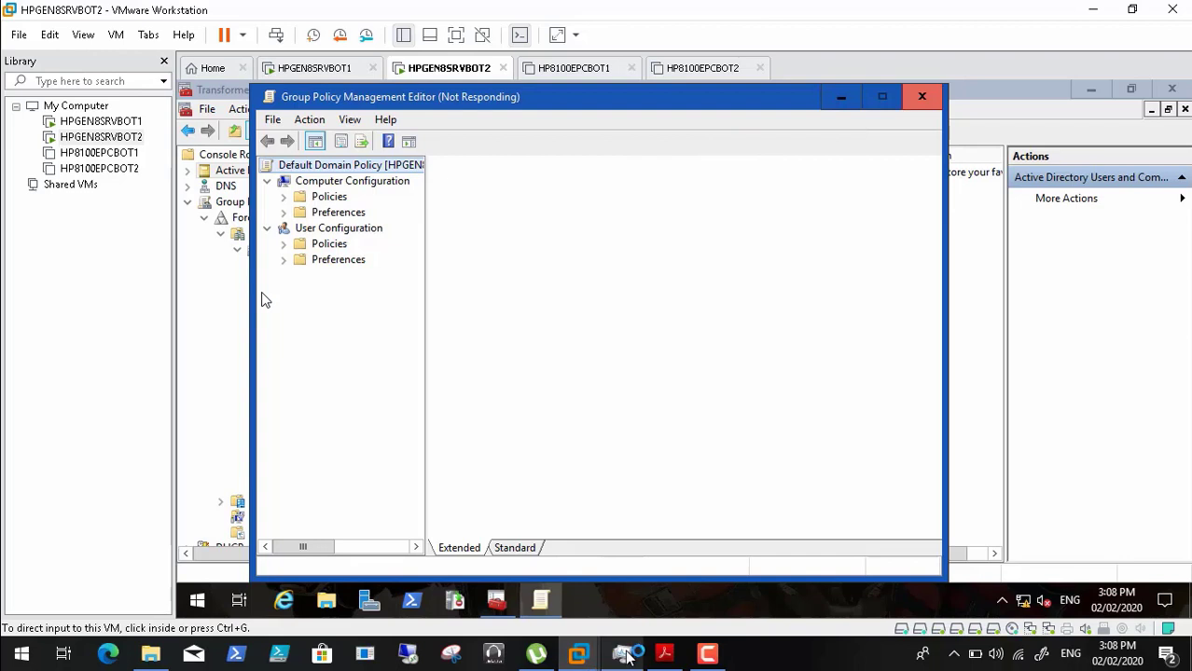
# - Check Task Manager, minimize it, and toggle the screen recorder's controls
pyautogui.hotkey('ctrl', 'shift', 'Escape')
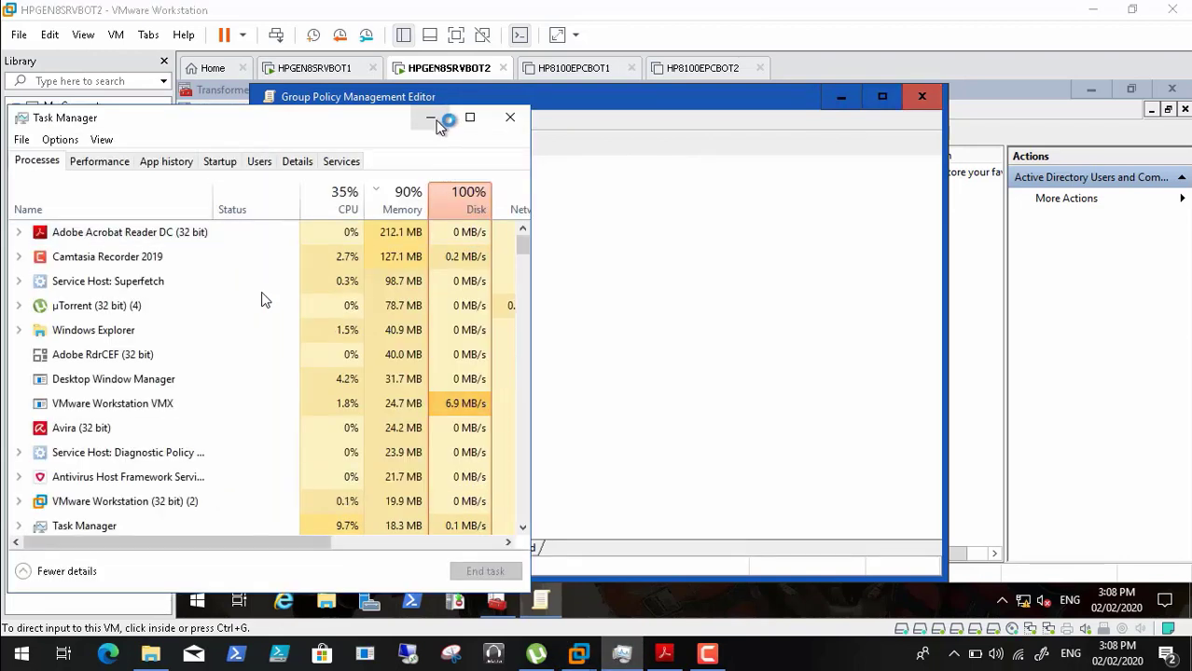
pyautogui.click(433, 119)
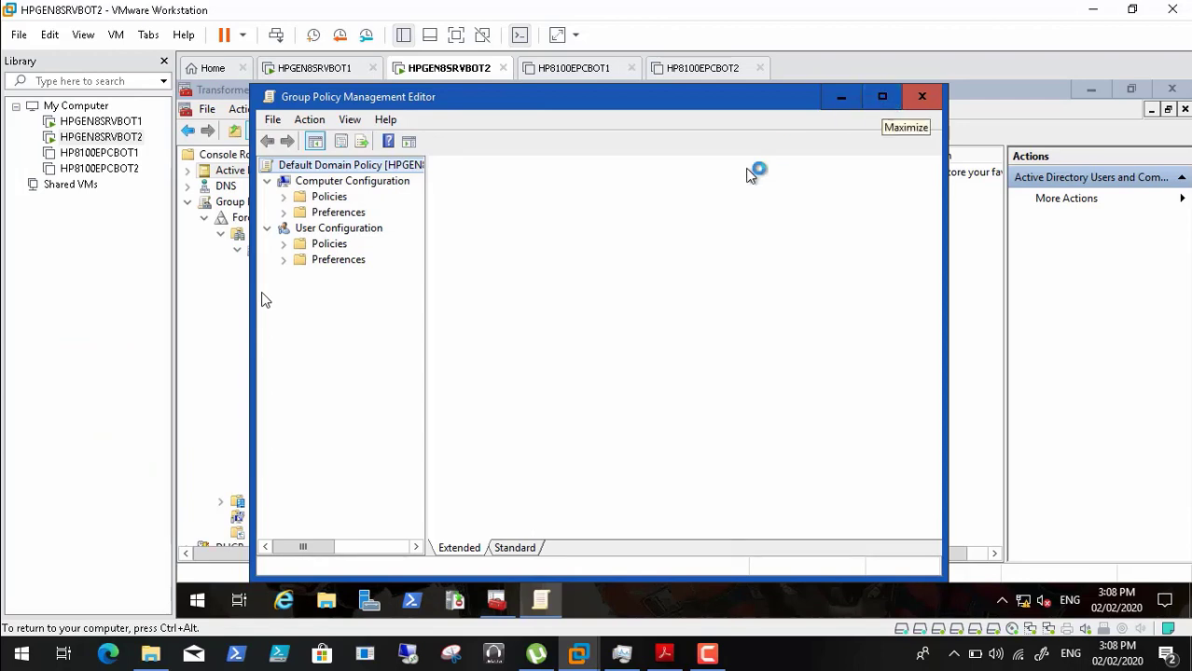
pyautogui.click(707, 653)
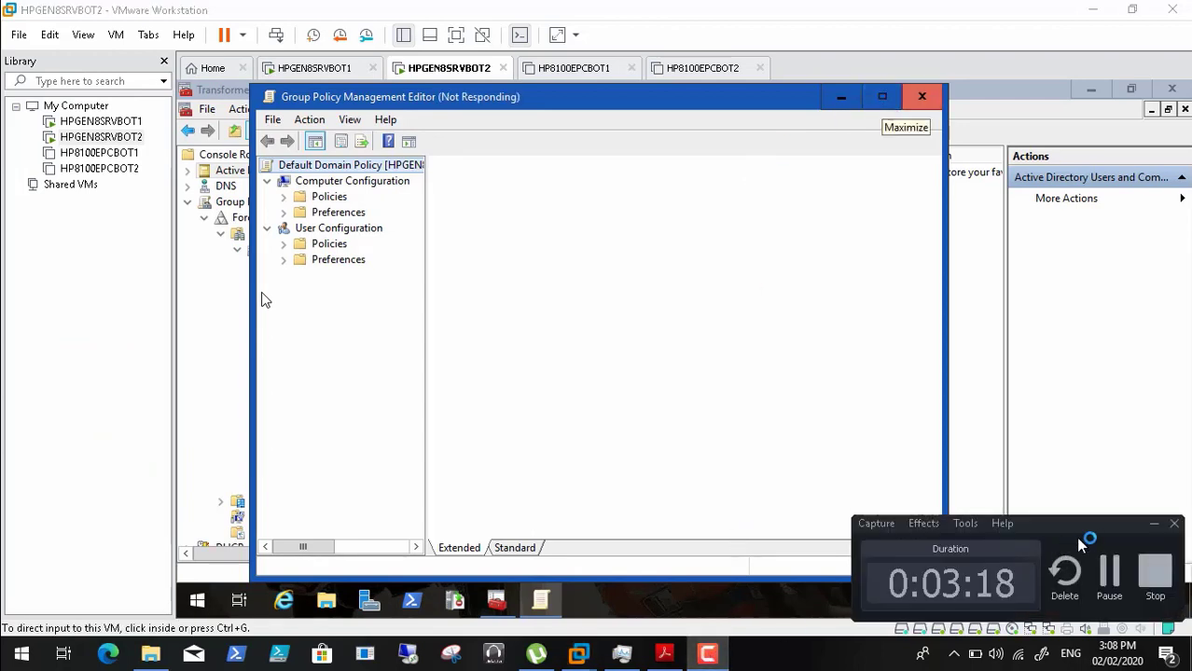
pyautogui.click(1154, 524)
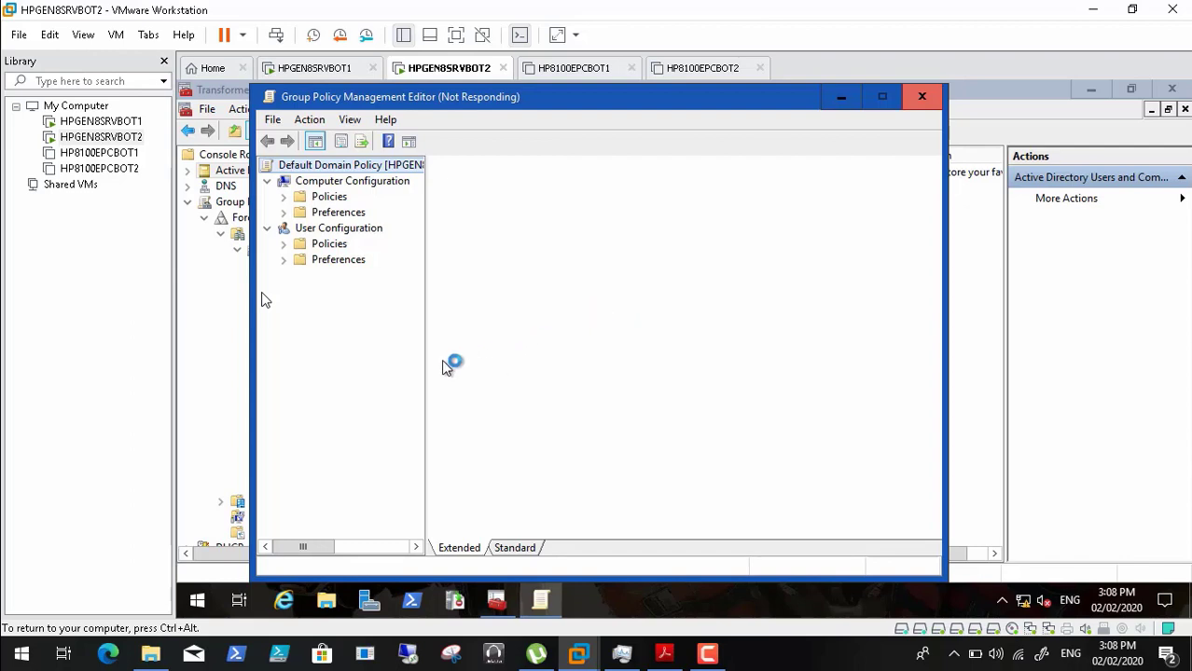
pyautogui.click(708, 657)
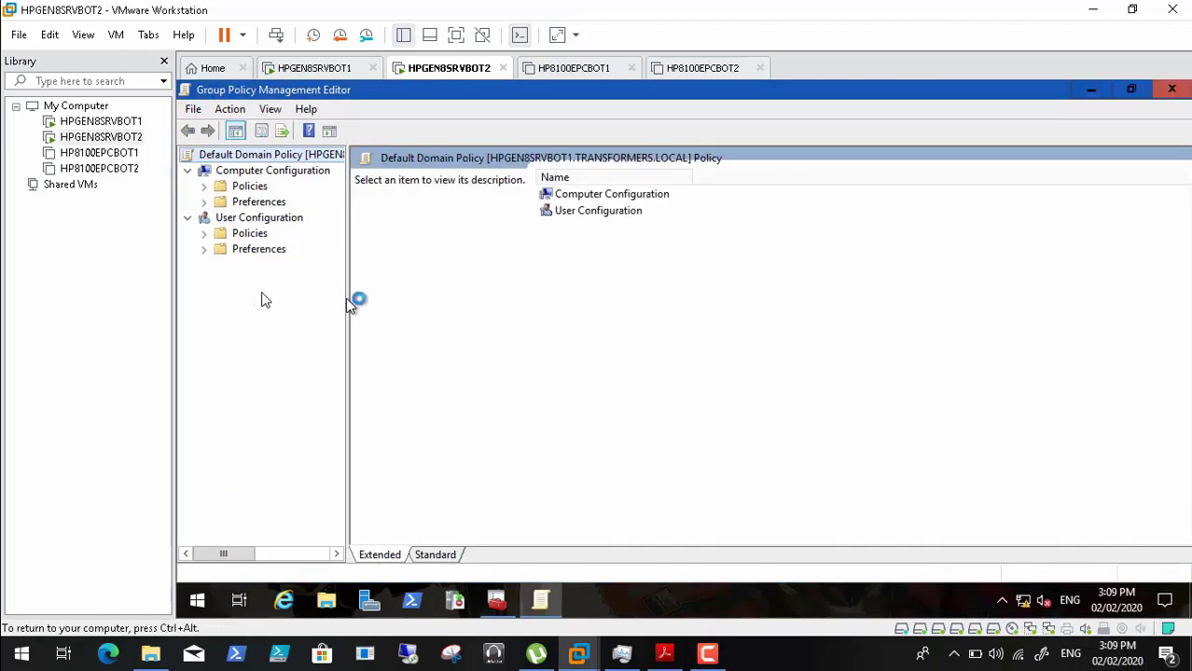
# - Widen the tree pane, check the PDF guide, dismiss the namespace warning, and collapse Computer Policies
pyautogui.moveTo(351, 301); pyautogui.dragTo(407, 303)
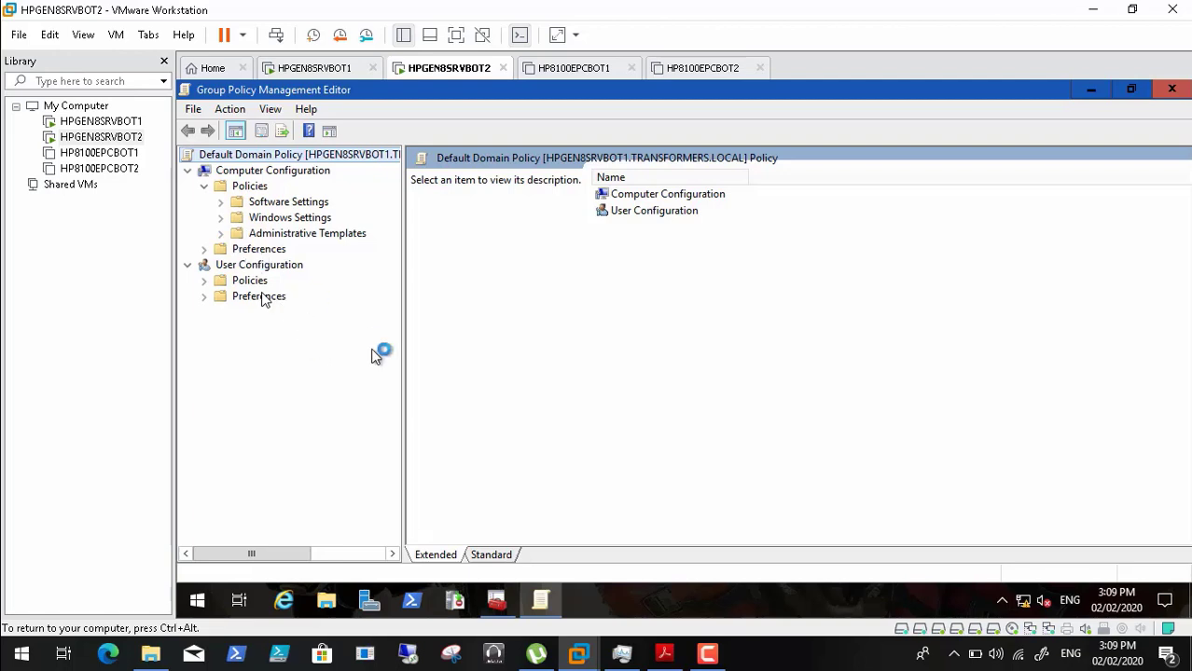
pyautogui.click(668, 656)
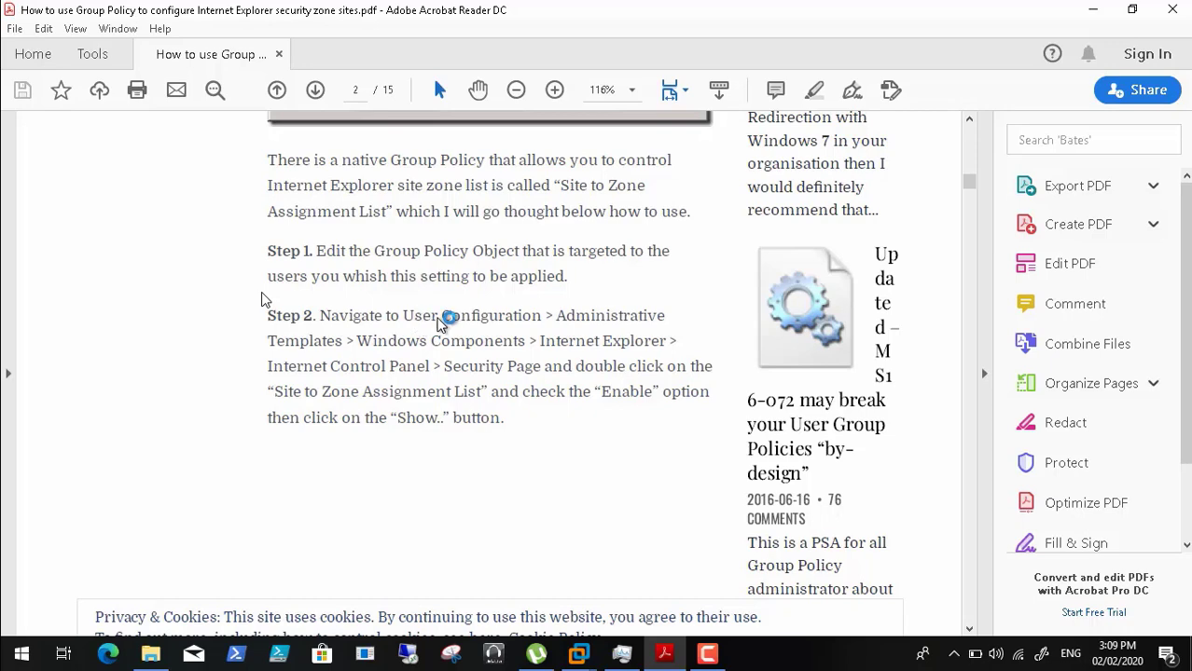
pyautogui.click(1096, 14)
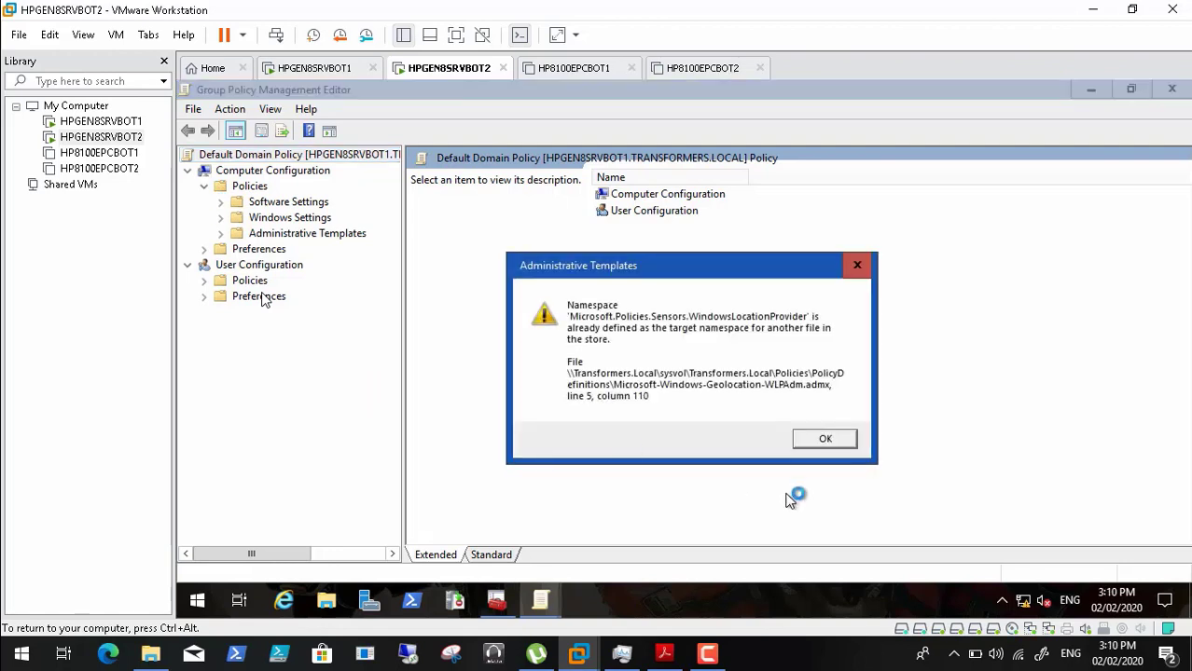
pyautogui.click(830, 439)
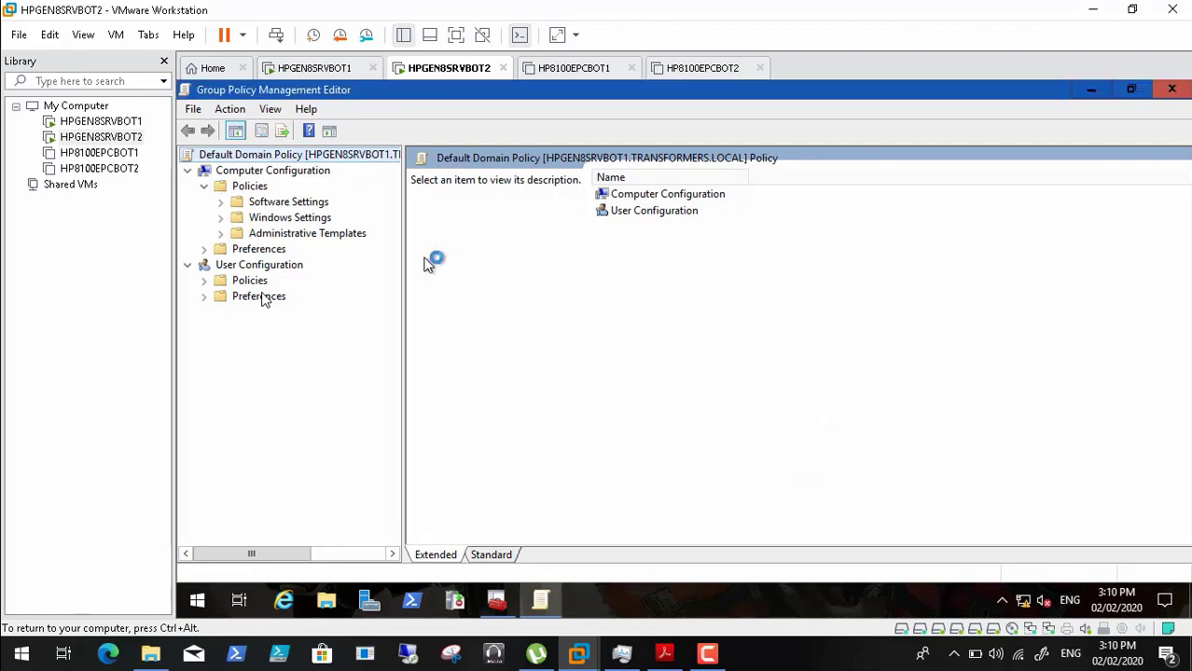
pyautogui.click(204, 187)
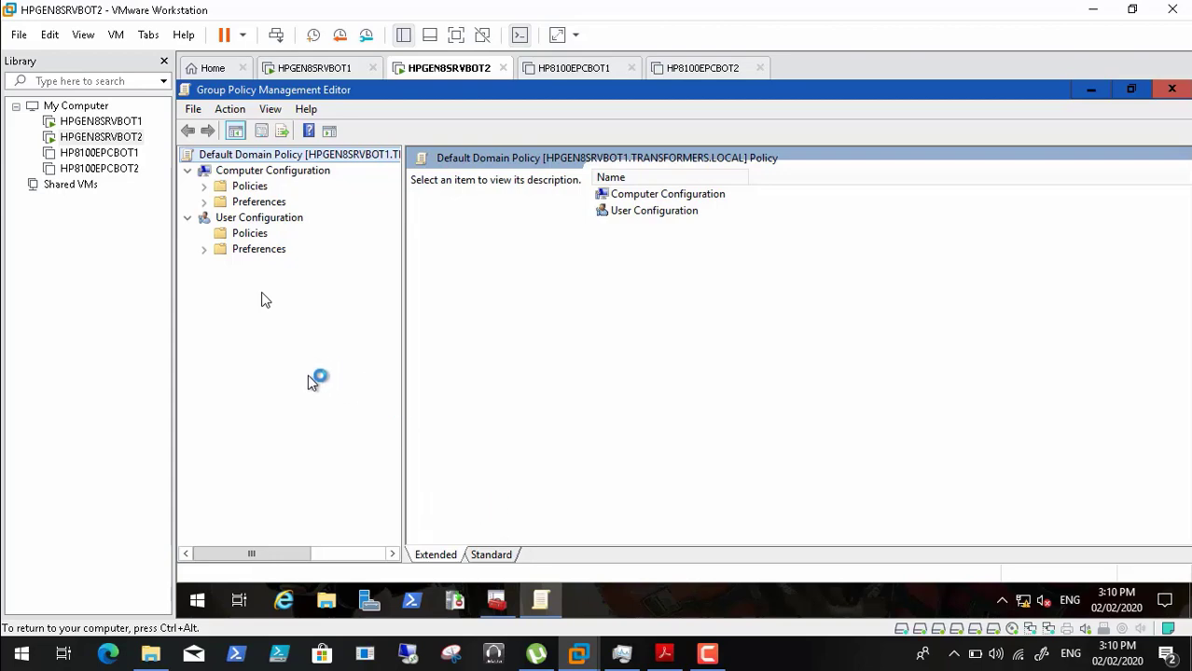
# - Exit full-screen video and pause the screen recording
pyautogui.doubleClick(691, 295)
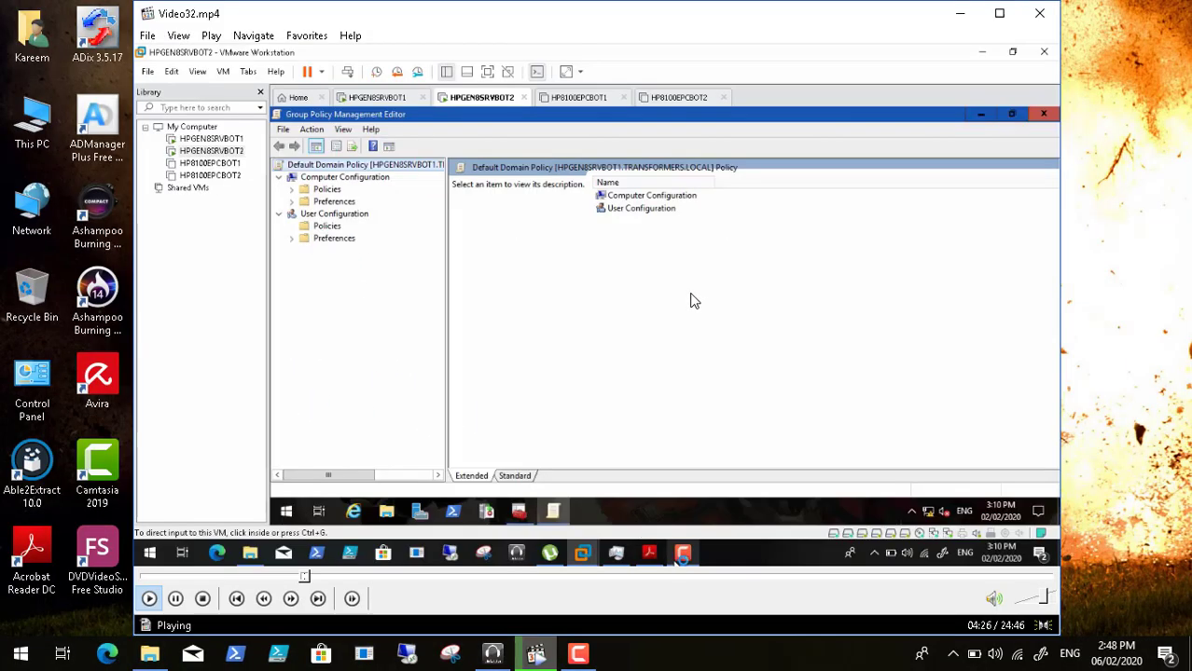
pyautogui.click(579, 653)
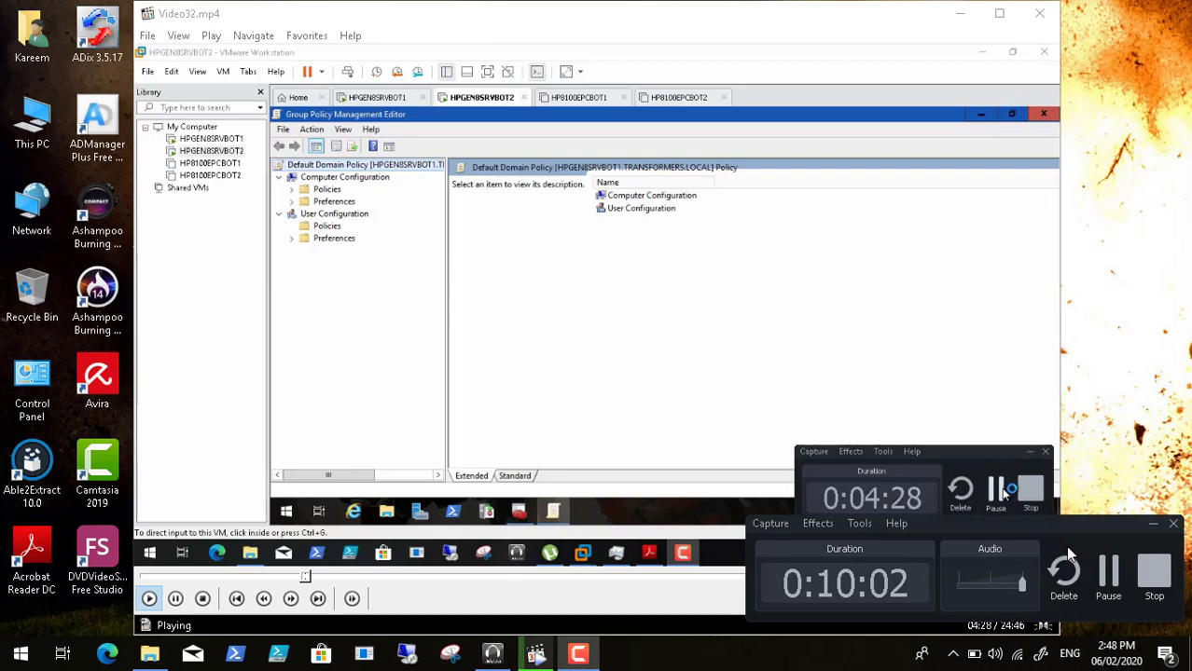
pyautogui.click(1108, 573)
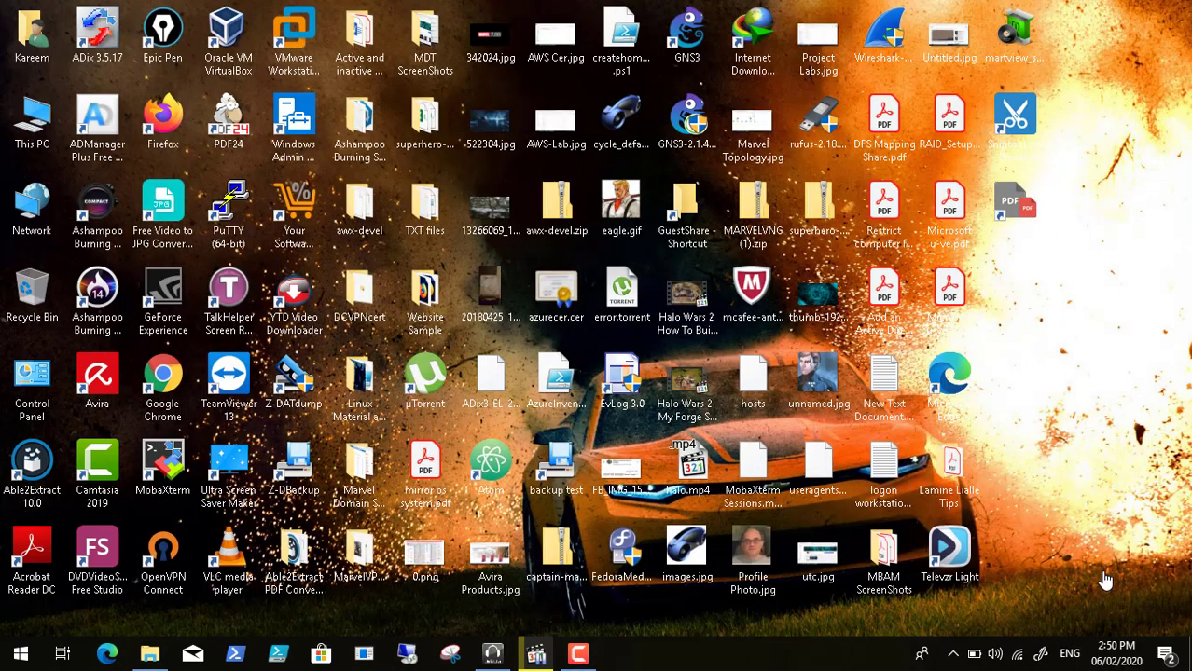
# - Restore the video player, resume Video32.mp4, and play it full screen
pyautogui.click(535, 653)
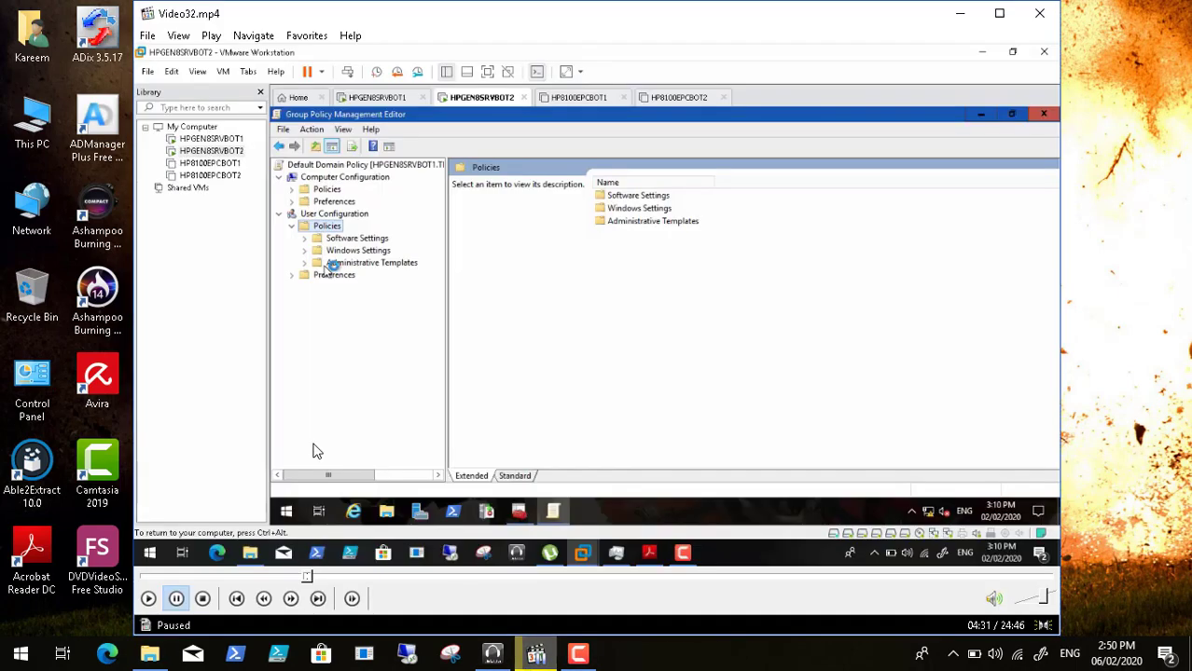
pyautogui.click(150, 599)
pyautogui.click(178, 36)
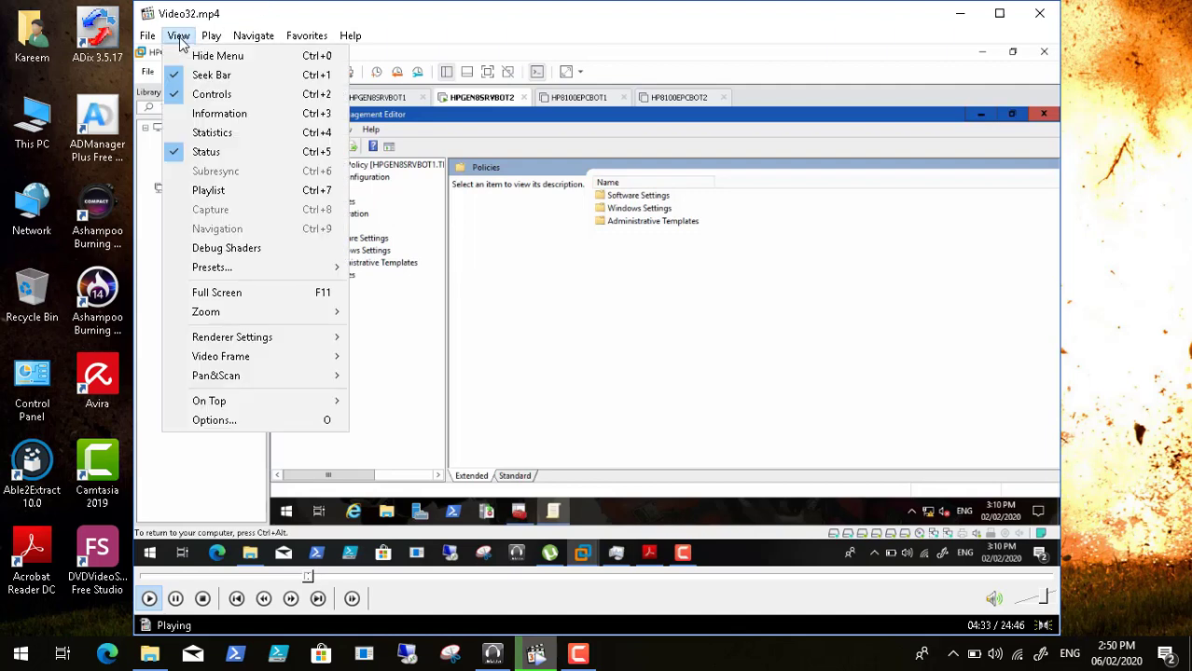
pyautogui.click(229, 294)
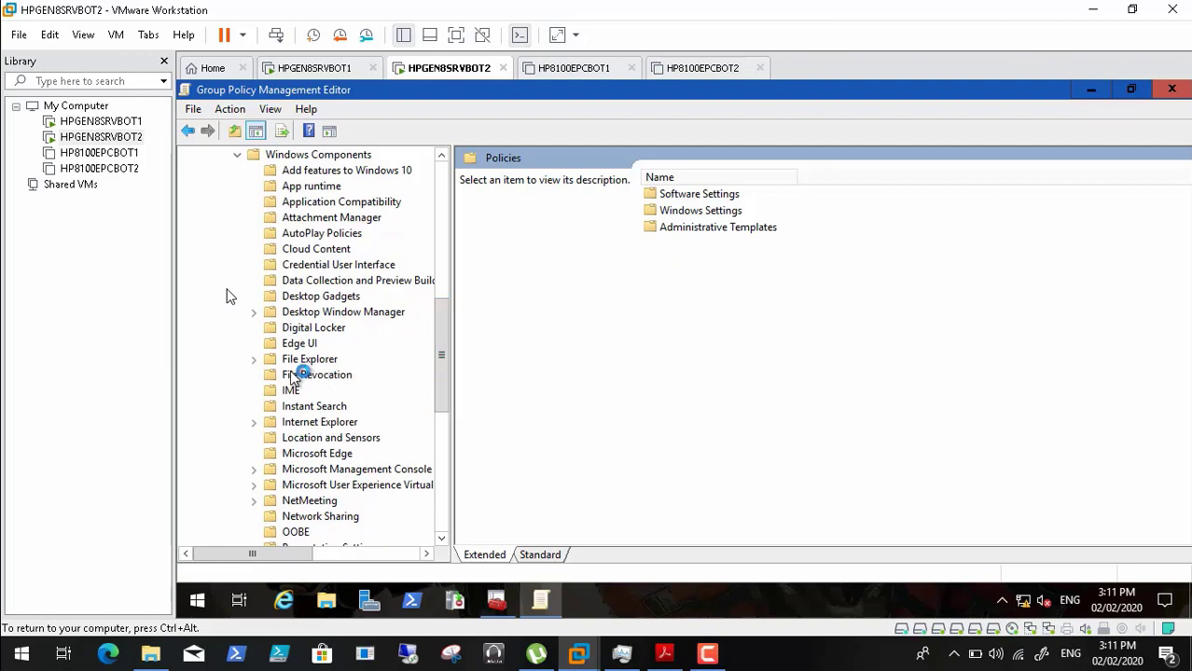
# - Expand Internet Explorer > Internet Control Panel > Security Page in the policy tree
pyautogui.click(253, 423)
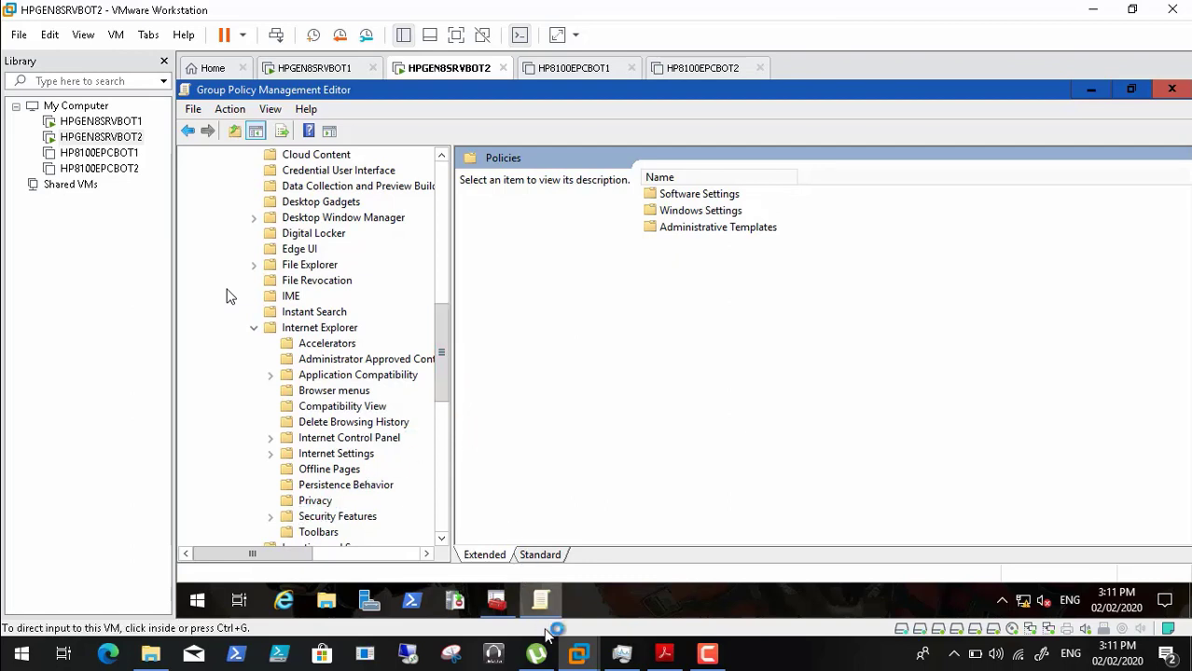
pyautogui.click(664, 654)
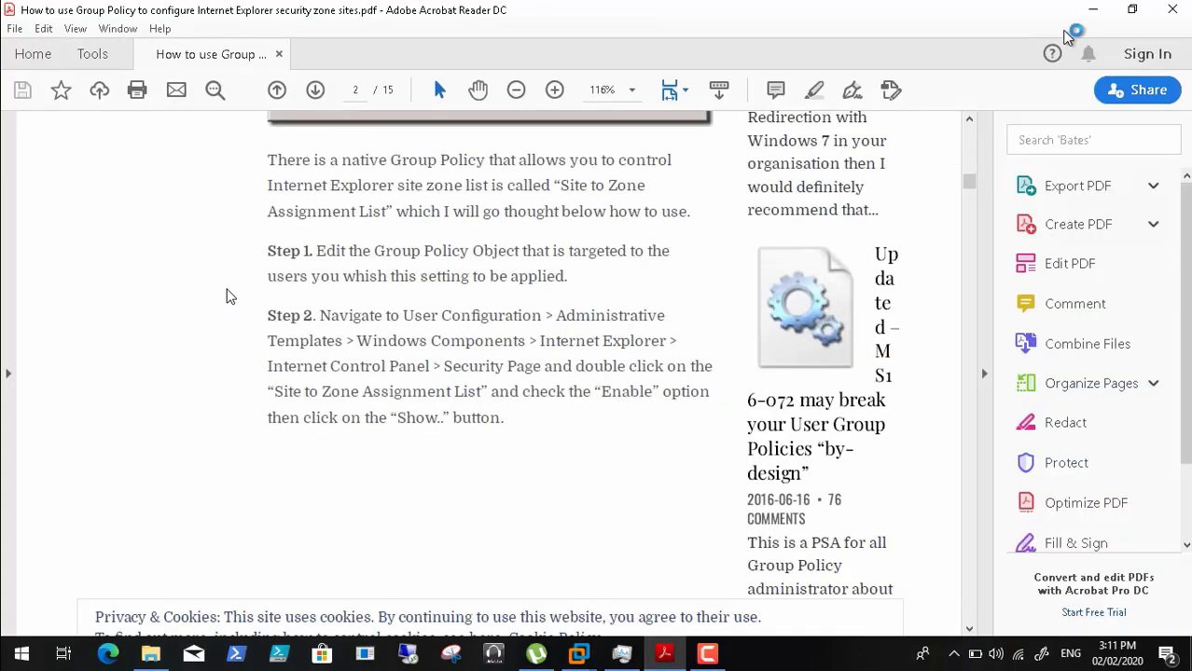
pyautogui.click(1096, 9)
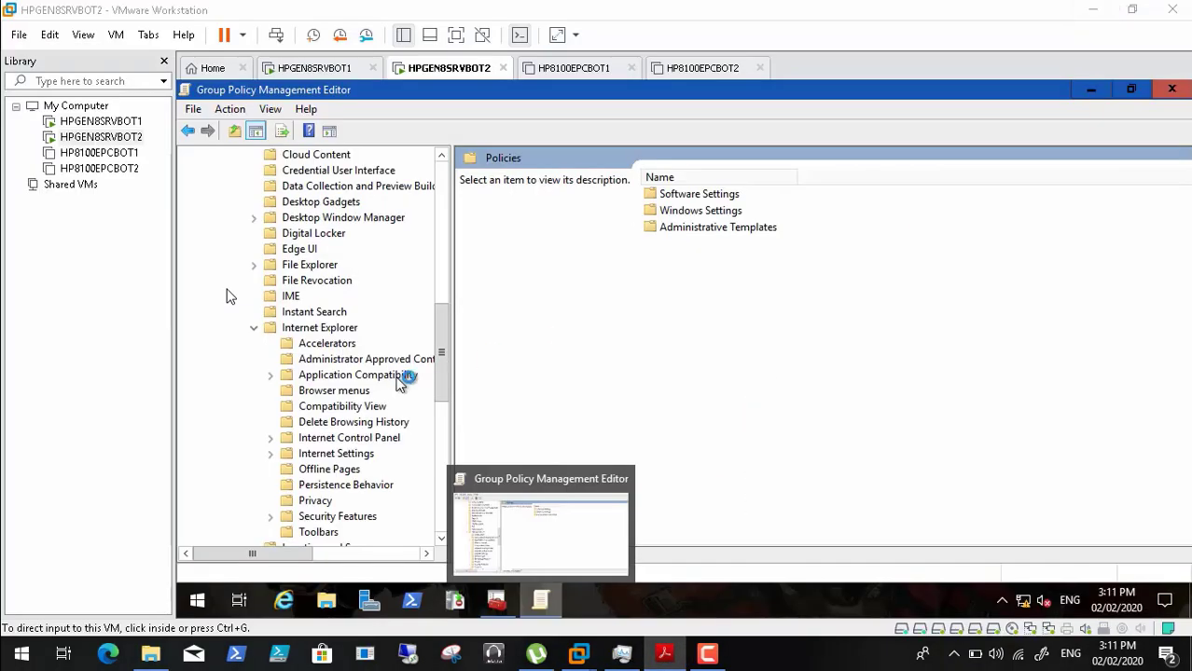
pyautogui.click(270, 438)
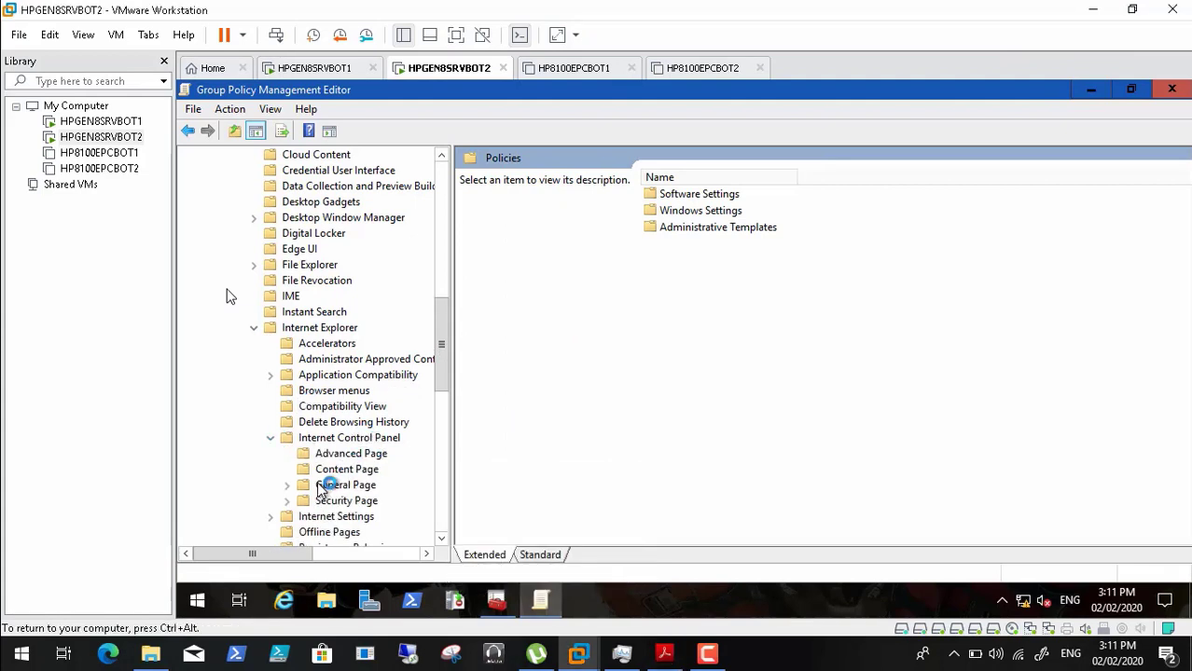
pyautogui.click(288, 501)
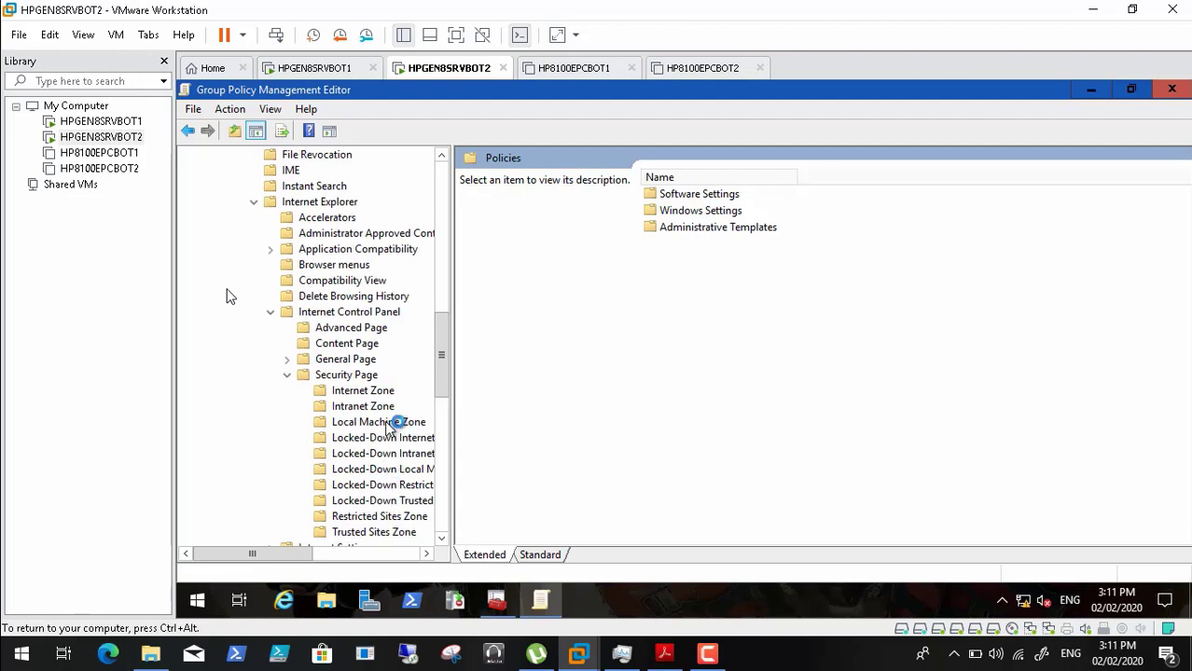
# - Show the Security Page settings and select the Site to Zone Assignment List policy
pyautogui.click(362, 406)
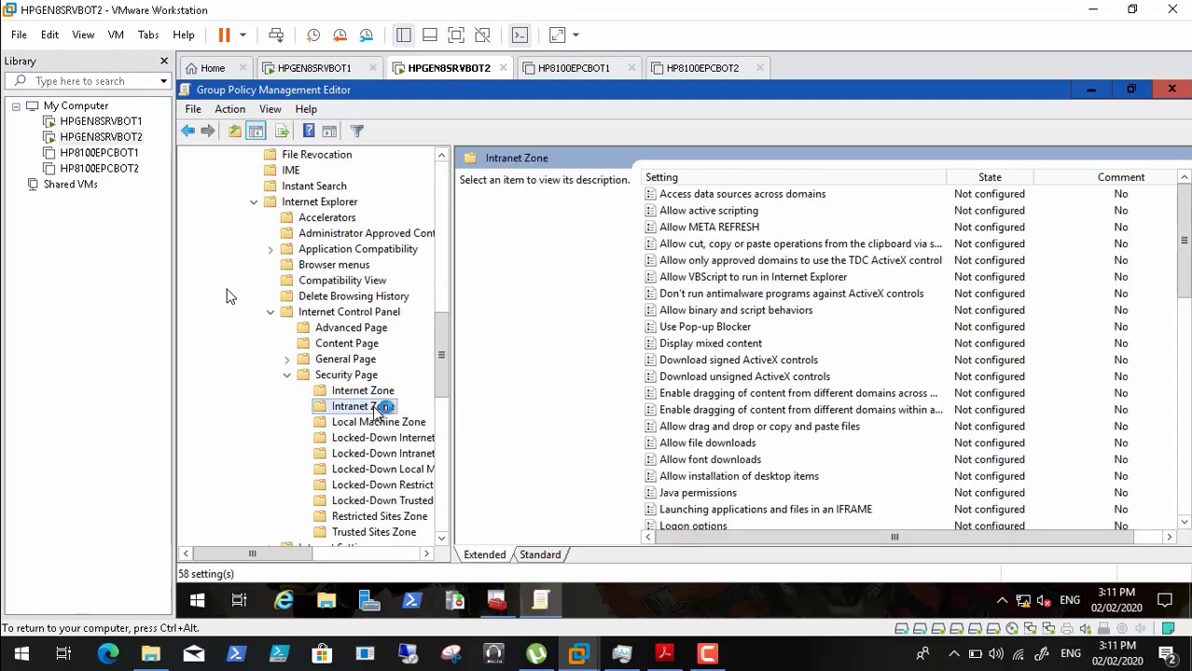
pyautogui.click(667, 657)
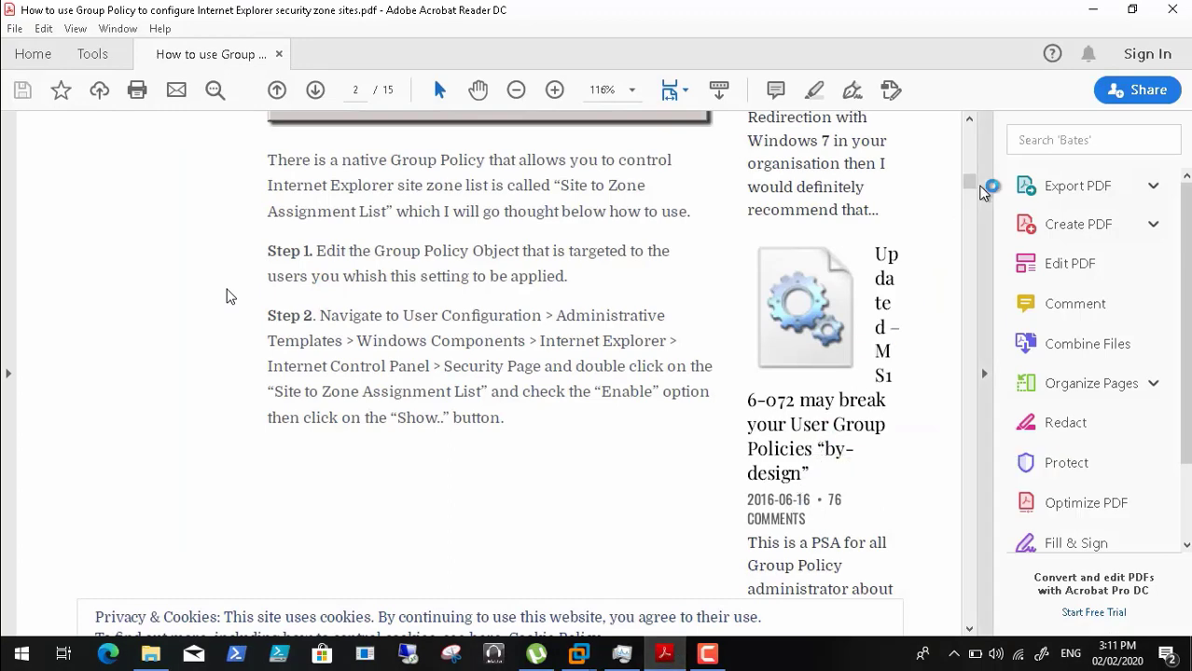
pyautogui.click(1093, 10)
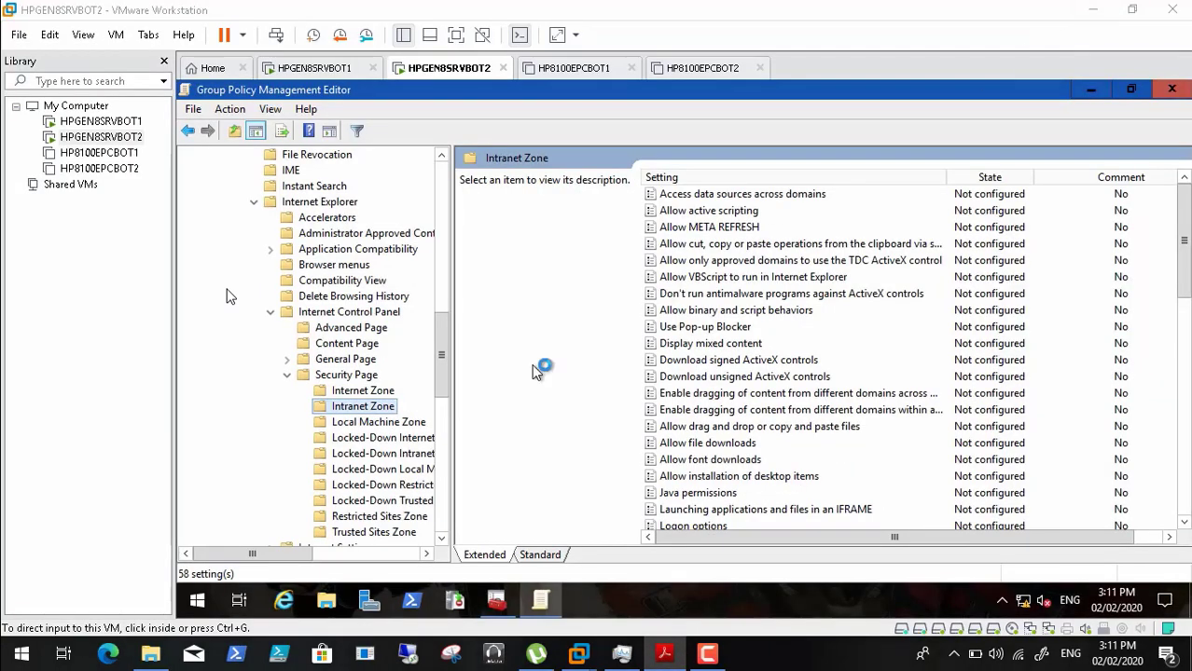
pyautogui.click(364, 377)
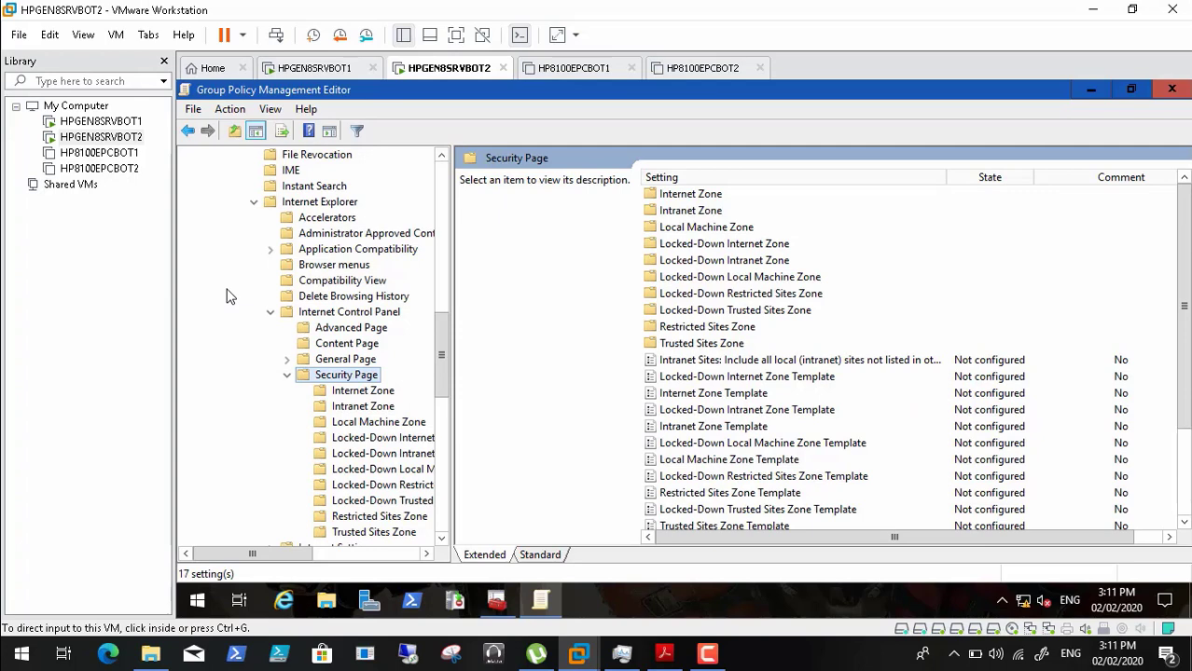
pyautogui.moveTo(1184, 355); pyautogui.dragTo(1184, 438)
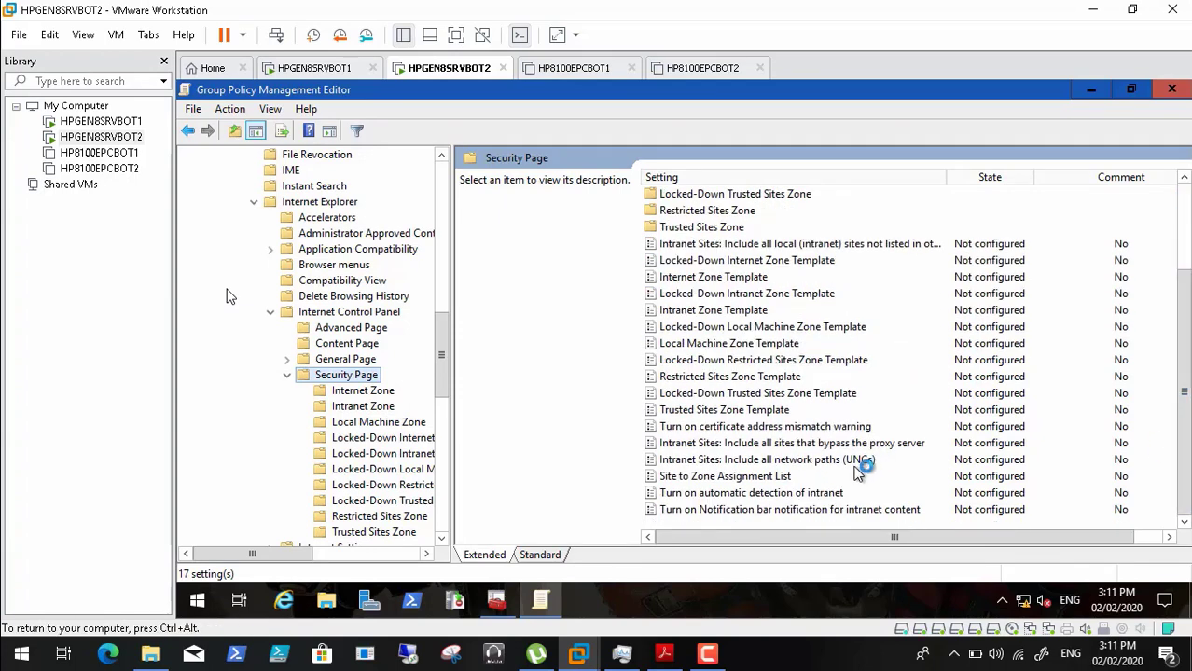
pyautogui.click(750, 477)
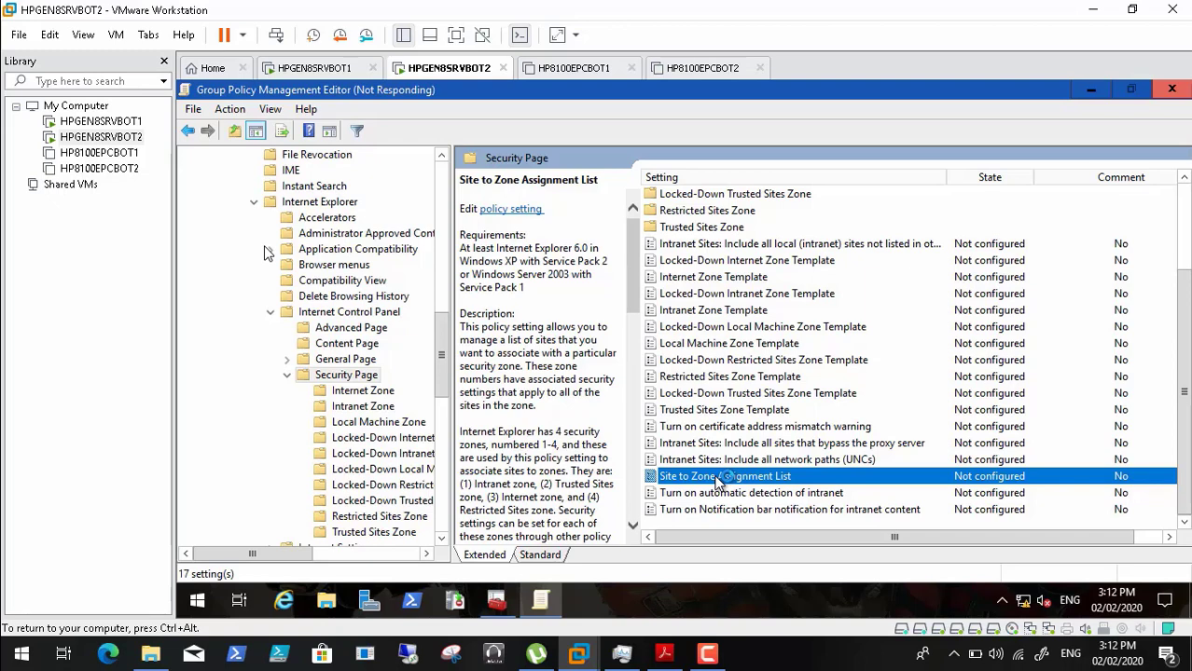
# - Enable the Site to Zone Assignment List policy and start the AD RMS console
pyautogui.click(706, 658)
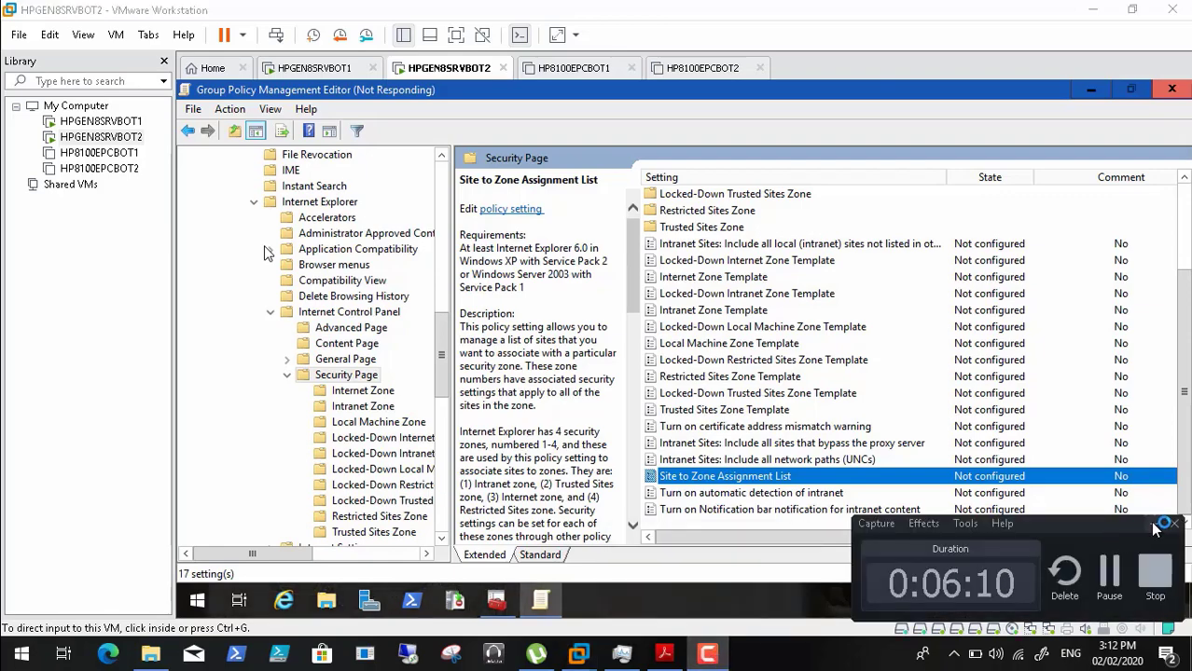
pyautogui.click(1153, 526)
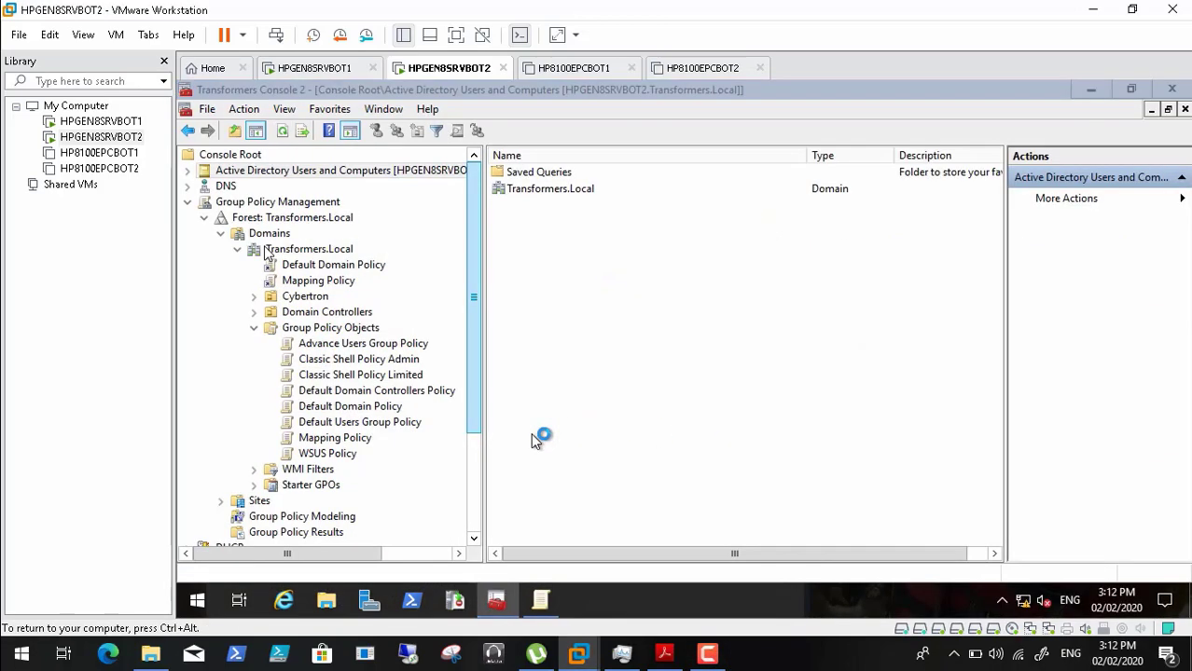
pyautogui.moveTo(543, 603)
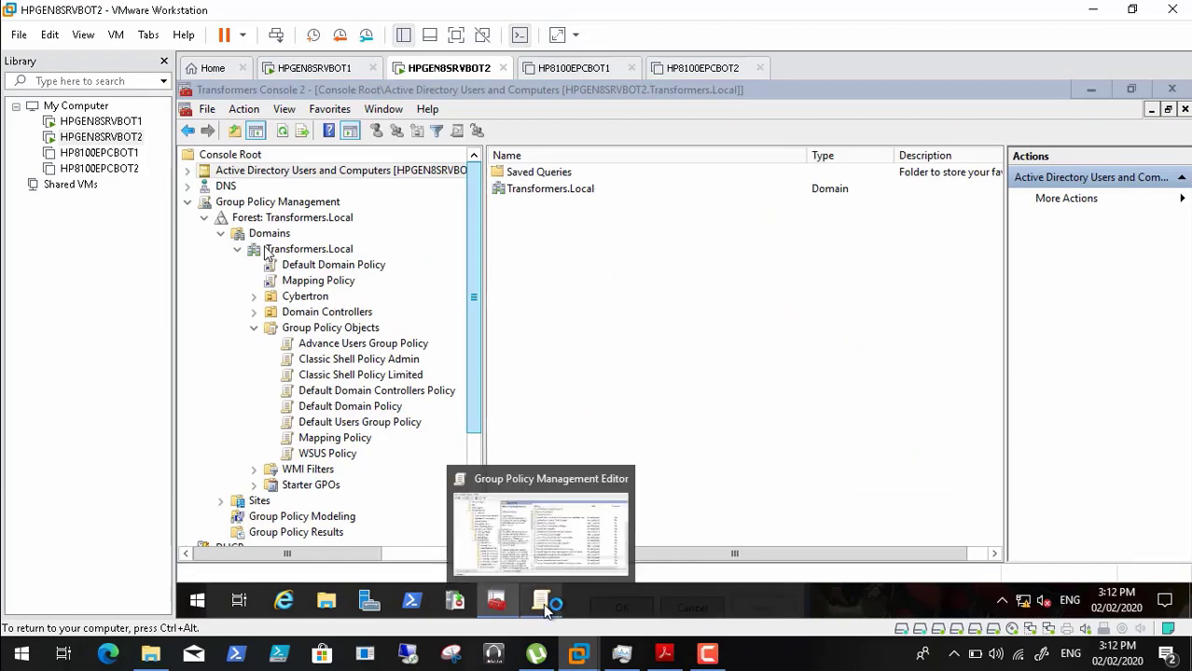
pyautogui.click(1092, 92)
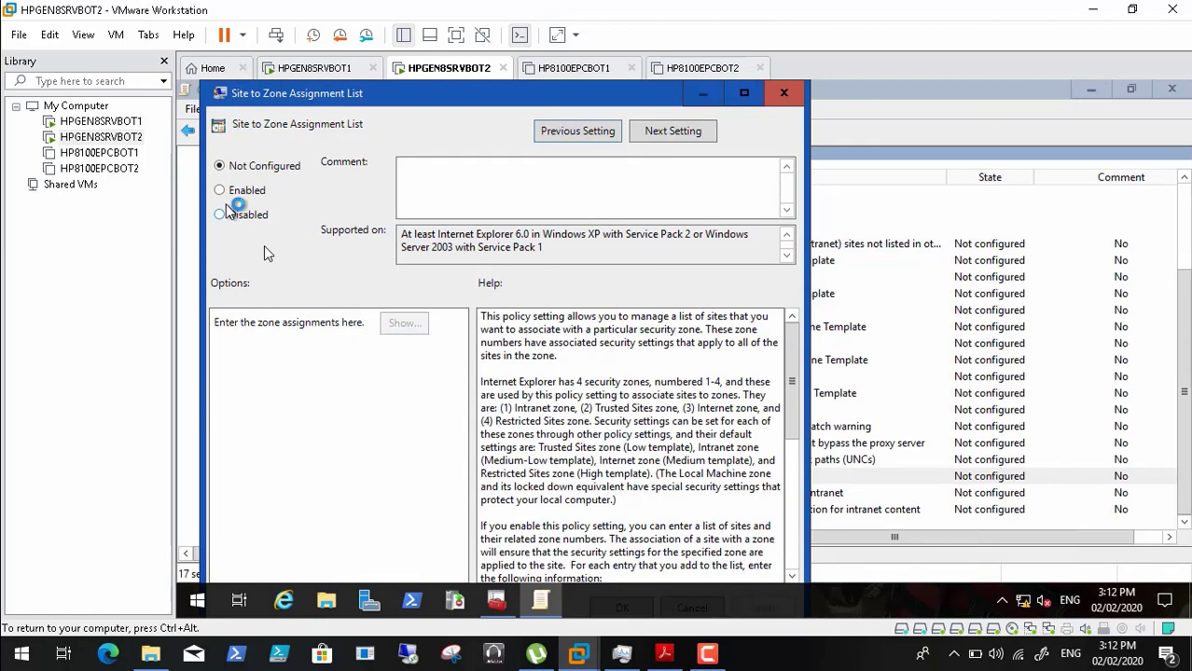
pyautogui.click(222, 191)
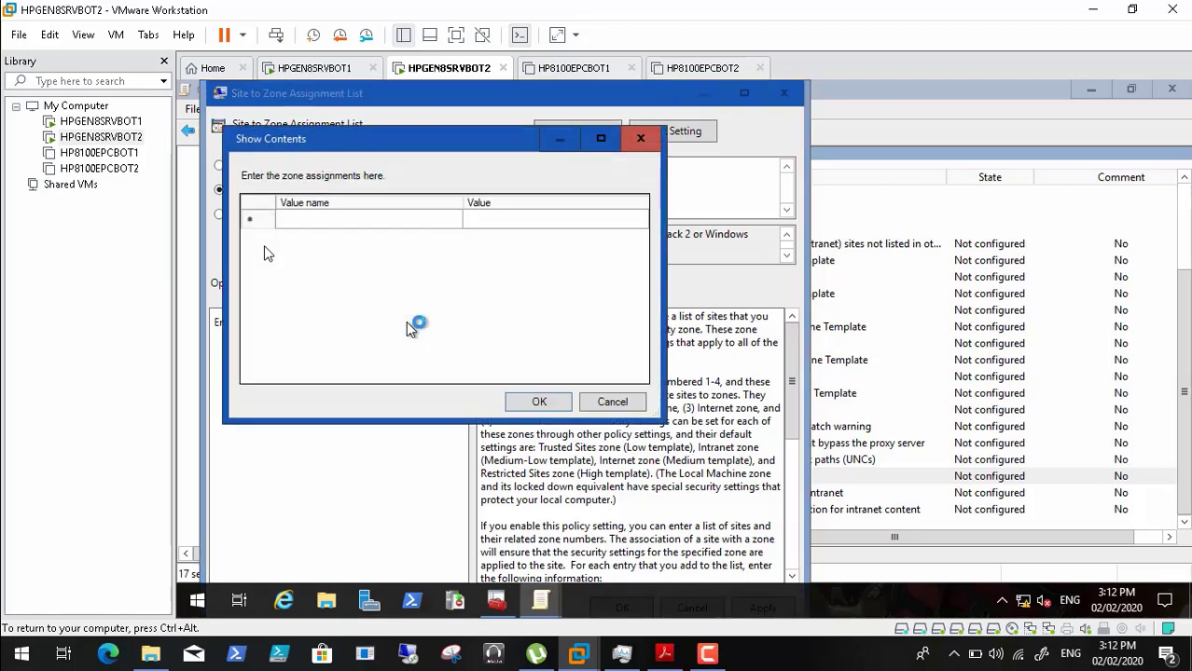
pyautogui.click(454, 604)
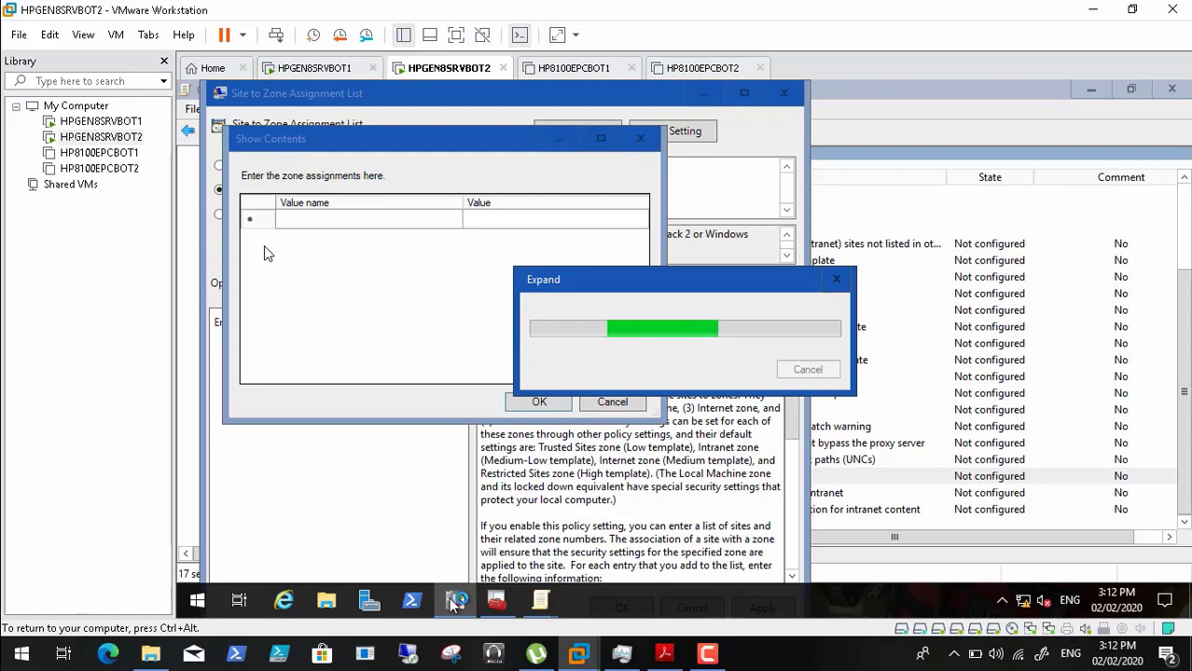
pyautogui.click(711, 655)
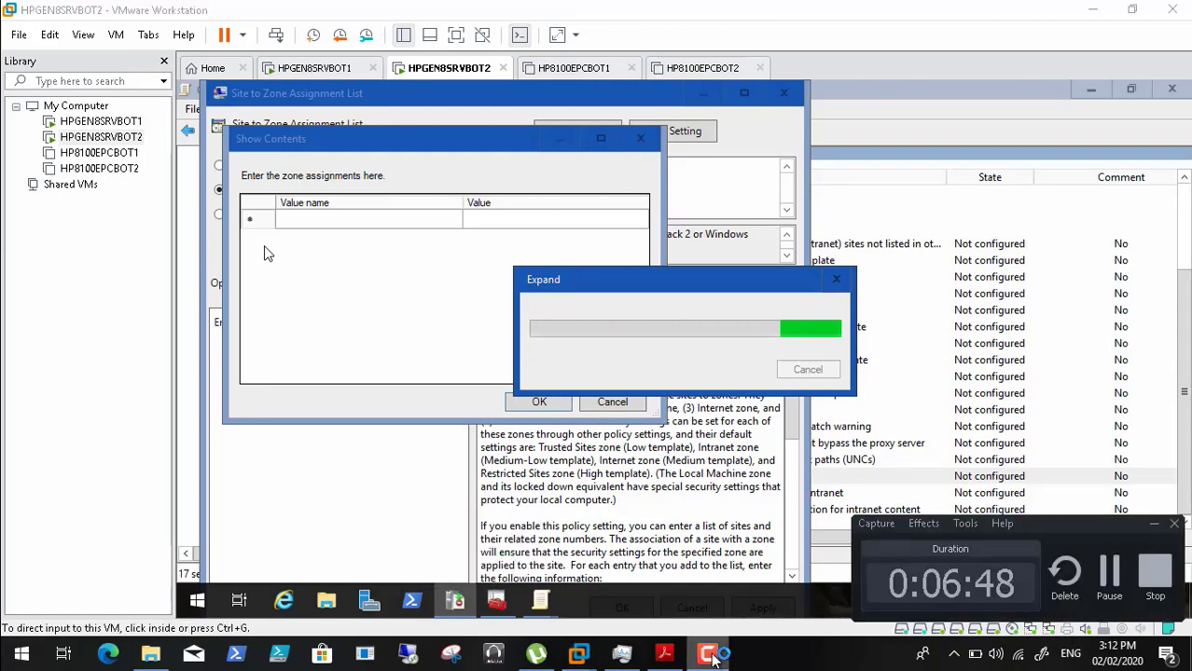
# - Review the AD RMS cluster details and open the intranet Licensing URL in Internet Explorer
pyautogui.click(1157, 524)
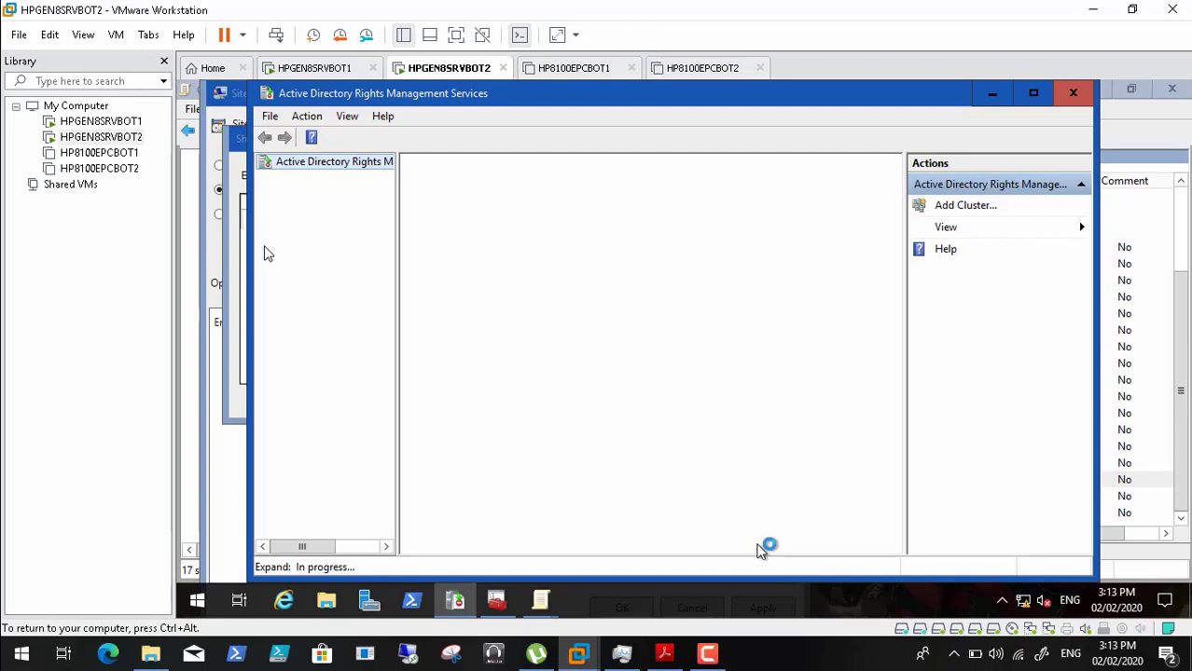
pyautogui.hotkey('ctrl', 'alt')
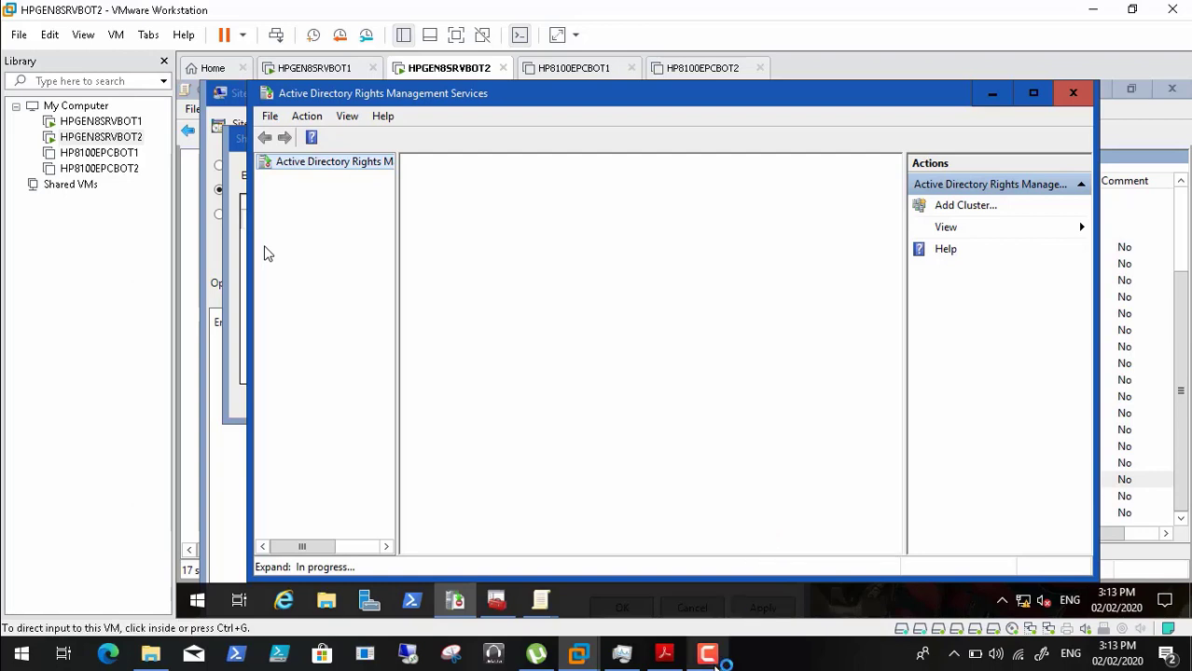
pyautogui.click(707, 653)
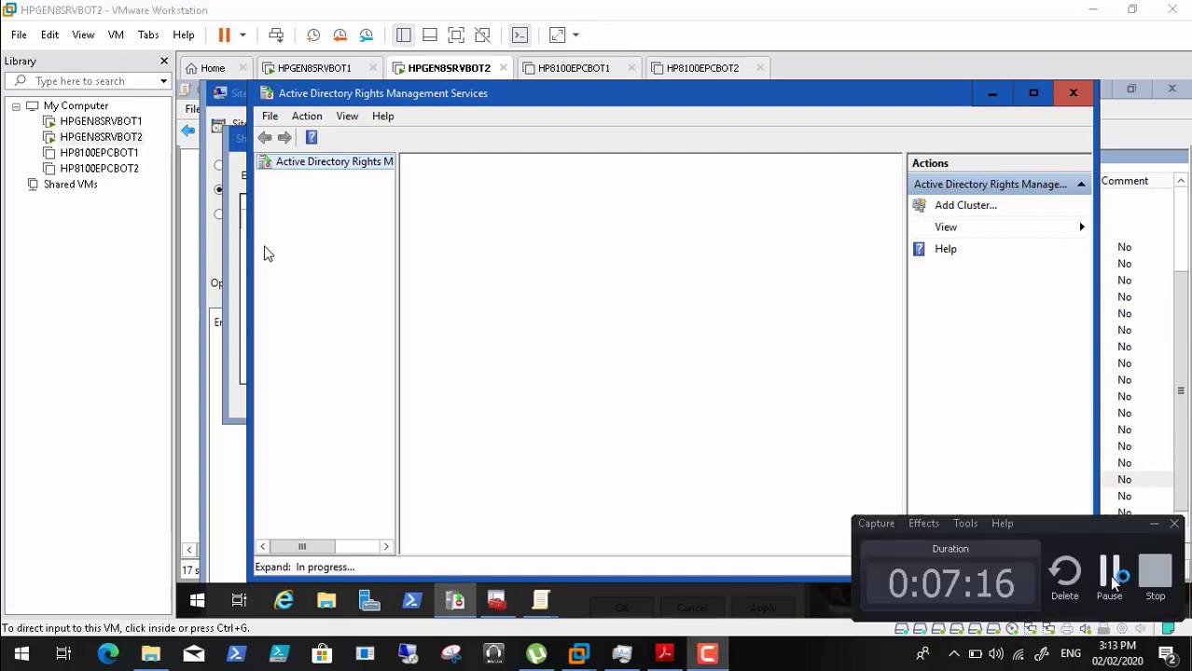
pyautogui.click(1109, 571)
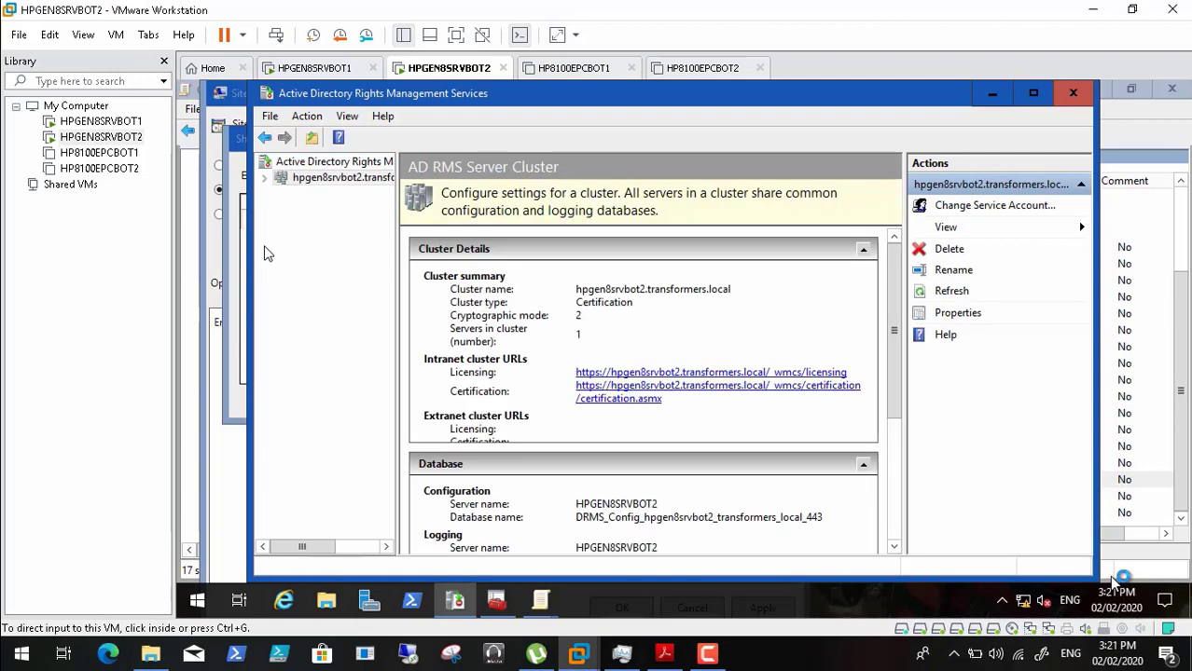
pyautogui.click(264, 252)
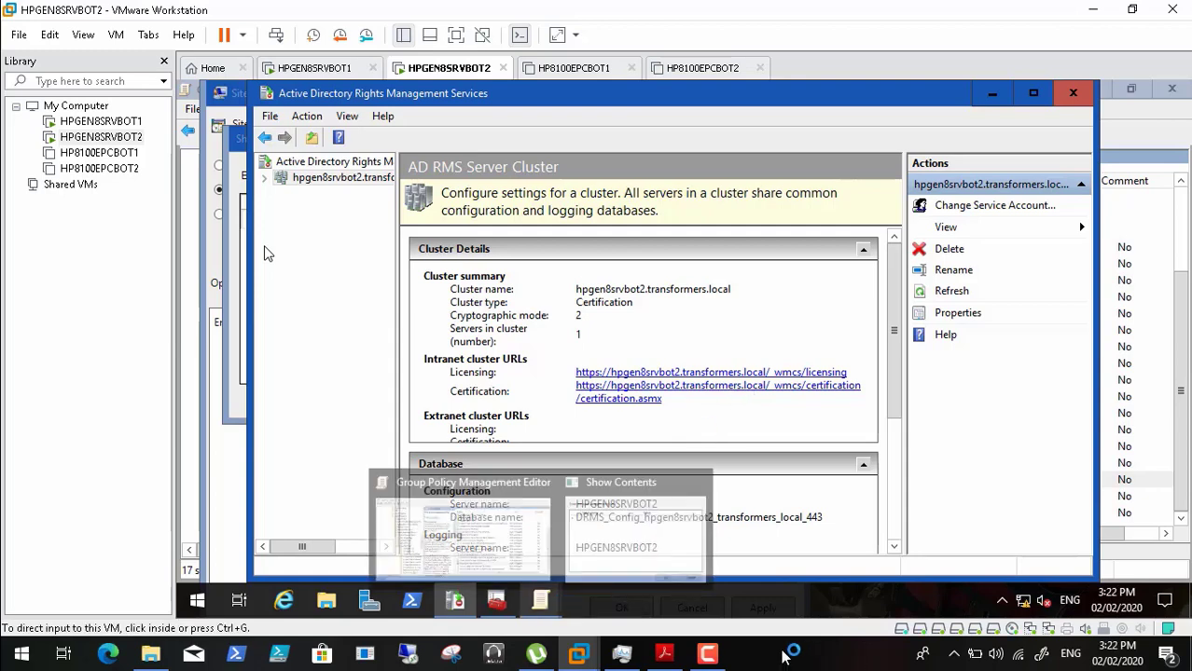
pyautogui.moveTo(602, 557)
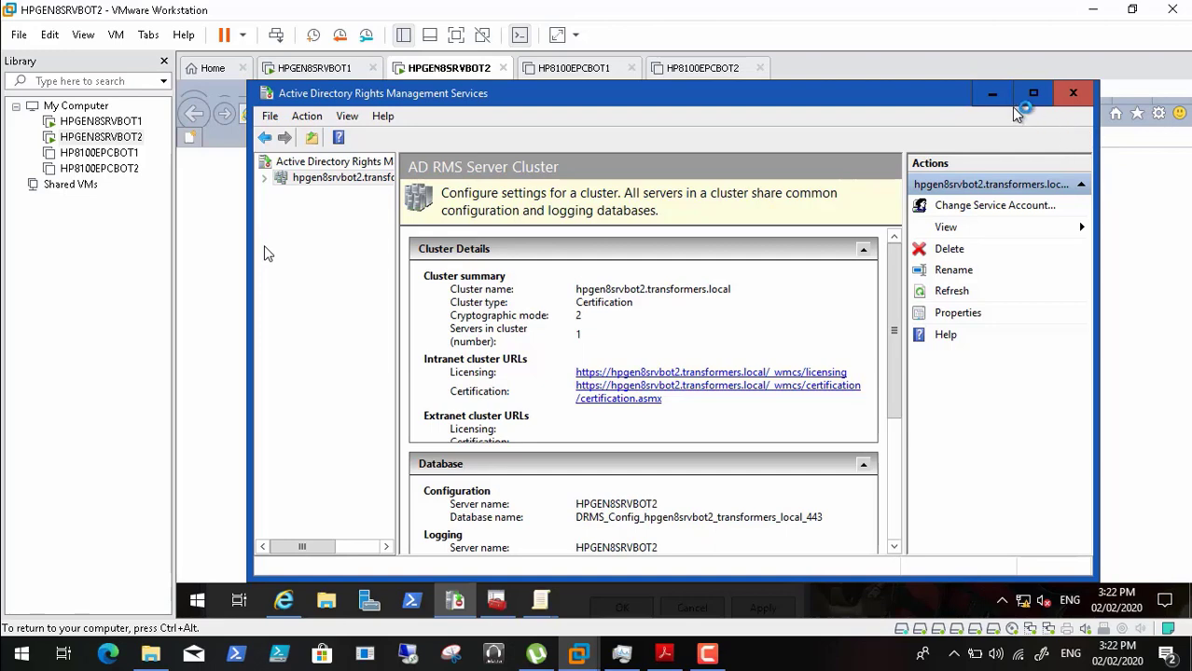
# - Check system load in Task Manager, refocus the blank Internet Explorer window, and skip the recording ahead
pyautogui.click(708, 653)
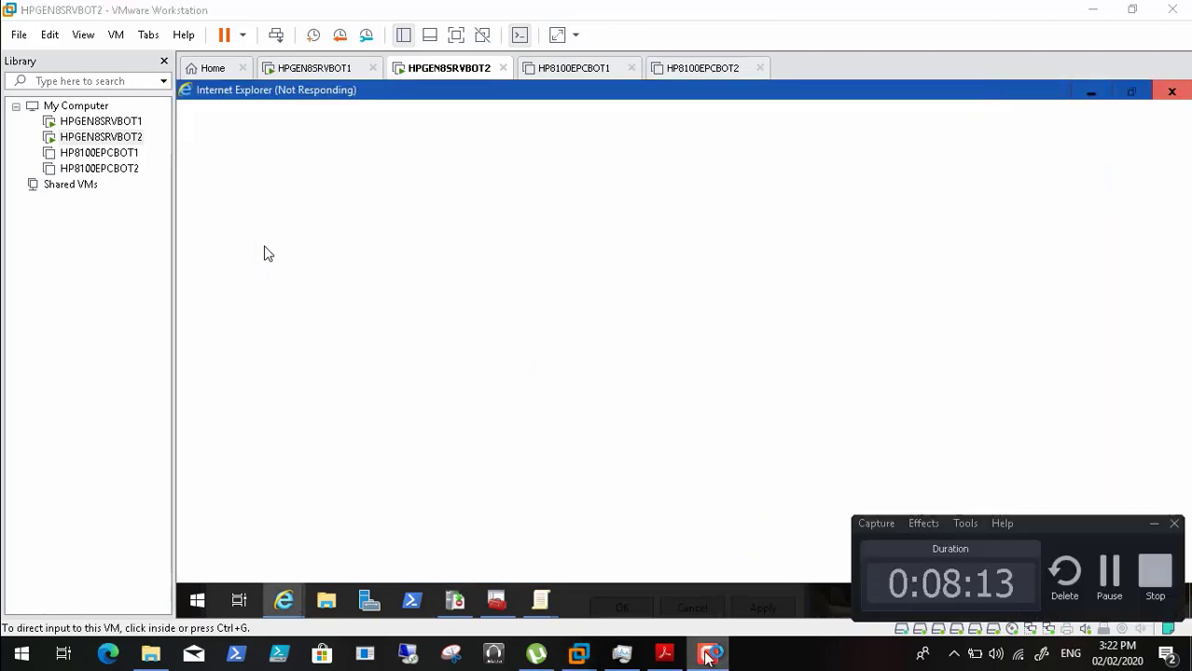
pyautogui.click(1154, 523)
pyautogui.click(621, 654)
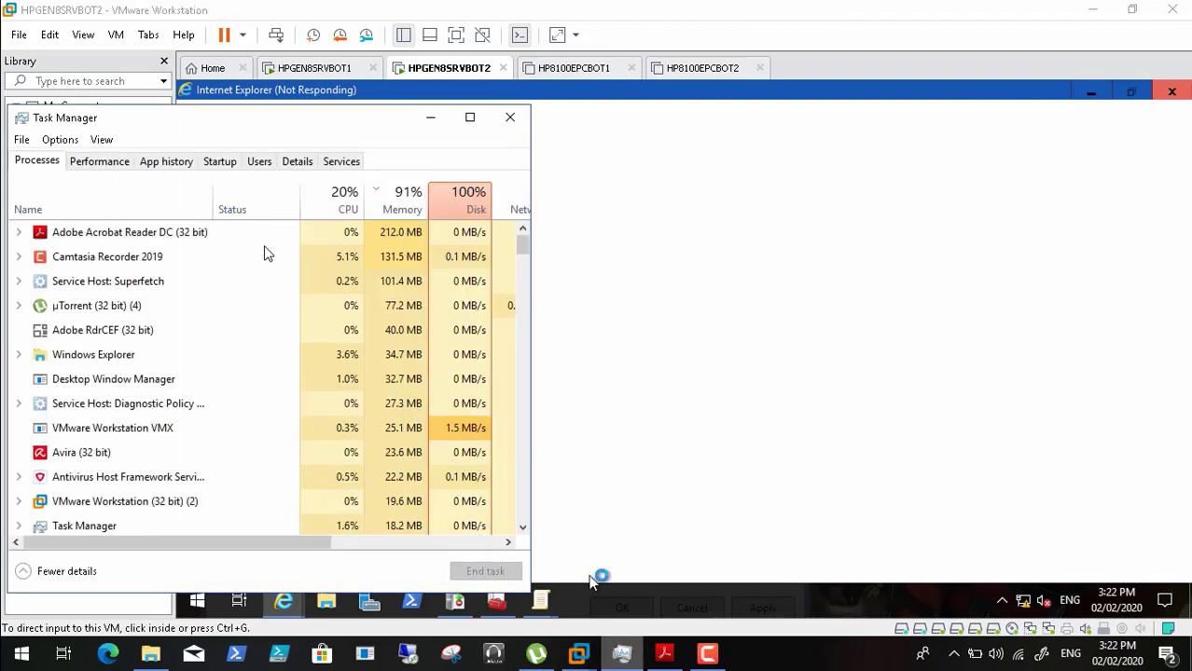
pyautogui.click(431, 118)
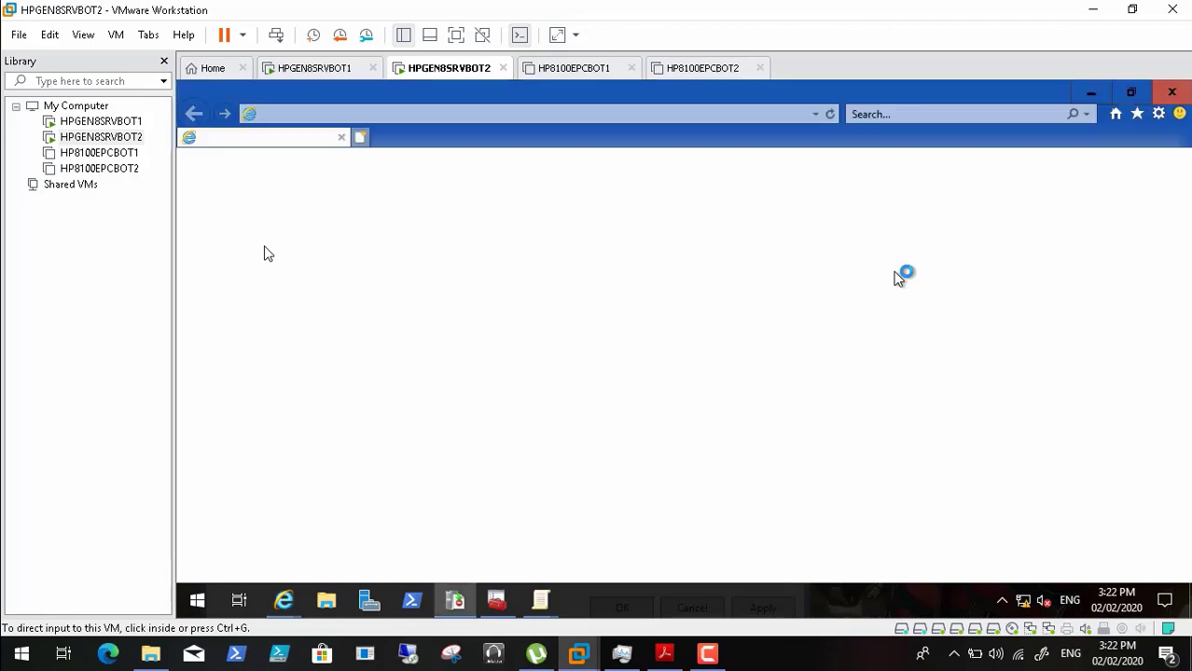
pyautogui.click(559, 235)
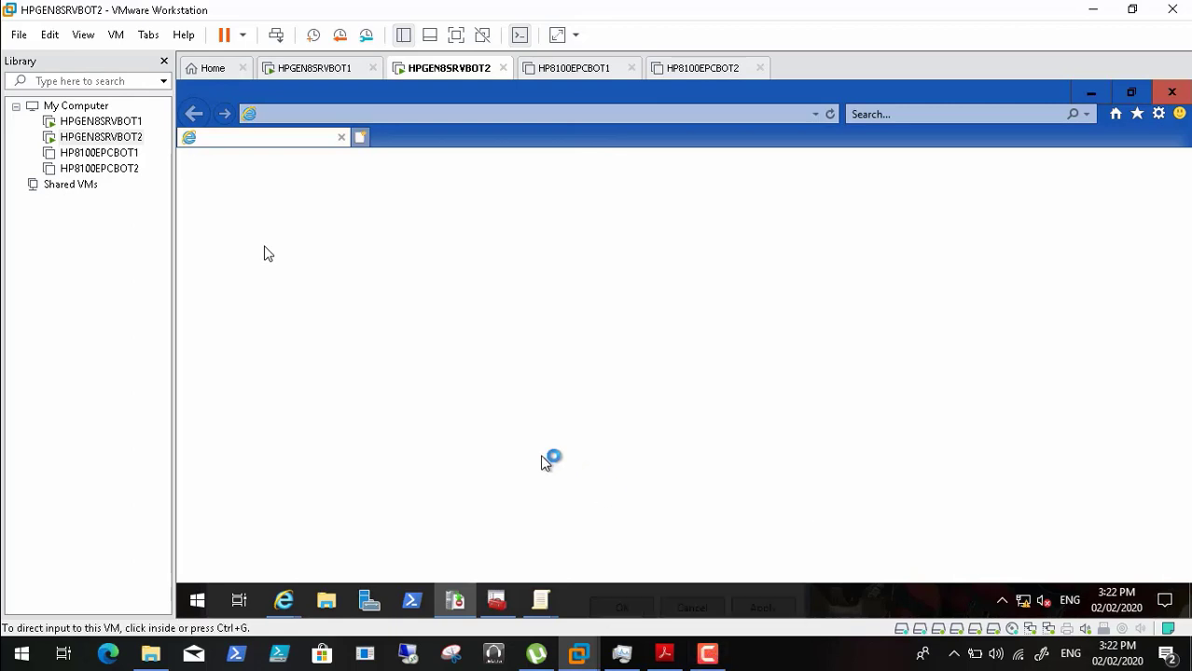
pyautogui.click(528, 207)
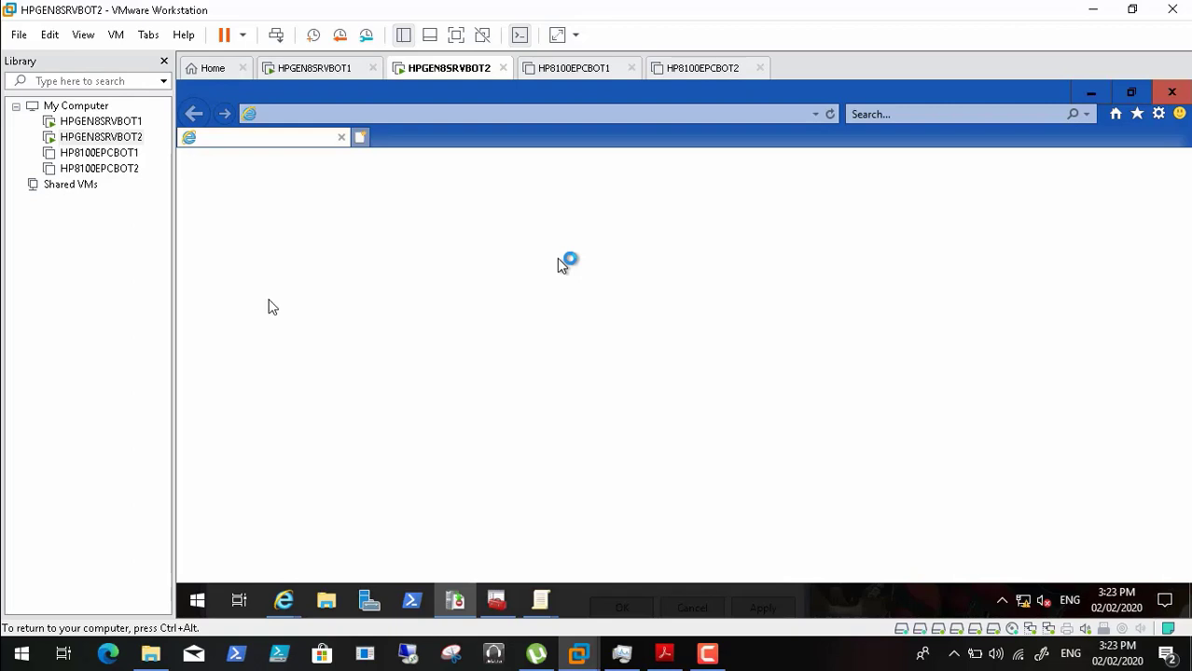
pyautogui.moveTo(347, 636)
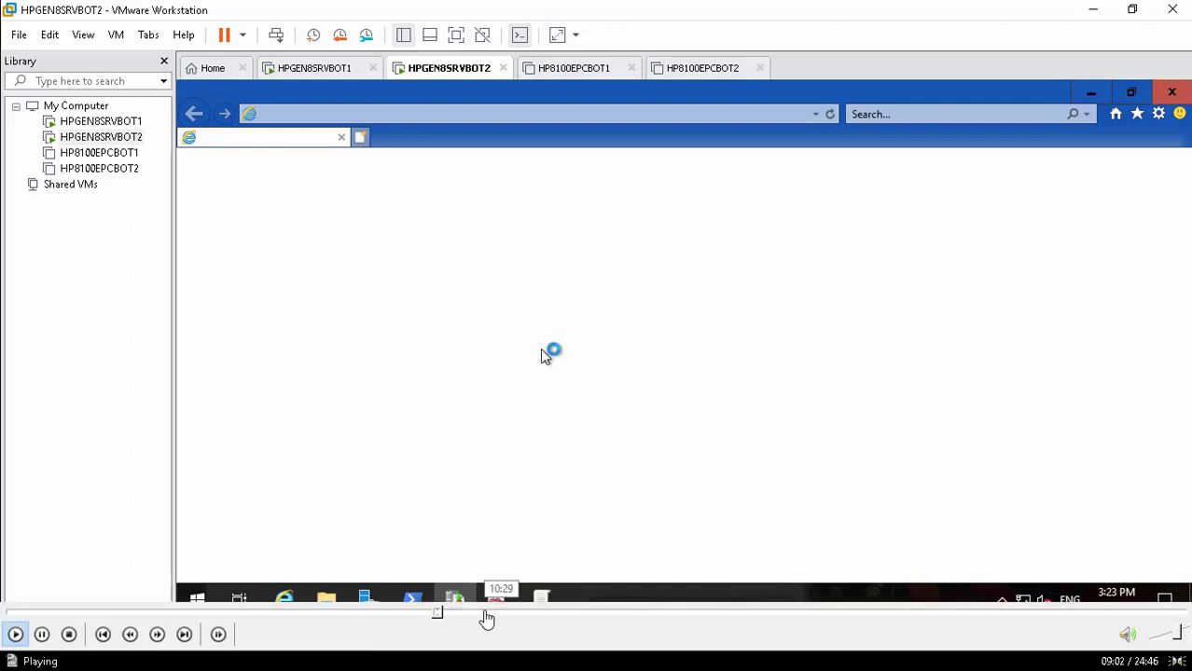
pyautogui.click(446, 616)
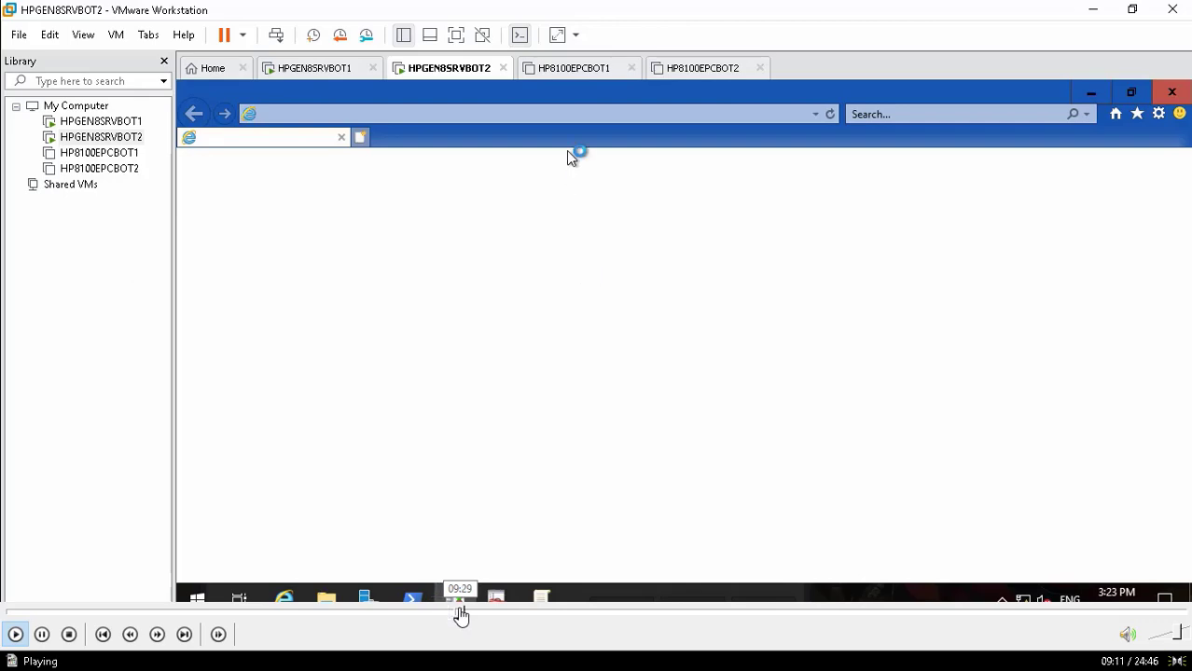
# - Skip the recording further forward on the seek bar to 09:11
pyautogui.click(460, 616)
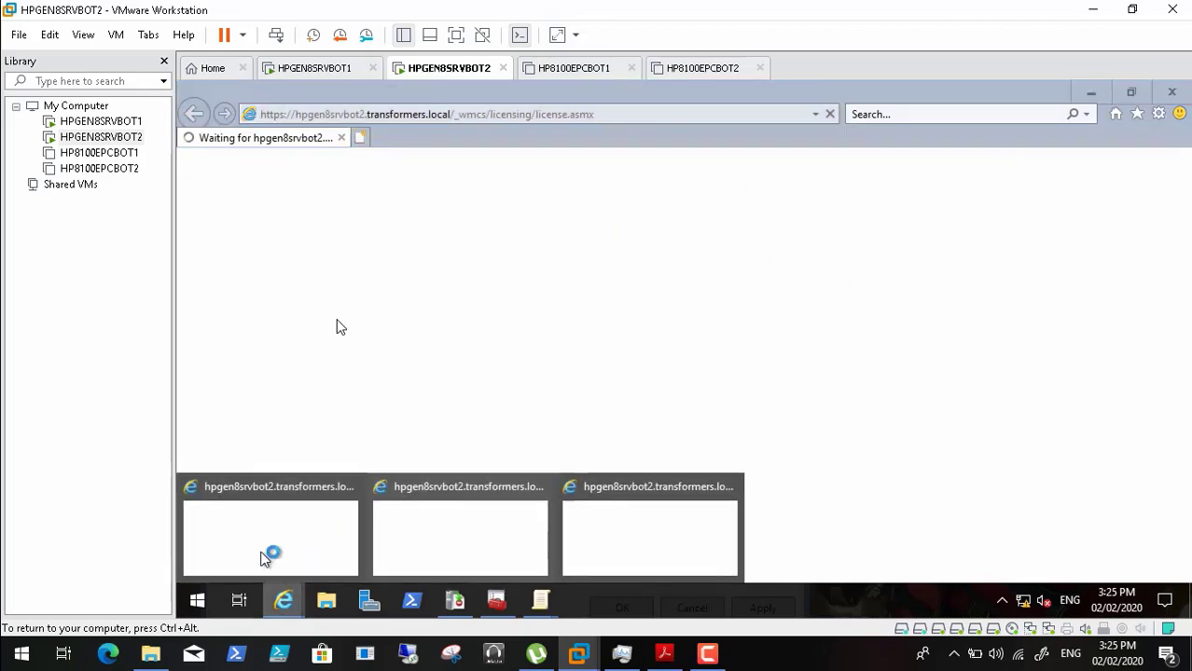
# - Bring up the third browser window and minimize the AD RMS console
pyautogui.click(286, 602)
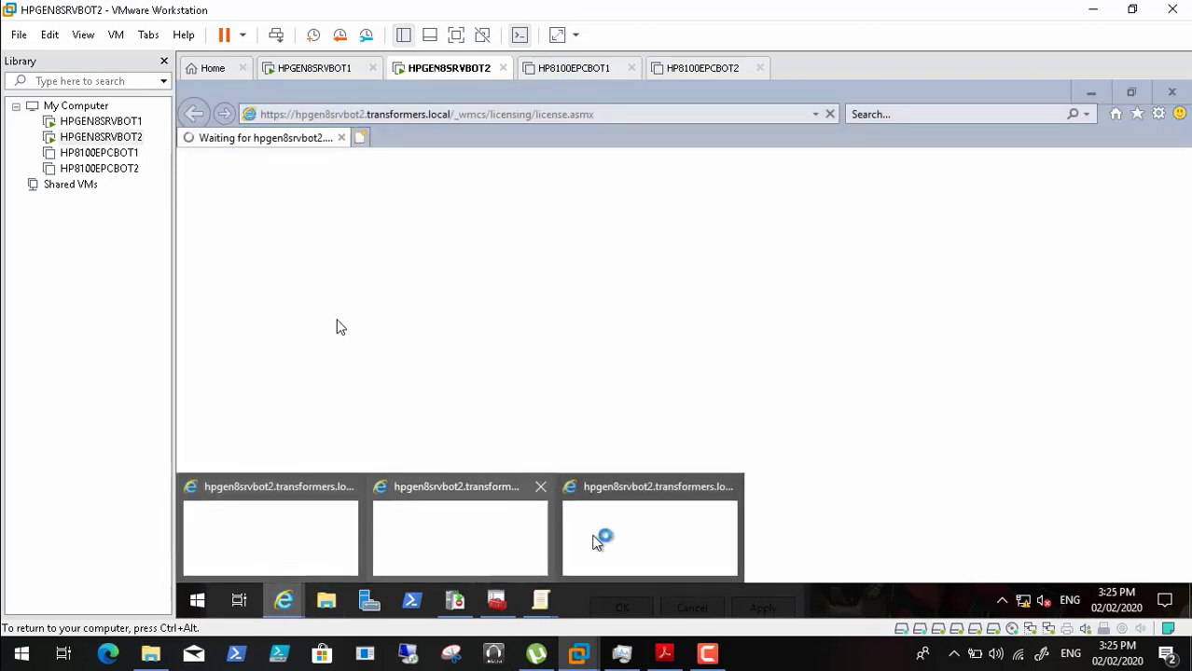
pyautogui.click(658, 536)
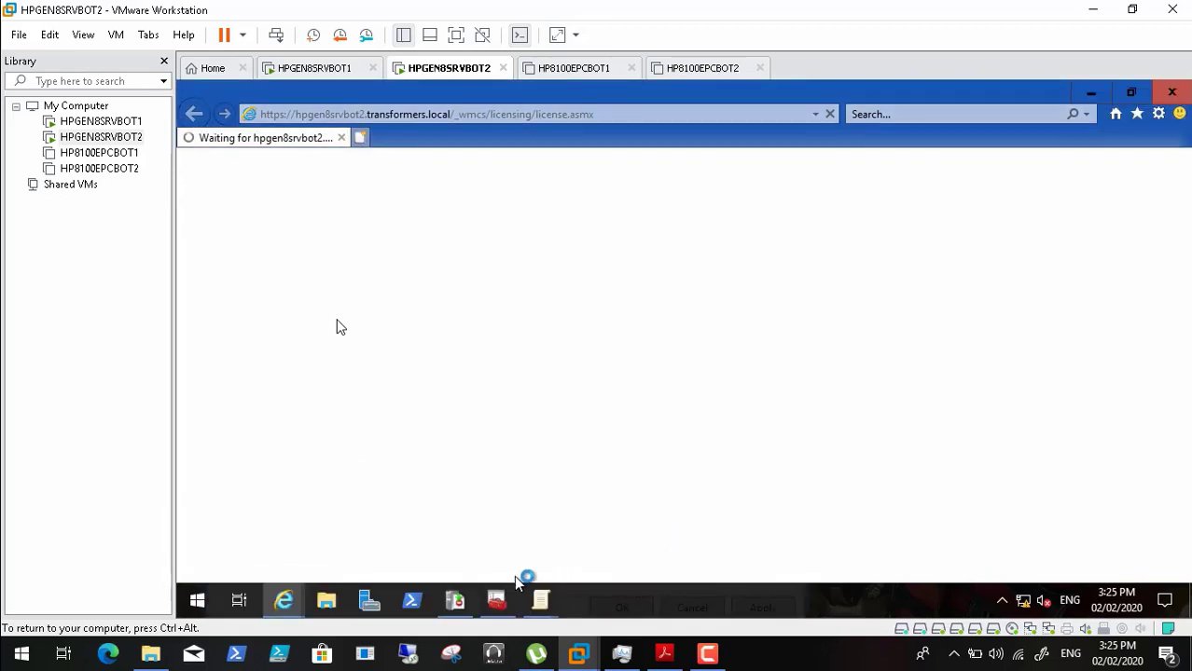
pyautogui.click(457, 605)
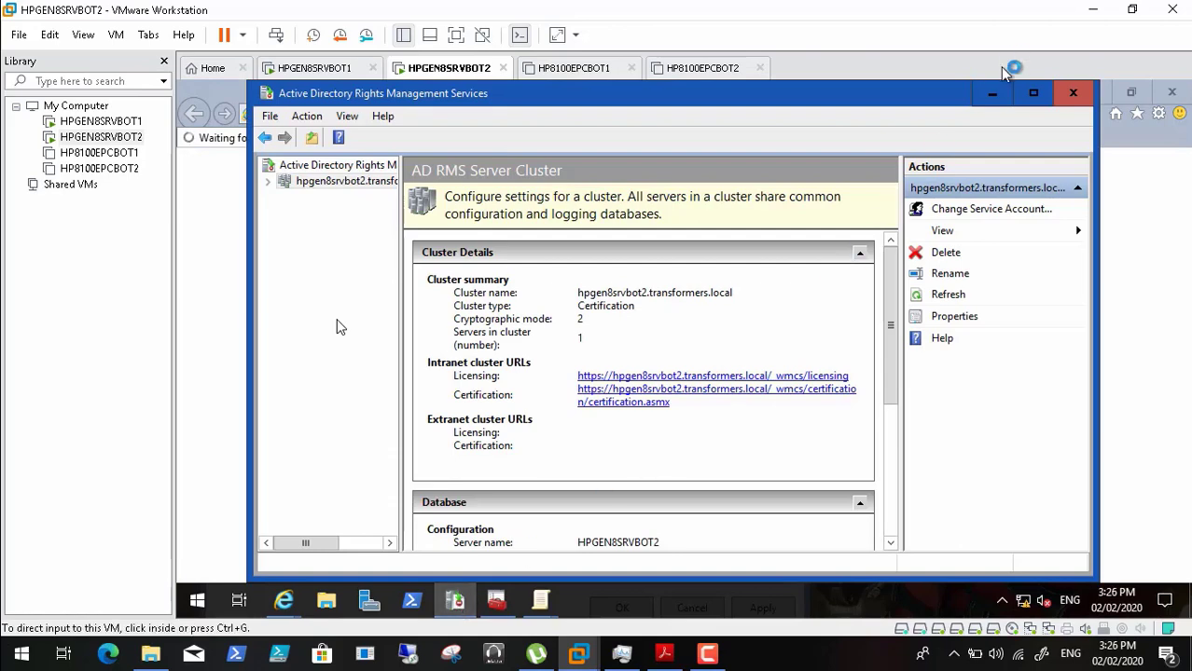
pyautogui.click(992, 93)
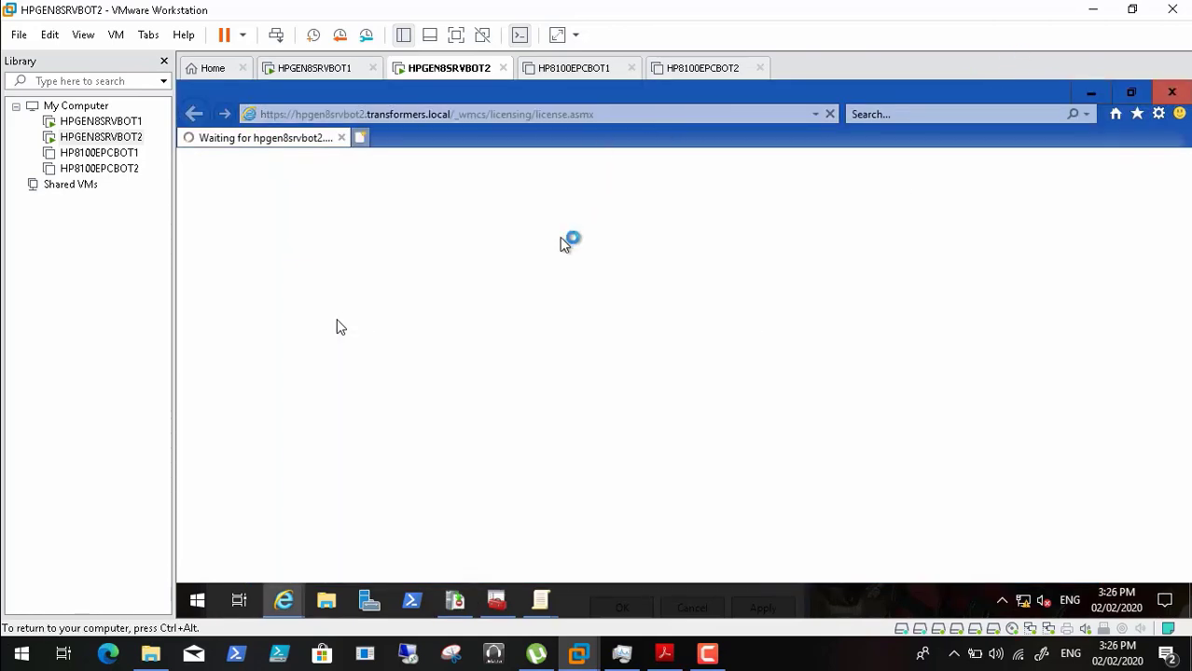
# - Cycle through the open browser windows and close the stalled licensing page window
pyautogui.click(288, 603)
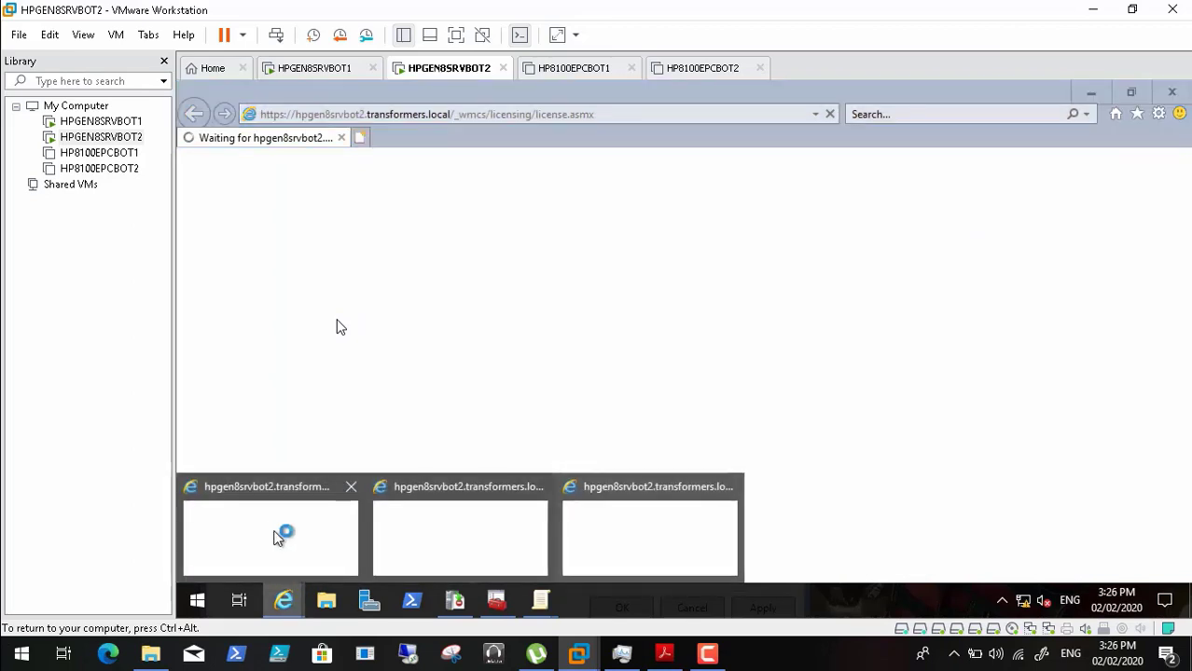
pyautogui.click(277, 528)
pyautogui.click(284, 605)
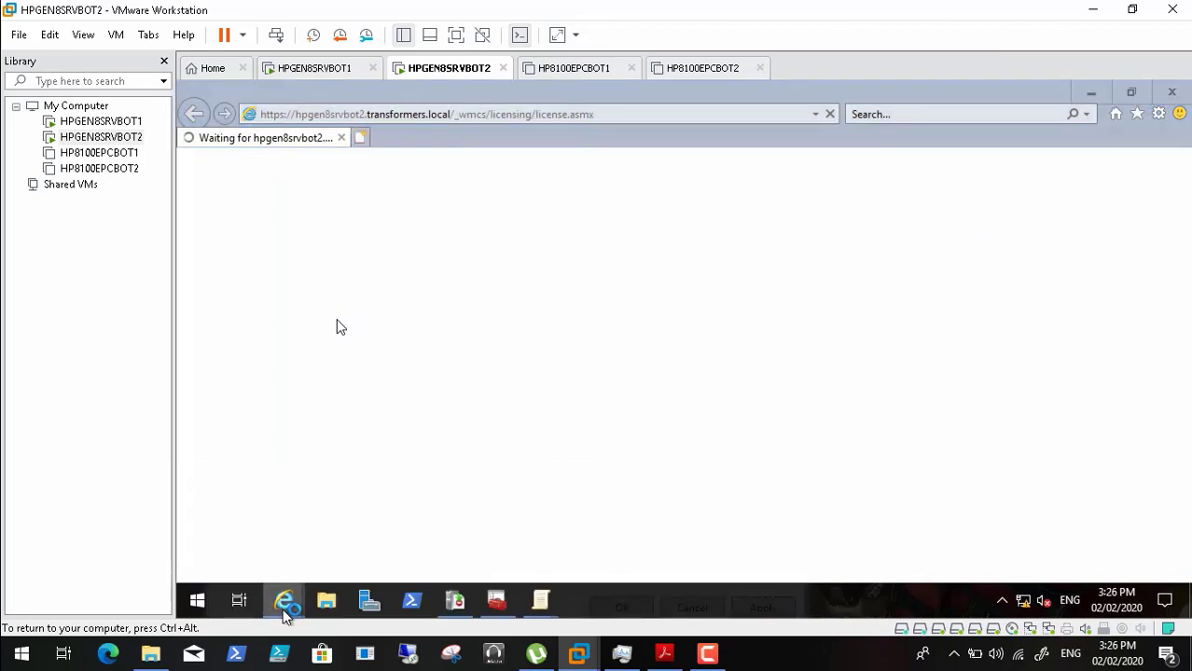
pyautogui.click(450, 533)
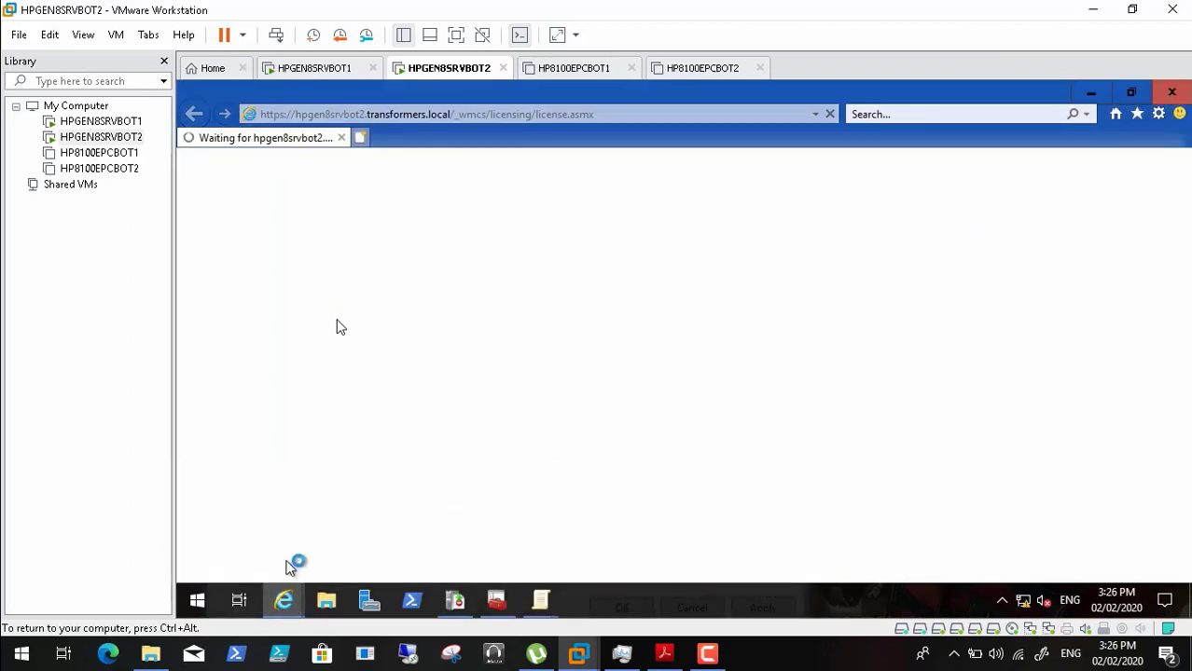
pyautogui.click(284, 604)
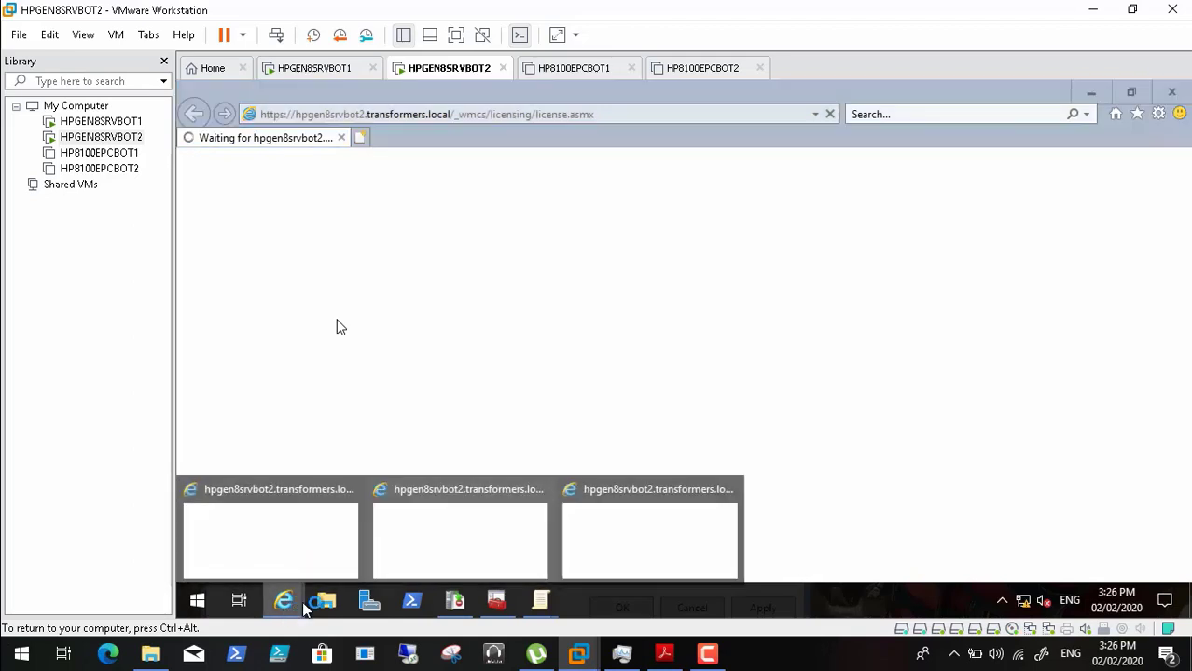
pyautogui.click(632, 503)
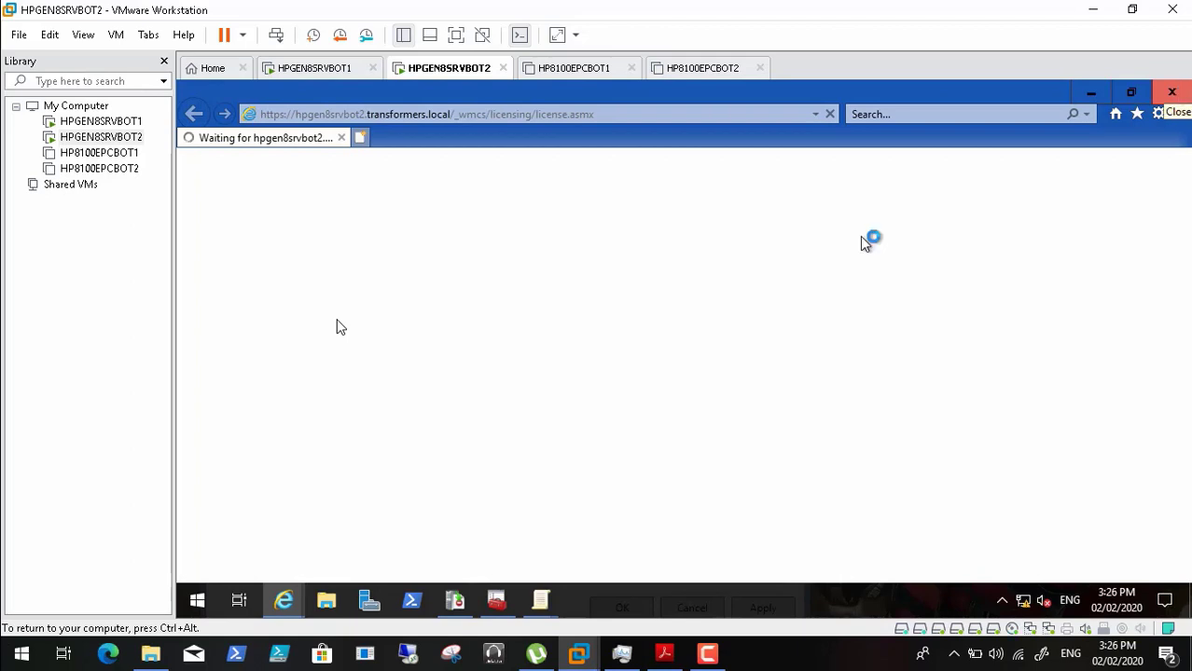
pyautogui.click(287, 604)
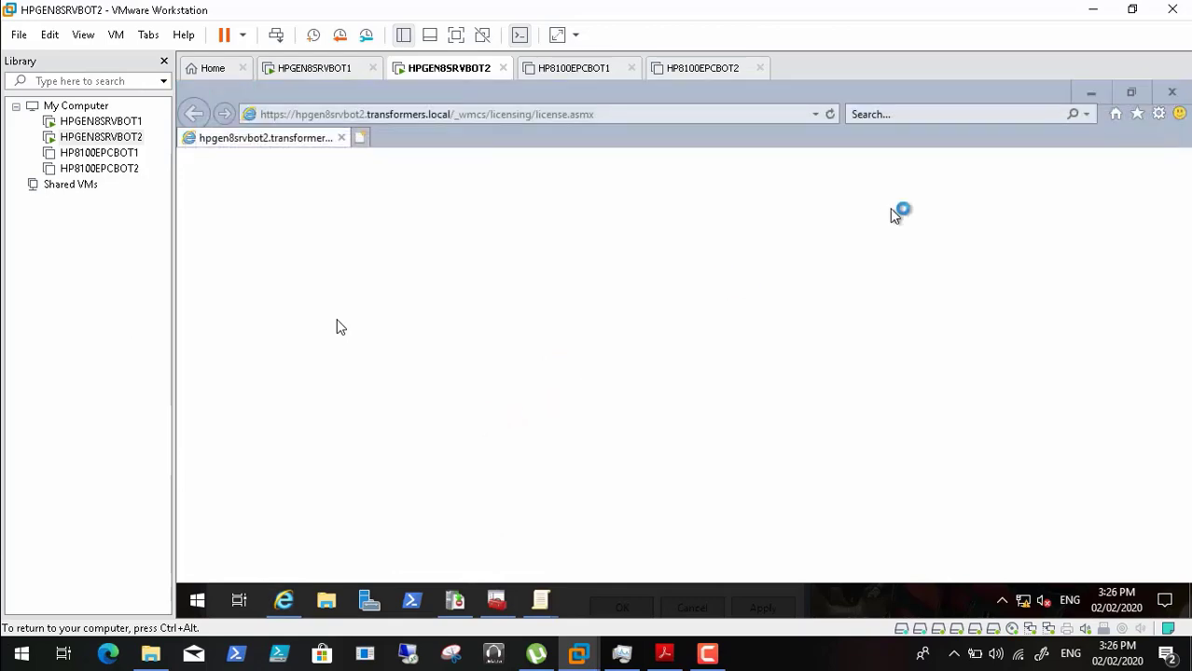
pyautogui.click(1171, 93)
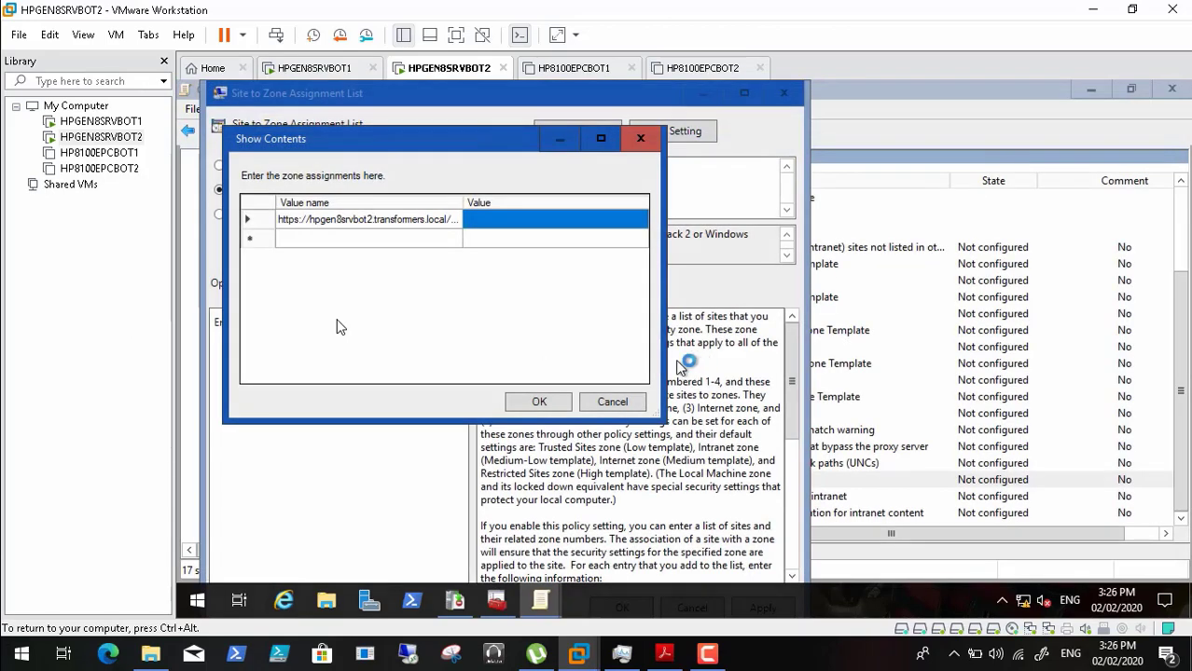
# - Open the certification URL from the AD RMS console, copy it, and close IE and the console
pyautogui.click(457, 602)
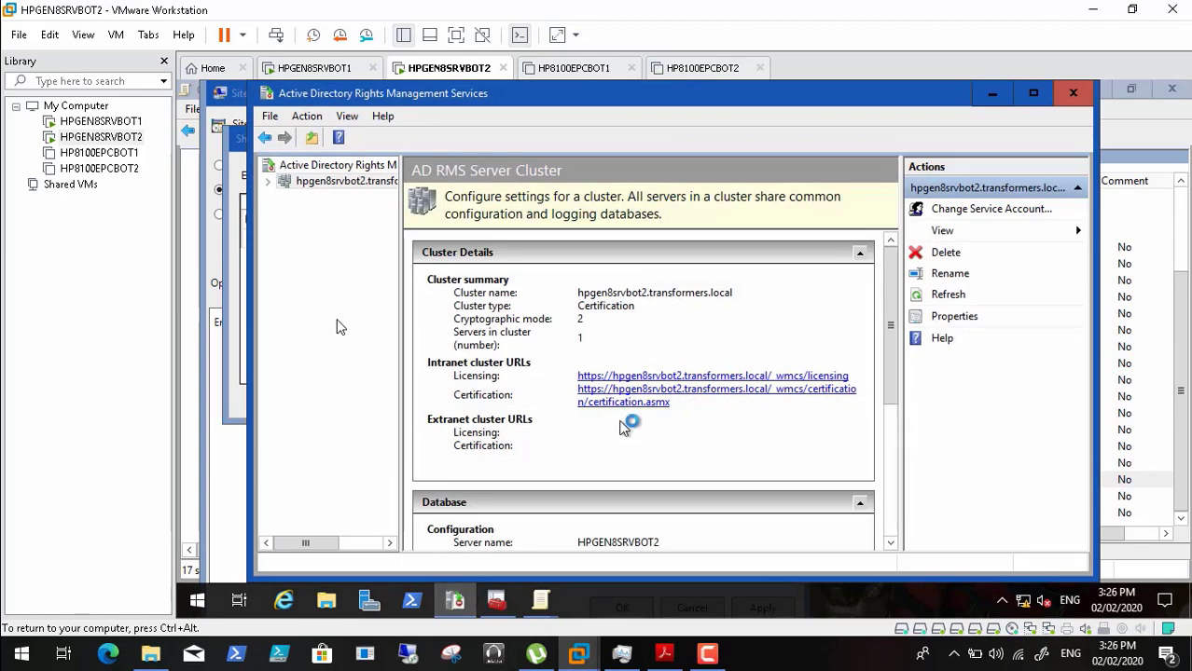
pyautogui.click(623, 404)
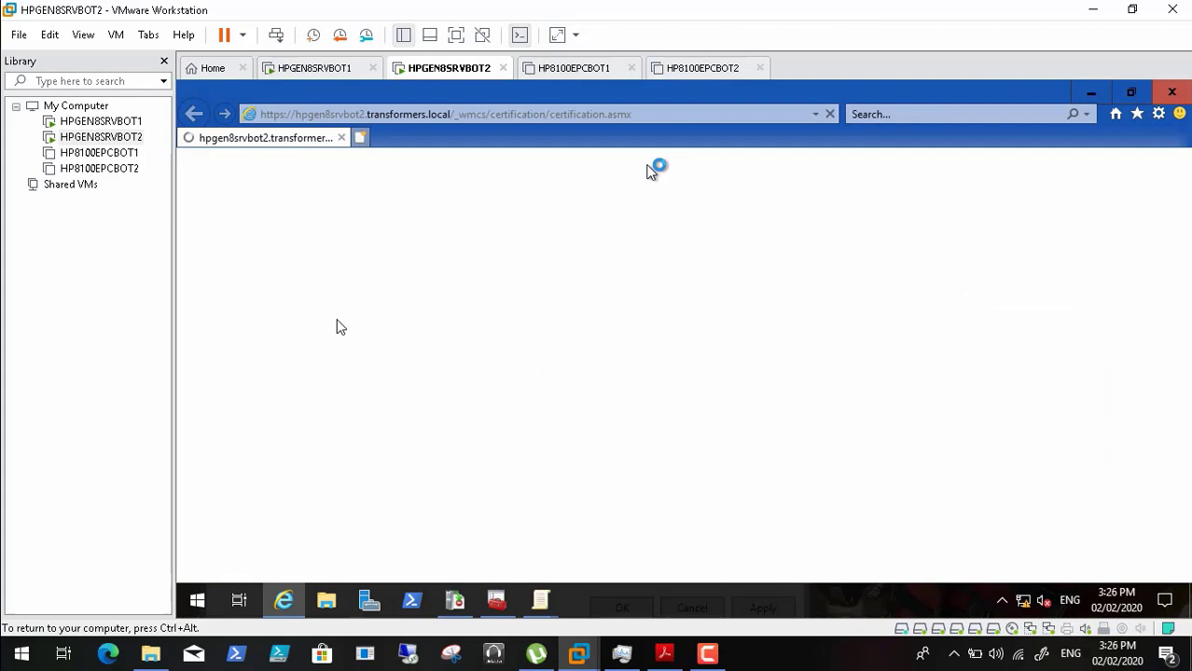
pyautogui.click(643, 114)
pyautogui.rightClick(602, 116)
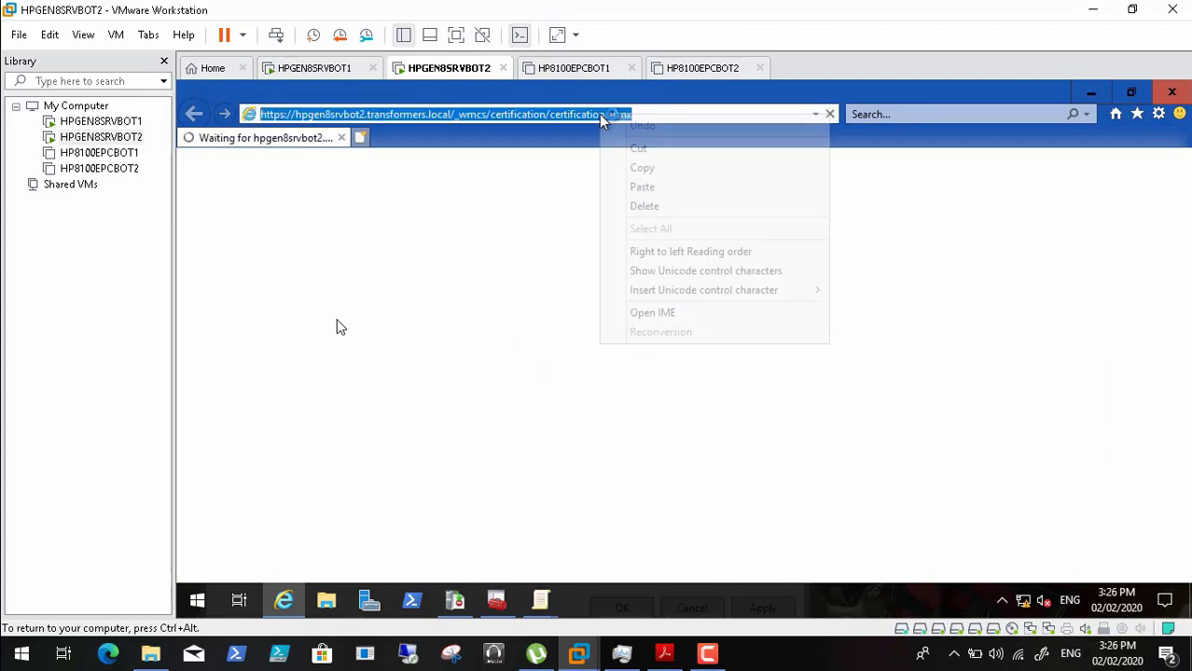
pyautogui.click(652, 167)
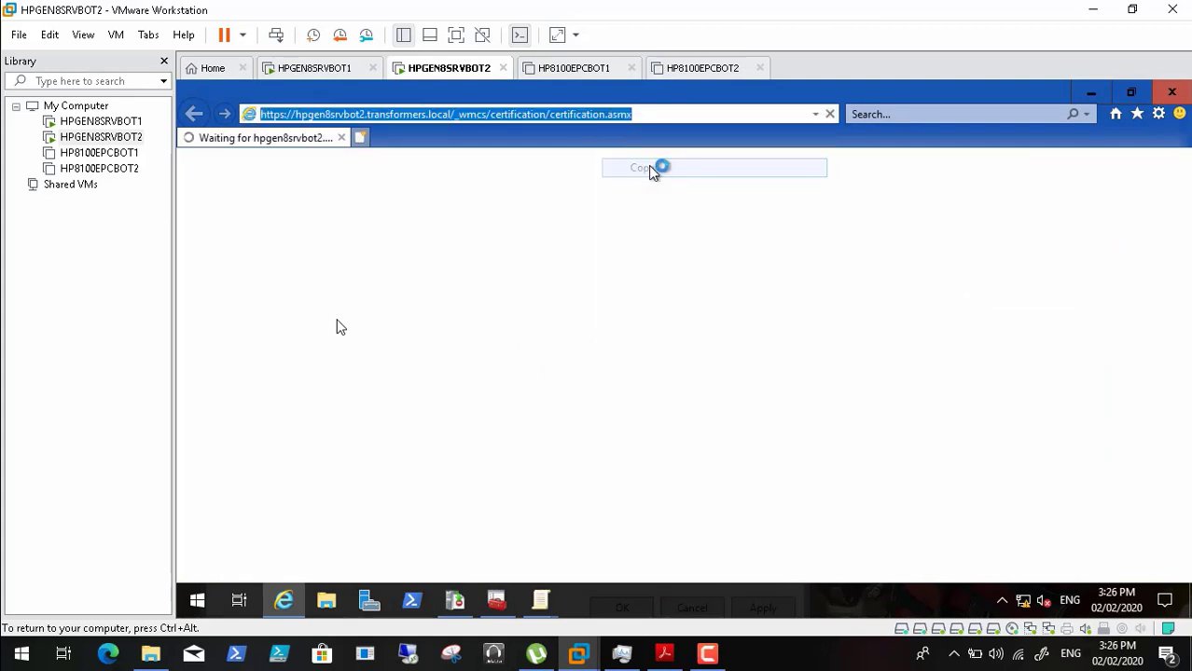
pyautogui.click(1171, 91)
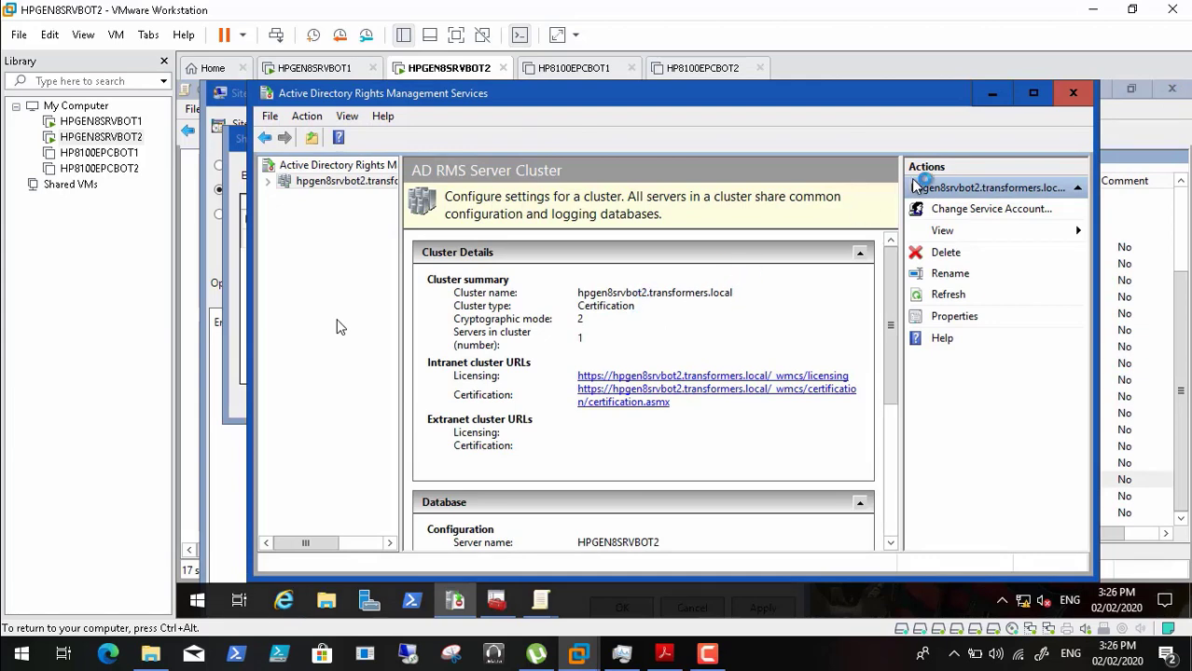
pyautogui.click(1073, 97)
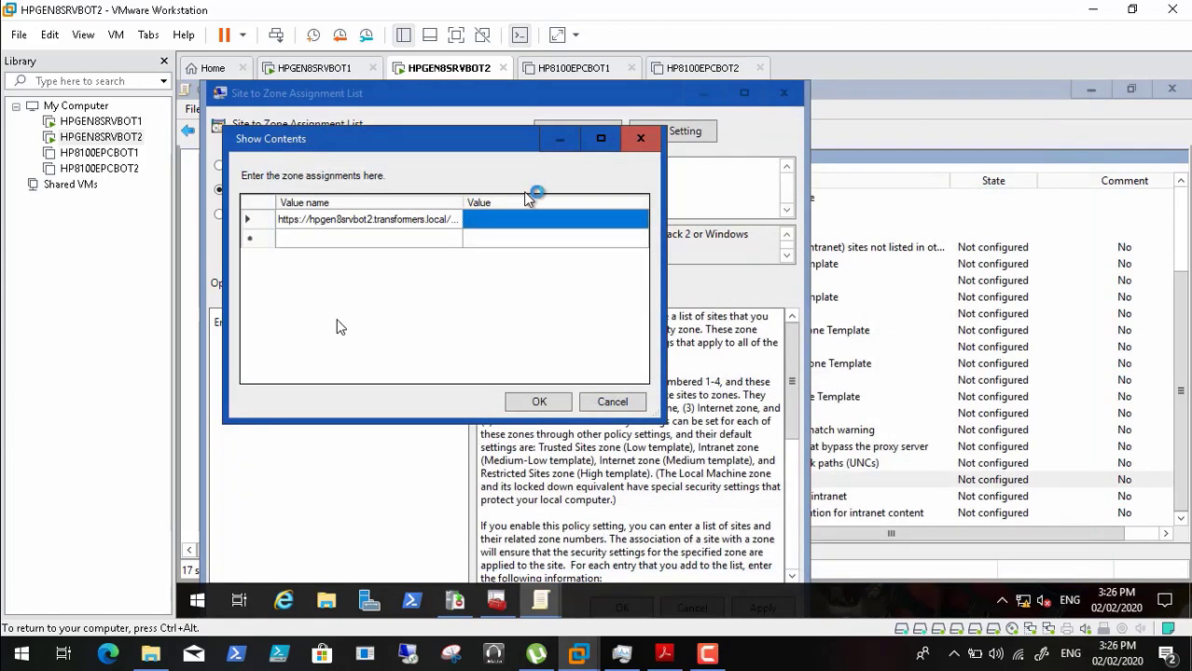
# - Paste the certification URL as the second Value name entry in the zone list
pyautogui.click(391, 244)
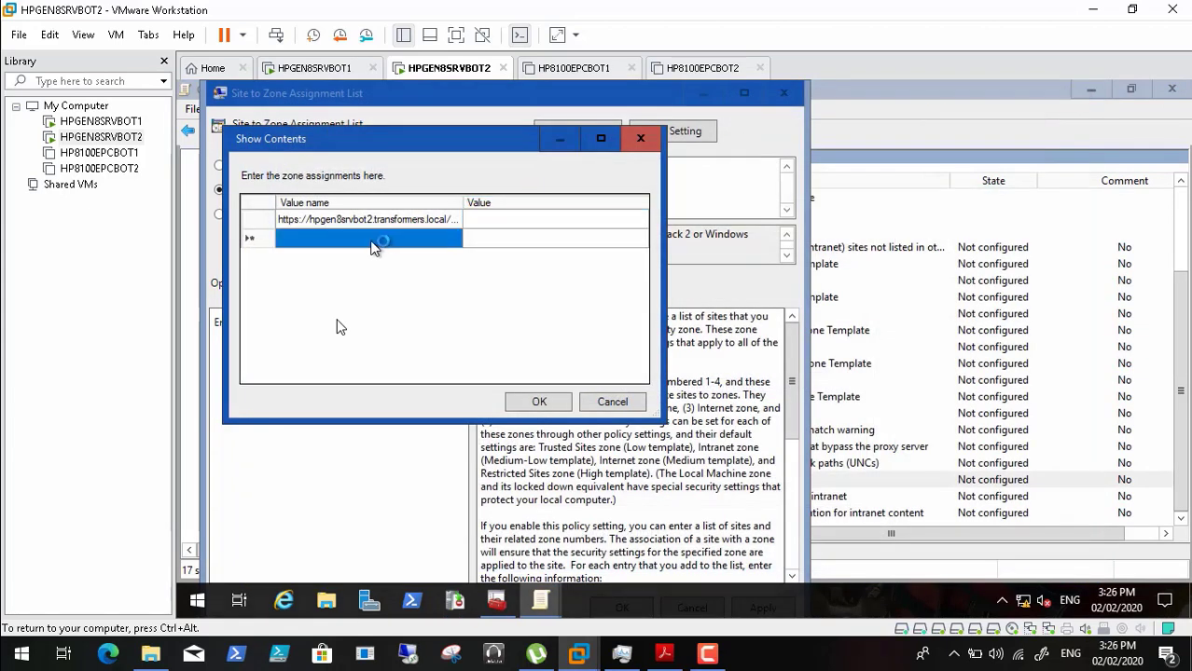
pyautogui.click(373, 245)
pyautogui.hotkey('ctrl', 'v')
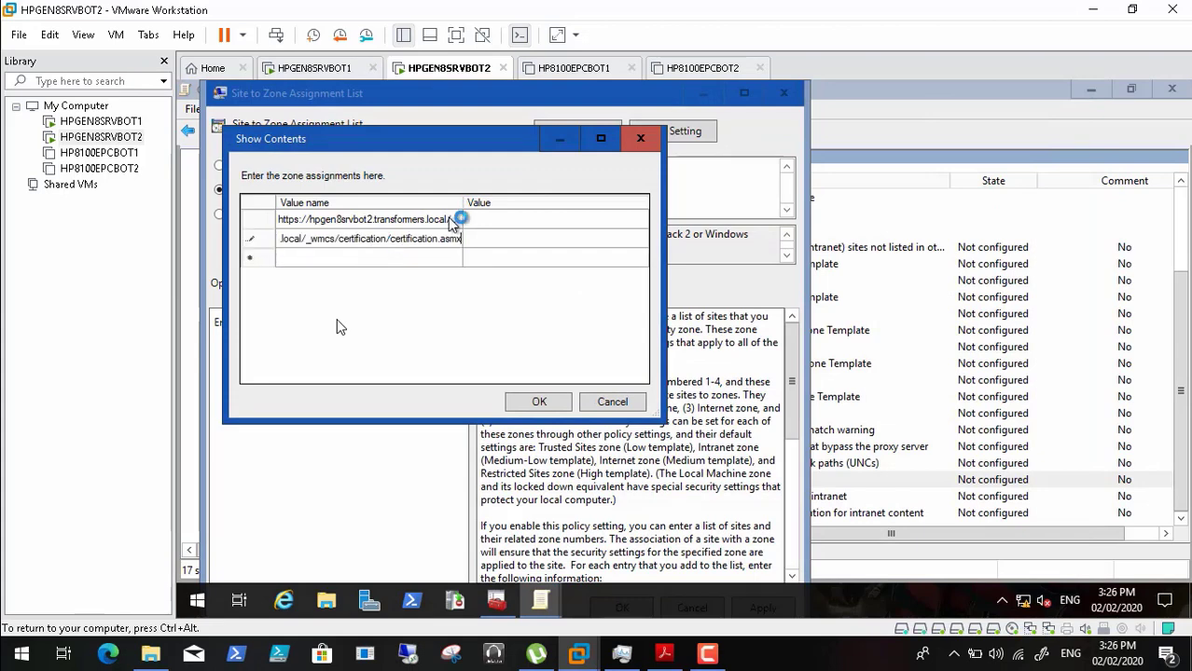
pyautogui.click(539, 222)
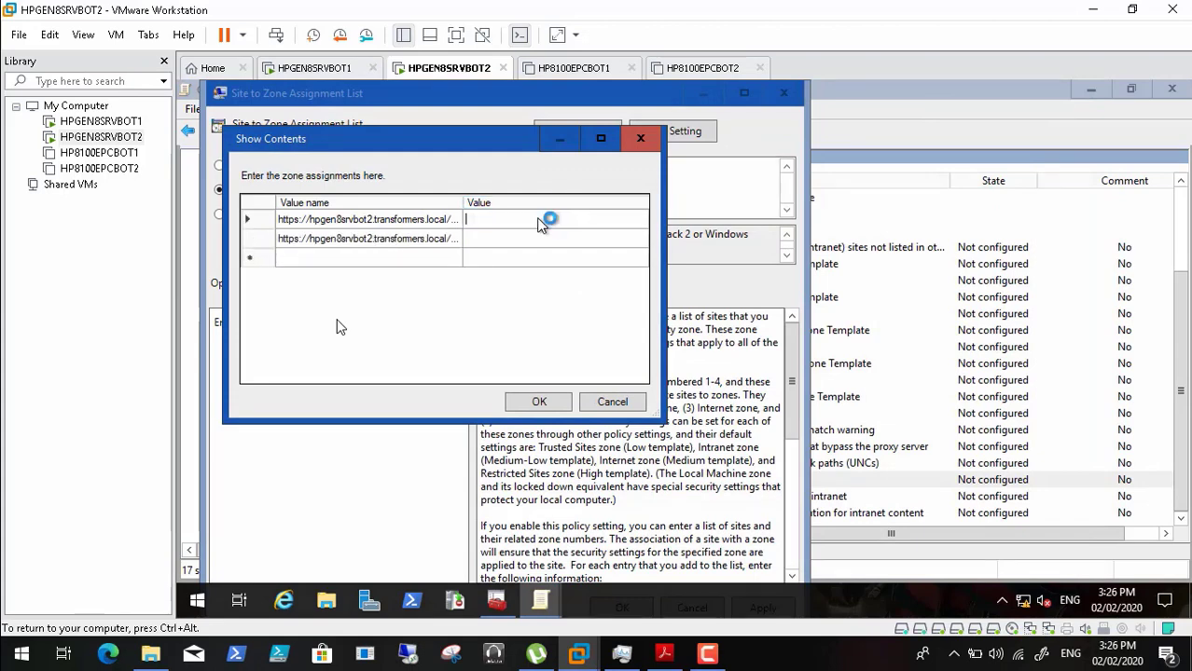
pyautogui.click(664, 654)
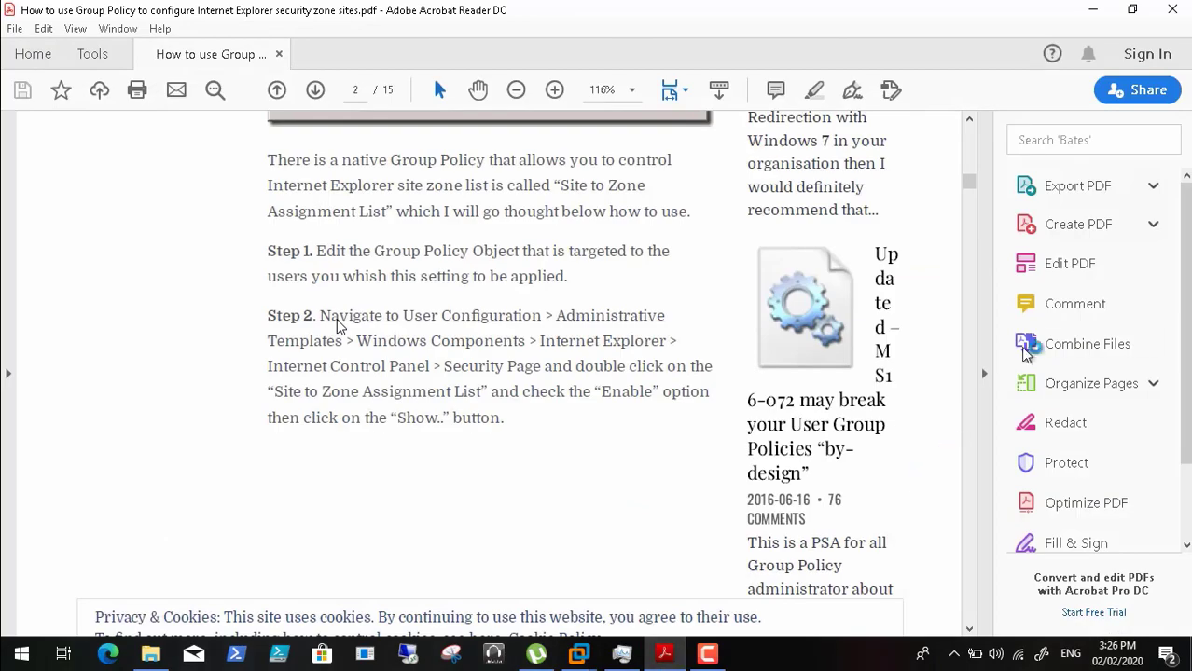
# - Scroll the PDF guide down to the Zone Number / Zone Name table
pyautogui.moveTo(970, 184); pyautogui.dragTo(951, 273)
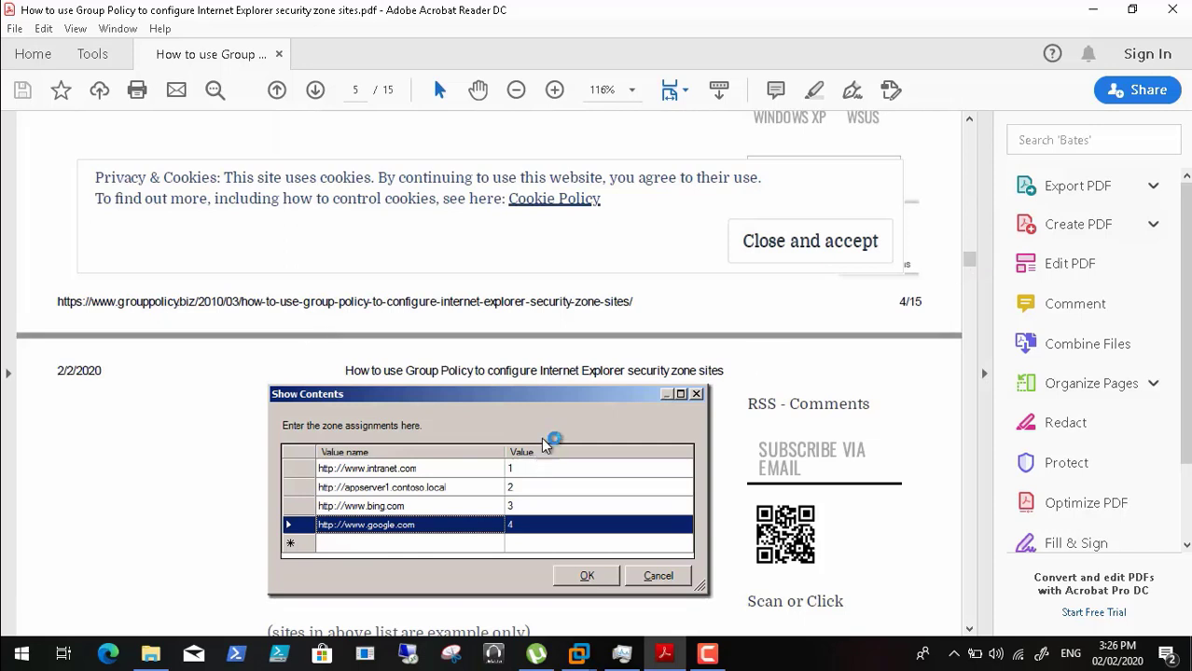
pyautogui.click(42, 635)
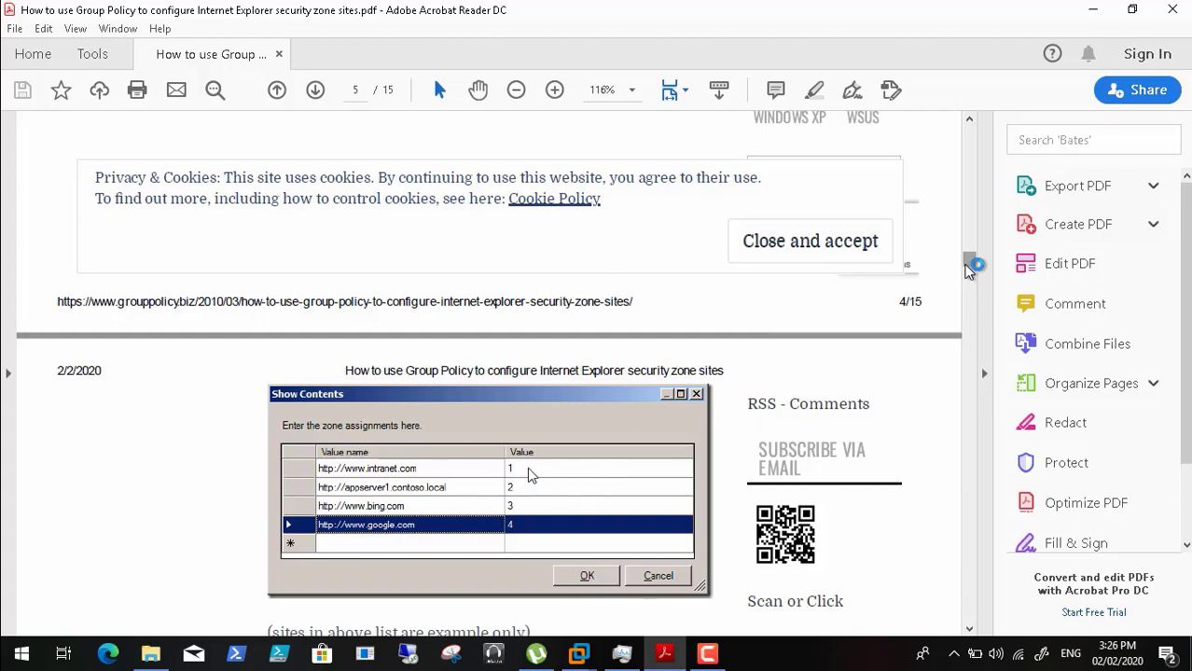
pyautogui.click(14, 631)
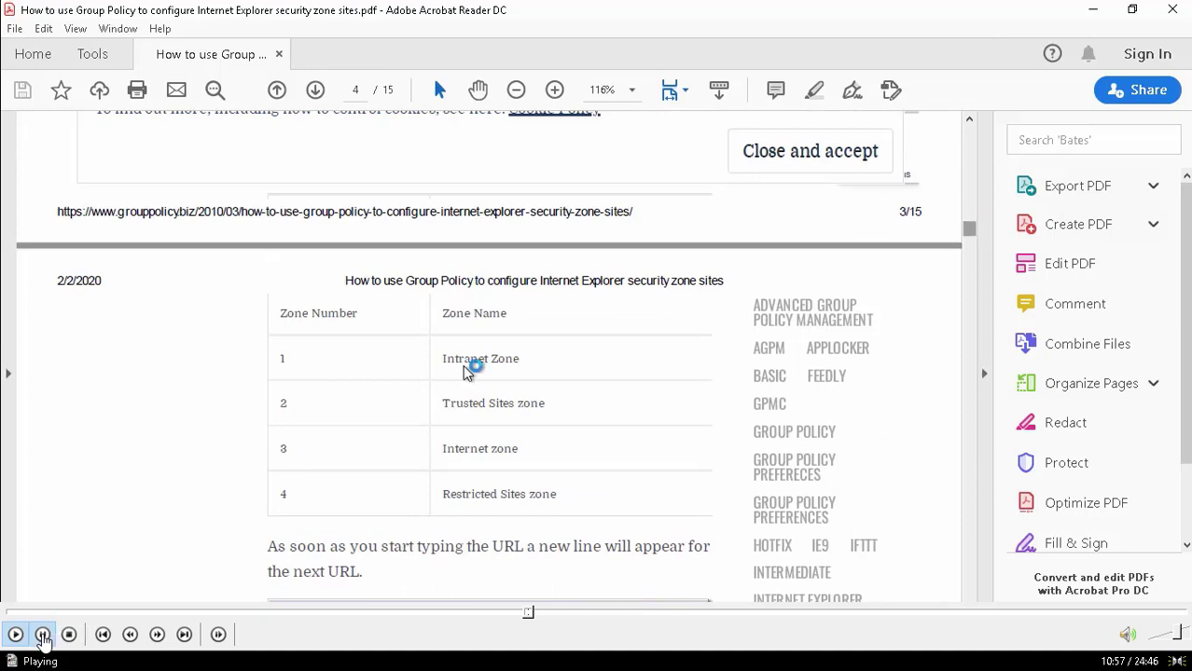
# - Look up the Intranet Zone and Trusted Sites zone numbers in the guide, then return to the VM
pyautogui.click(42, 634)
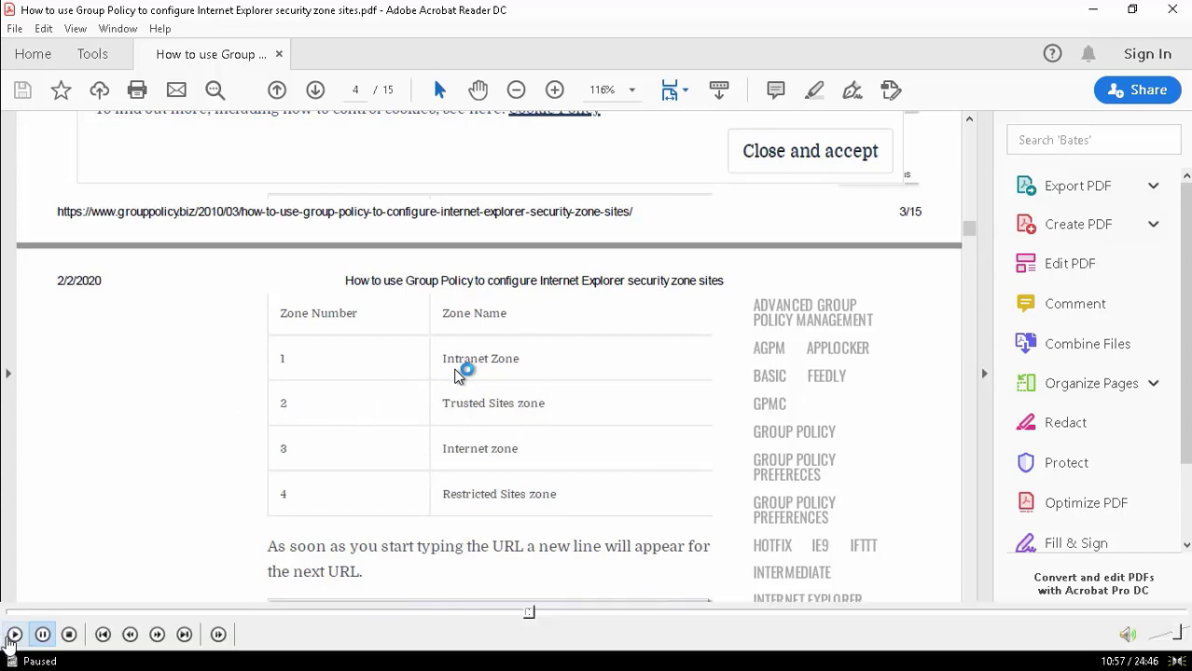
pyautogui.click(11, 639)
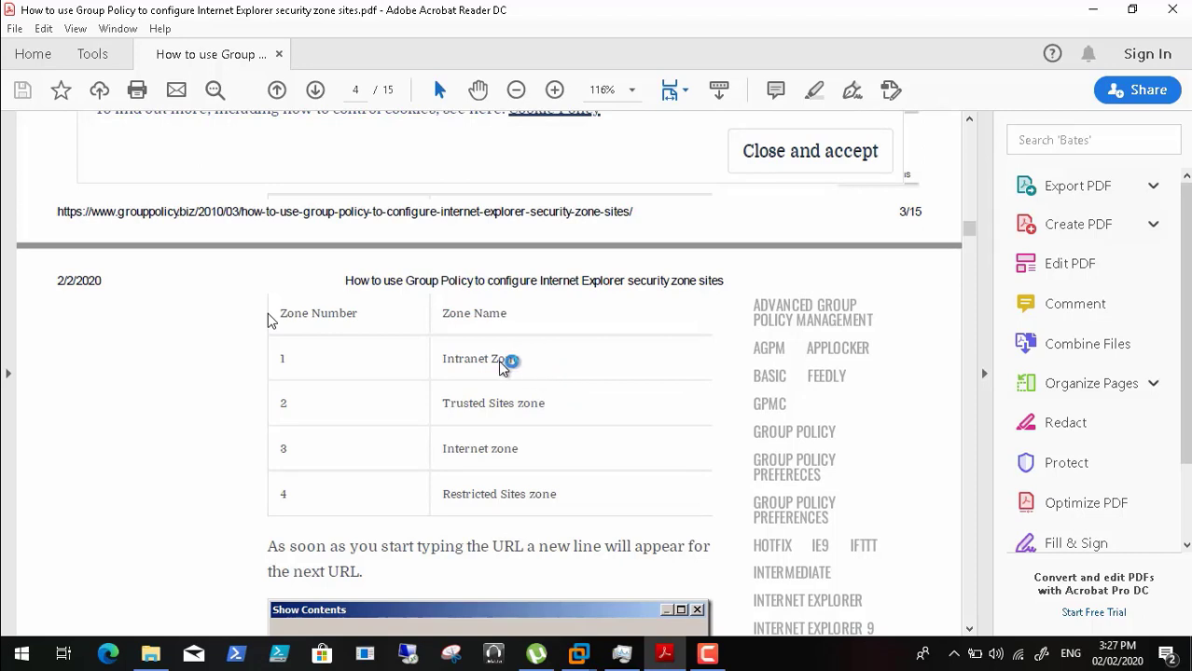
pyautogui.moveTo(518, 361); pyautogui.dragTo(443, 357)
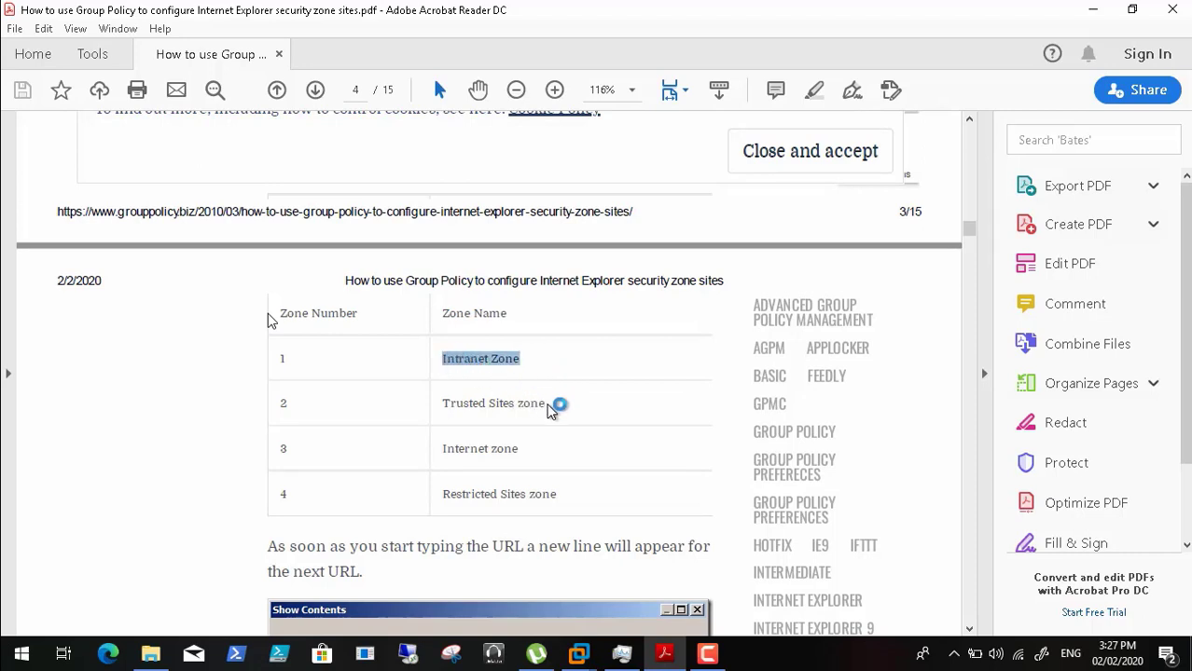
pyautogui.click(399, 406)
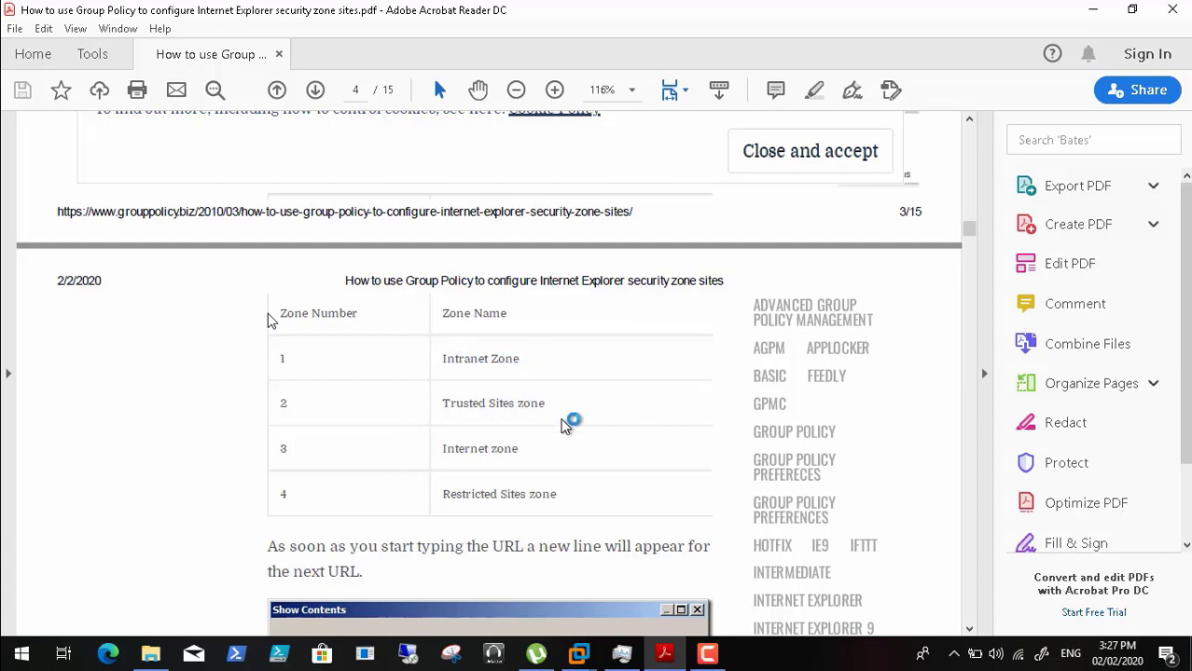
pyautogui.moveTo(558, 401); pyautogui.dragTo(451, 412)
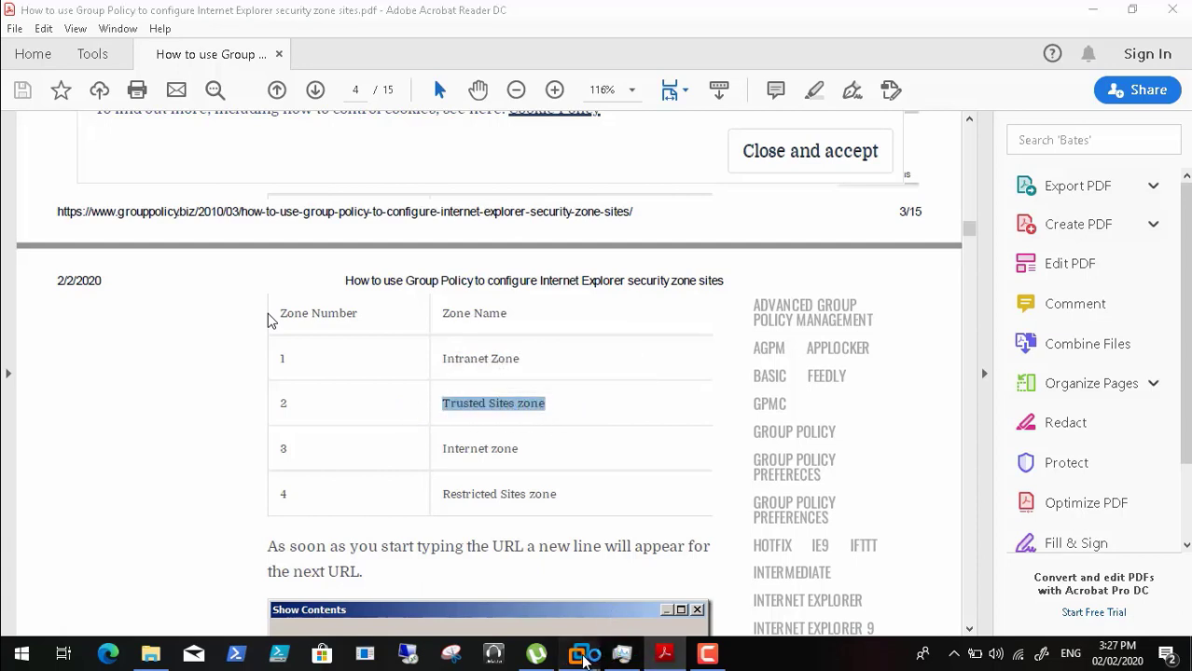
pyautogui.moveTo(583, 657)
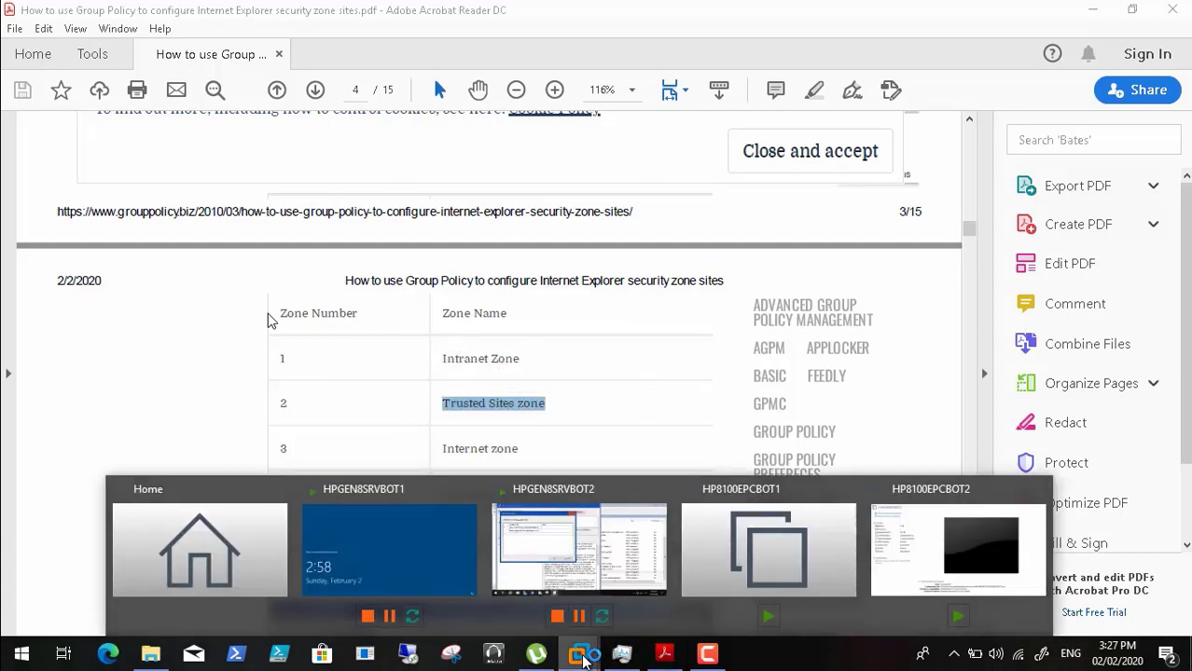
pyautogui.click(604, 519)
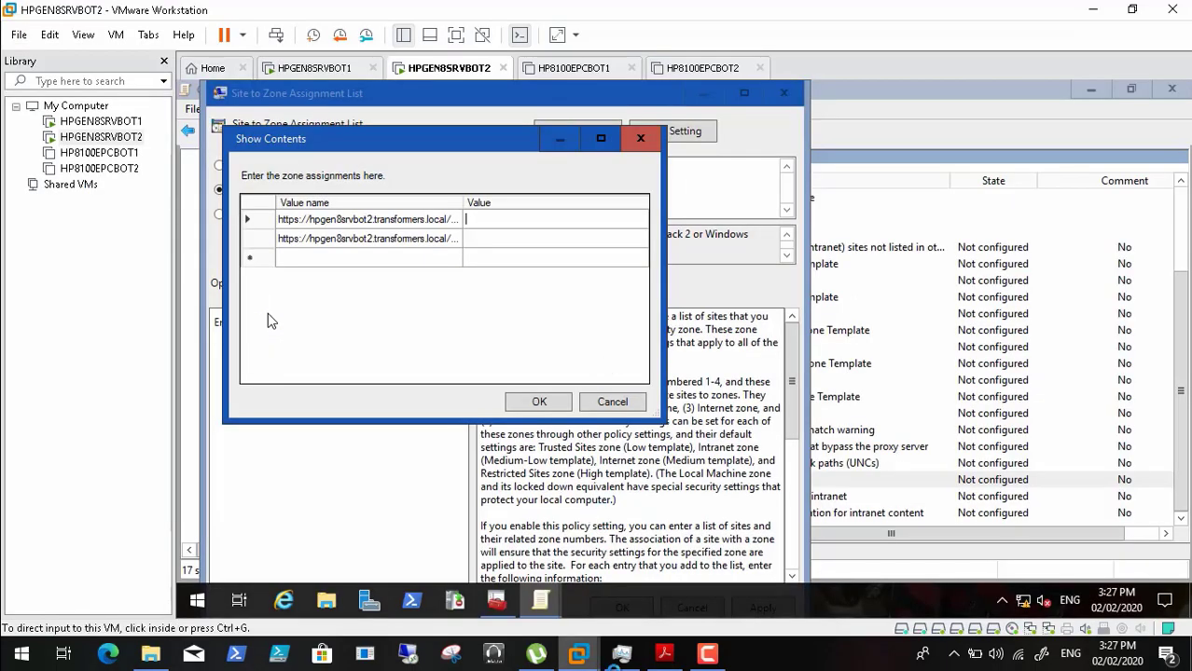
# - Give both the licensing and certification URLs zone value 1 and widen the Value name column
pyautogui.hotkey('alt', 'Tab')
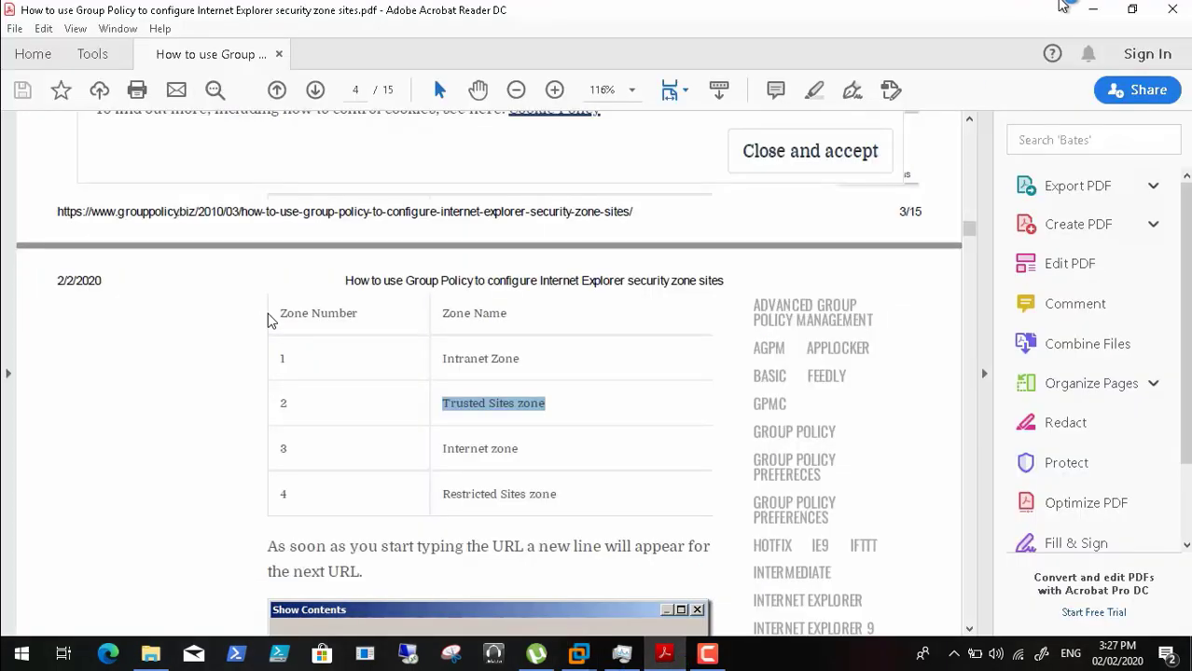
pyautogui.click(1092, 9)
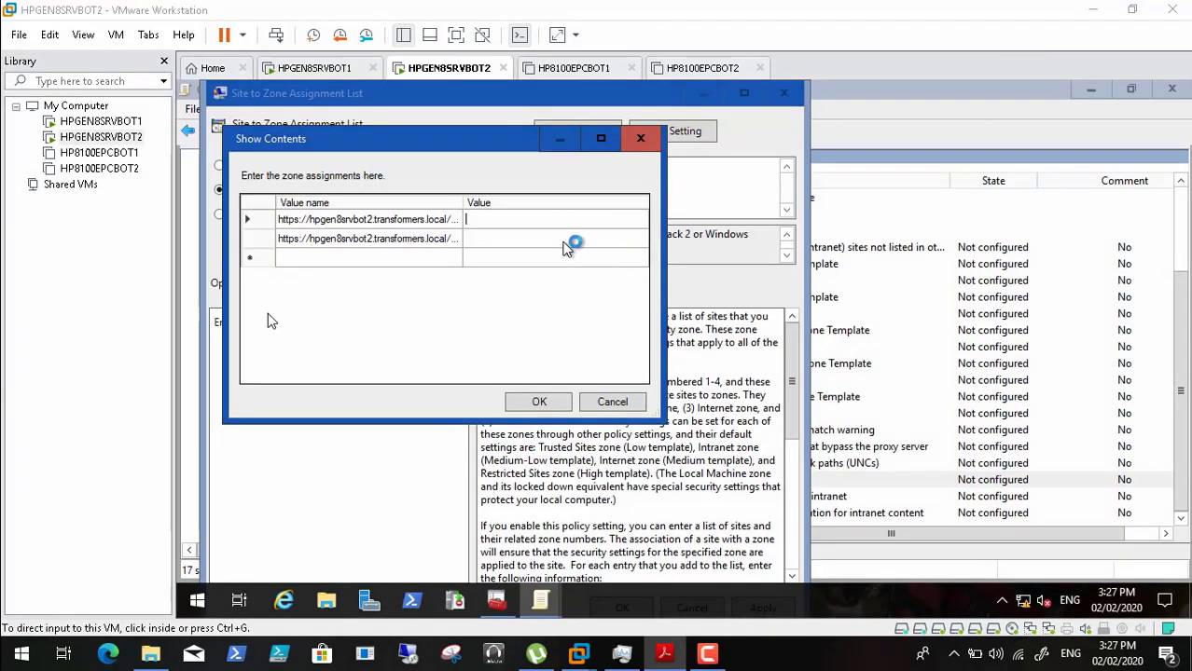
pyautogui.click(508, 241)
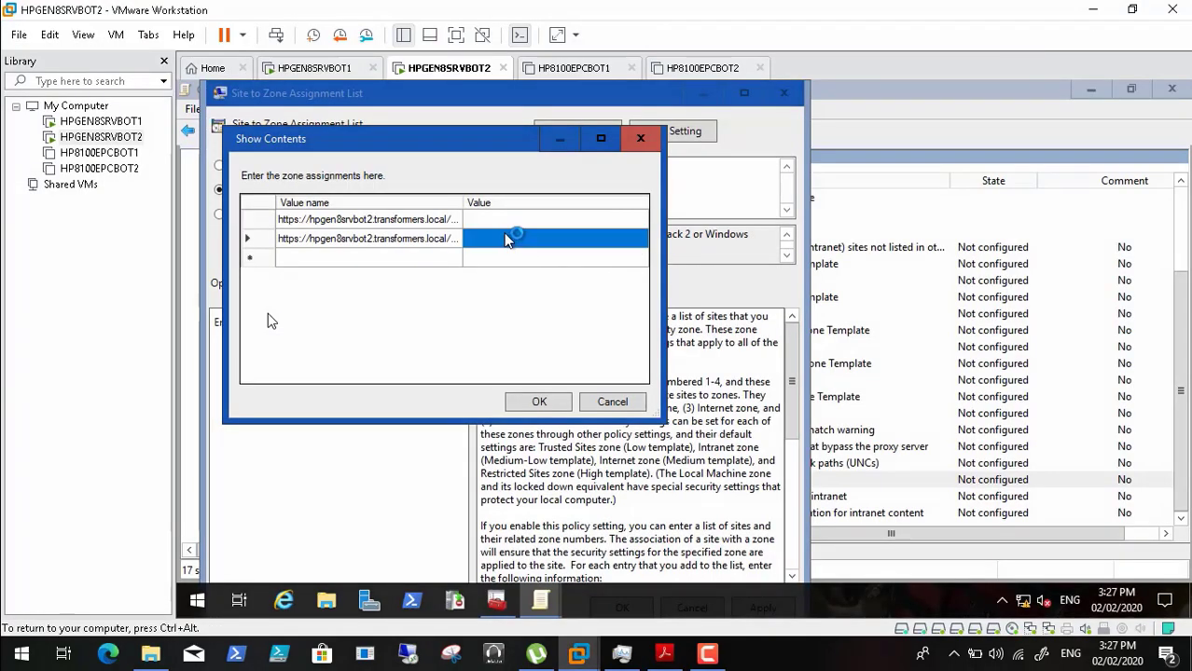
pyautogui.write('1')
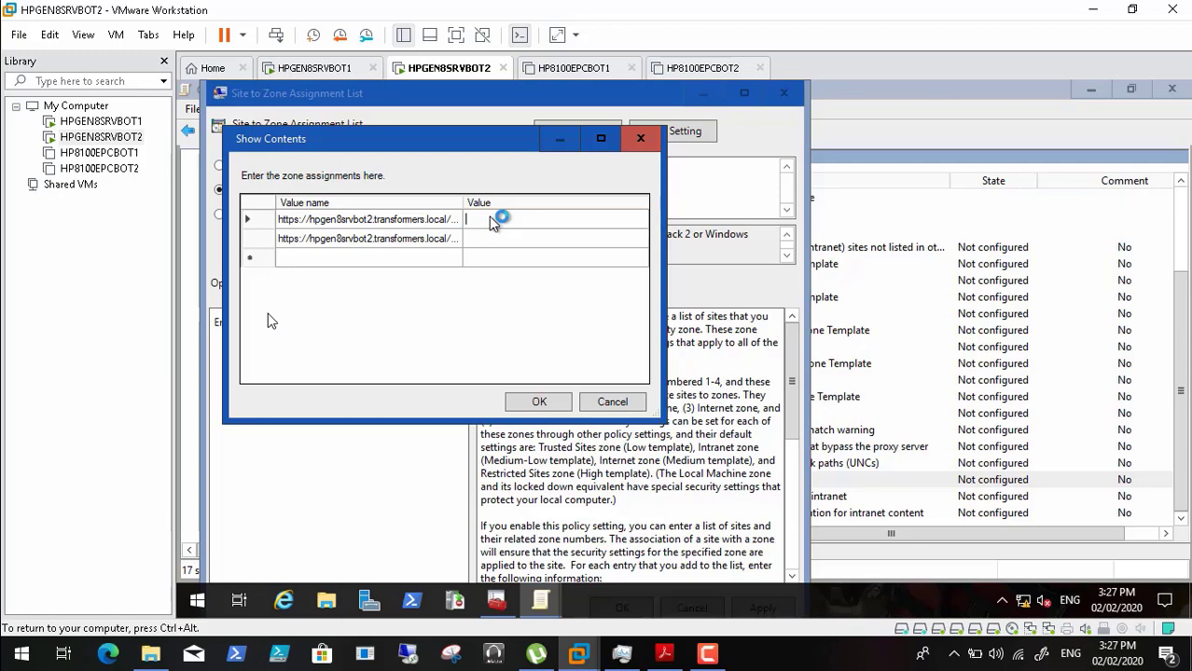
pyautogui.click(485, 241)
pyautogui.write('1')
pyautogui.moveTo(463, 205); pyautogui.dragTo(570, 203)
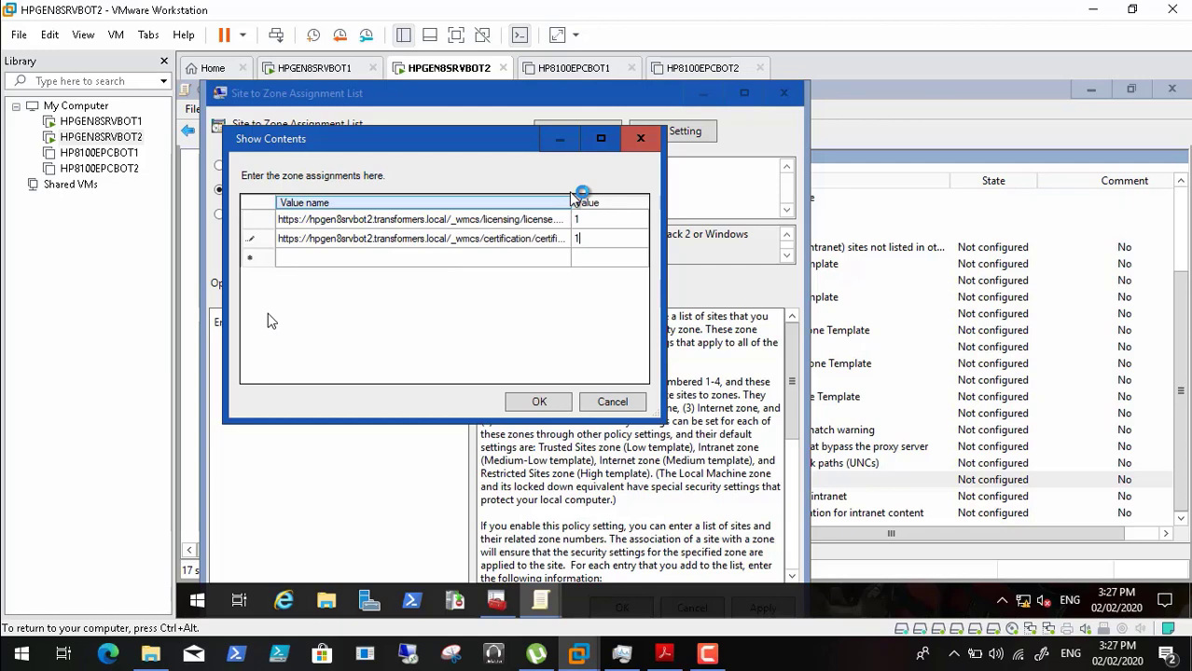
pyautogui.click(529, 221)
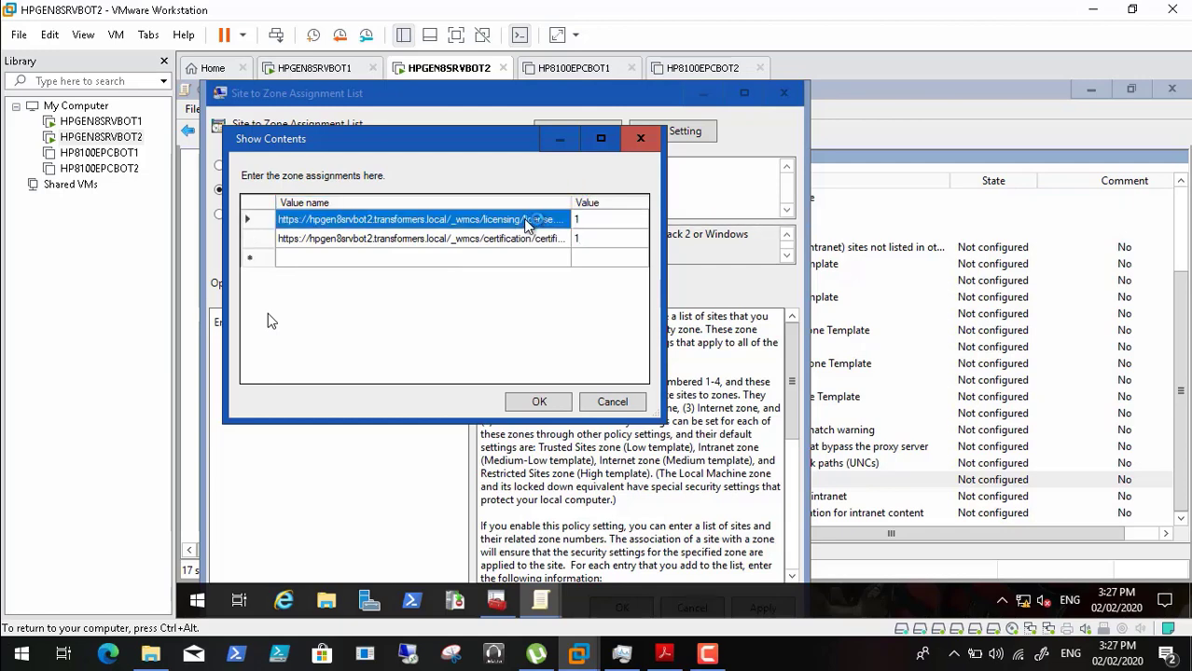
# - Add a duplicate licensing URL row for zone 2 and maximize the Show Contents dialog
pyautogui.click(528, 222)
pyautogui.hotkey('ctrl', 'c')
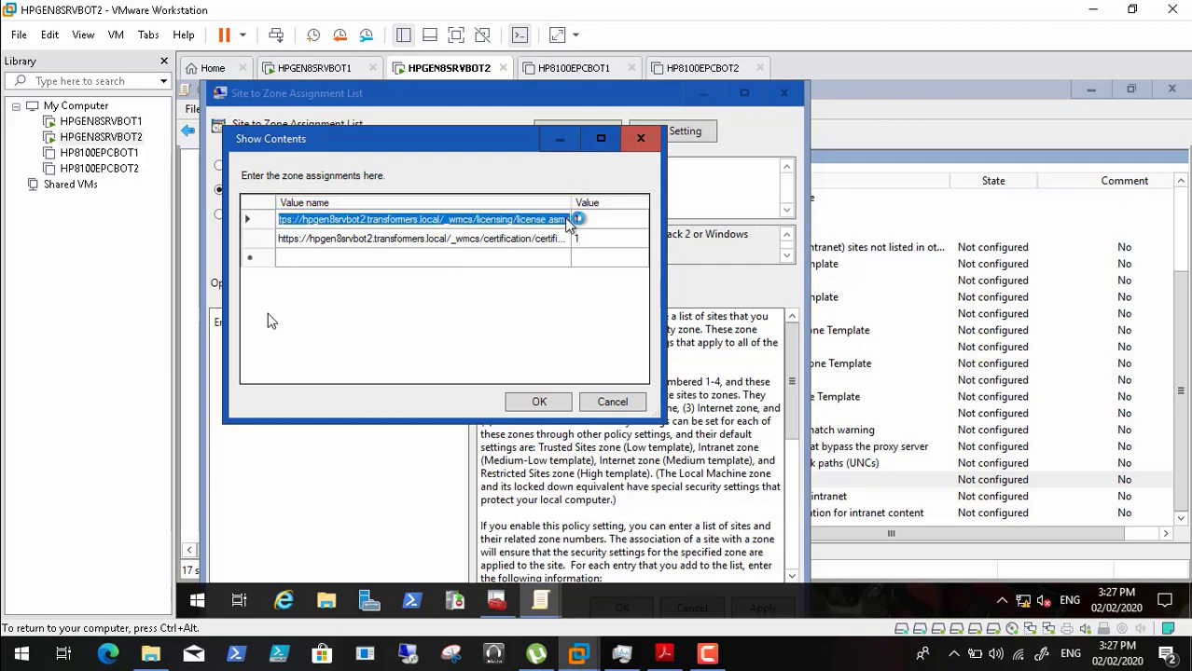
pyautogui.click(496, 261)
pyautogui.click(496, 261)
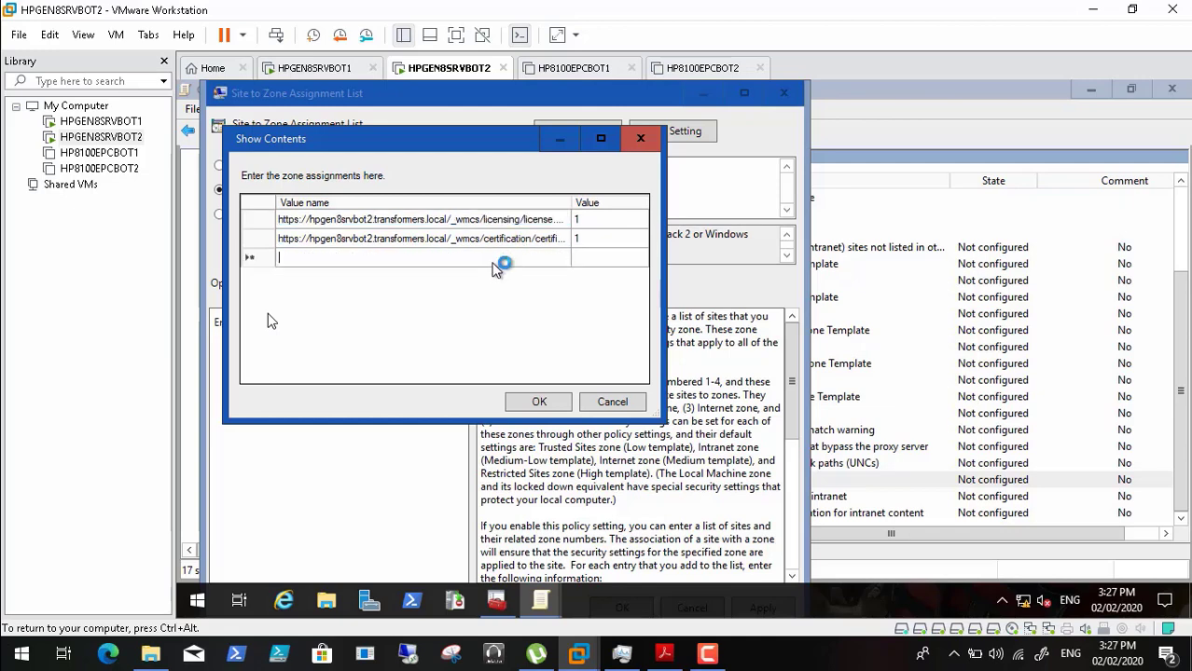
pyautogui.hotkey('ctrl', 'v')
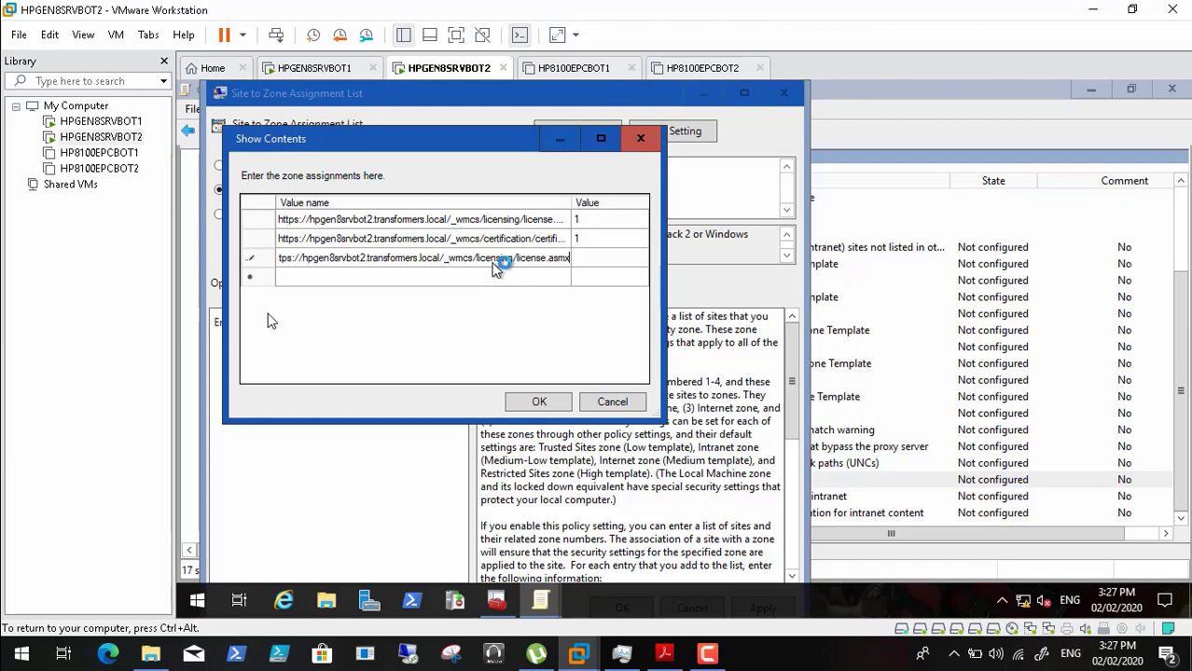
pyautogui.click(550, 221)
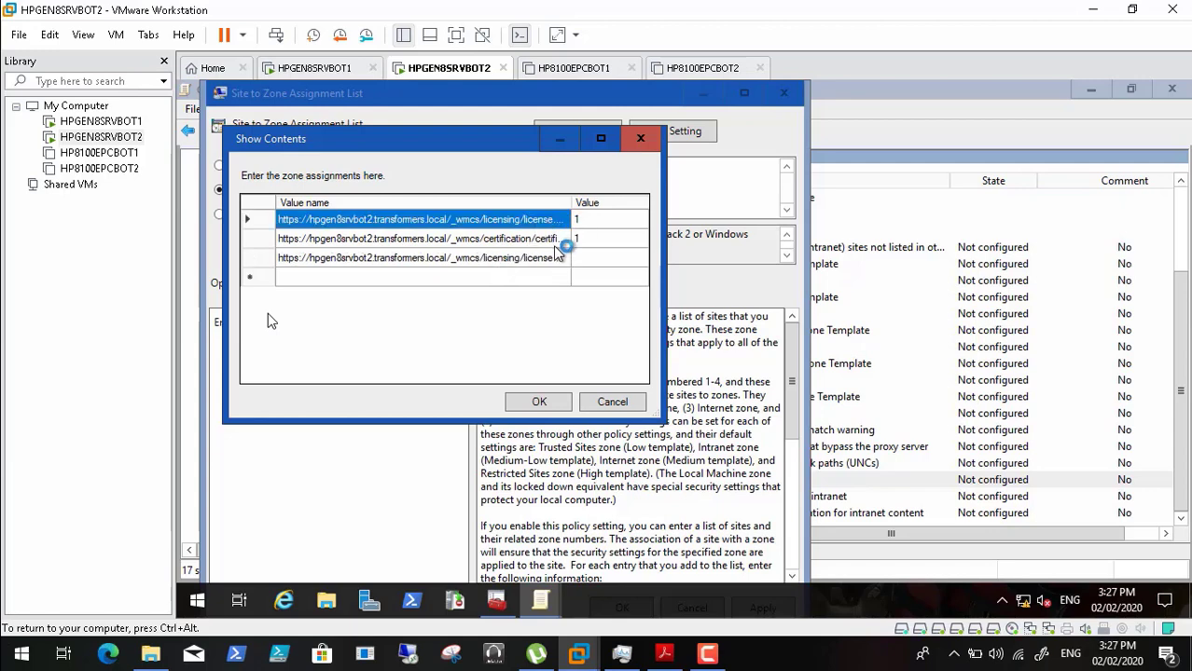
pyautogui.click(553, 261)
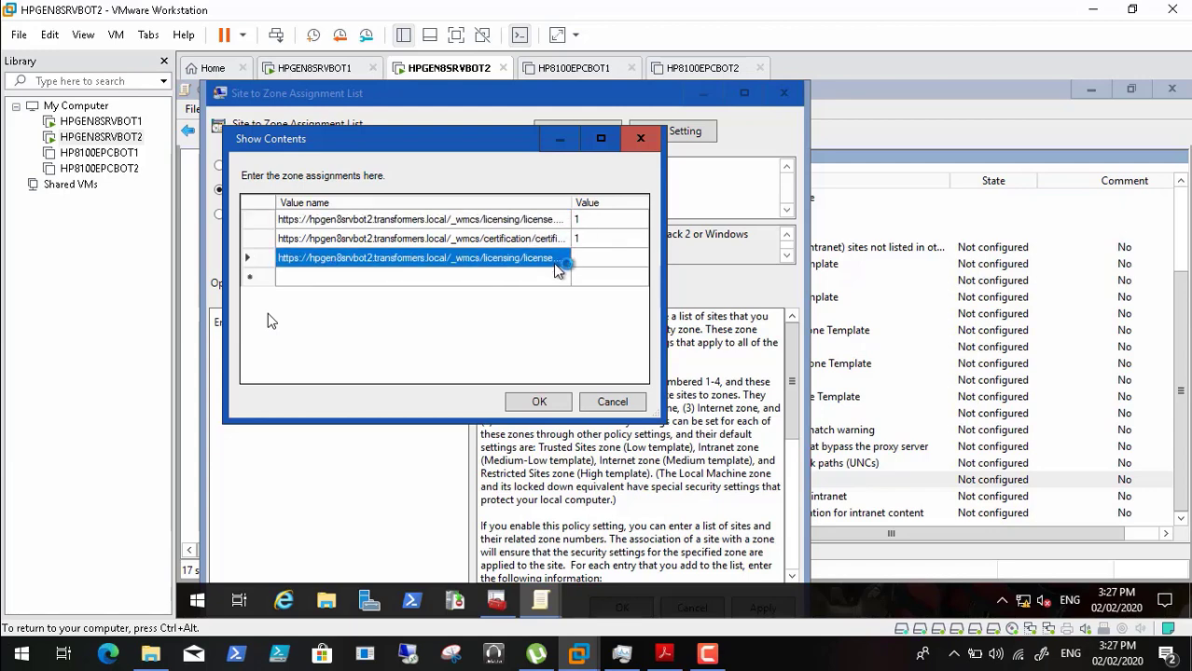
pyautogui.click(607, 139)
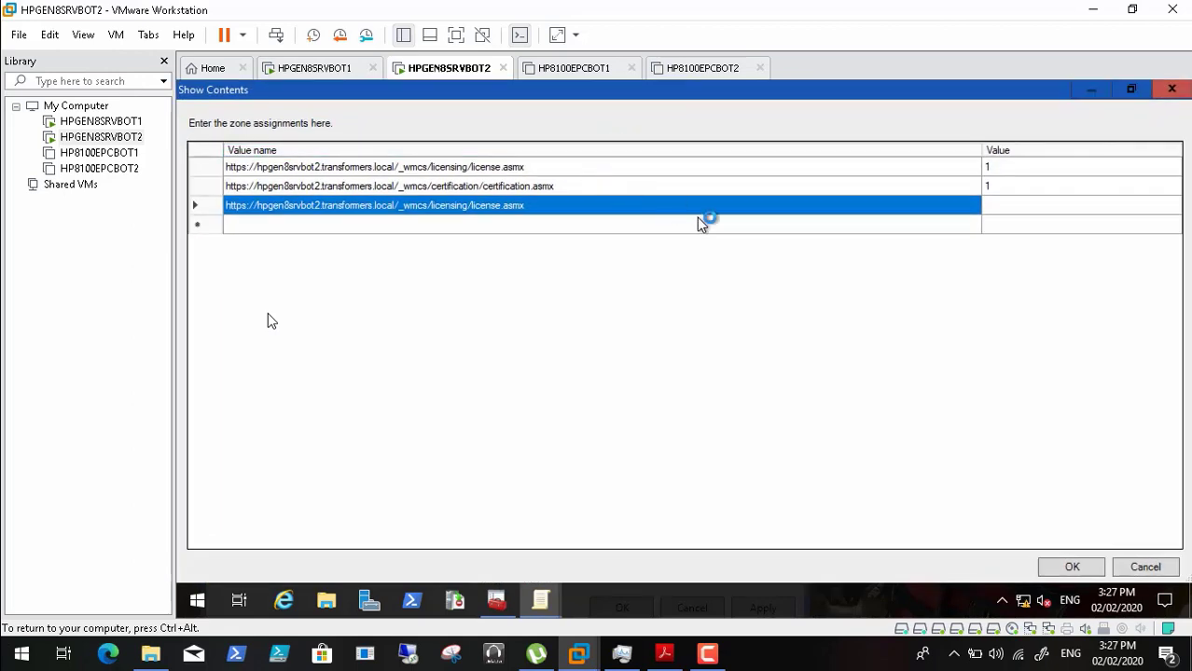
pyautogui.click(985, 205)
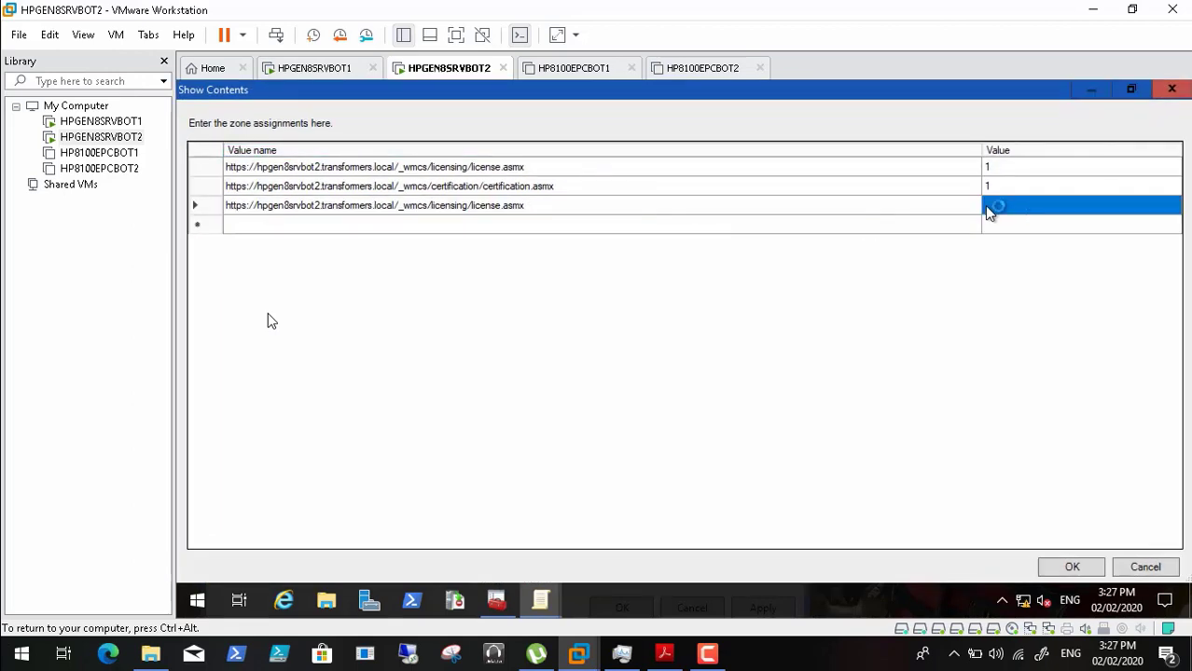
pyautogui.click(986, 206)
# - Add a duplicate certification URL row for zone 2 and try saving the zone list with OK
pyautogui.click(665, 651)
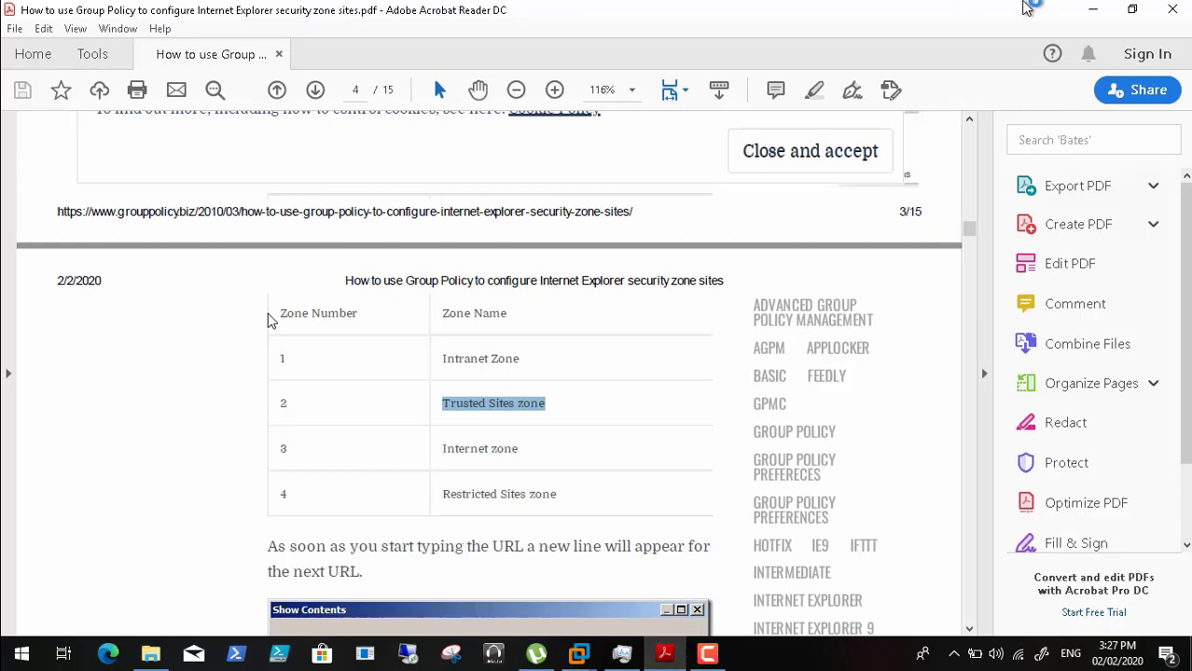
pyautogui.click(1093, 10)
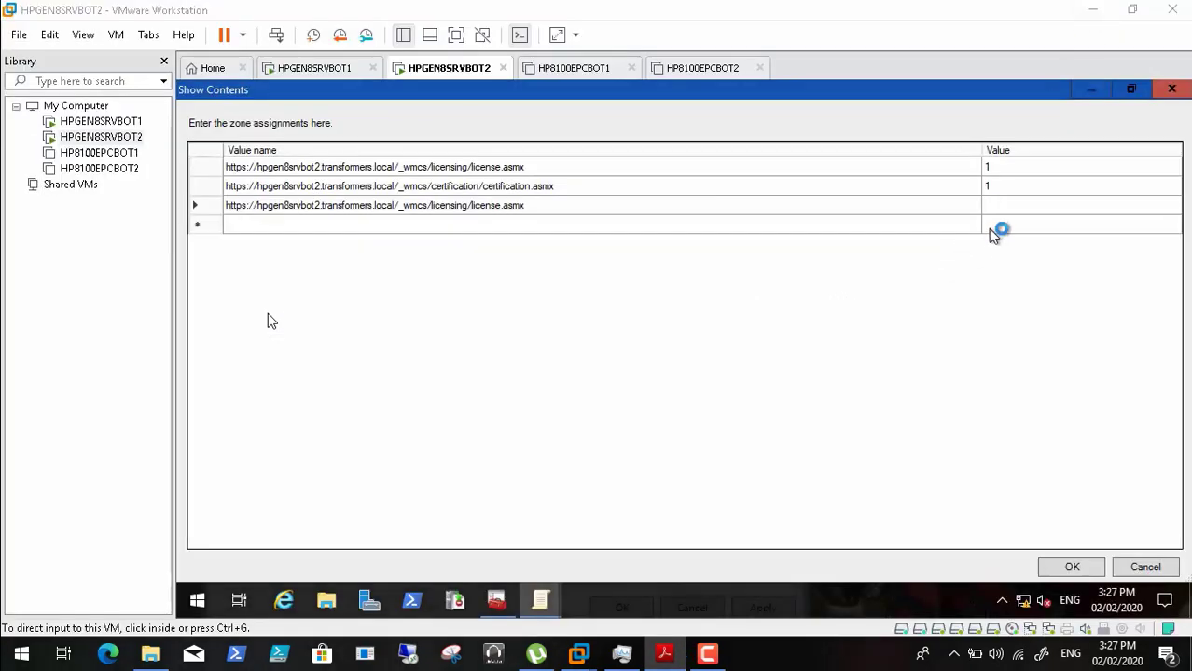
pyautogui.click(1003, 207)
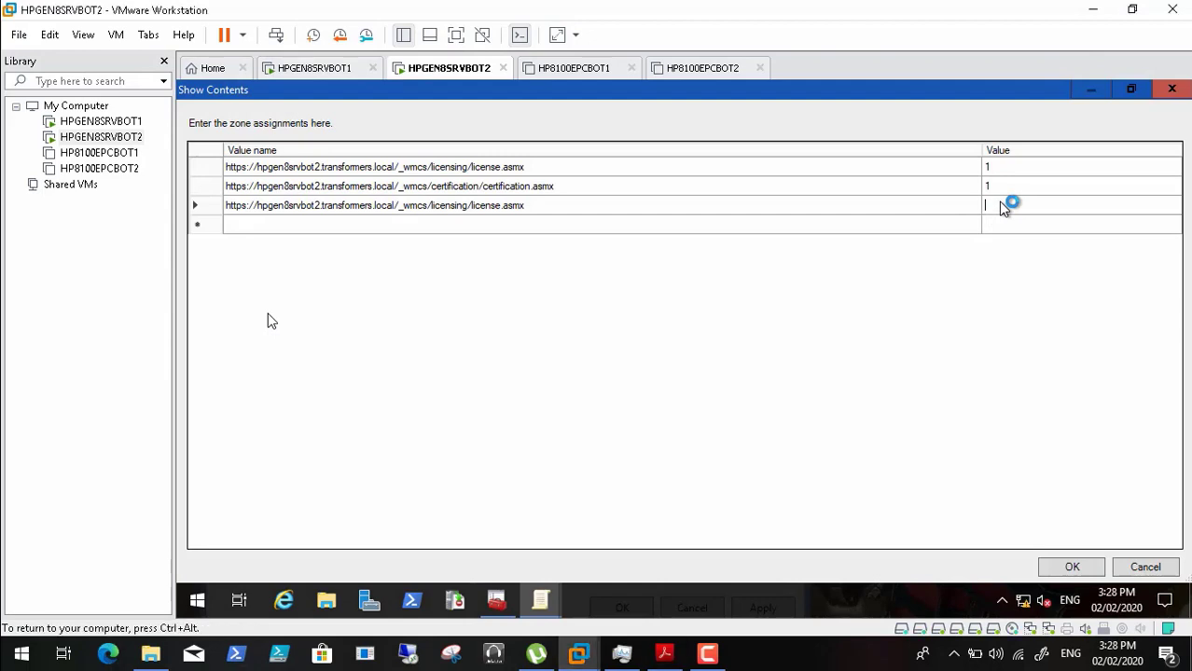
pyautogui.click(573, 185)
pyautogui.click(573, 185)
pyautogui.hotkey('ctrl', 'c')
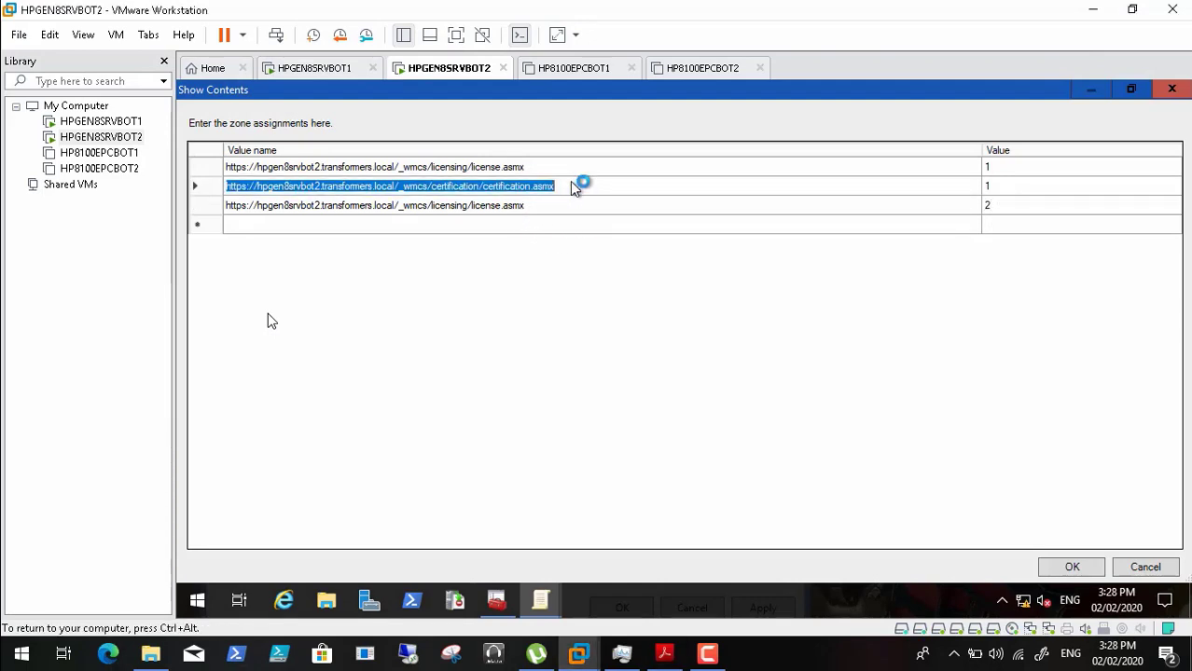
pyautogui.click(566, 228)
pyautogui.click(566, 228)
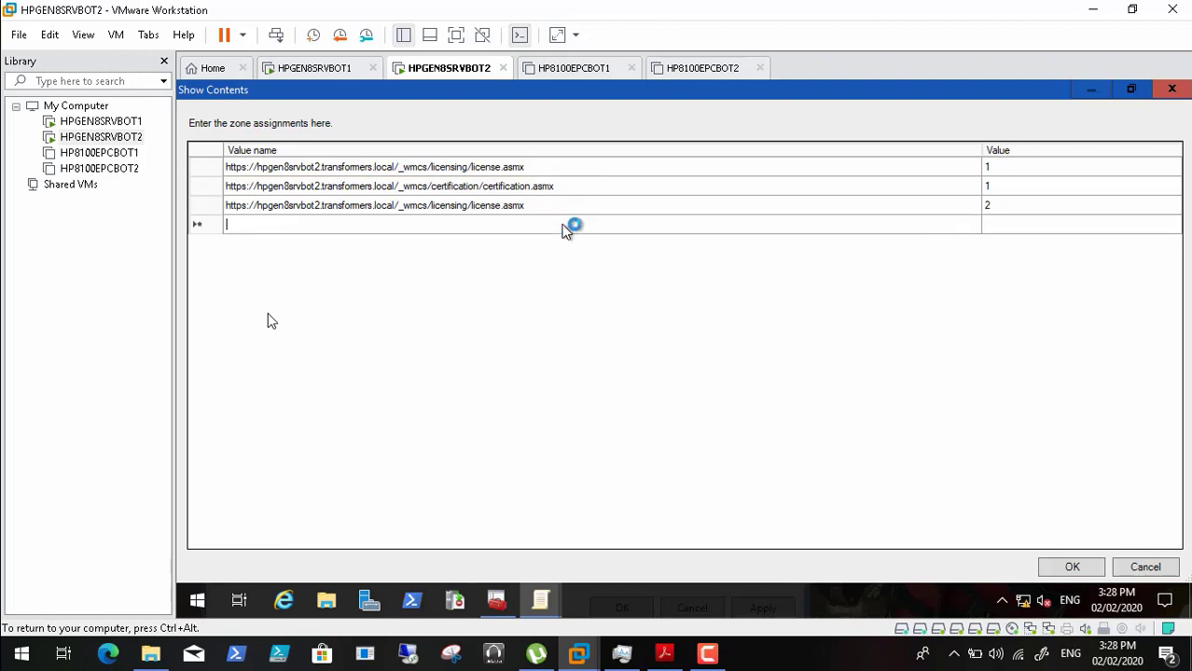
pyautogui.hotkey('ctrl', 'v')
pyautogui.click(1019, 229)
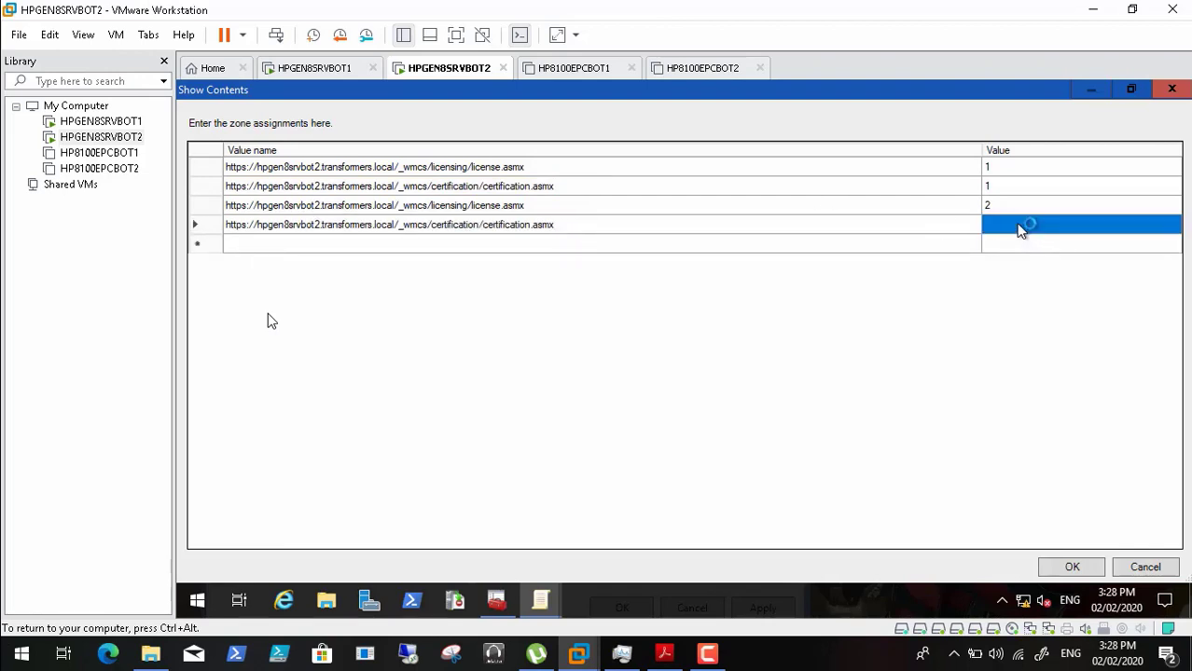
pyautogui.click(1022, 230)
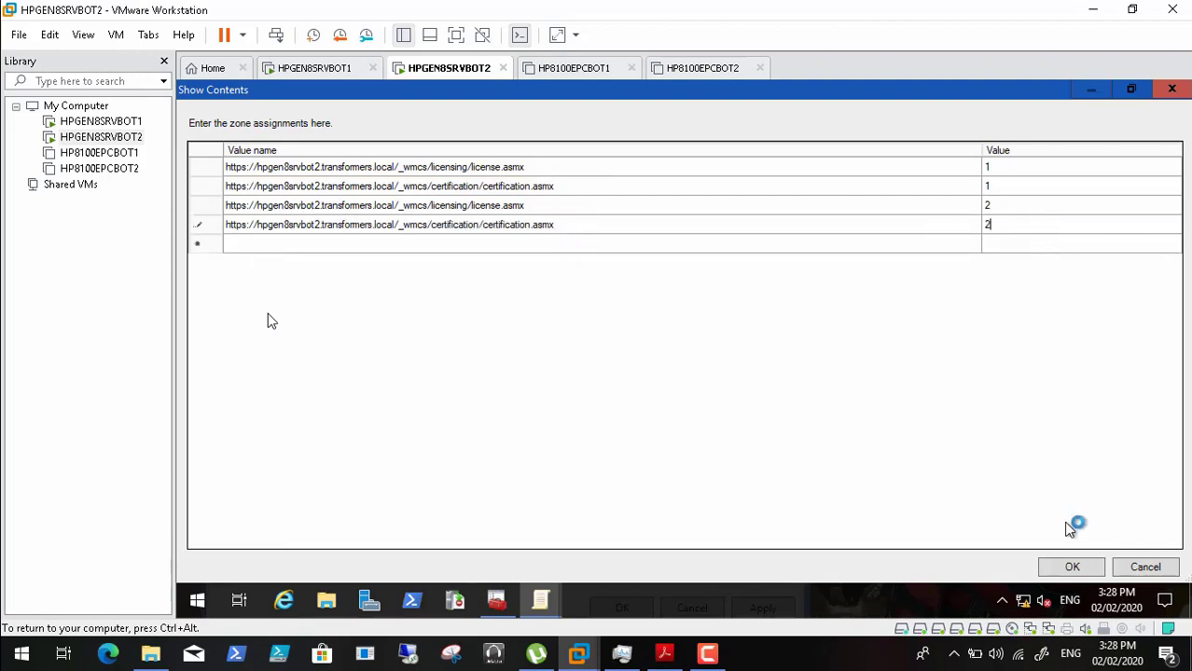
pyautogui.click(1071, 566)
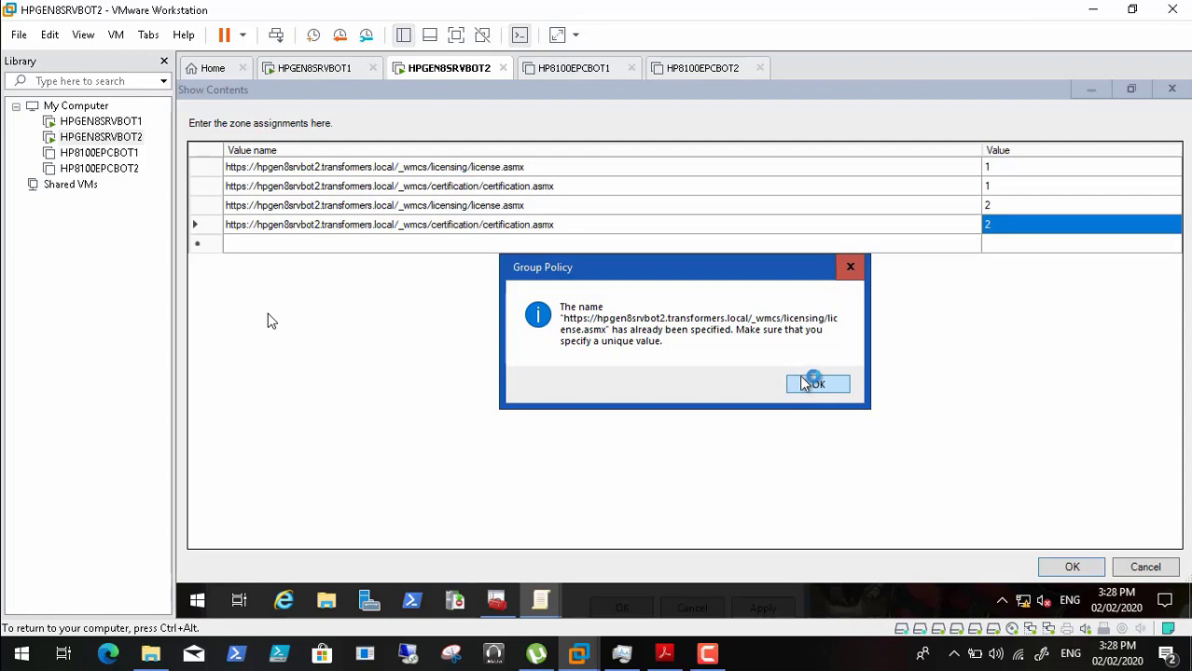
# - Dismiss the duplicate-name warning and enter zone 2 for the first two site URLs
pyautogui.click(807, 388)
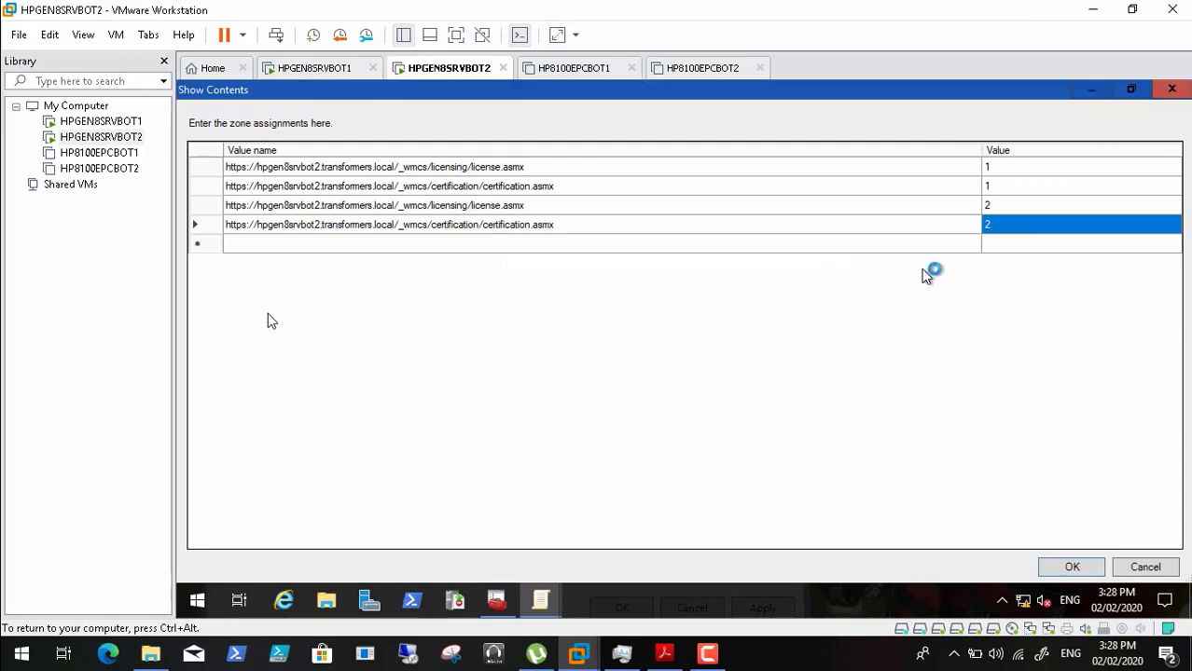
pyautogui.click(1004, 168)
pyautogui.click(1003, 168)
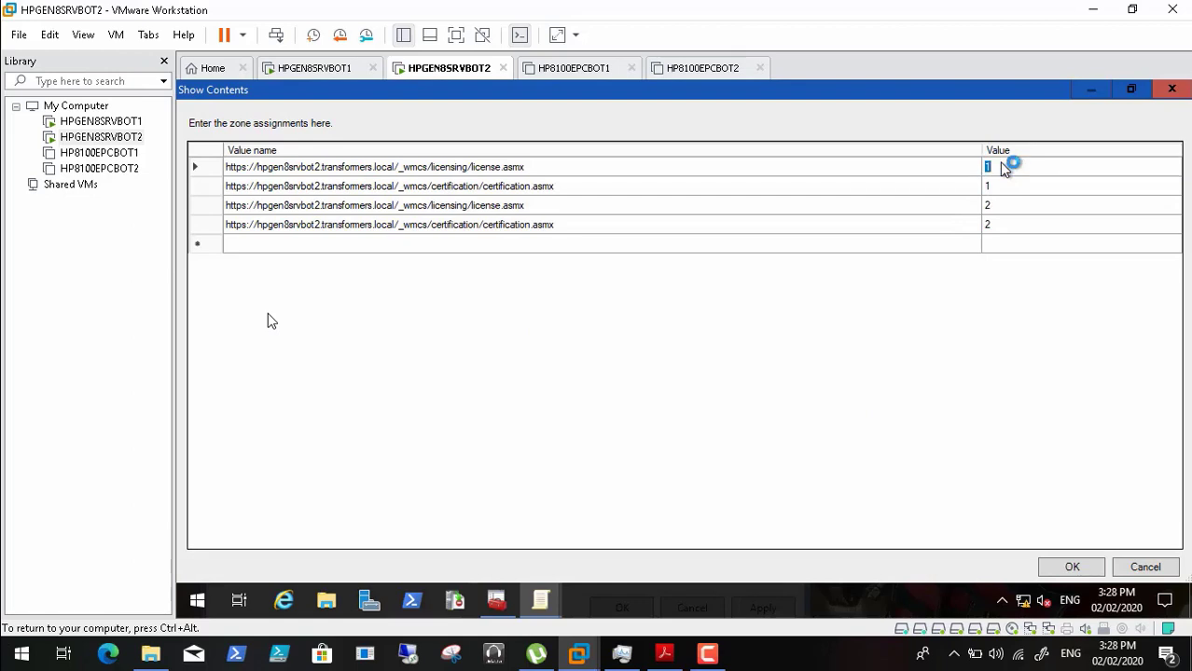
pyautogui.click(1001, 189)
pyautogui.click(1001, 190)
pyautogui.write('2')
pyautogui.click(999, 206)
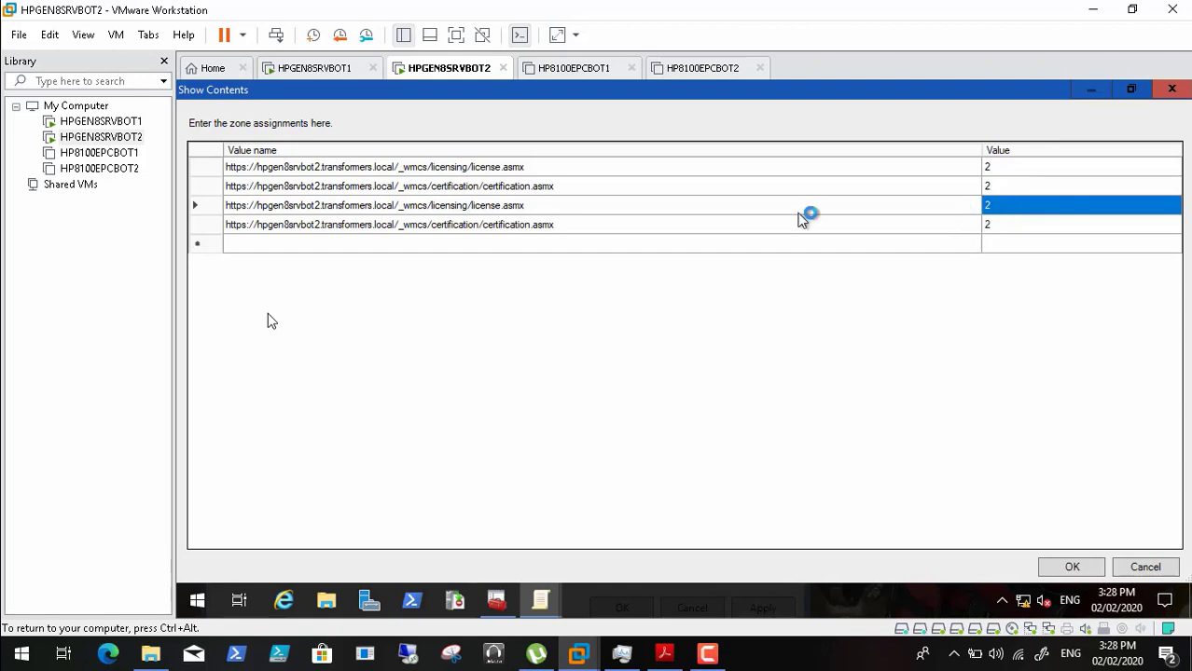
# - Delete the duplicate licensing and certification URLs from rows 3 and 4
pyautogui.click(213, 207)
pyautogui.click(239, 207)
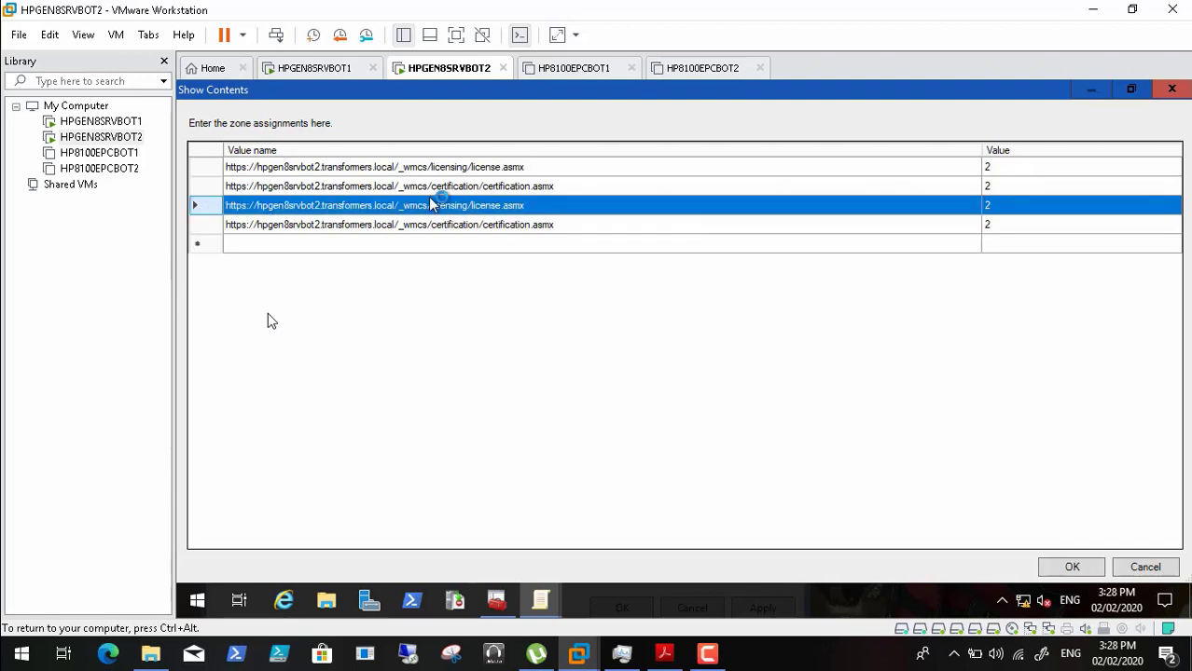
pyautogui.click(602, 222)
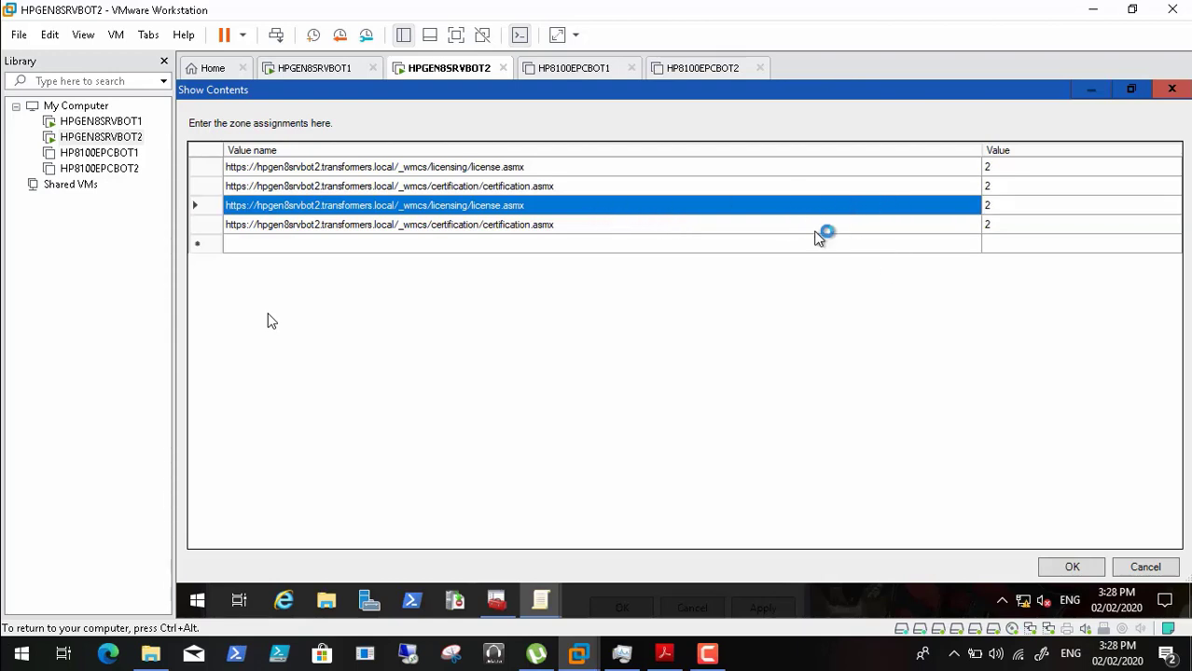
pyautogui.click(593, 214)
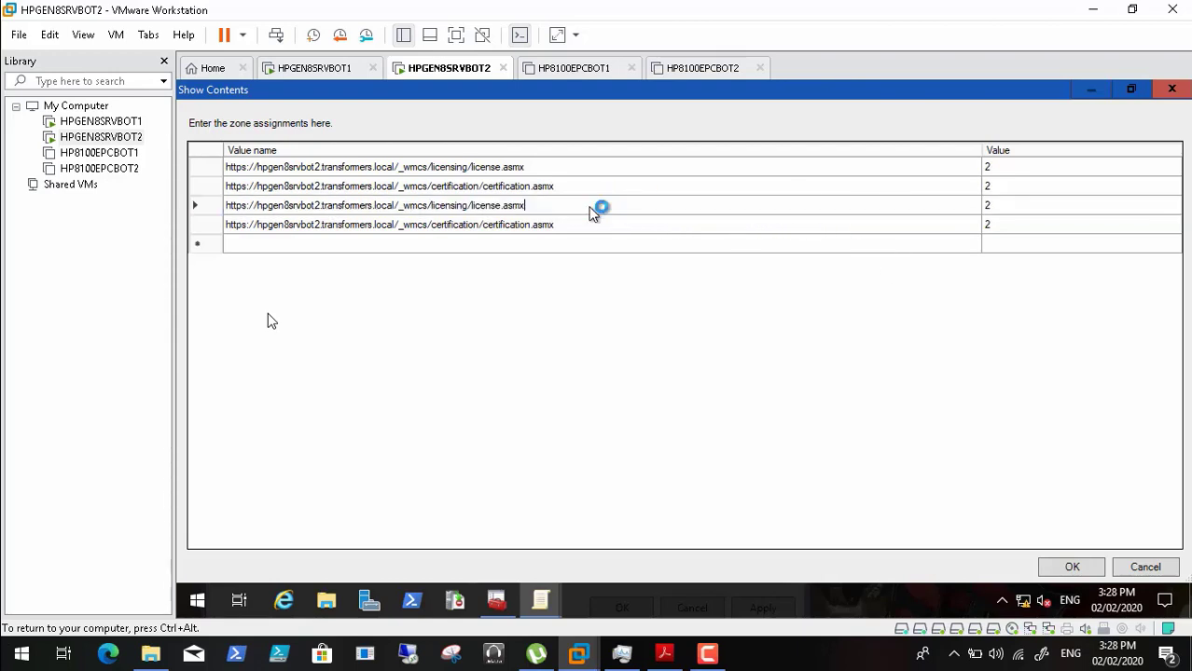
pyautogui.press('Delete')
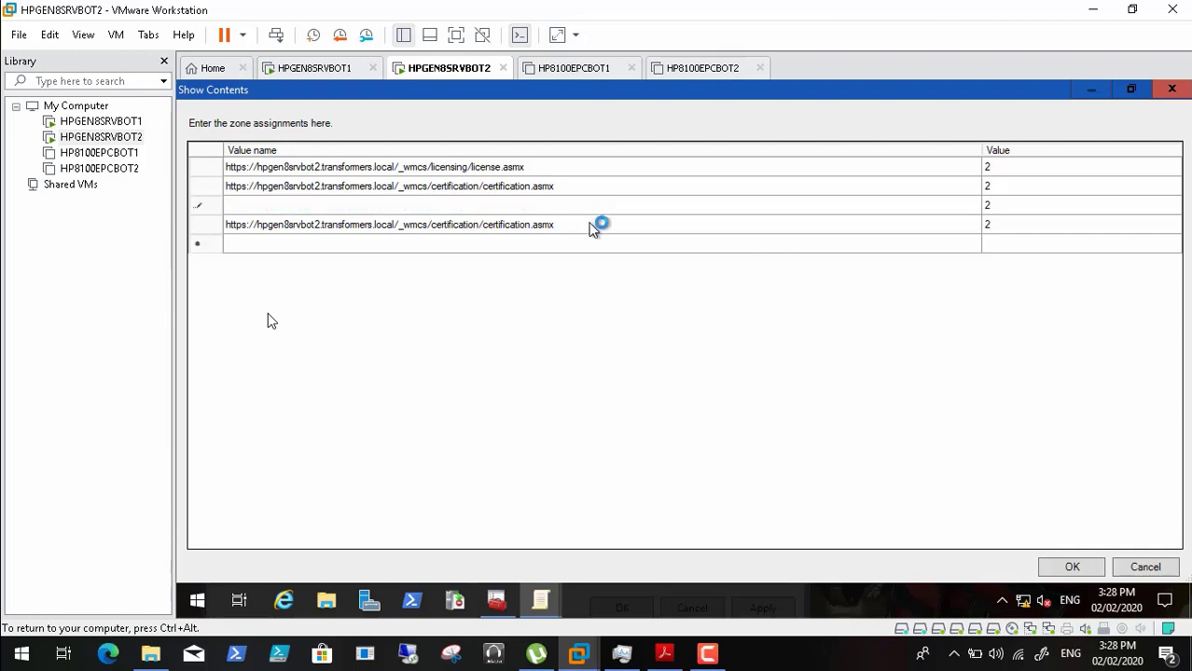
pyautogui.click(593, 231)
pyautogui.click(590, 228)
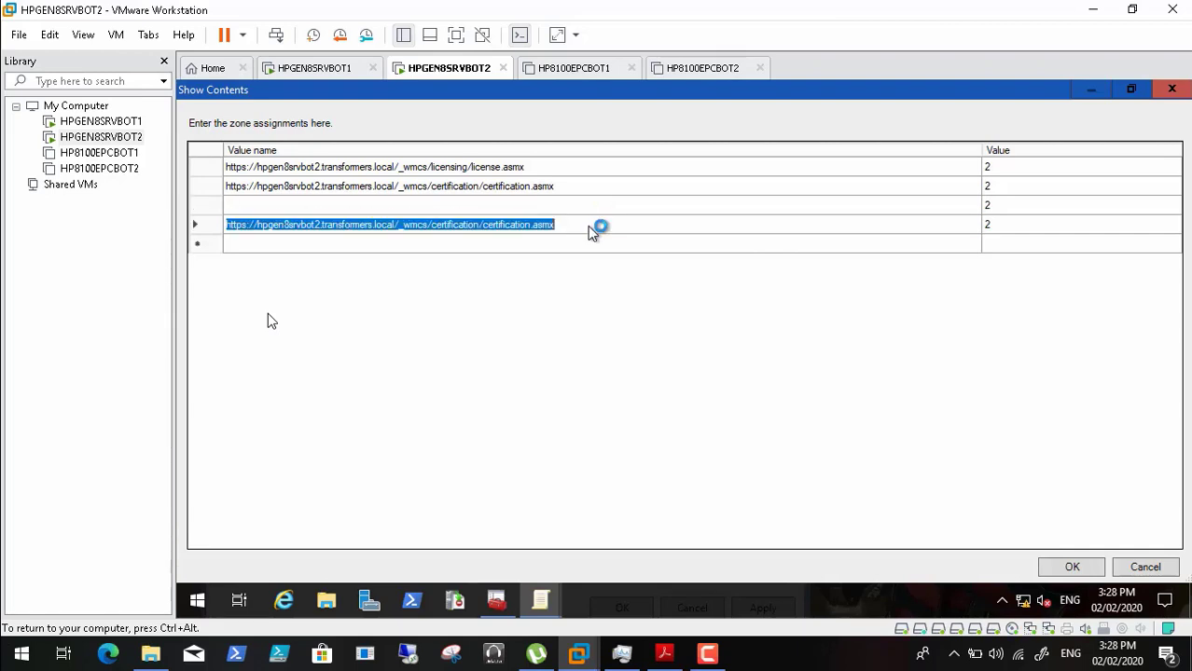
pyautogui.press('Delete')
# - Edit the zone values of the third and fourth entries
pyautogui.click(1010, 211)
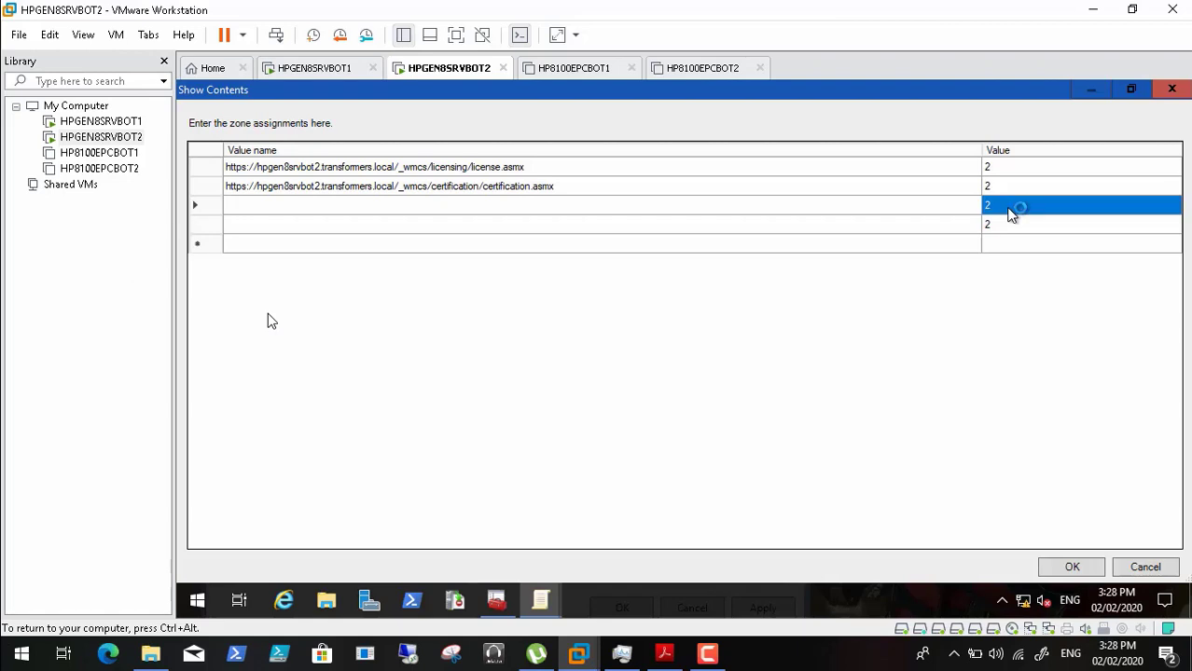
pyautogui.click(1012, 213)
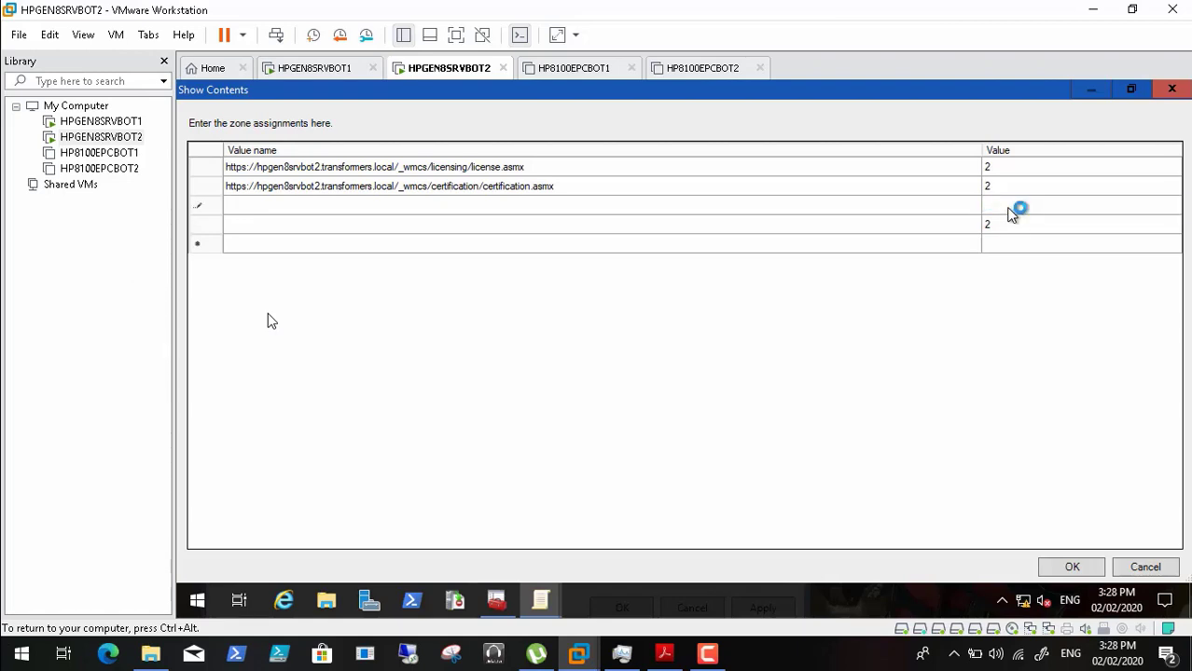
pyautogui.click(1003, 230)
pyautogui.click(1003, 229)
# - Confirm the zone list and save Site to Zone Assignment List as Enabled
pyautogui.click(1073, 568)
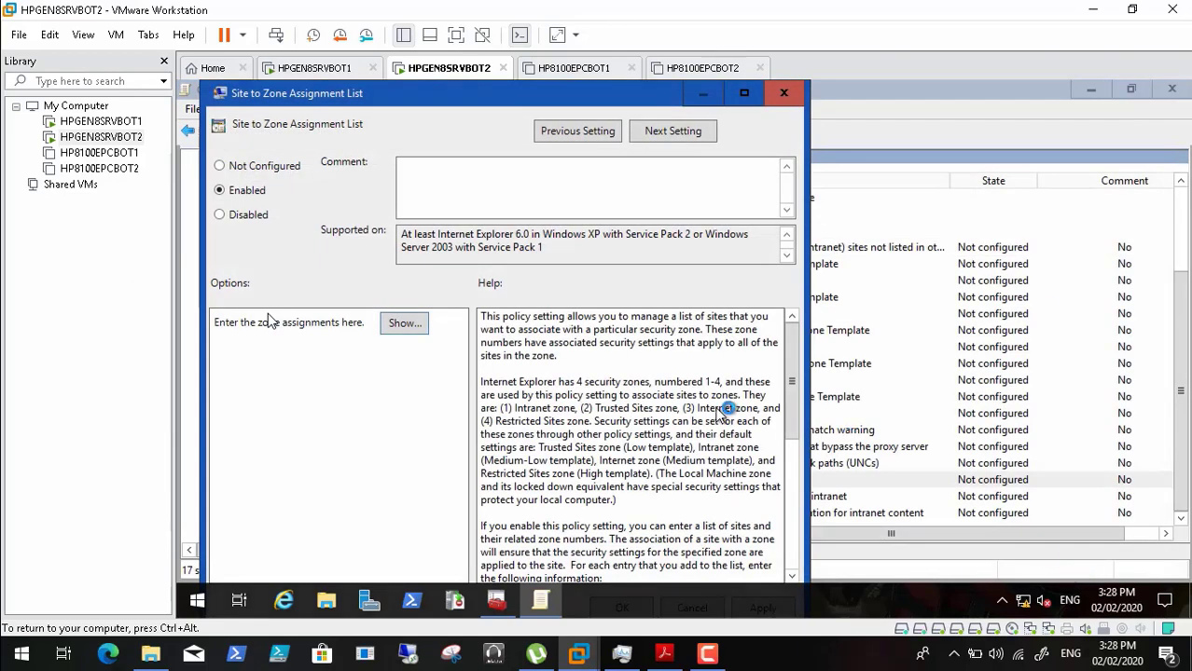
pyautogui.doubleClick(438, 98)
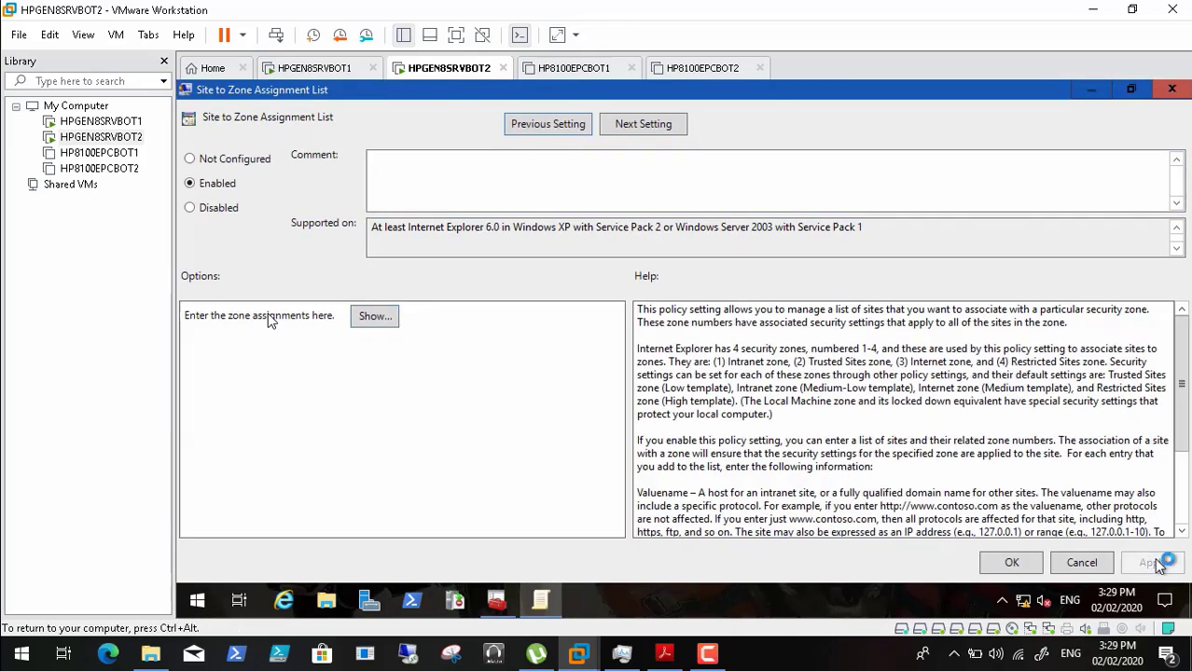
pyautogui.click(1012, 563)
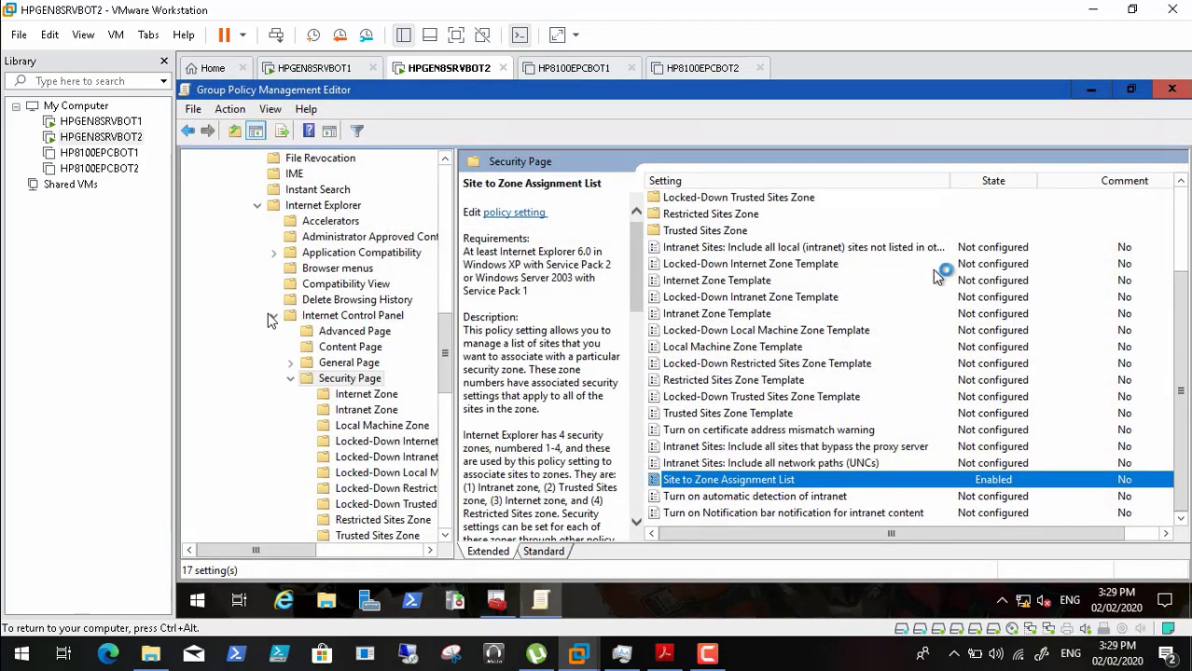
# - Open the Intranet Zone settings, then close the Group Policy Management Editor
pyautogui.moveTo(1179, 360); pyautogui.dragTo(1181, 250)
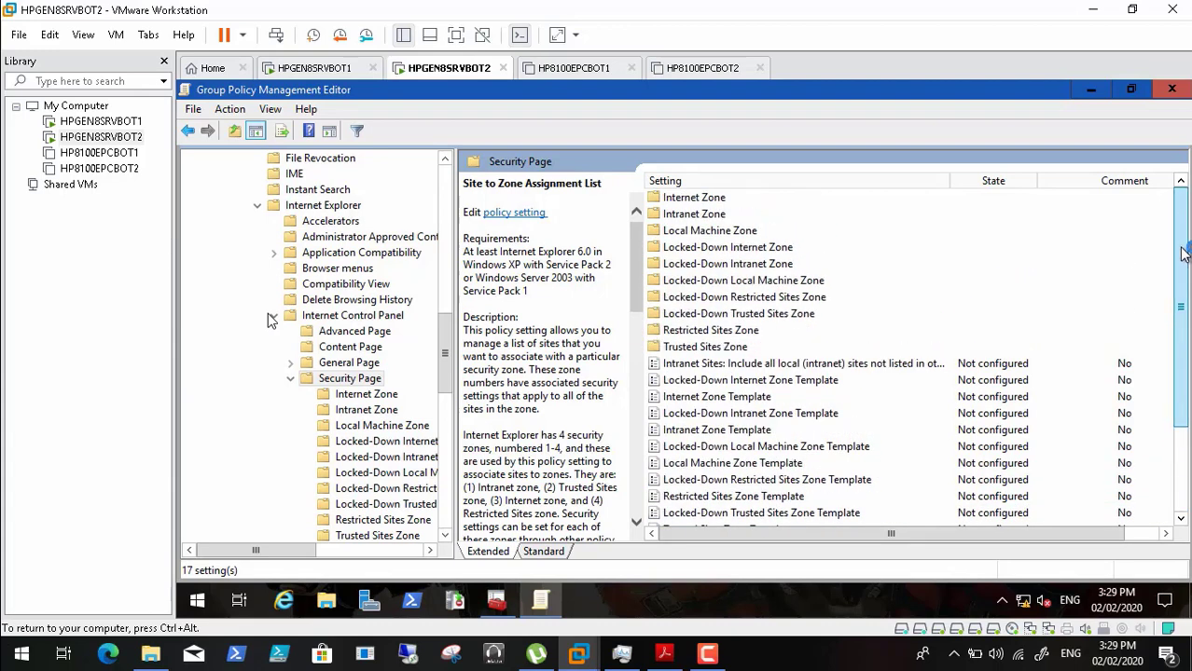
pyautogui.doubleClick(694, 215)
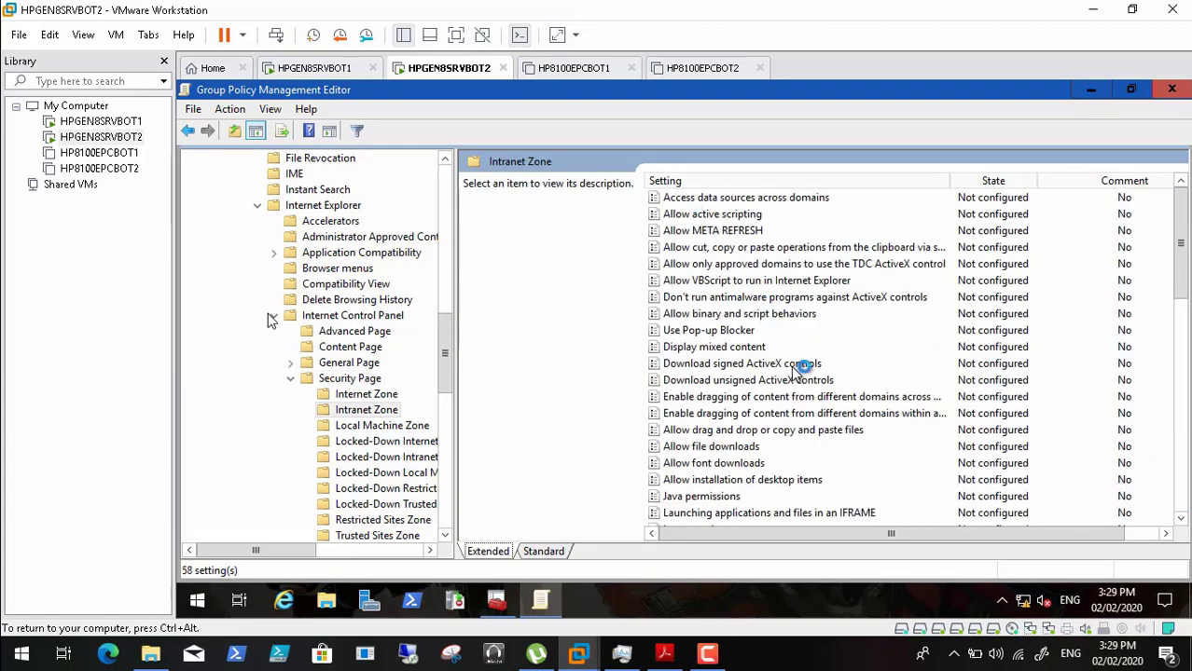
pyautogui.click(1173, 91)
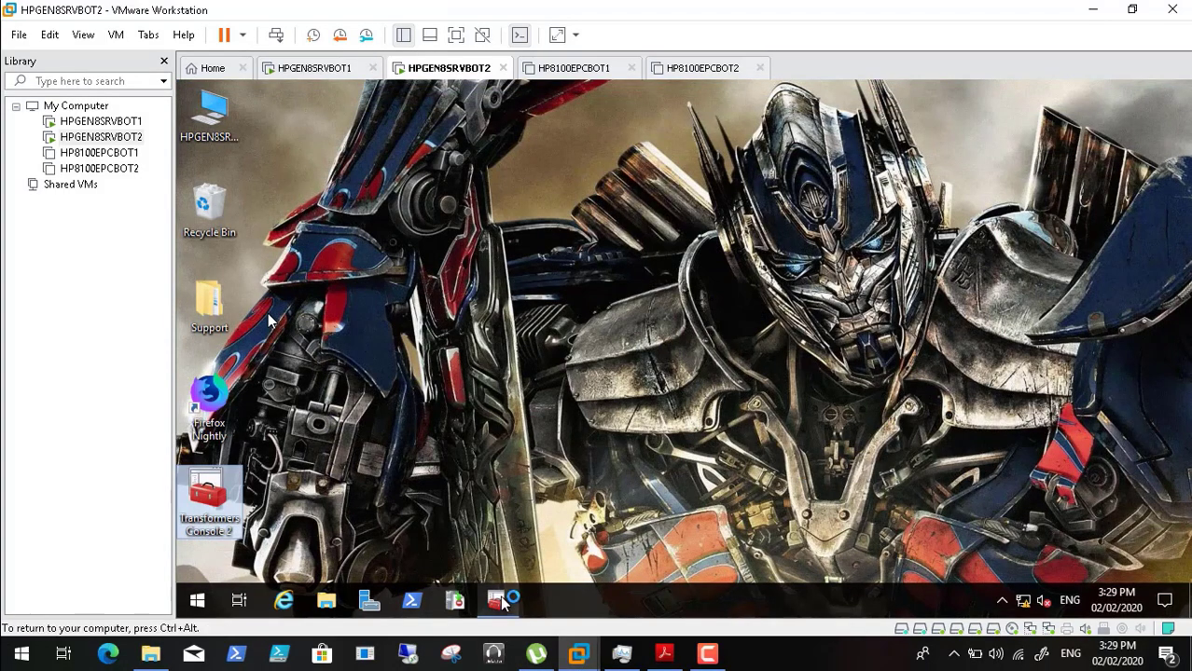
# - Restore Transformers Console 2 in the VM, then check the zone table in the Acrobat guide
pyautogui.click(499, 602)
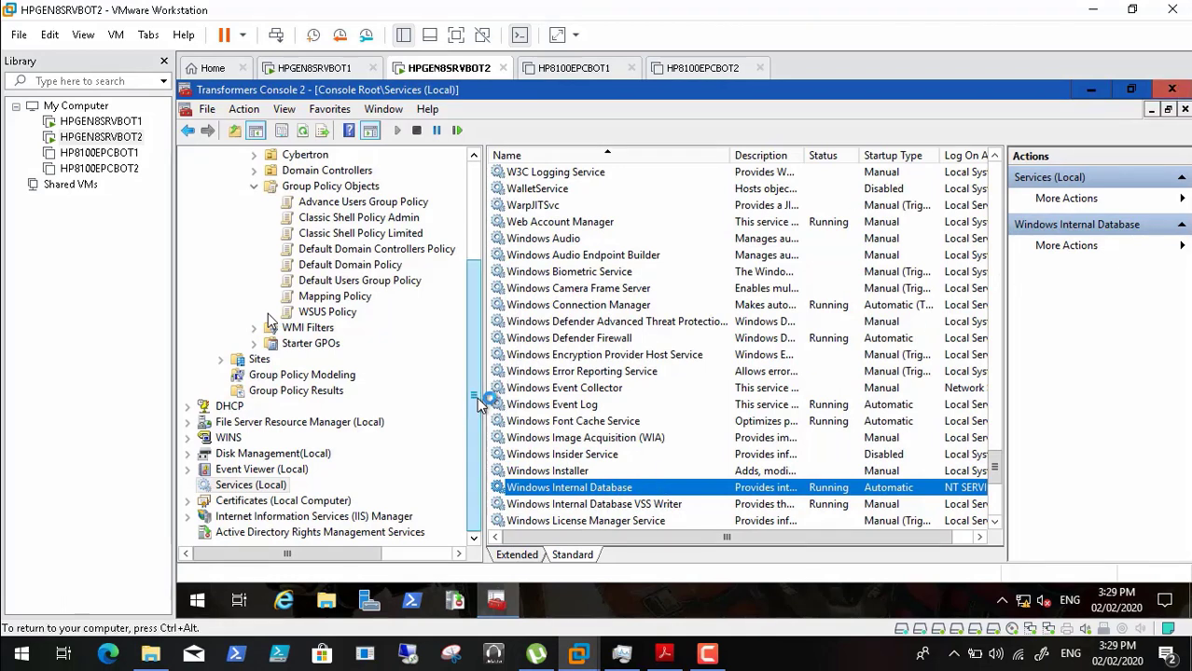
pyautogui.click(664, 662)
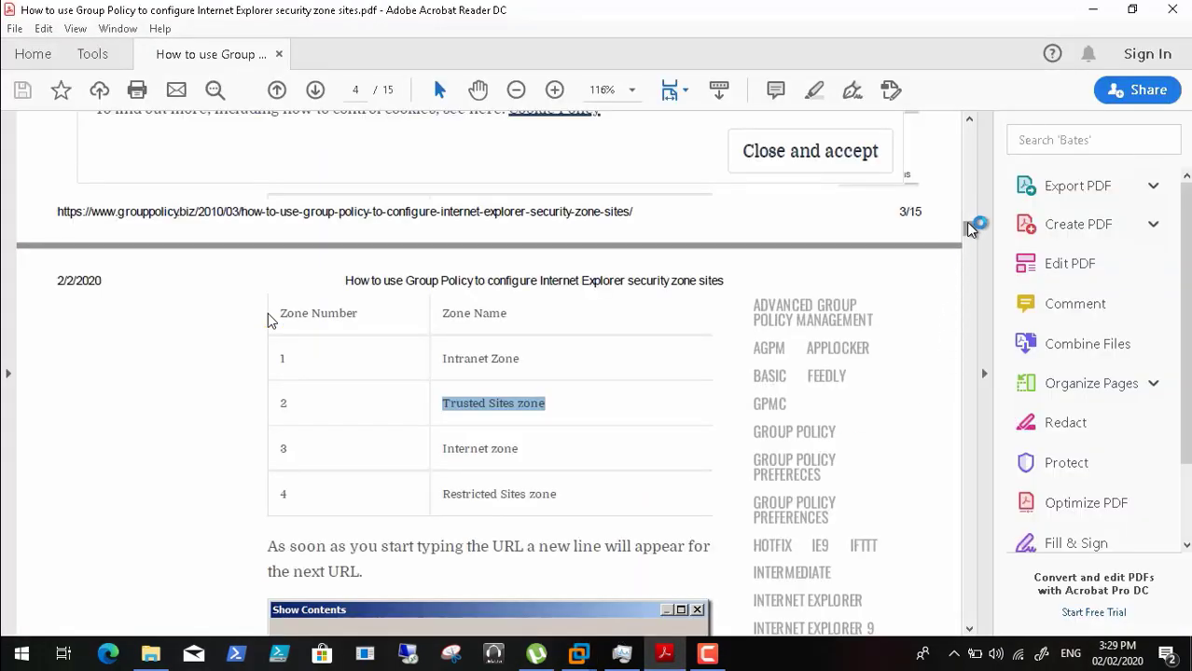
pyautogui.moveTo(967, 226); pyautogui.dragTo(969, 256)
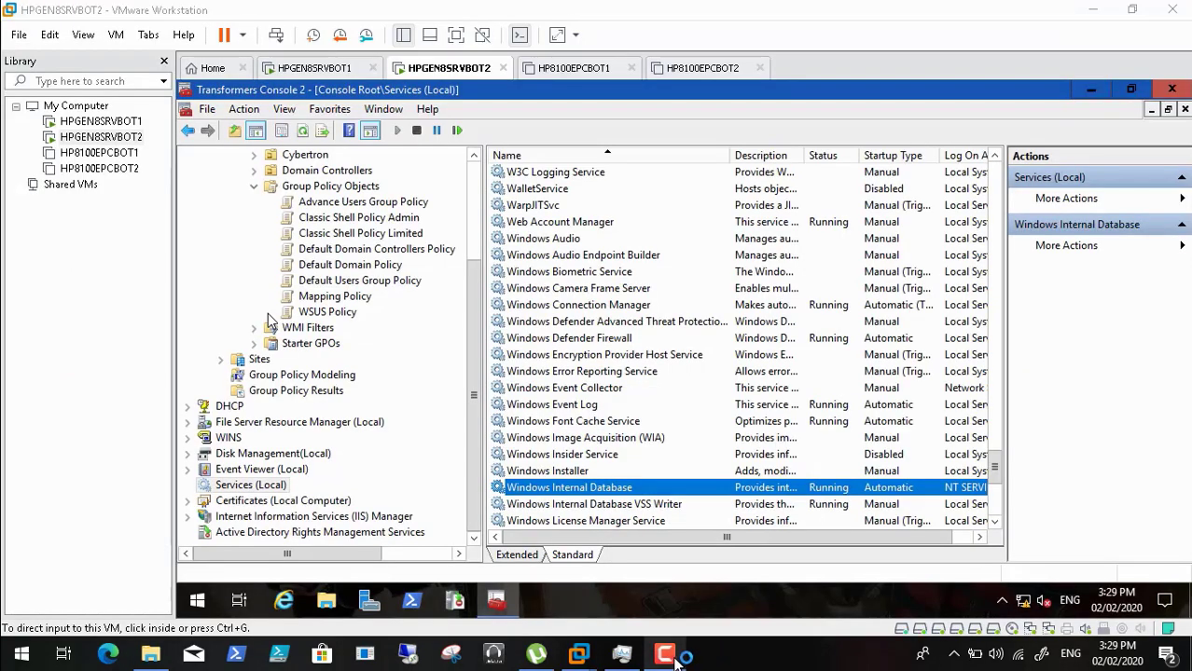
pyautogui.click(676, 657)
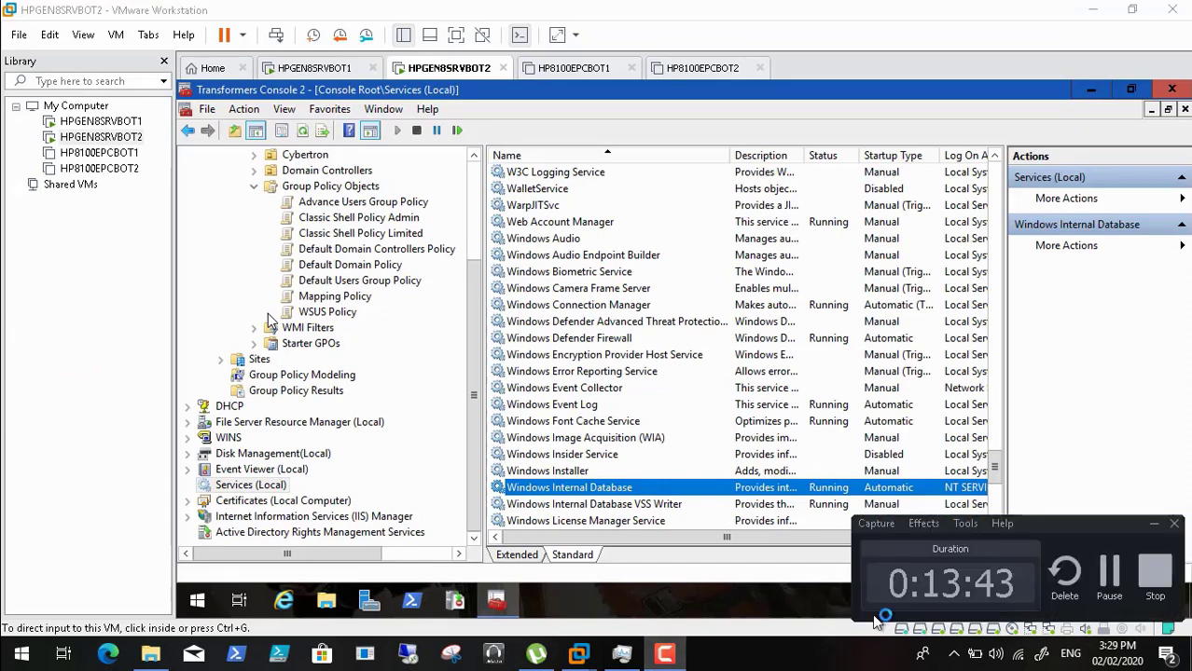
pyautogui.click(1112, 576)
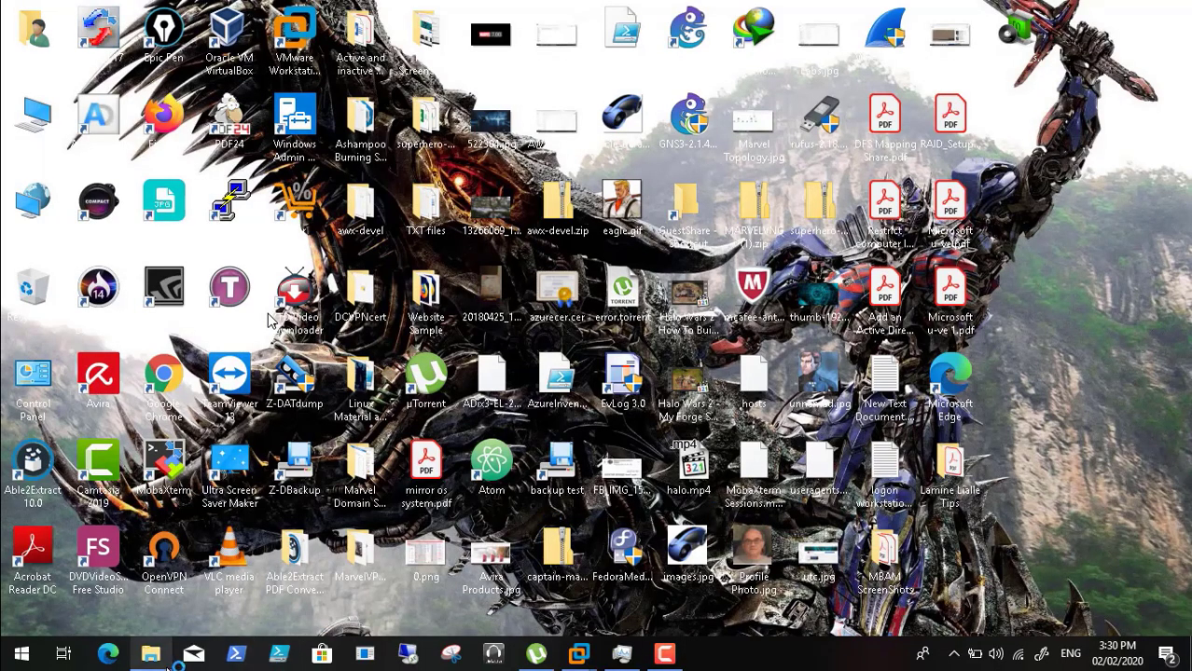
# - Open the 'Set the default browser using Group Policy' PDF from DCDomain, then return to the server VM
pyautogui.click(152, 655)
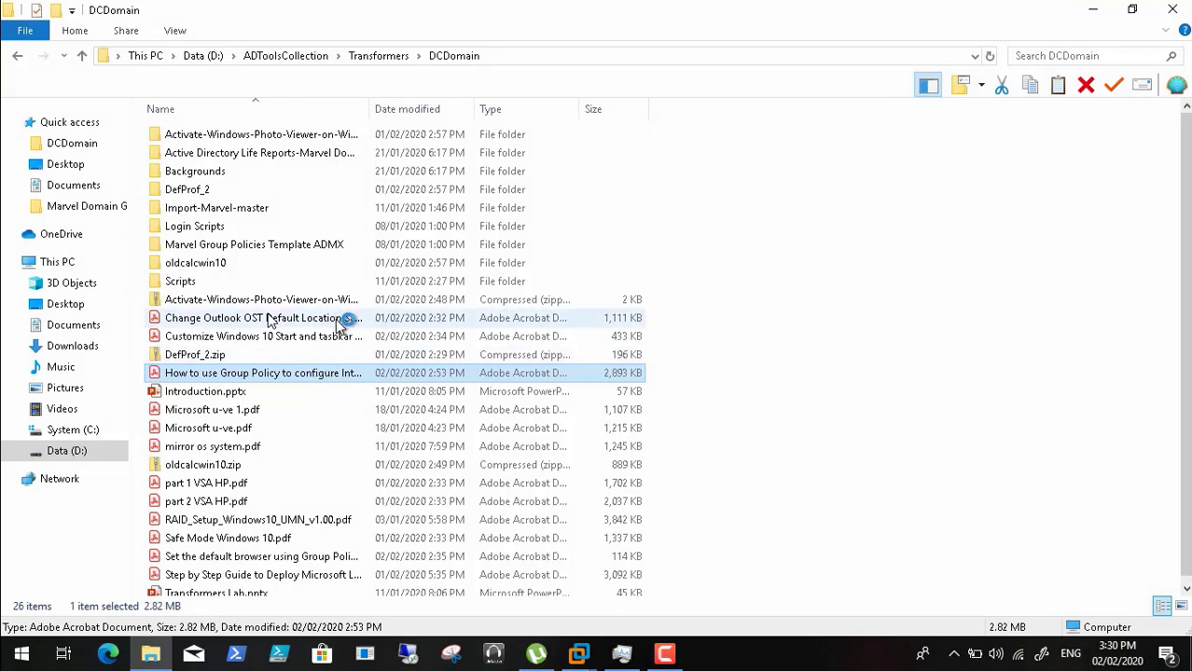
pyautogui.click(304, 558)
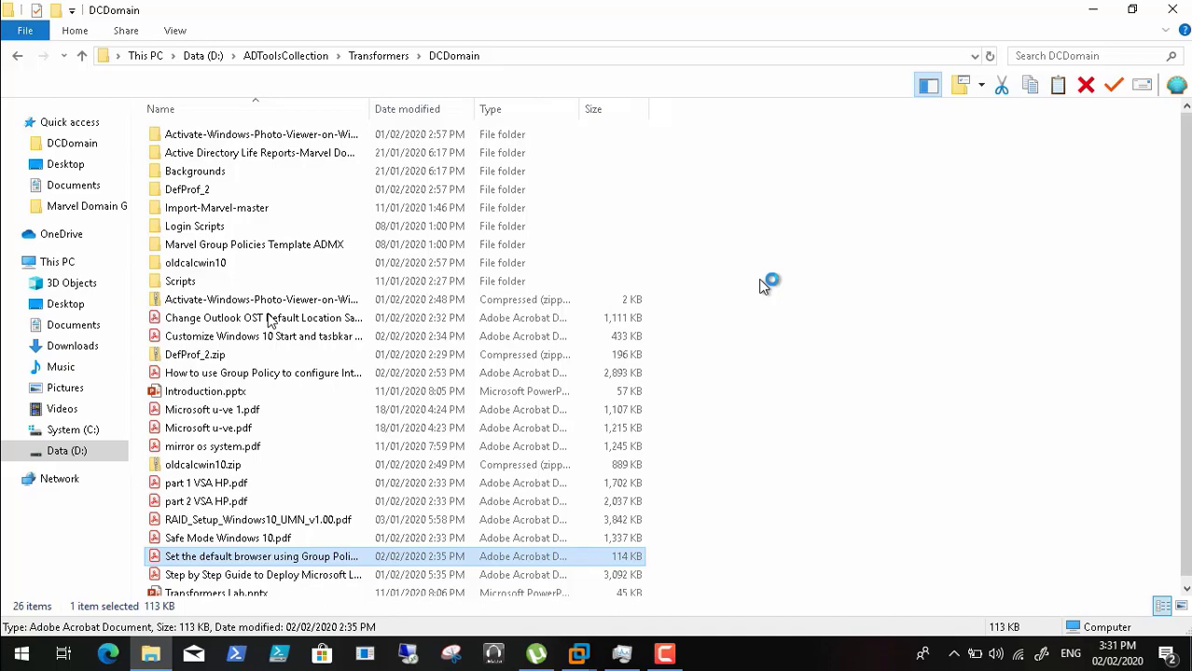
pyautogui.click(1097, 10)
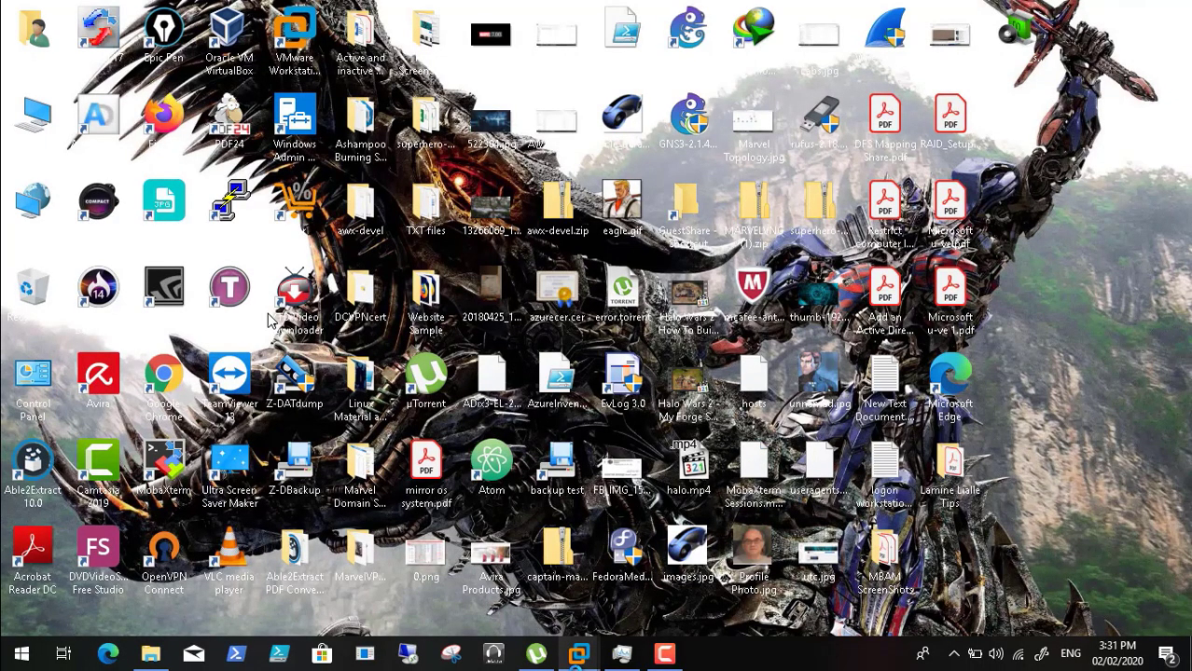
pyautogui.moveTo(576, 657)
pyautogui.click(608, 548)
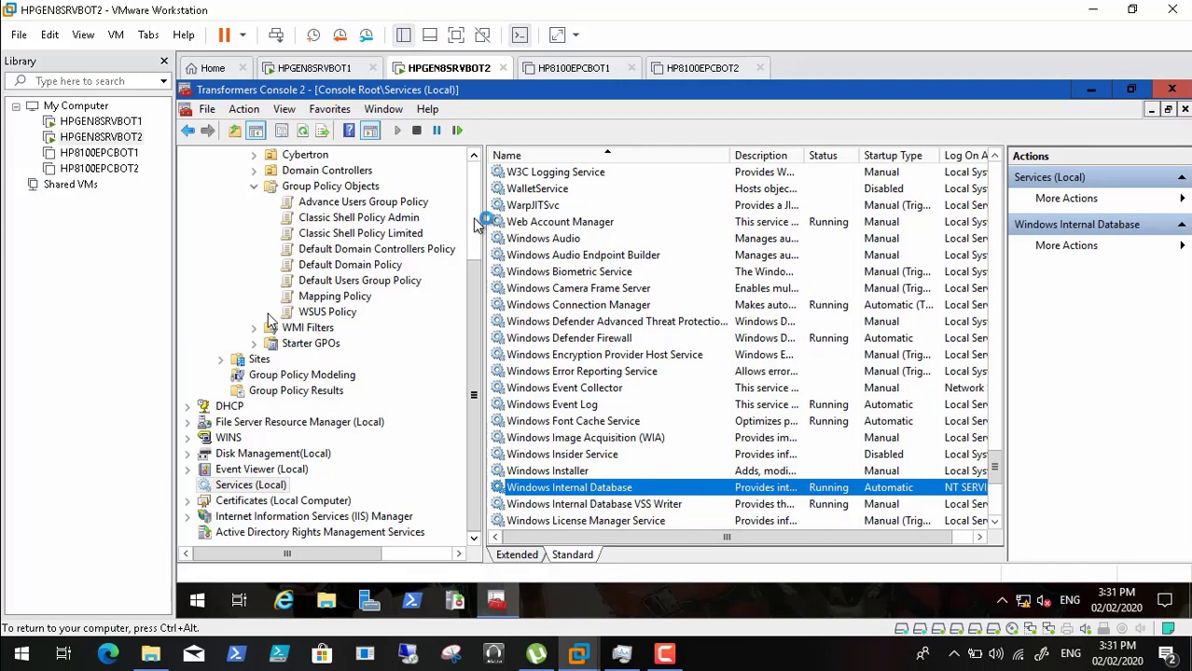
pyautogui.scroll(3, 475, 224)
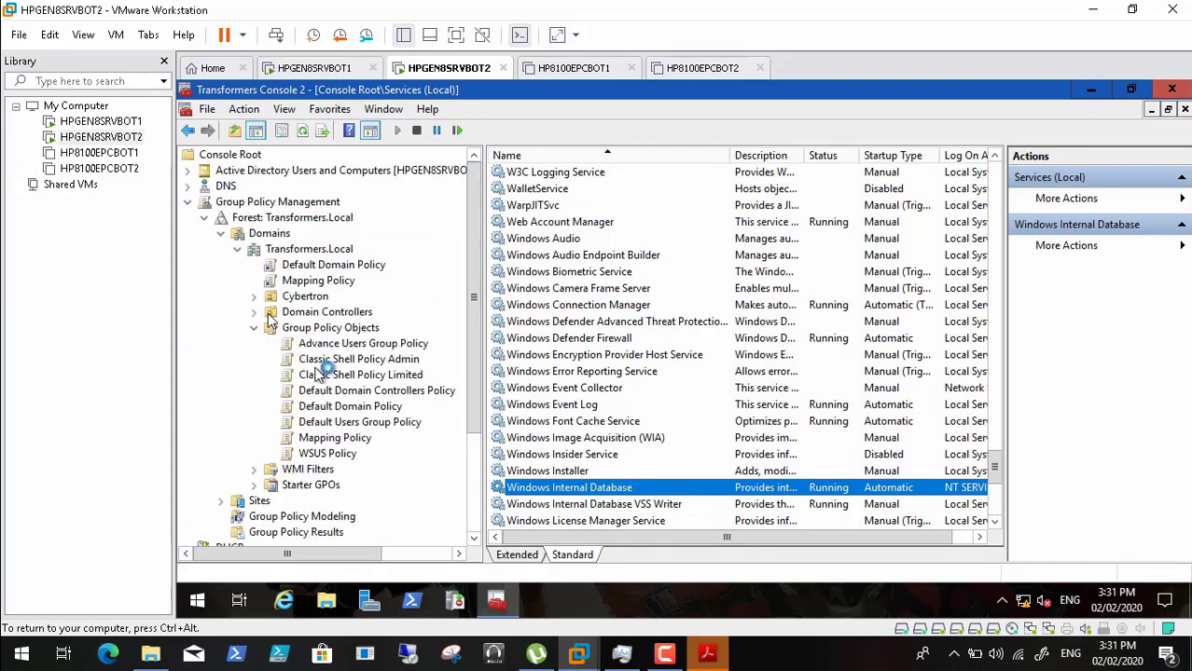
# - Select Default Domain Policy, then read the default browser guide in Acrobat and minimize it
pyautogui.click(354, 407)
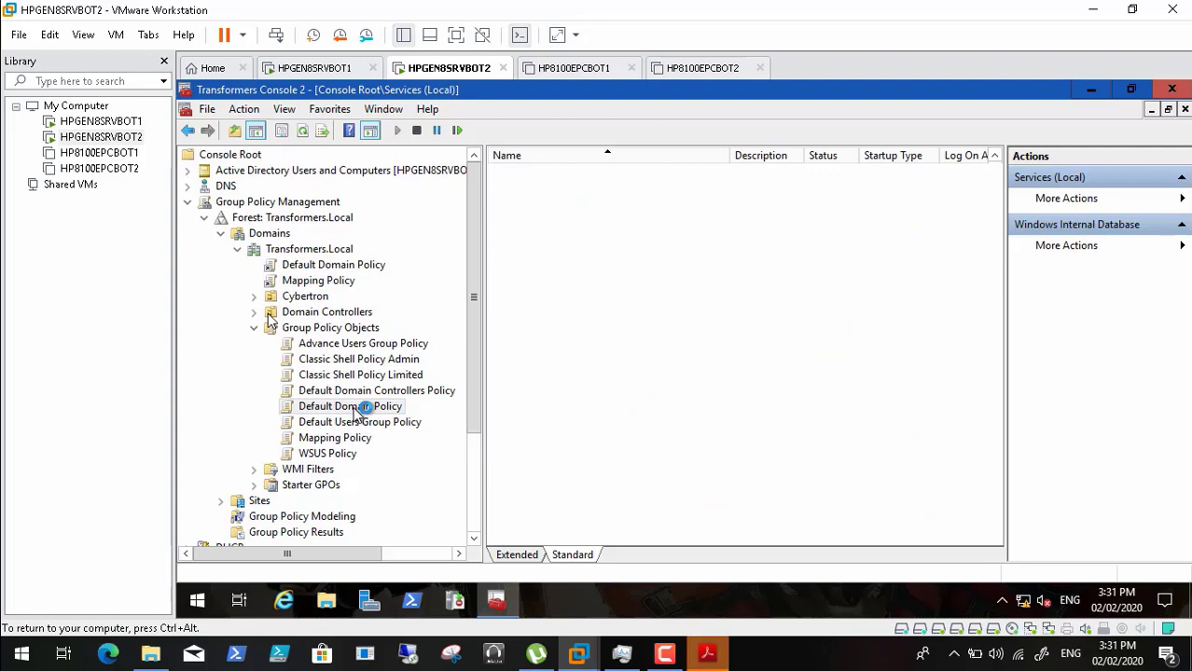
pyautogui.click(706, 657)
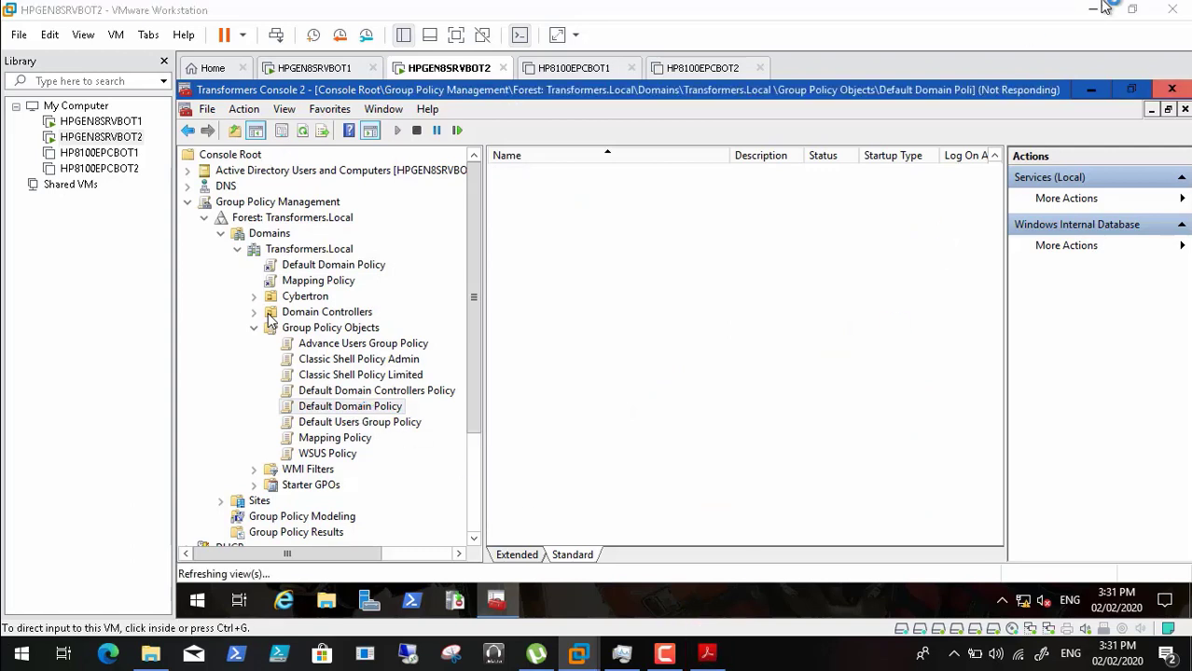
pyautogui.click(1093, 11)
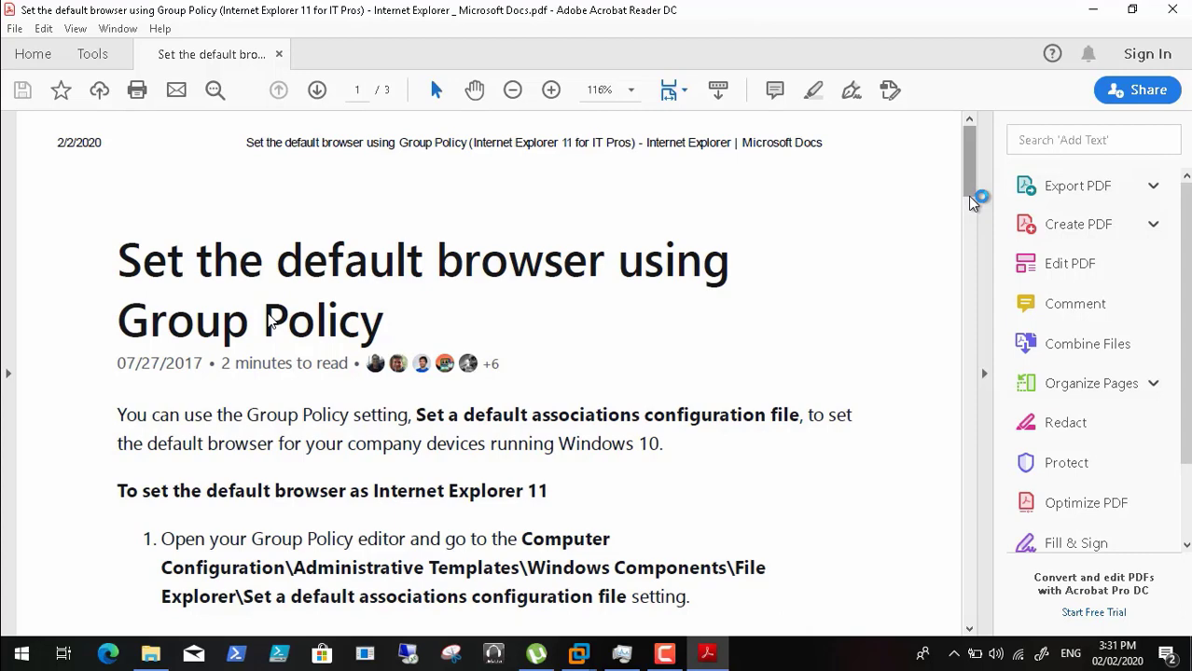
pyautogui.scroll(-3, 970, 201)
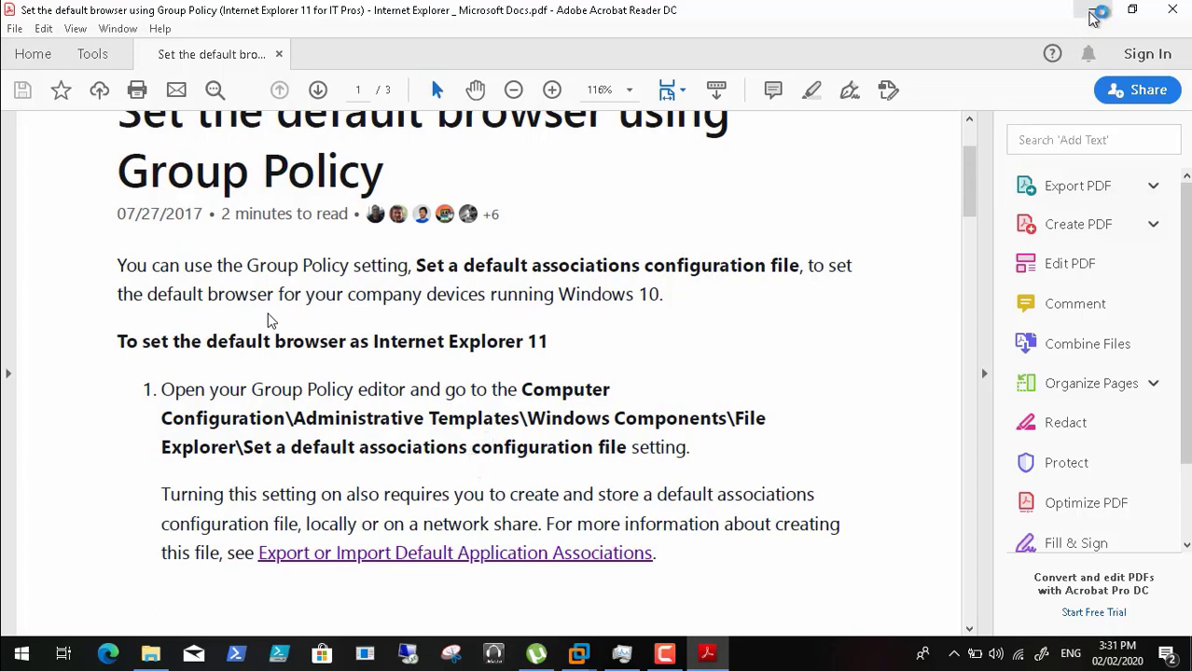
pyautogui.click(1092, 11)
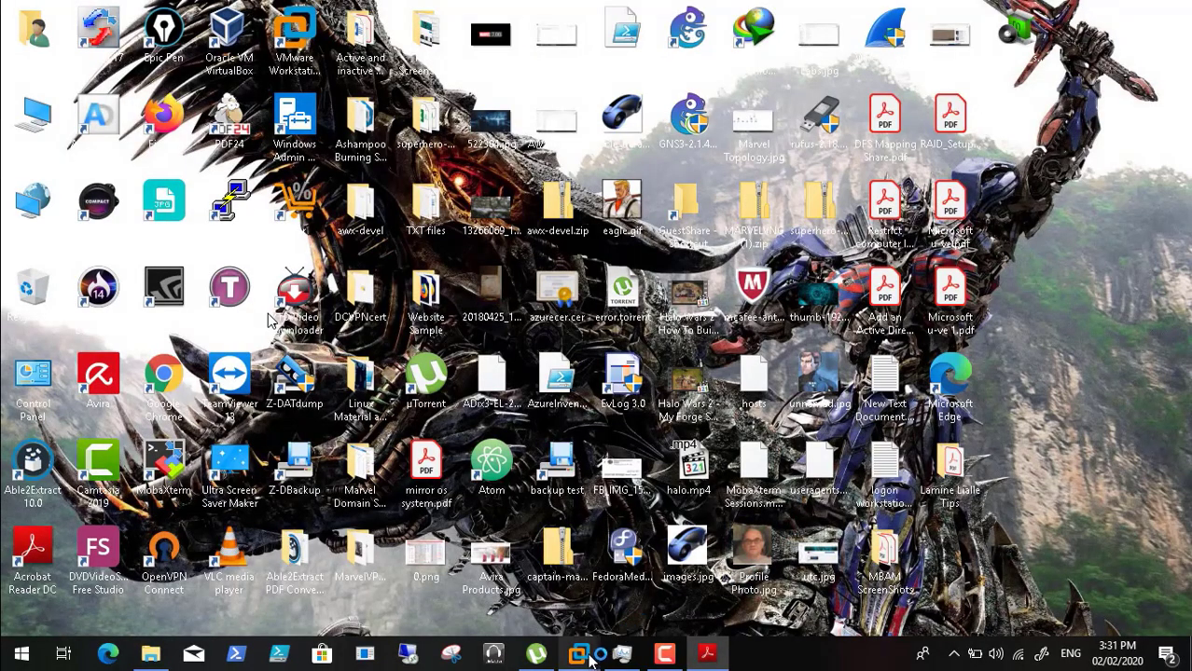
# - Open Default Domain Policy for editing, then minimize the editor and Transformers Console 2
pyautogui.moveTo(590, 660)
pyautogui.click(578, 550)
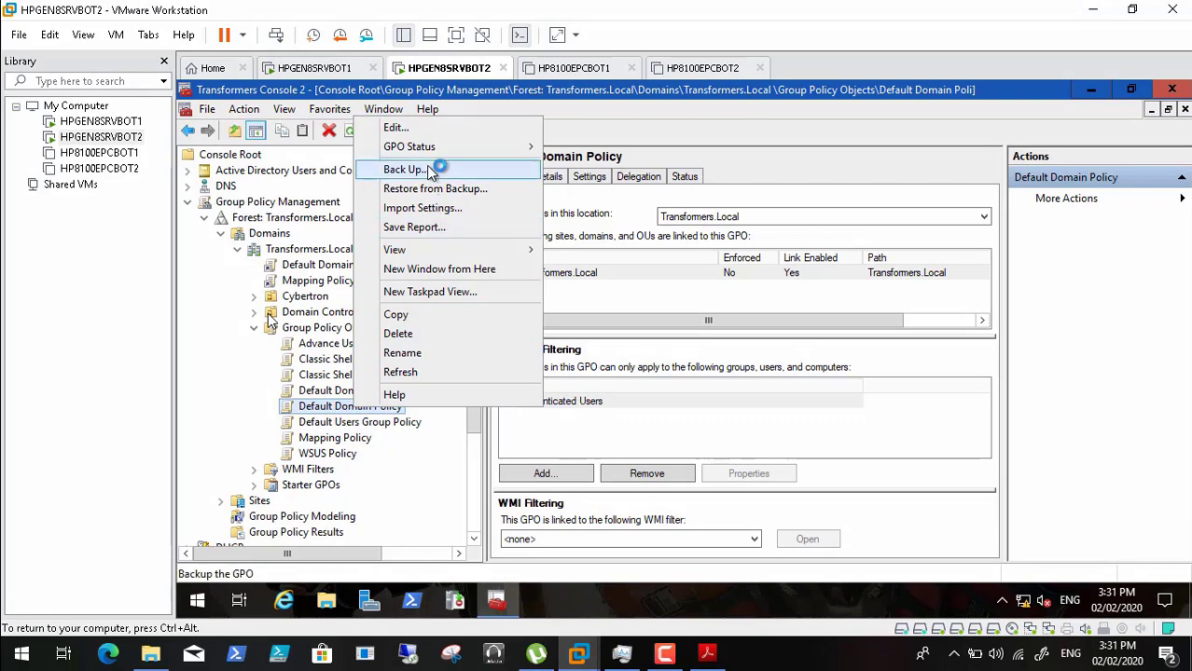
pyautogui.click(421, 135)
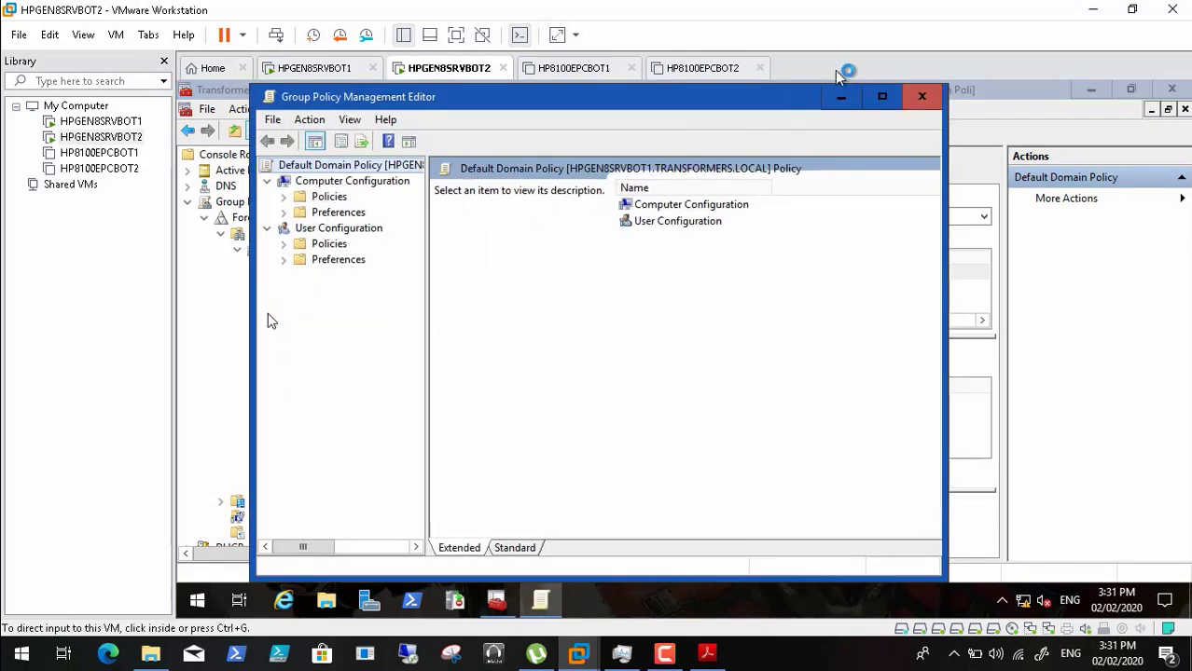
pyautogui.click(840, 97)
pyautogui.click(1089, 89)
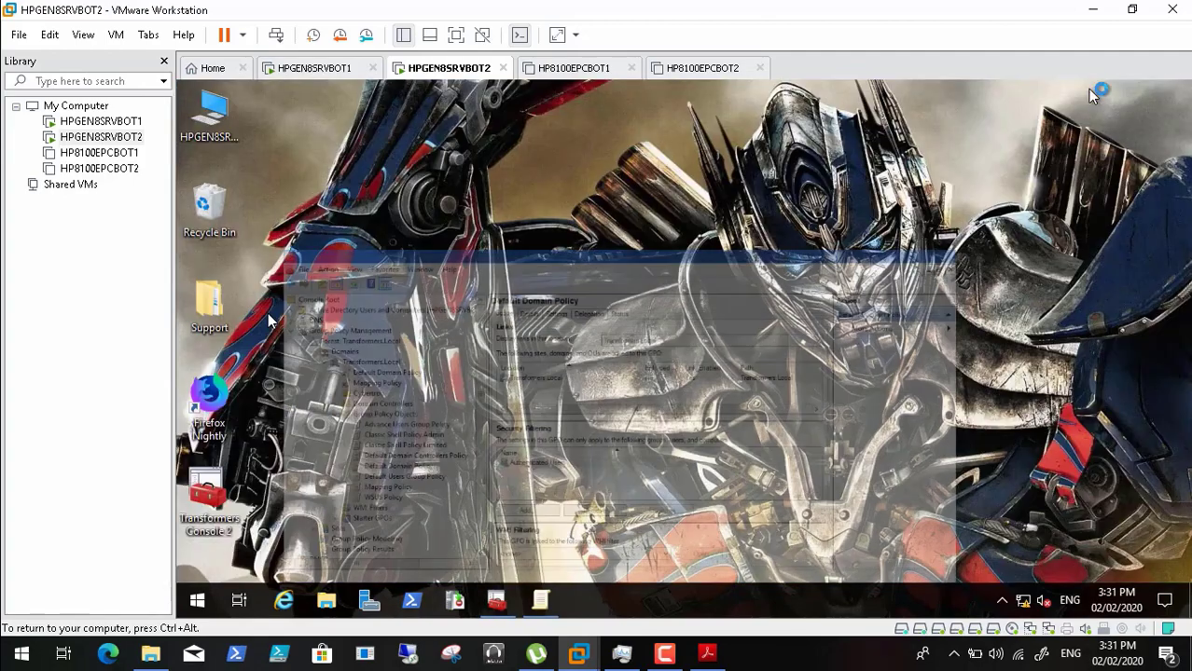
# - Open This PC in the VM and scroll down to its network locations
pyautogui.doubleClick(211, 117)
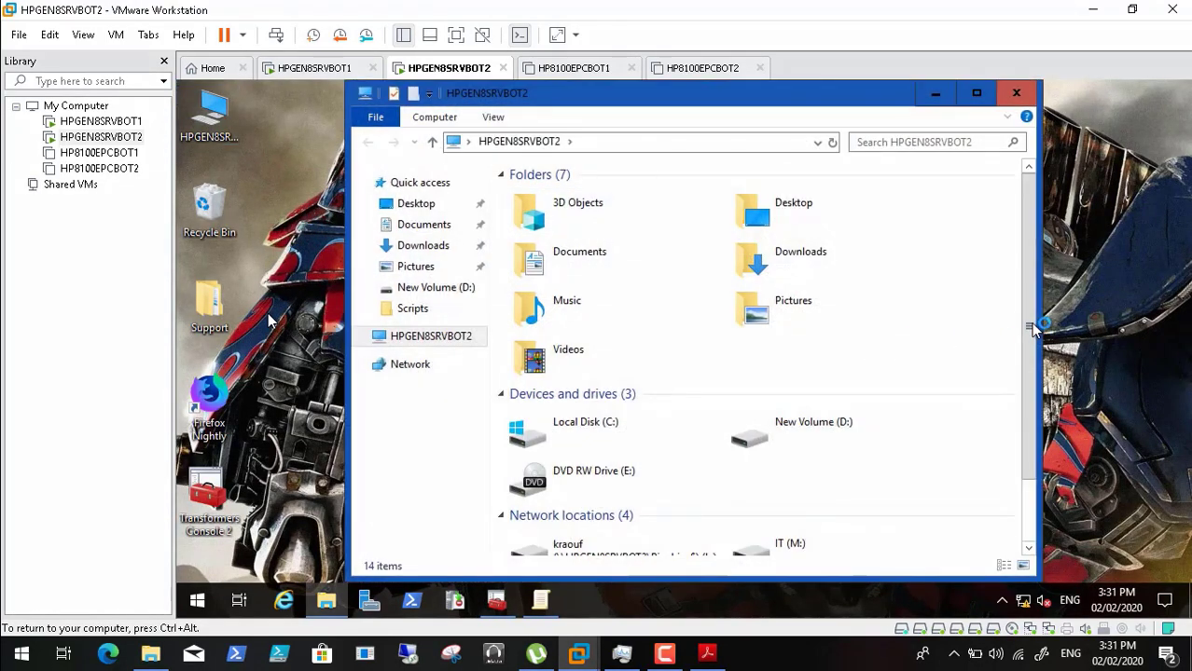
pyautogui.moveTo(1033, 326); pyautogui.dragTo(1036, 326)
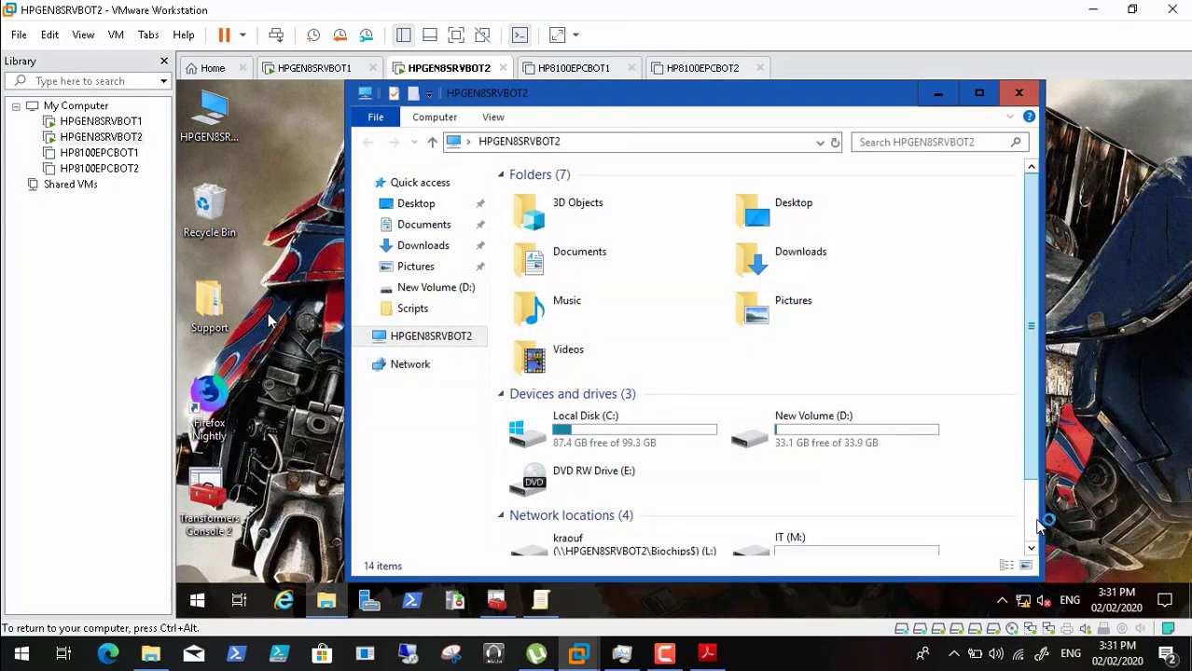
pyautogui.scroll(-2, 1040, 527)
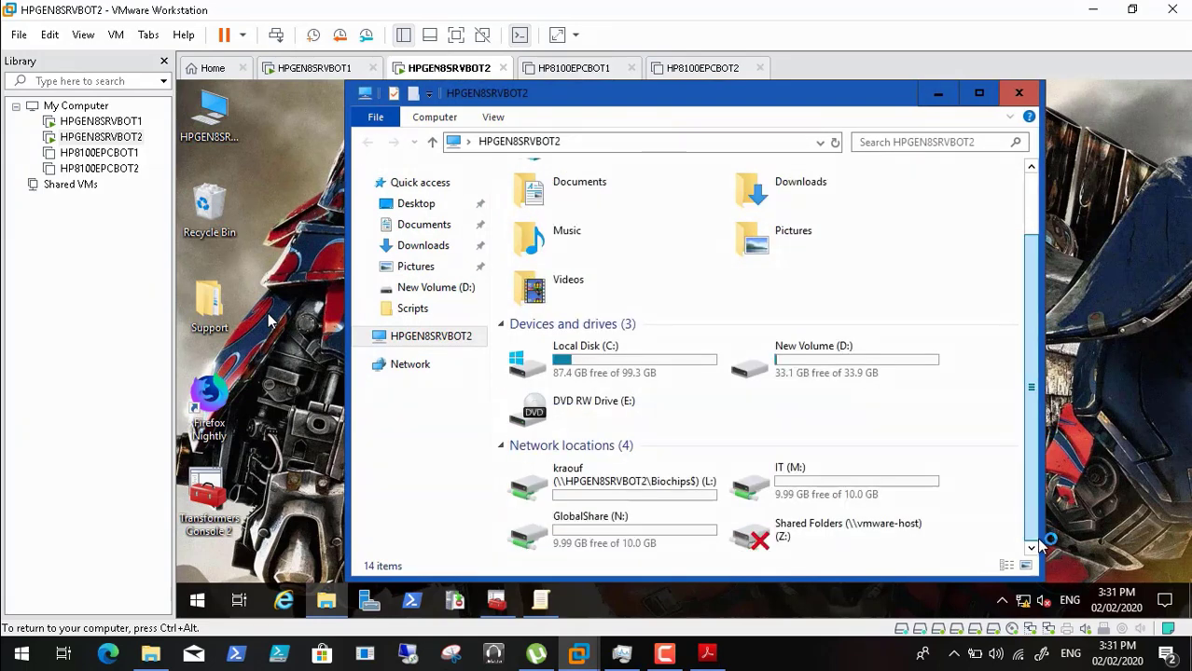
pyautogui.click(193, 601)
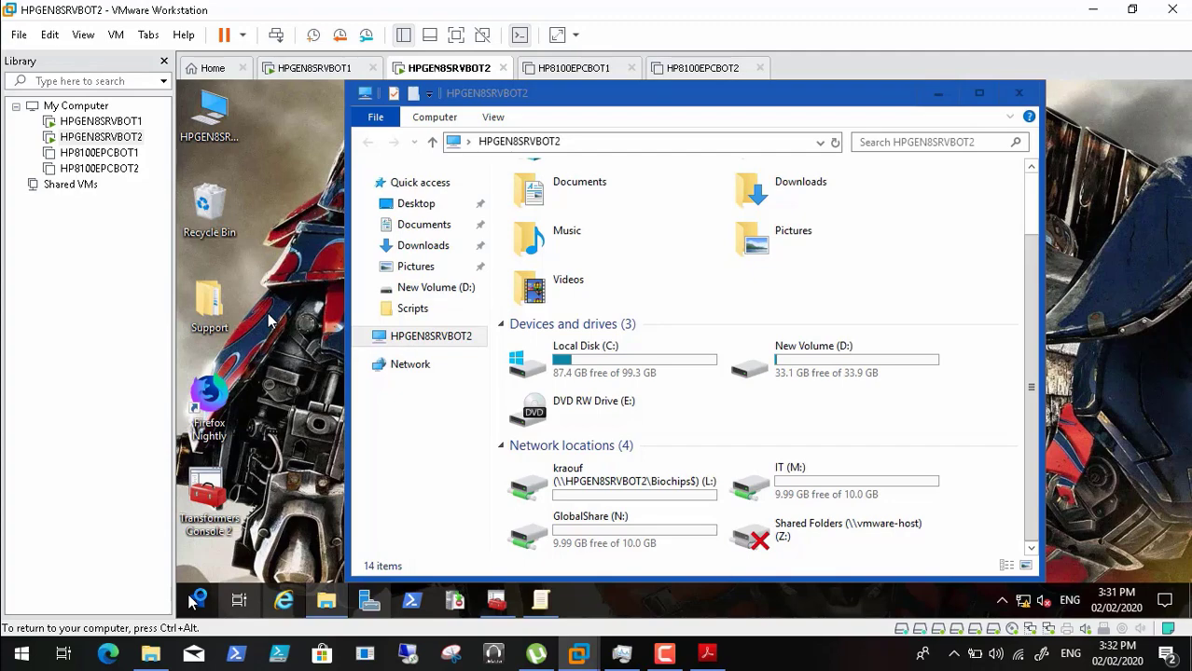
# - Try \\vmware-host from the Run box, dismiss the not-accessible error, and select Shared Folders (Z:)
pyautogui.click(191, 601)
pyautogui.rightClick(191, 601)
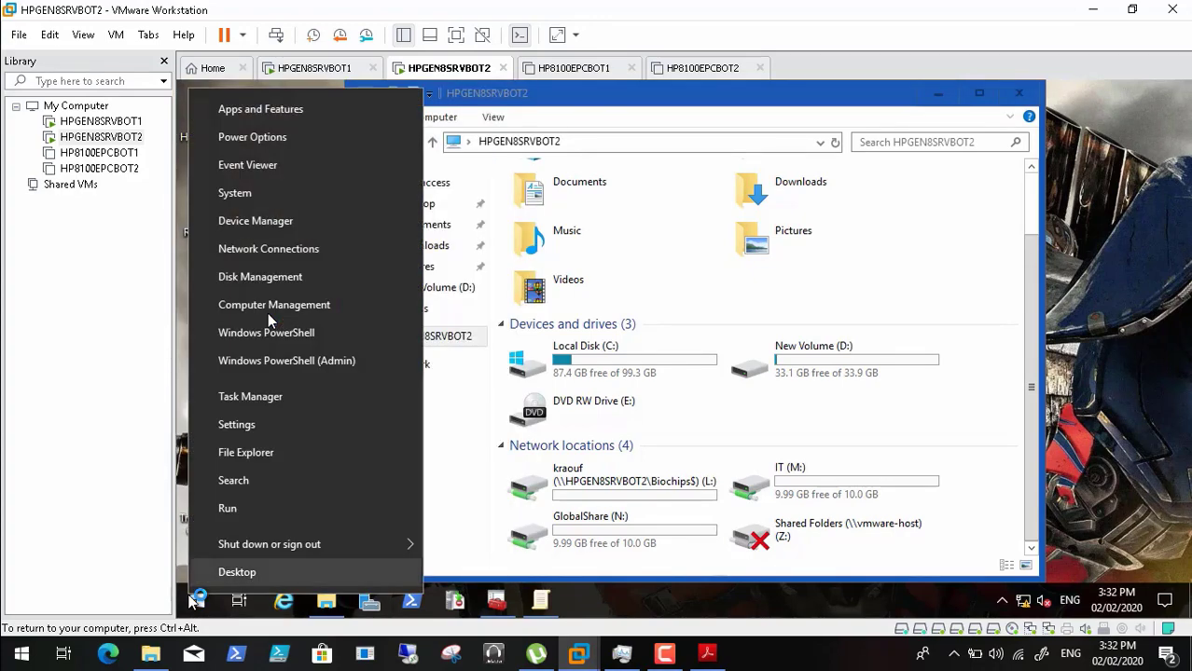
pyautogui.click(232, 508)
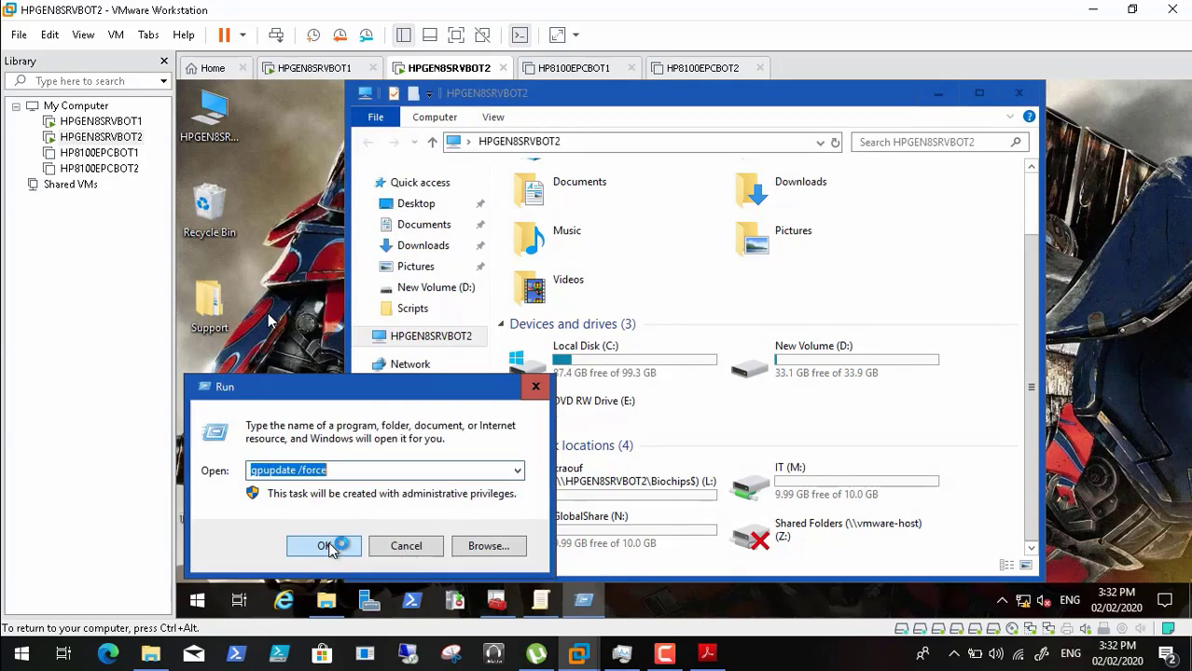
pyautogui.write('\\\\')
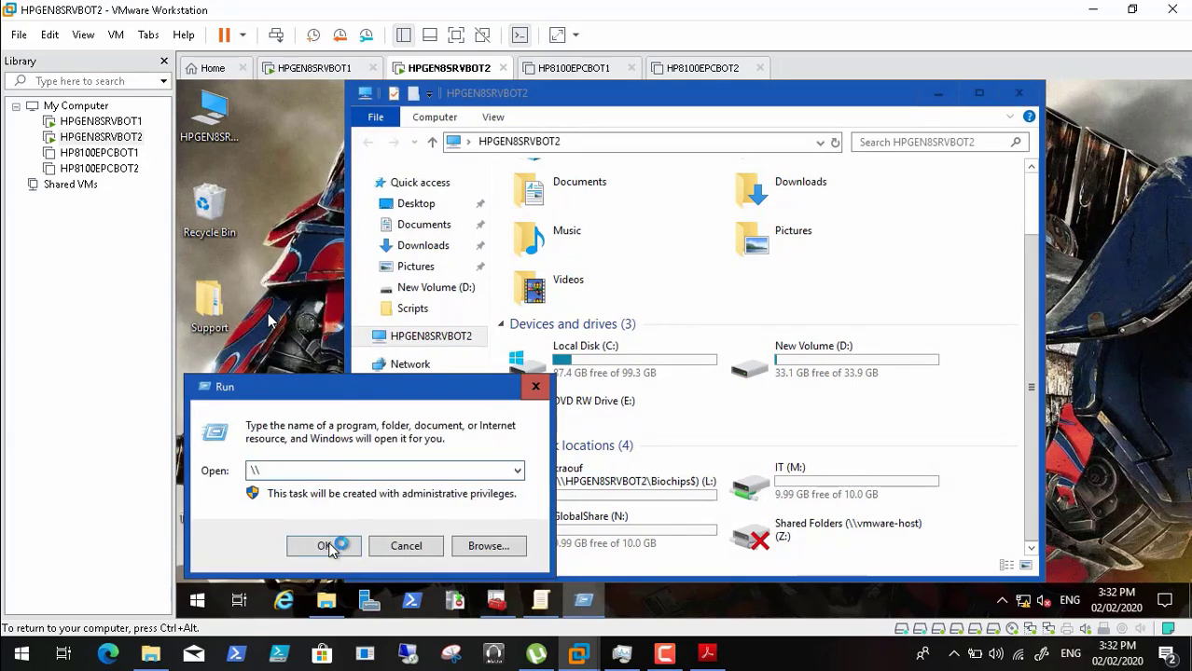
pyautogui.write('vm')
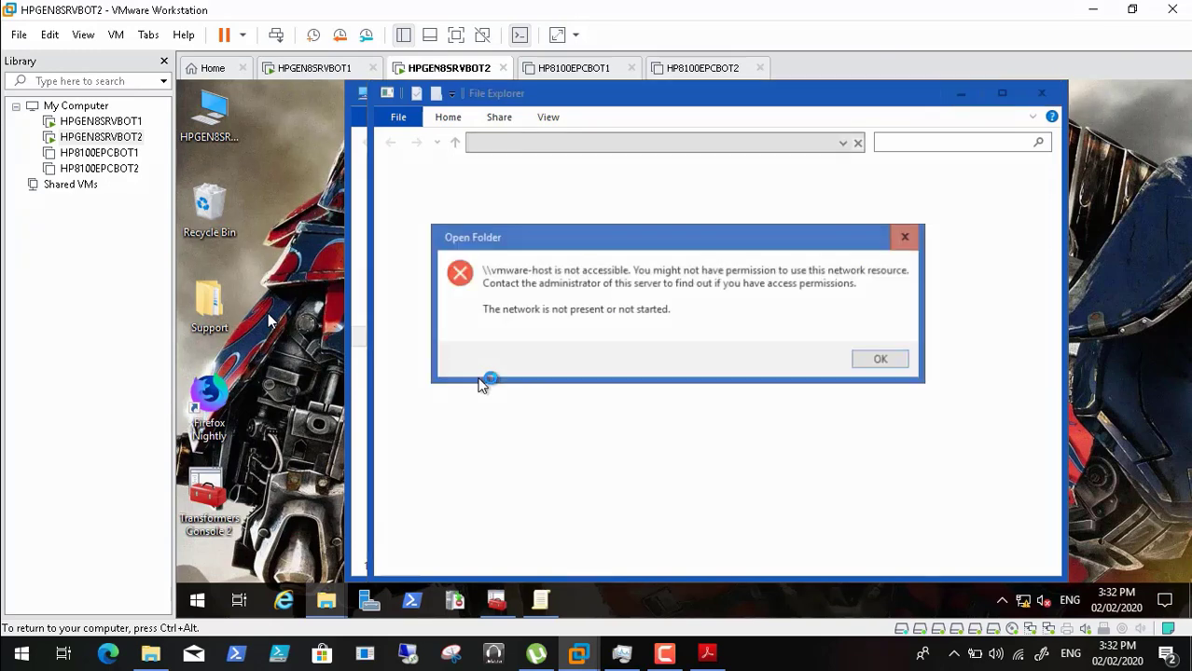
pyautogui.click(876, 360)
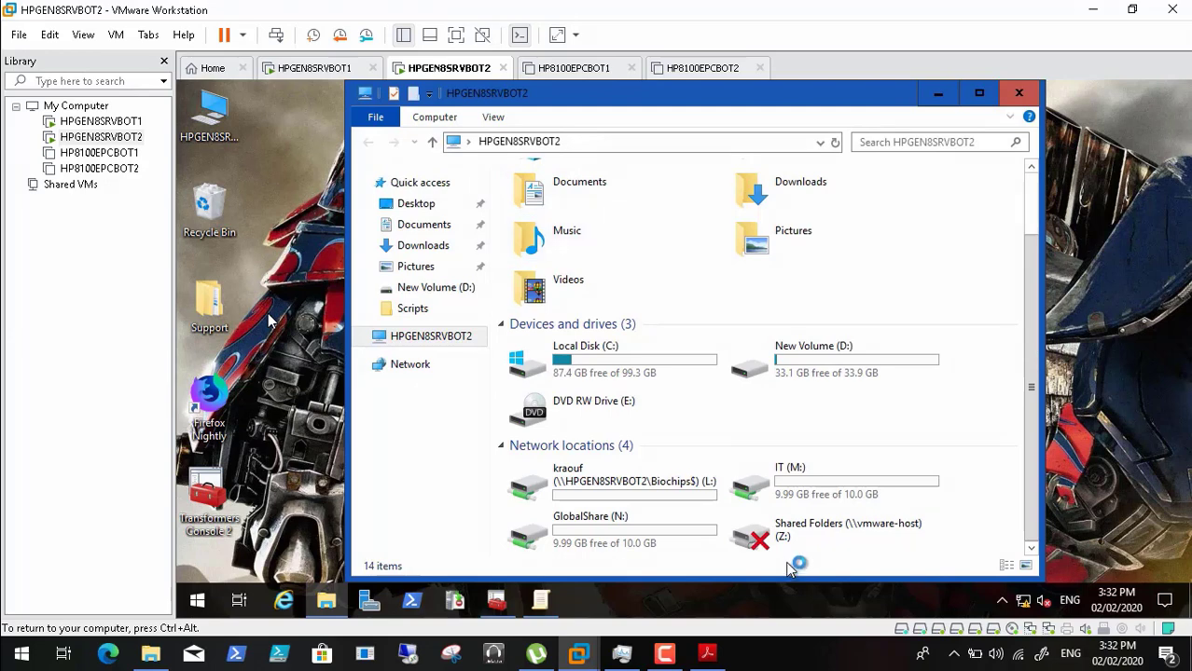
pyautogui.click(781, 545)
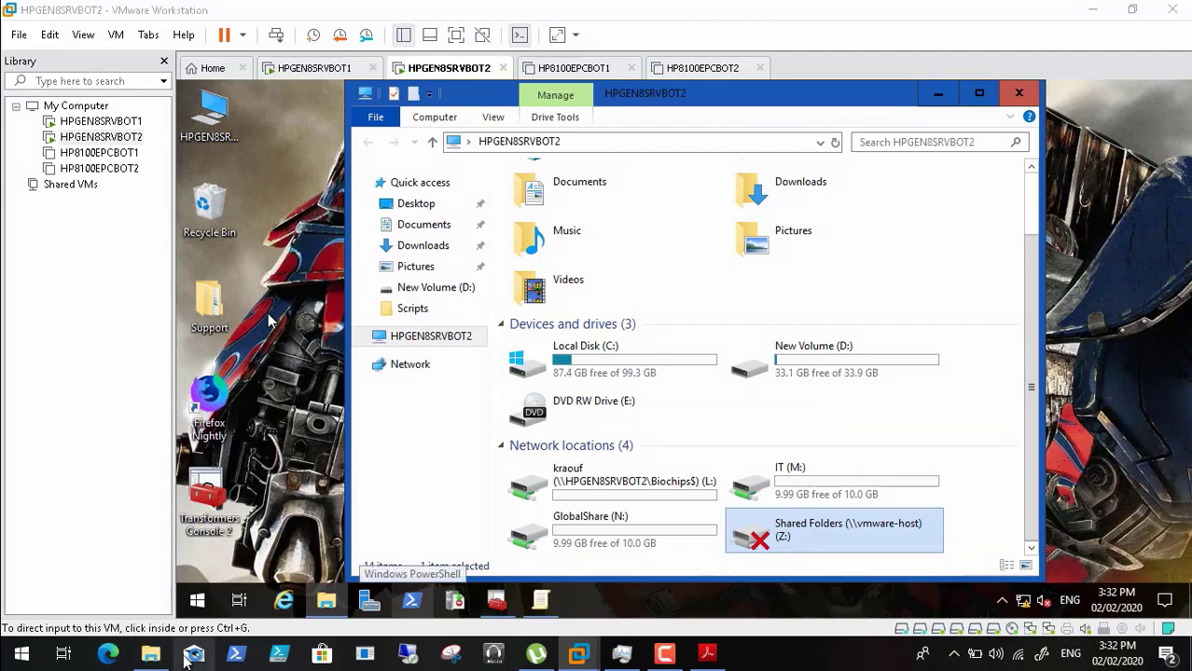
# - Copy the Default folder from Transformers in the host's File Explorer, then minimize it
pyautogui.click(148, 656)
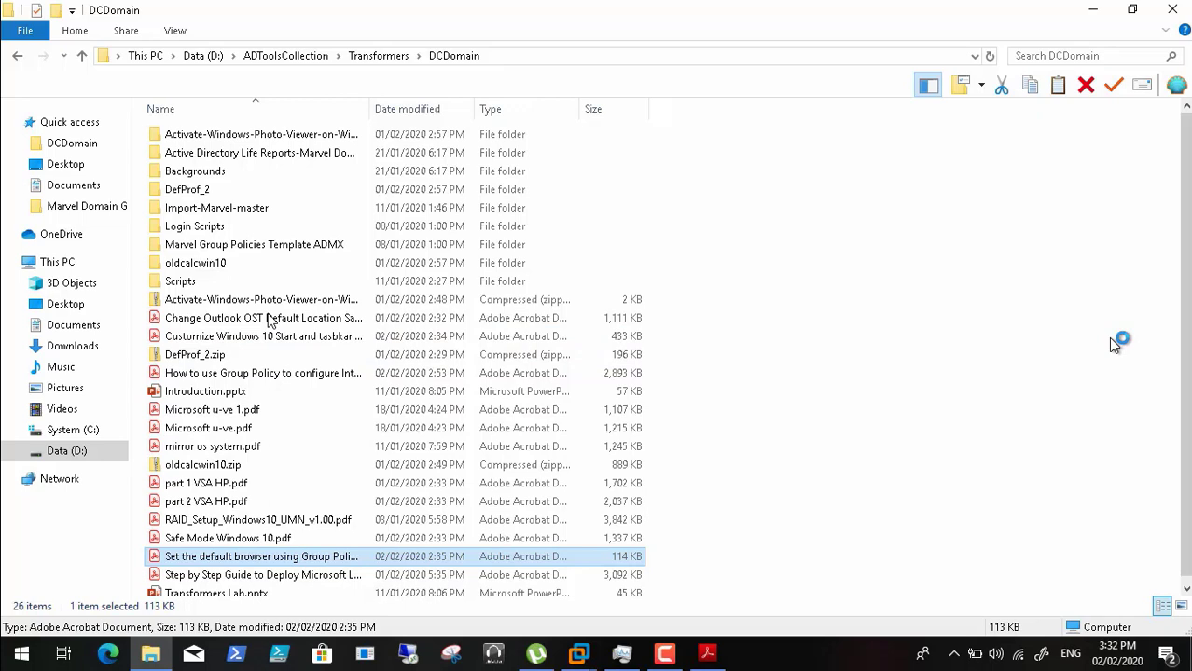
pyautogui.click(358, 57)
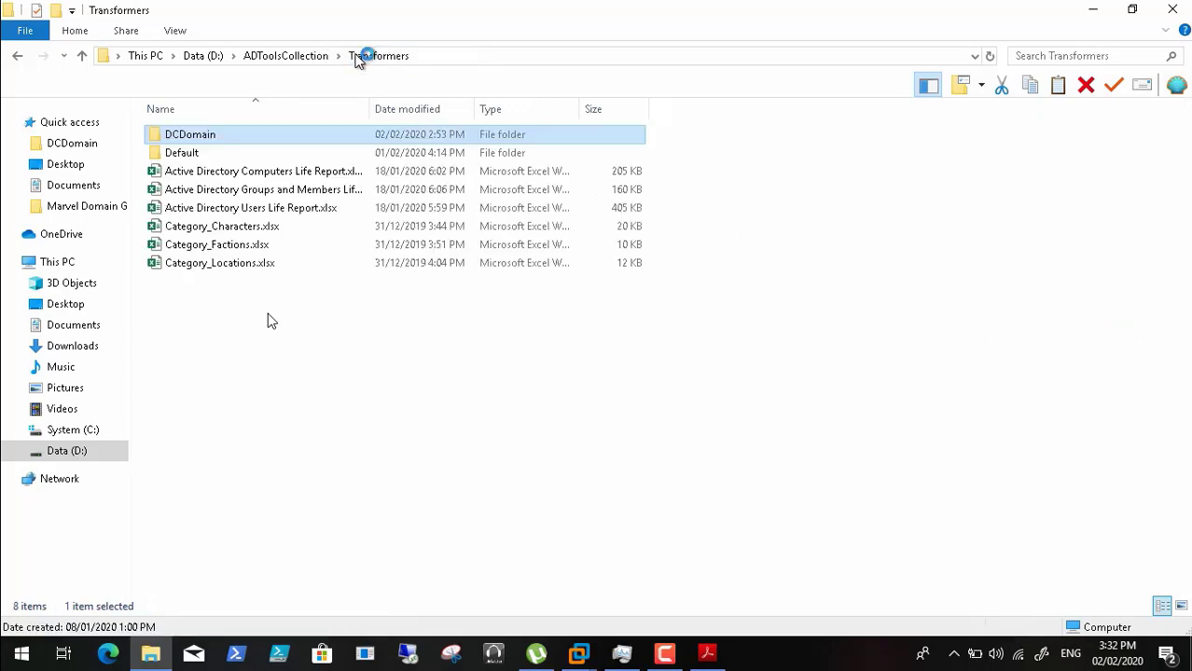
pyautogui.click(187, 157)
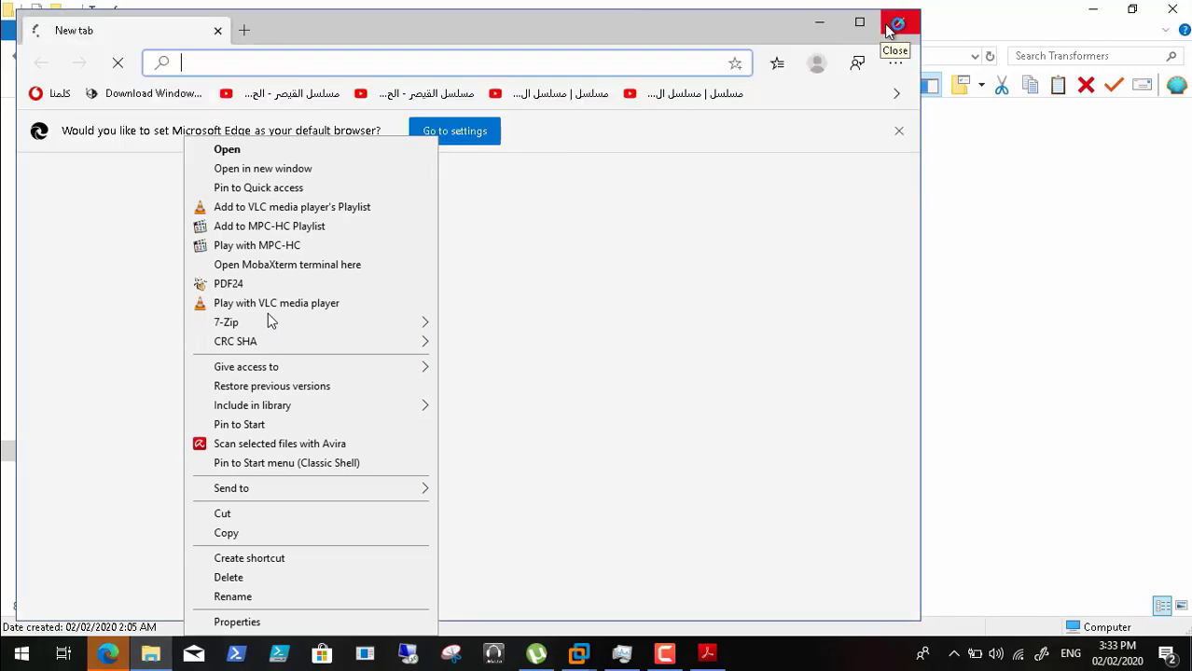
pyautogui.click(886, 31)
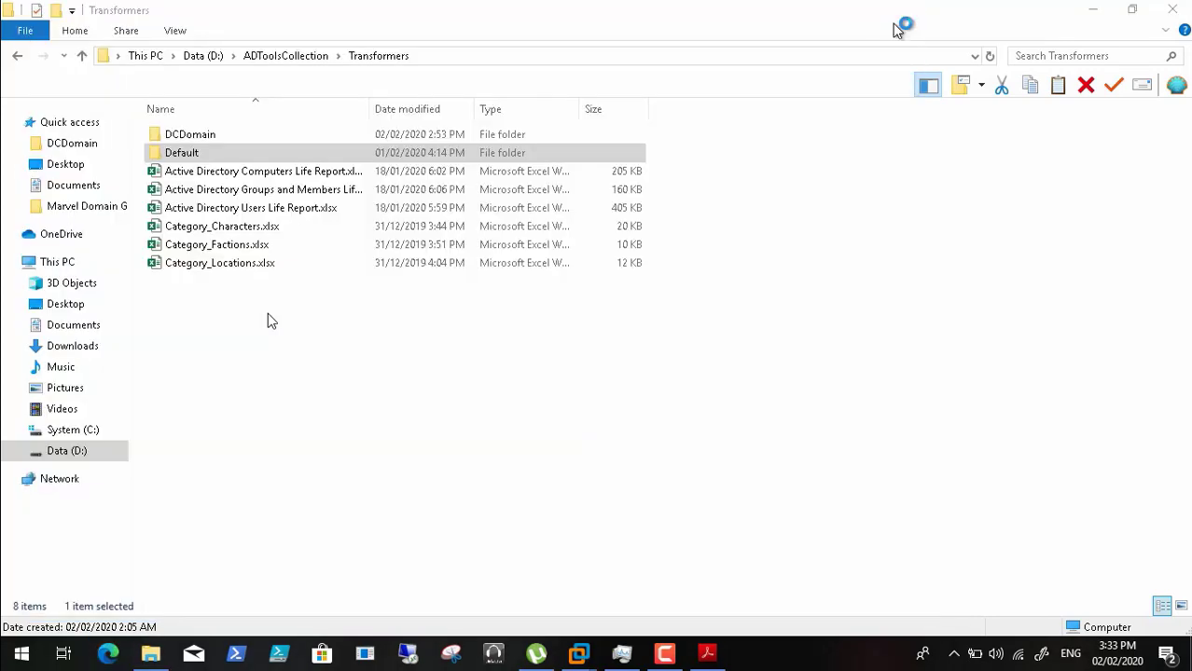
pyautogui.rightClick(201, 155)
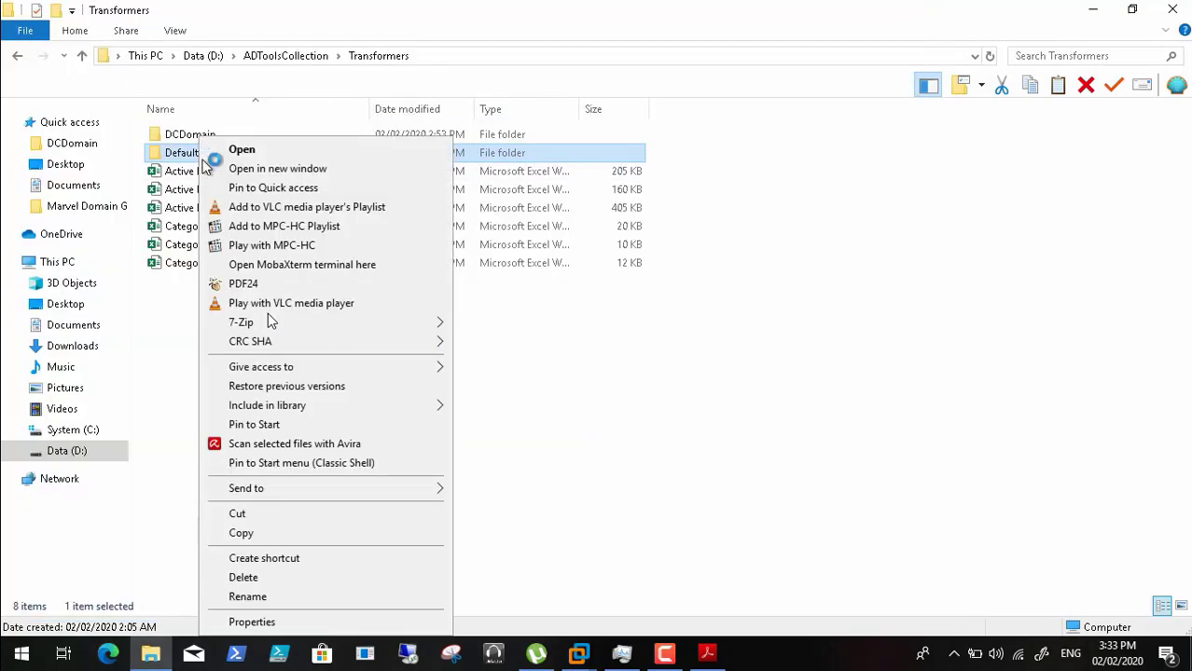
pyautogui.click(307, 534)
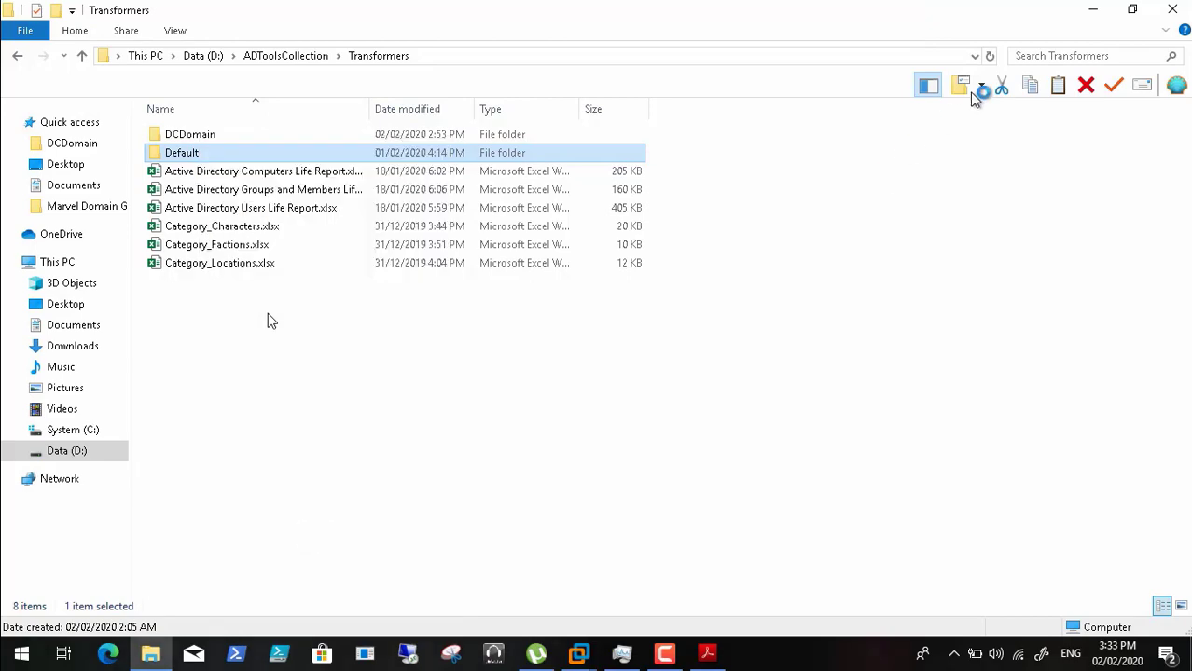
pyautogui.click(1097, 10)
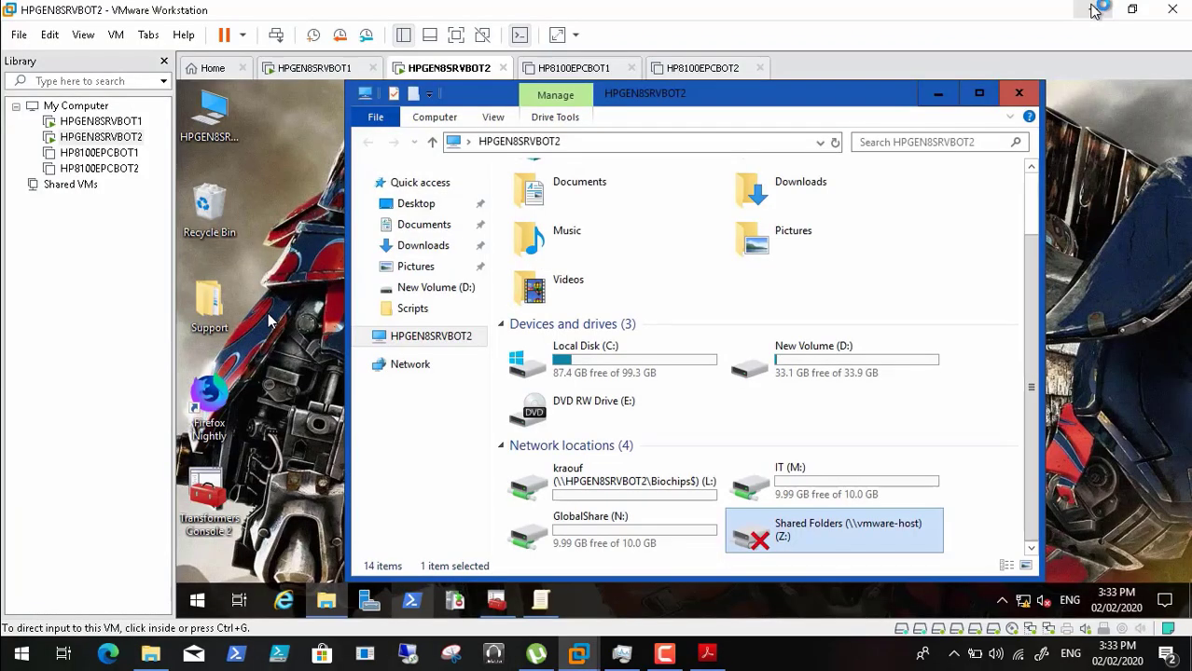
# - Paste the copied Default folder into D:\Transformers on the guest and close File Explorer
pyautogui.click(773, 364)
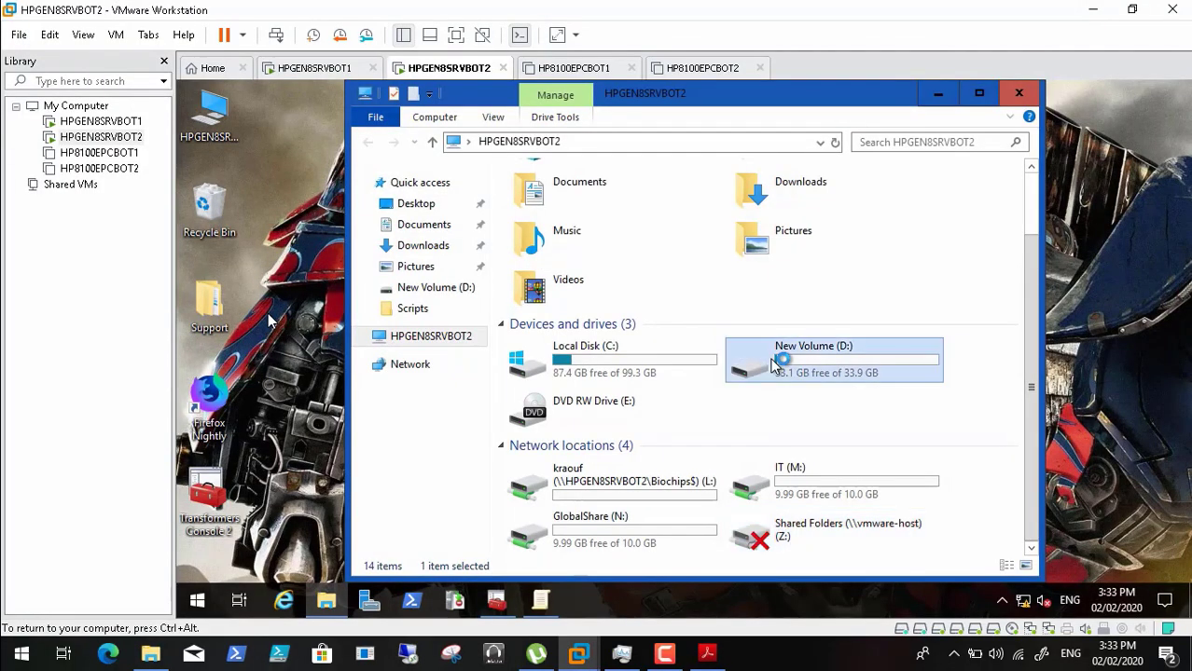
pyautogui.doubleClick(772, 364)
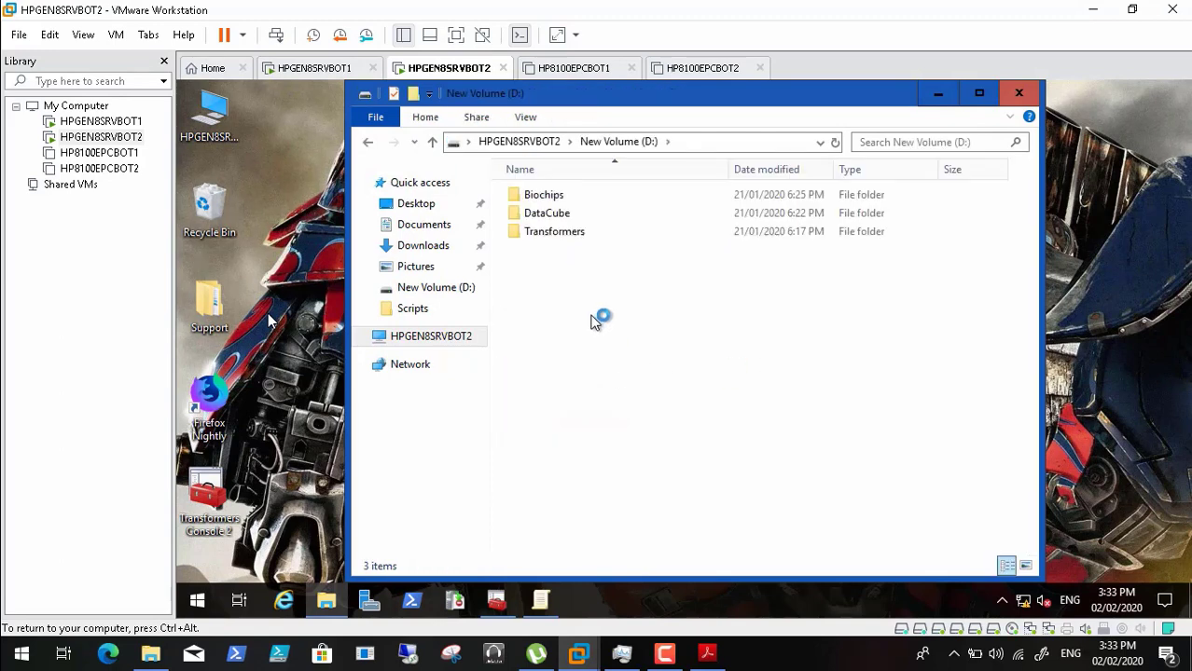
pyautogui.rightClick(615, 366)
pyautogui.moveTo(623, 364)
pyautogui.click(529, 229)
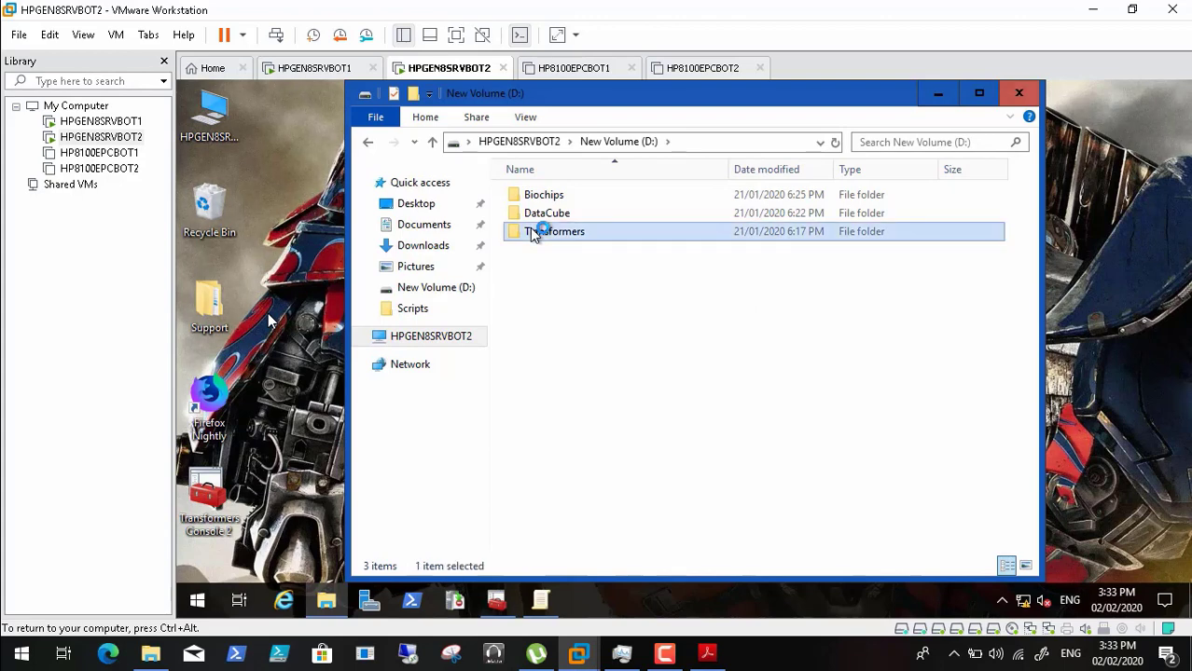
pyautogui.doubleClick(530, 229)
pyautogui.rightClick(589, 360)
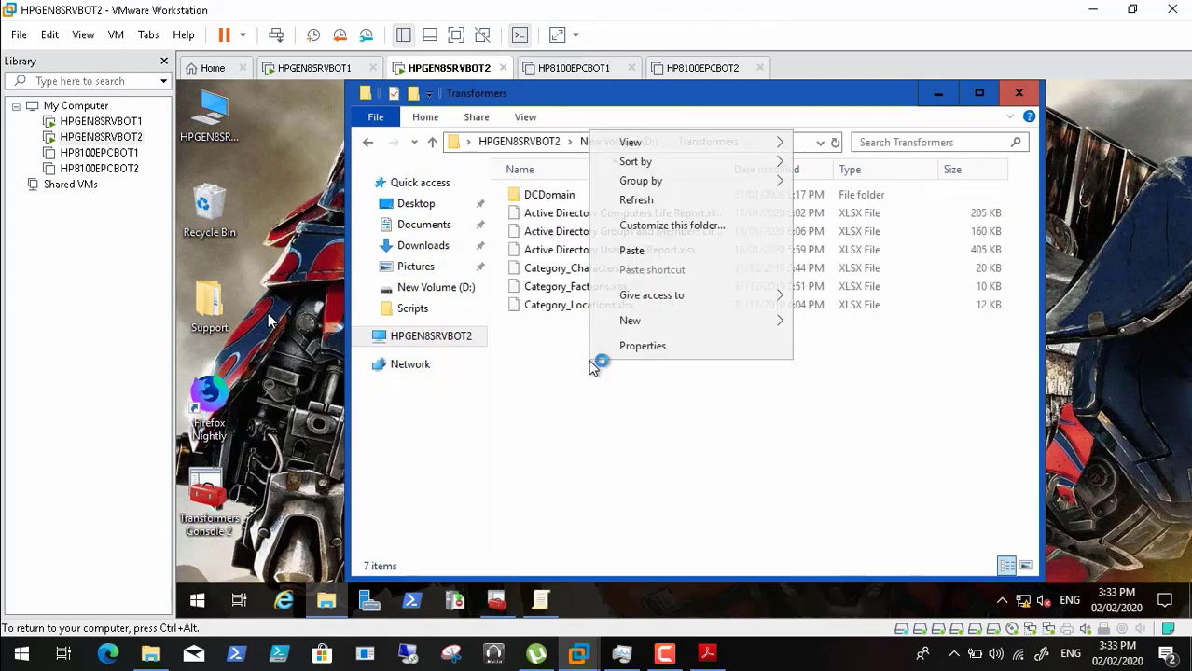
pyautogui.click(691, 251)
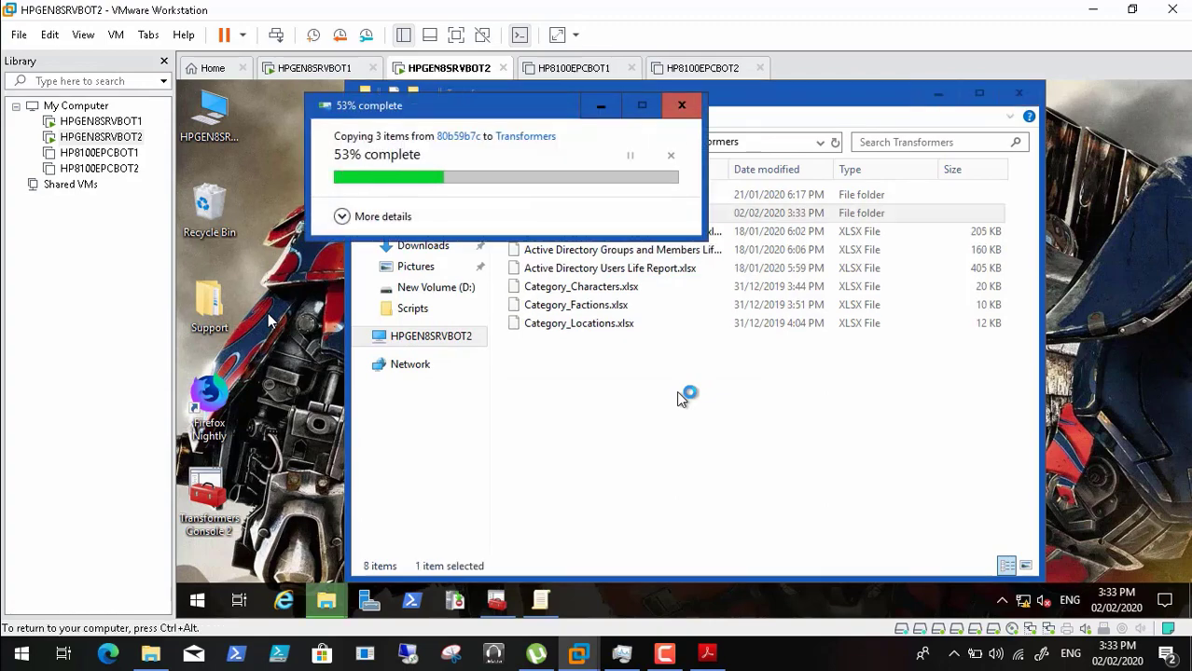
pyautogui.click(1020, 97)
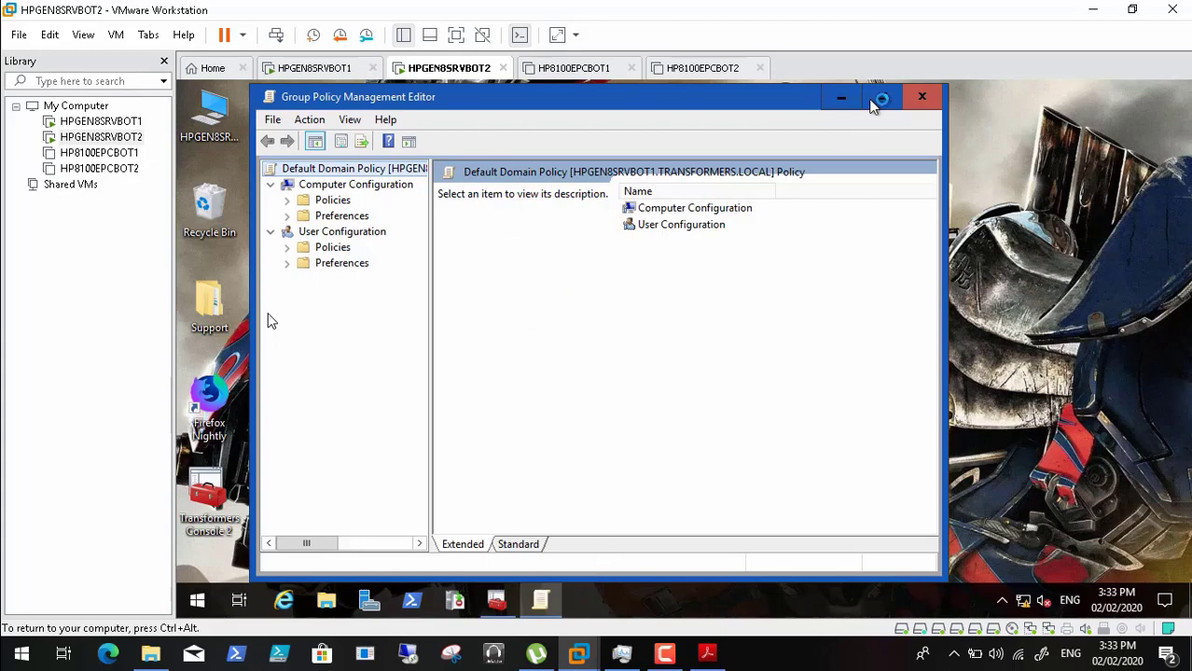
# - Maximize the editor and expand Policies > Administrative Templates > Windows Components > File Explorer, dismissing the ADMX error
pyautogui.click(880, 97)
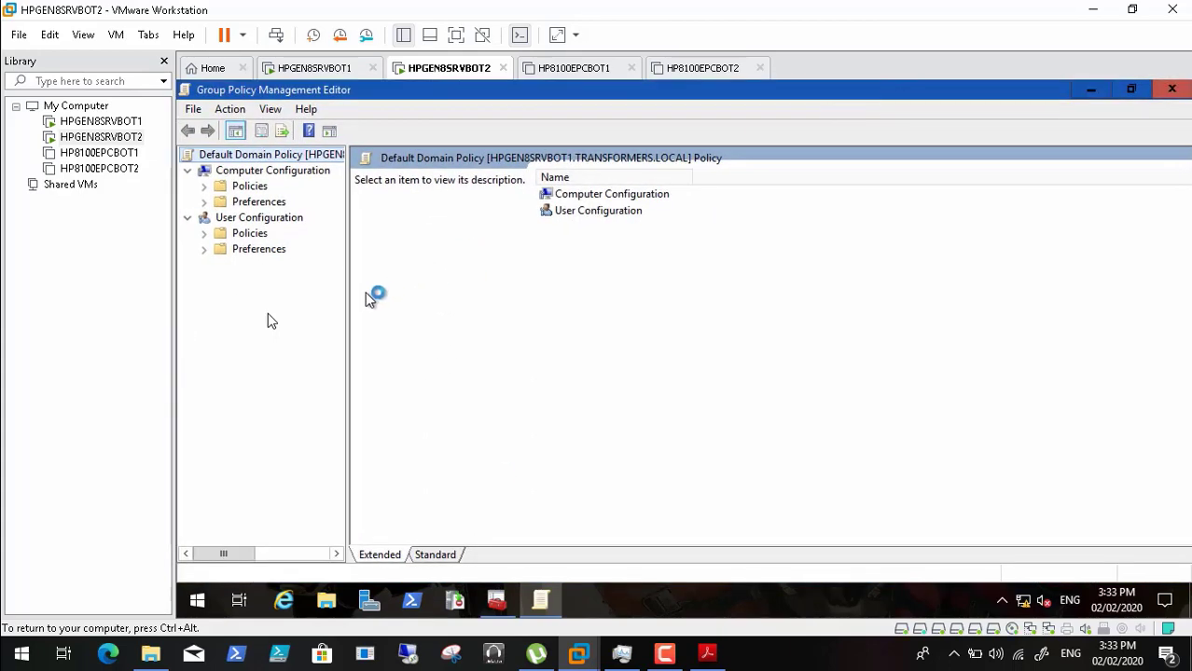
pyautogui.moveTo(347, 296); pyautogui.dragTo(409, 297)
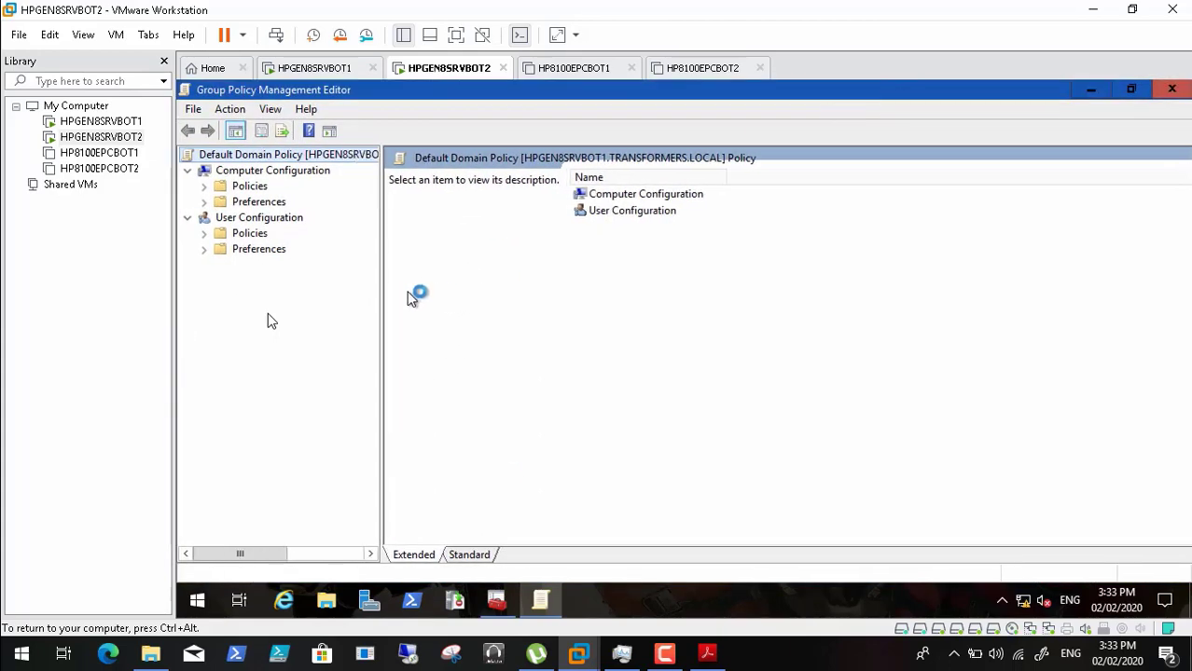
pyautogui.click(204, 186)
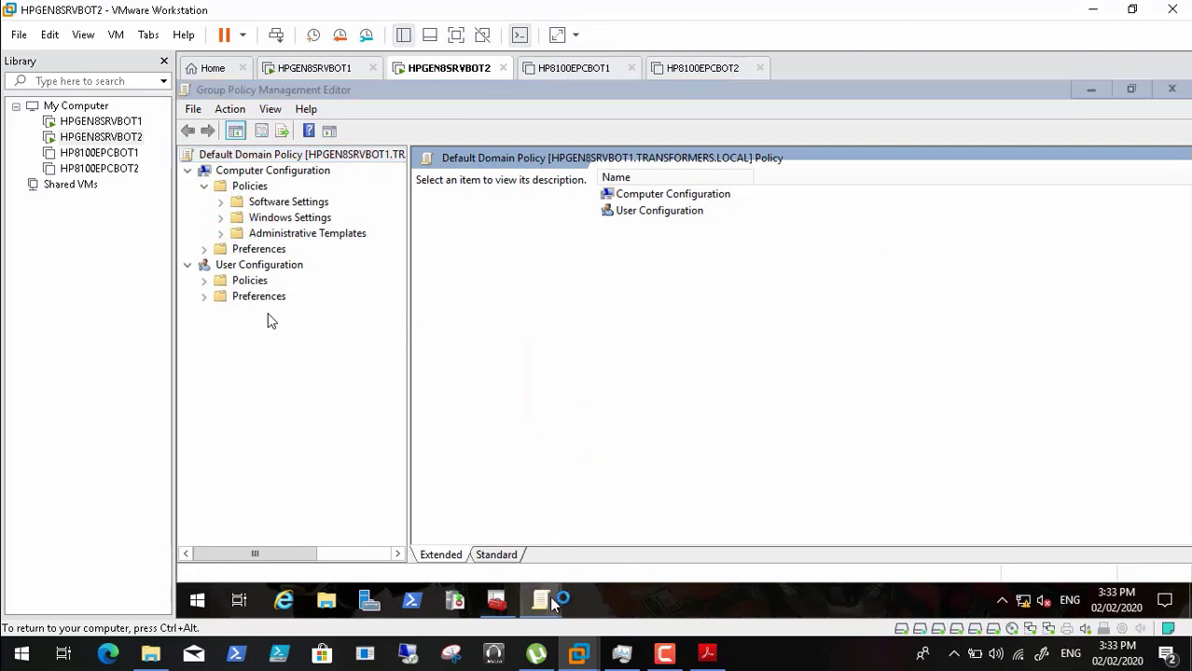
pyautogui.moveTo(553, 605)
pyautogui.click(646, 541)
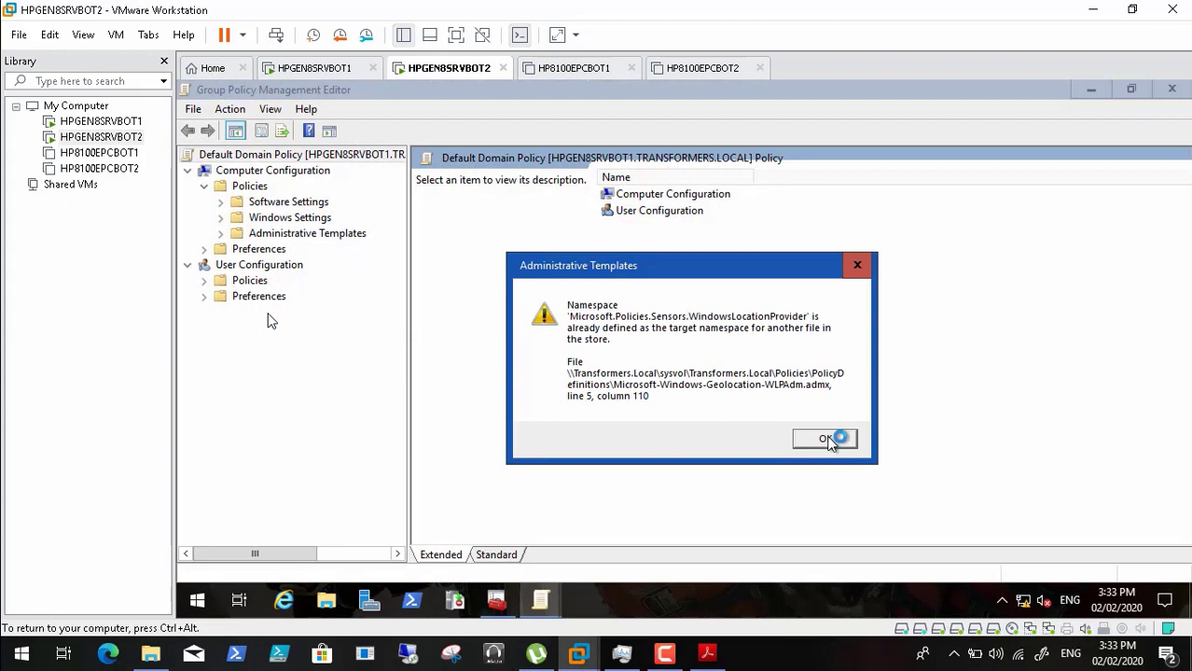
pyautogui.click(826, 439)
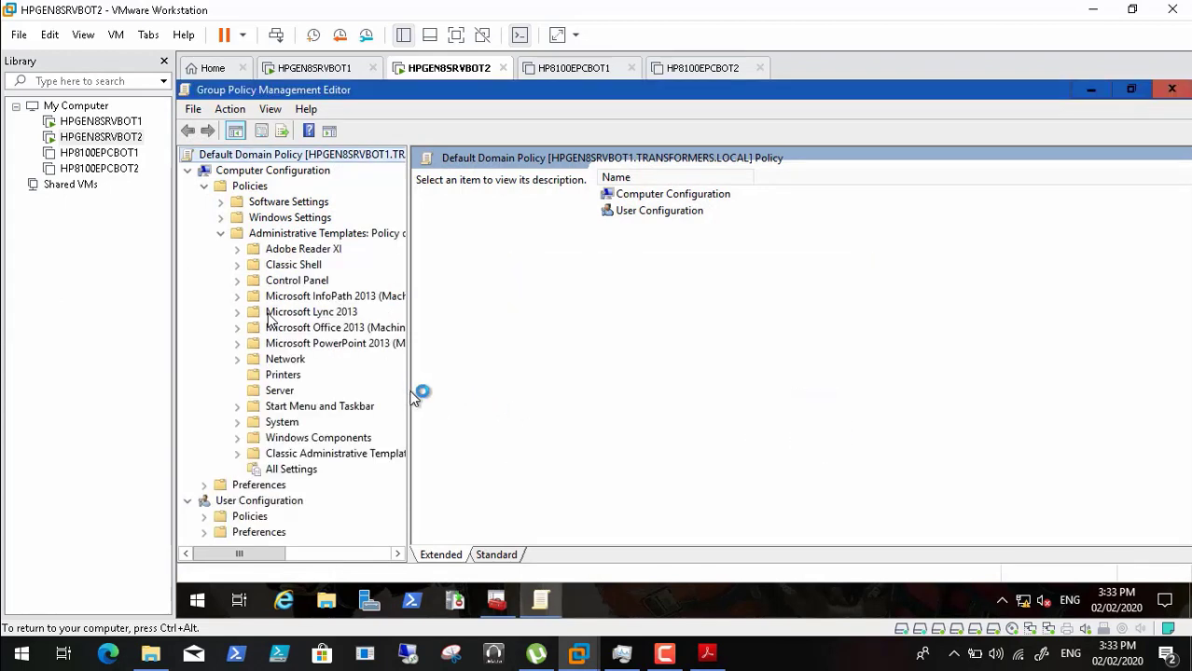
pyautogui.moveTo(411, 390); pyautogui.dragTo(480, 392)
pyautogui.click(237, 437)
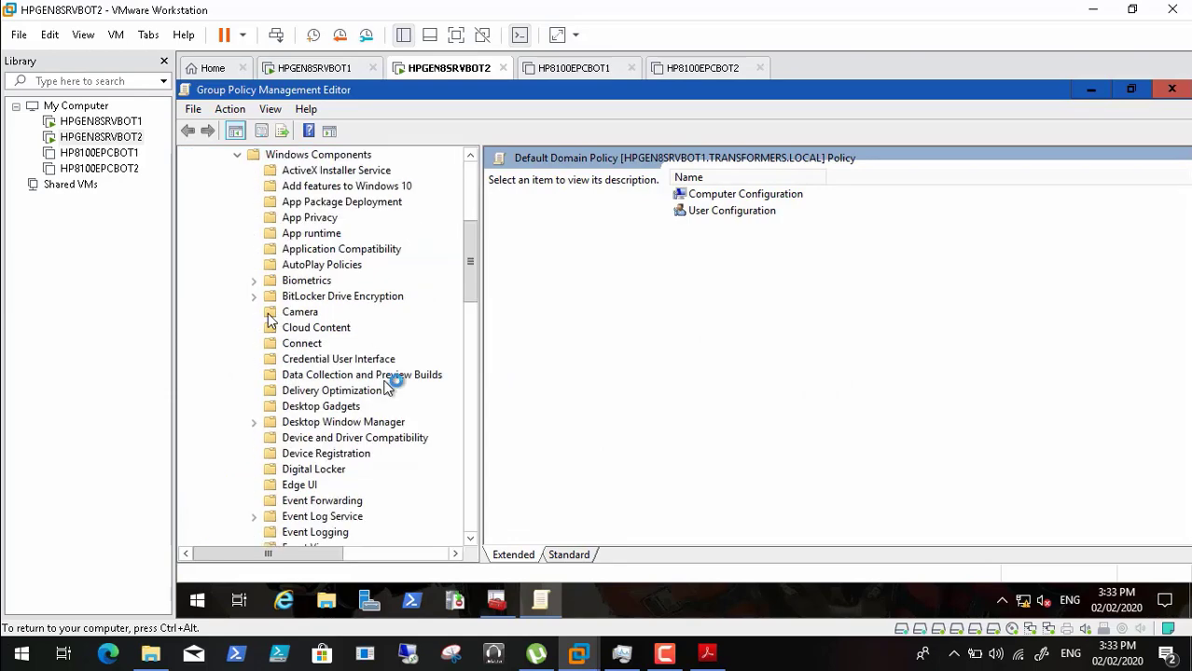
pyautogui.moveTo(476, 241); pyautogui.dragTo(478, 325)
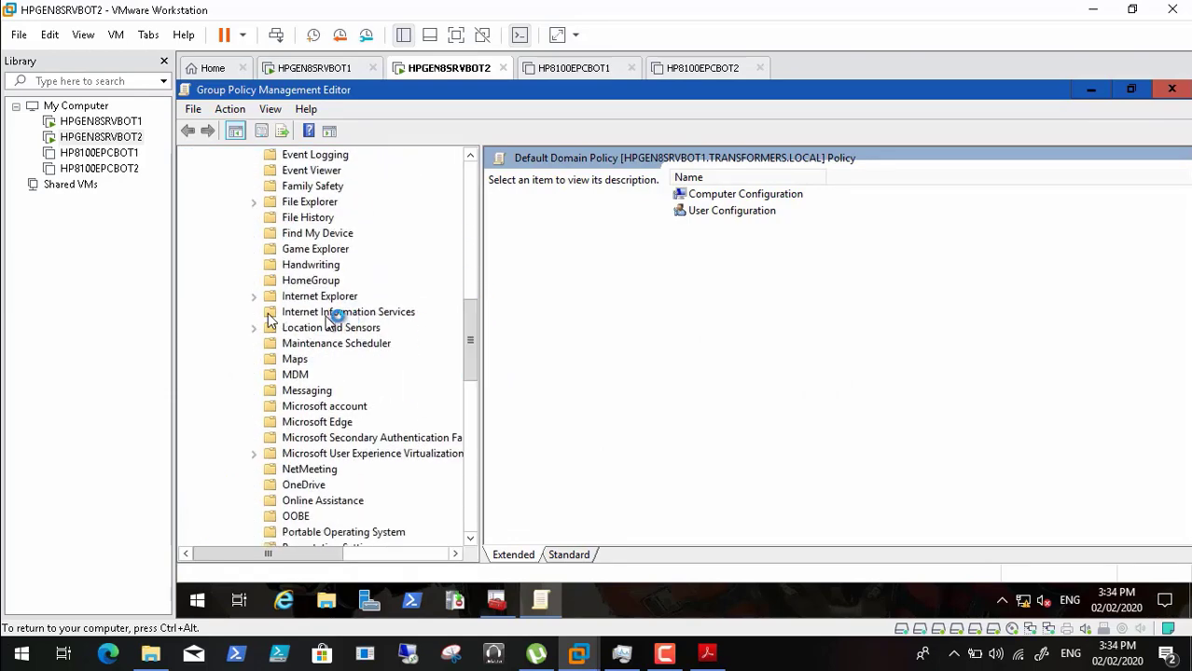
pyautogui.click(254, 202)
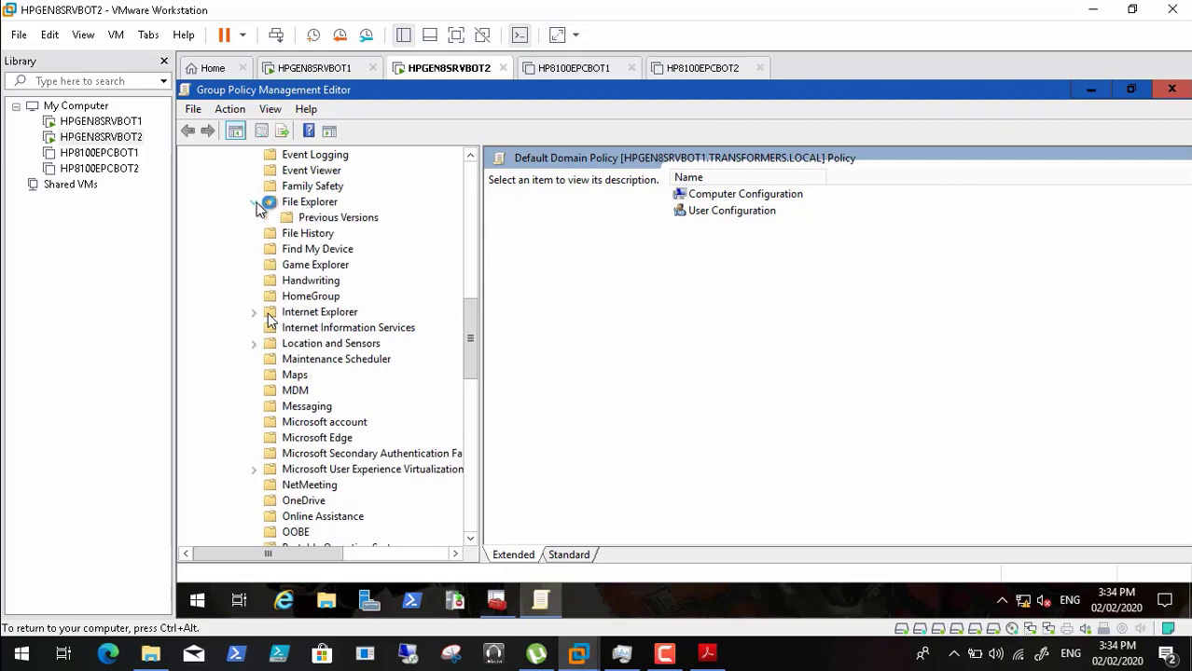
# - Check the guide, select Set a default associations configuration file, then minimize the editor
pyautogui.click(707, 655)
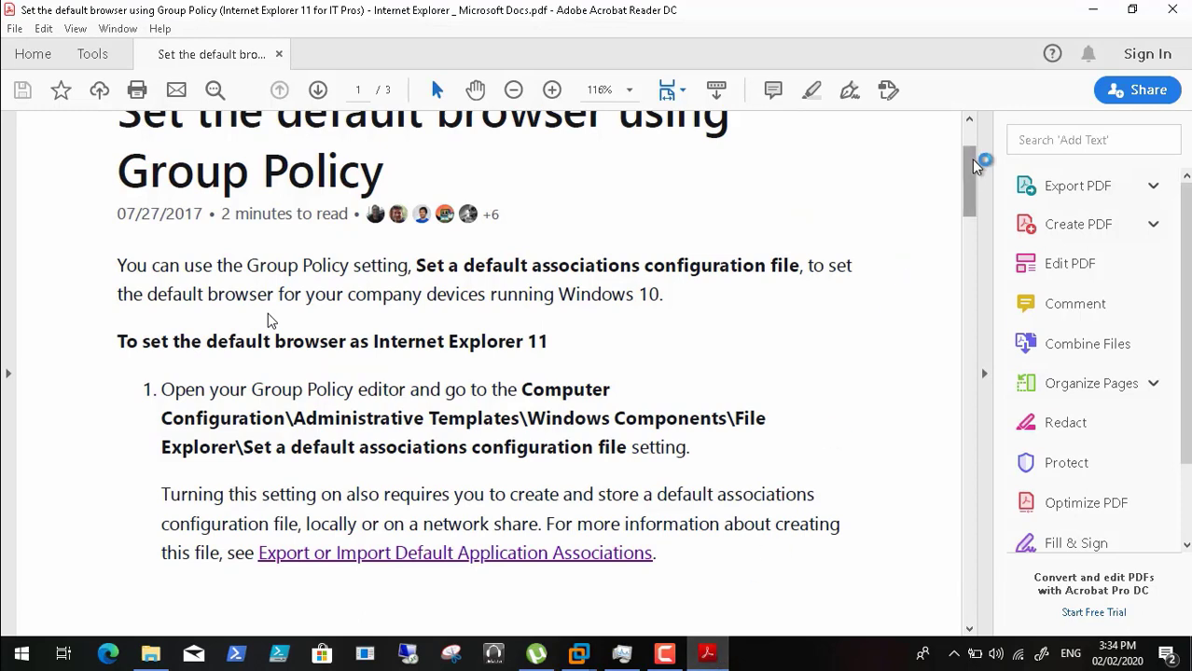
pyautogui.click(1096, 11)
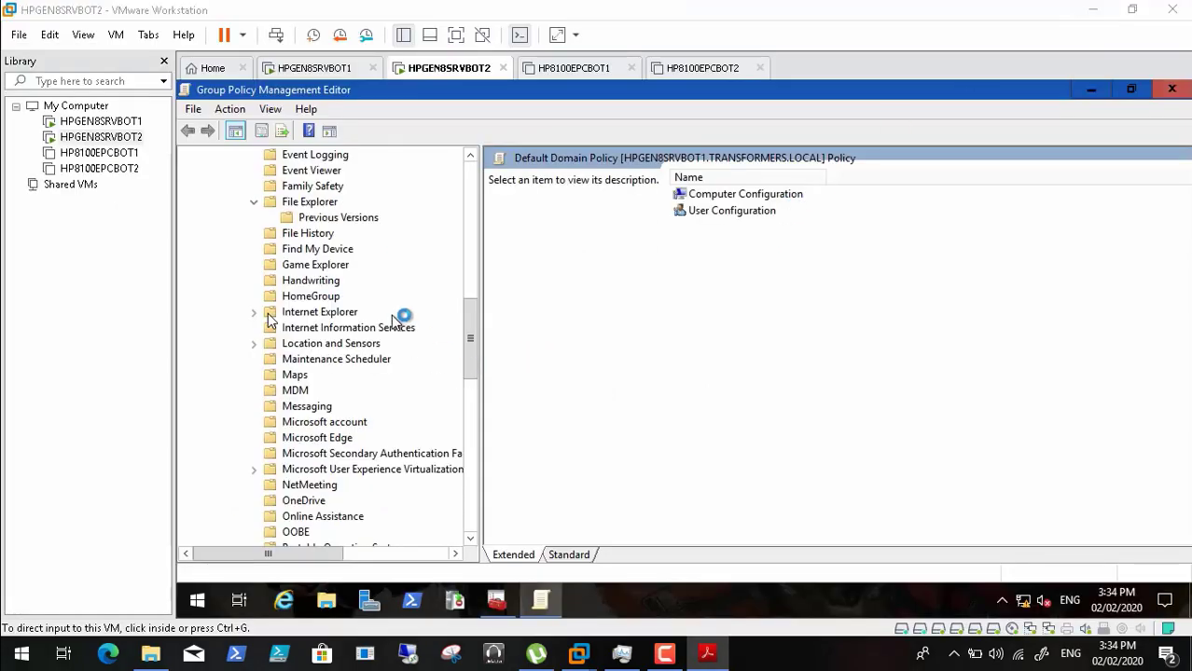
pyautogui.click(321, 203)
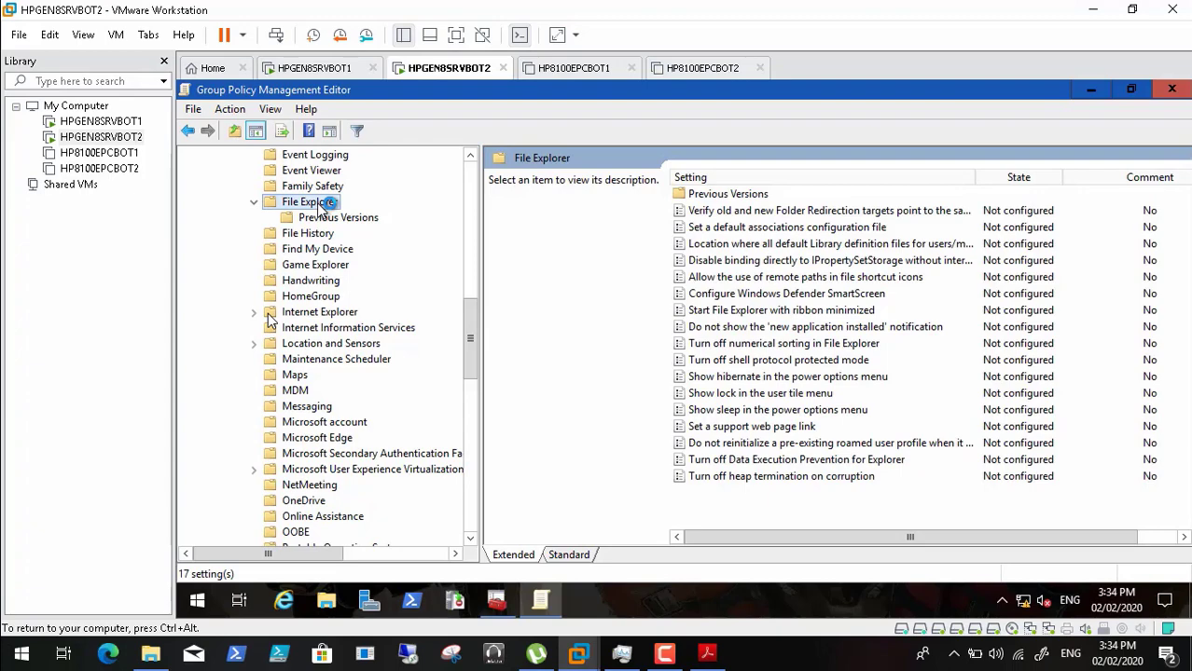
pyautogui.click(718, 227)
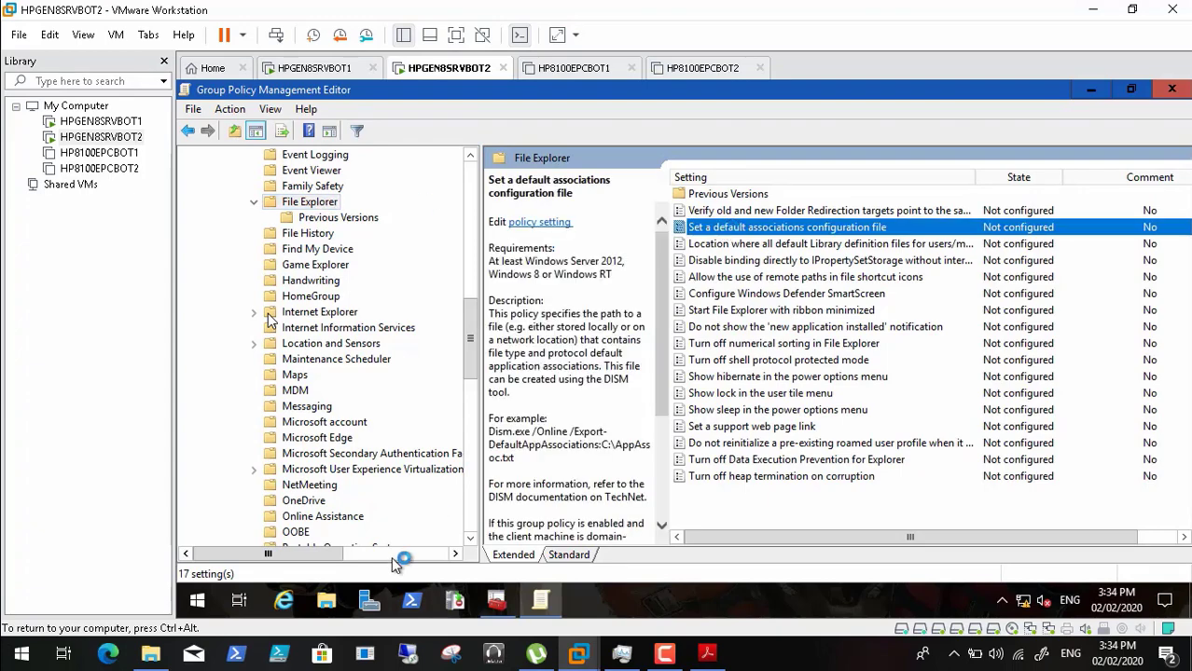
pyautogui.click(1085, 93)
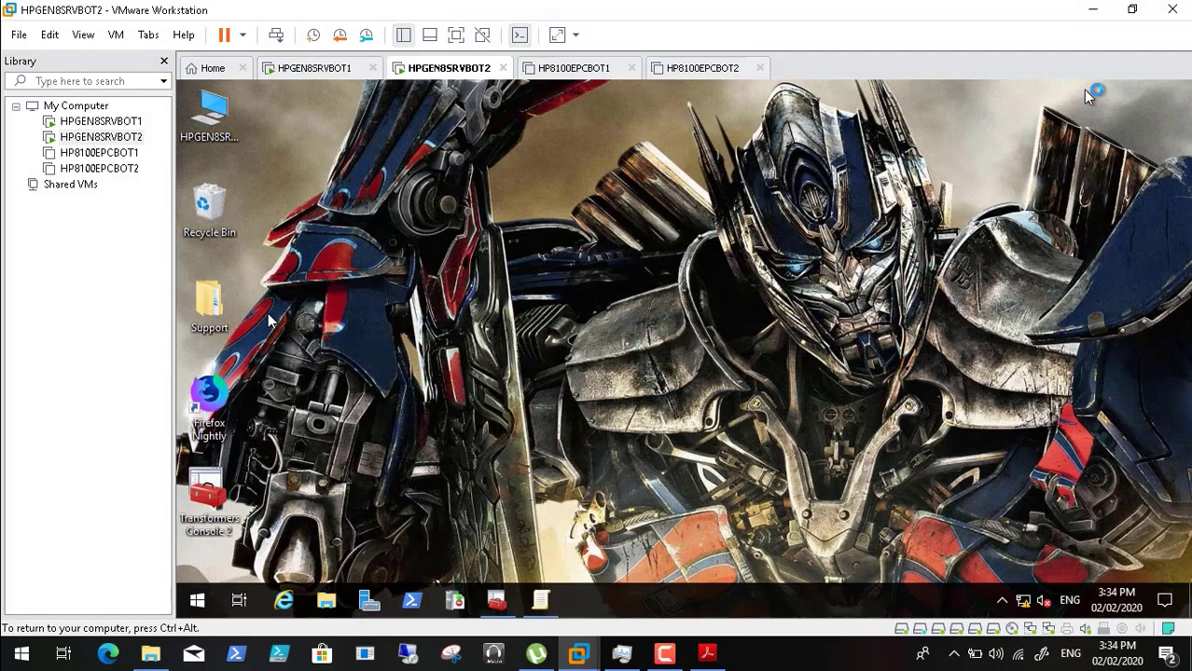
# - Navigate to the Default folder under Transformers on New Volume (D:)
pyautogui.doubleClick(193, 103)
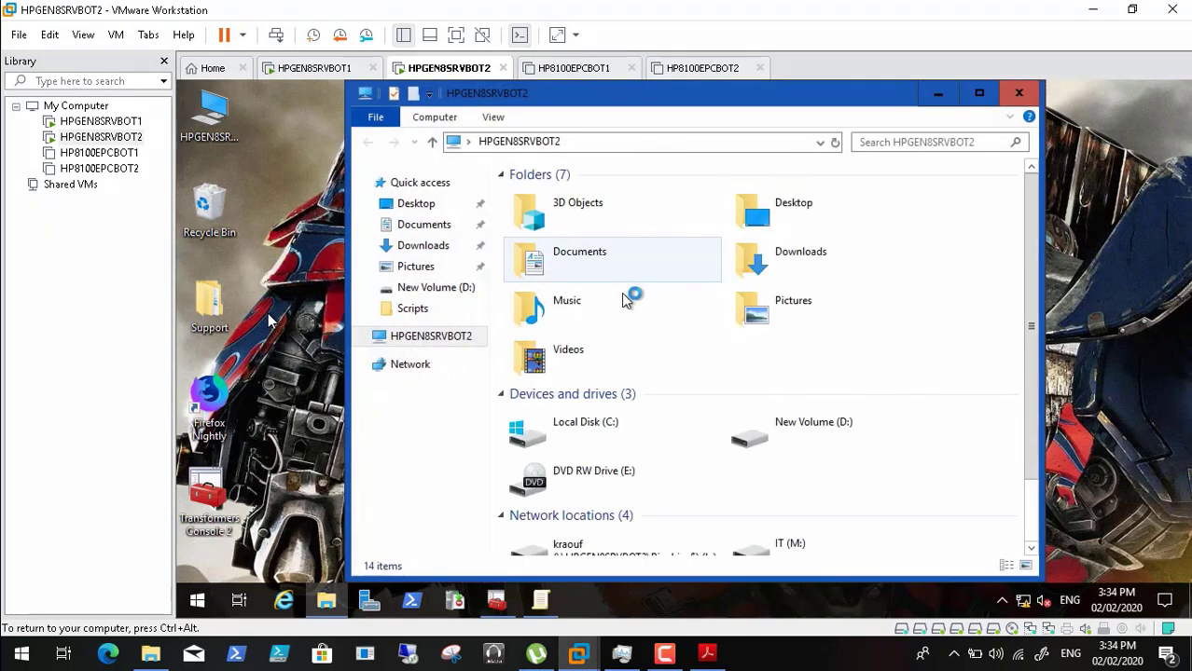
pyautogui.doubleClick(779, 431)
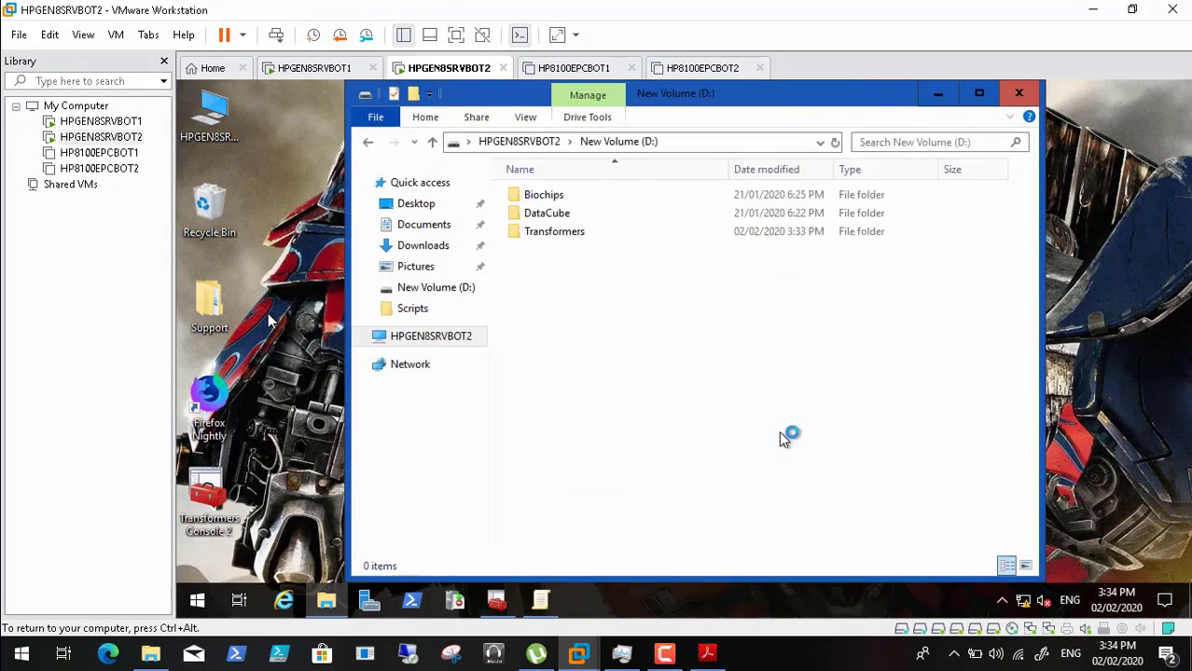
pyautogui.click(558, 231)
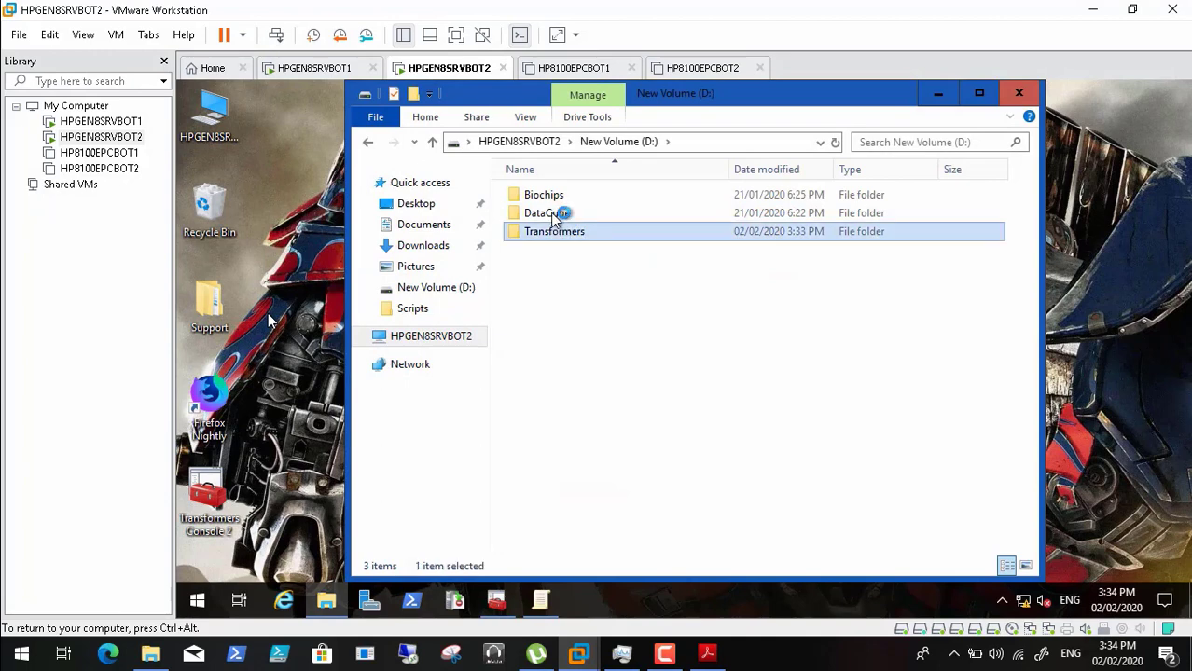
pyautogui.doubleClick(540, 214)
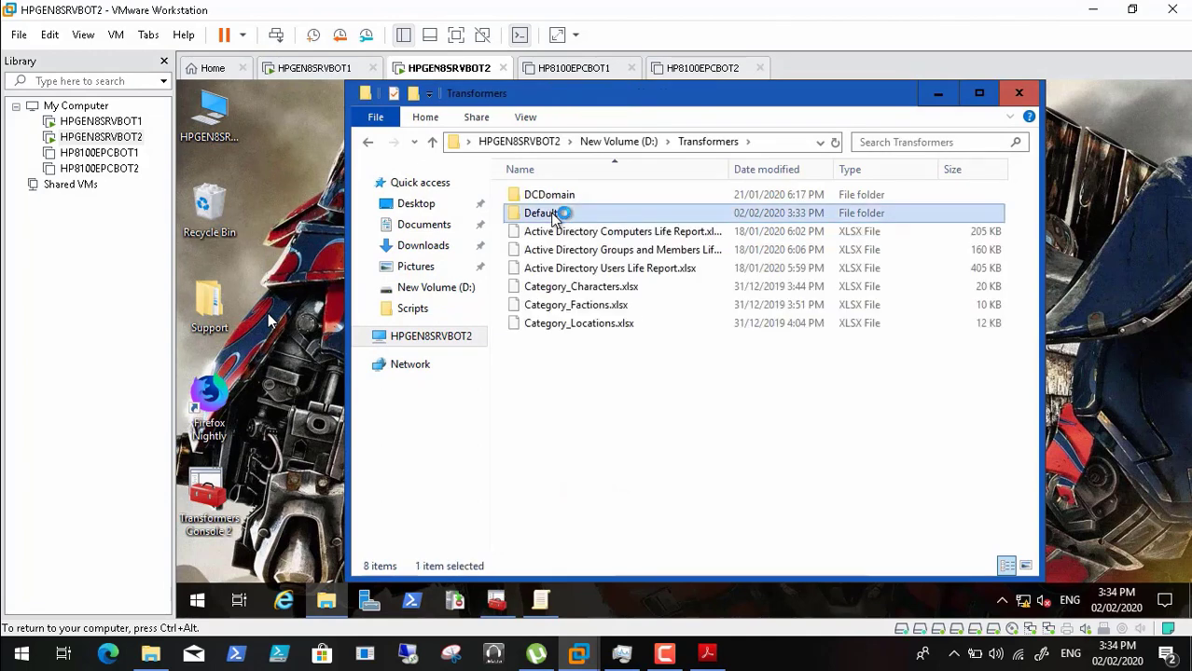
# - Copy the Defaultassapp and startlayout XML files, close the folder, and open Run
pyautogui.click(558, 213)
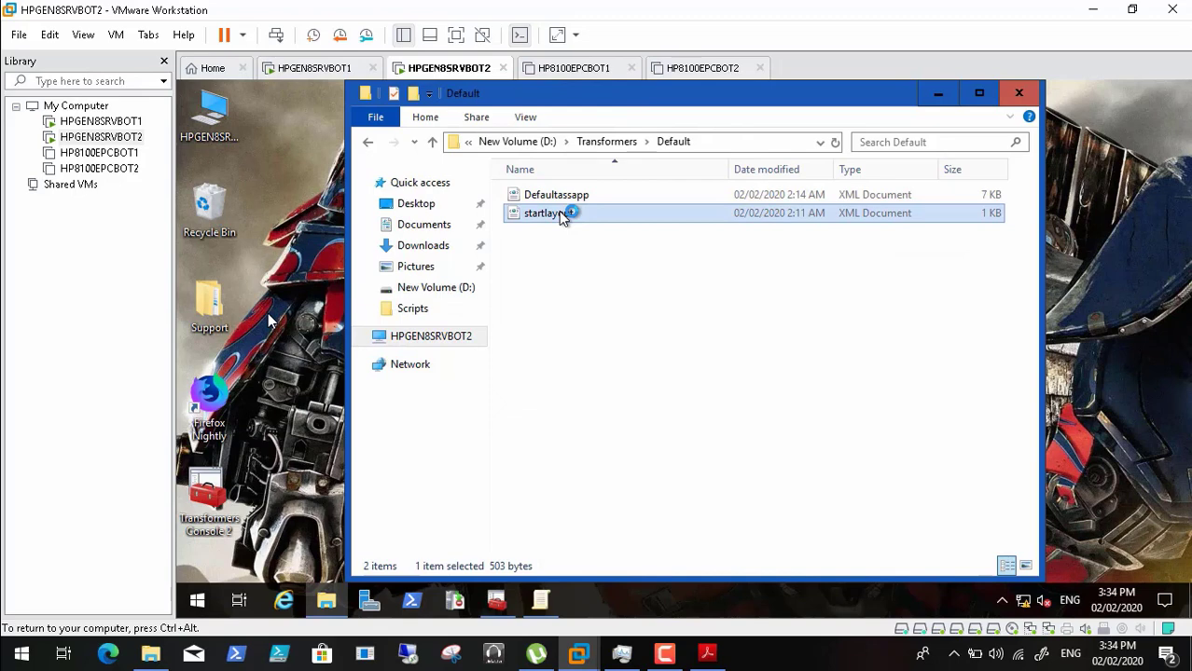
pyautogui.keyDown('ctrl'); pyautogui.click(566, 198); pyautogui.keyUp('ctrl')
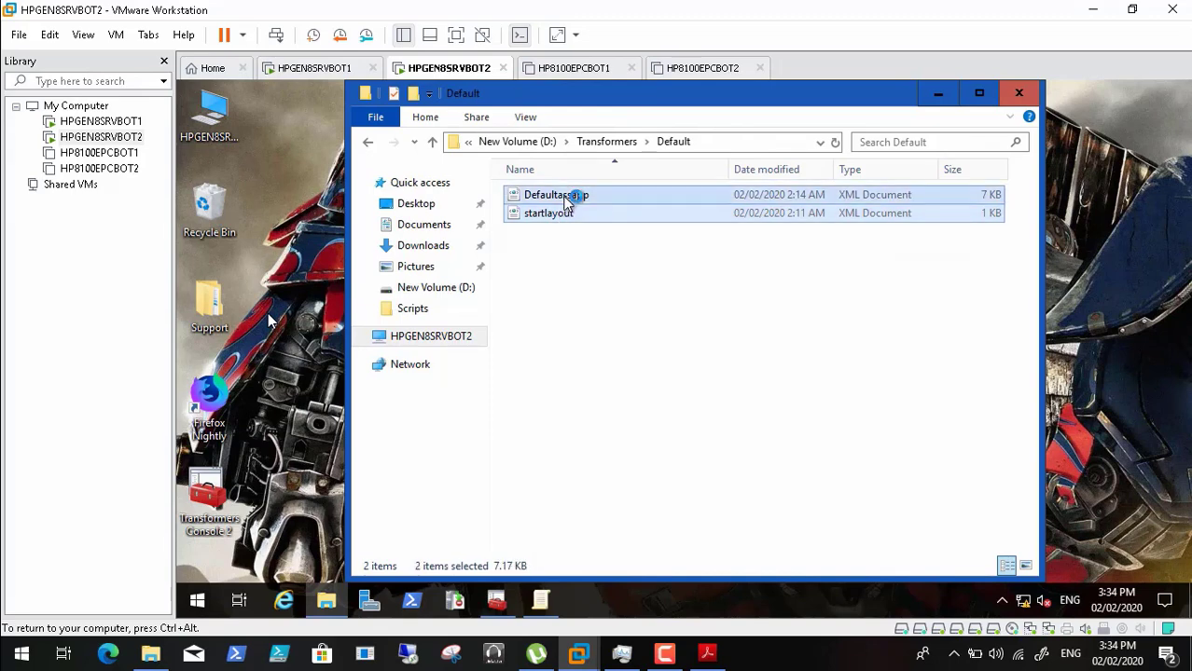
pyautogui.rightClick(566, 201)
pyautogui.click(643, 436)
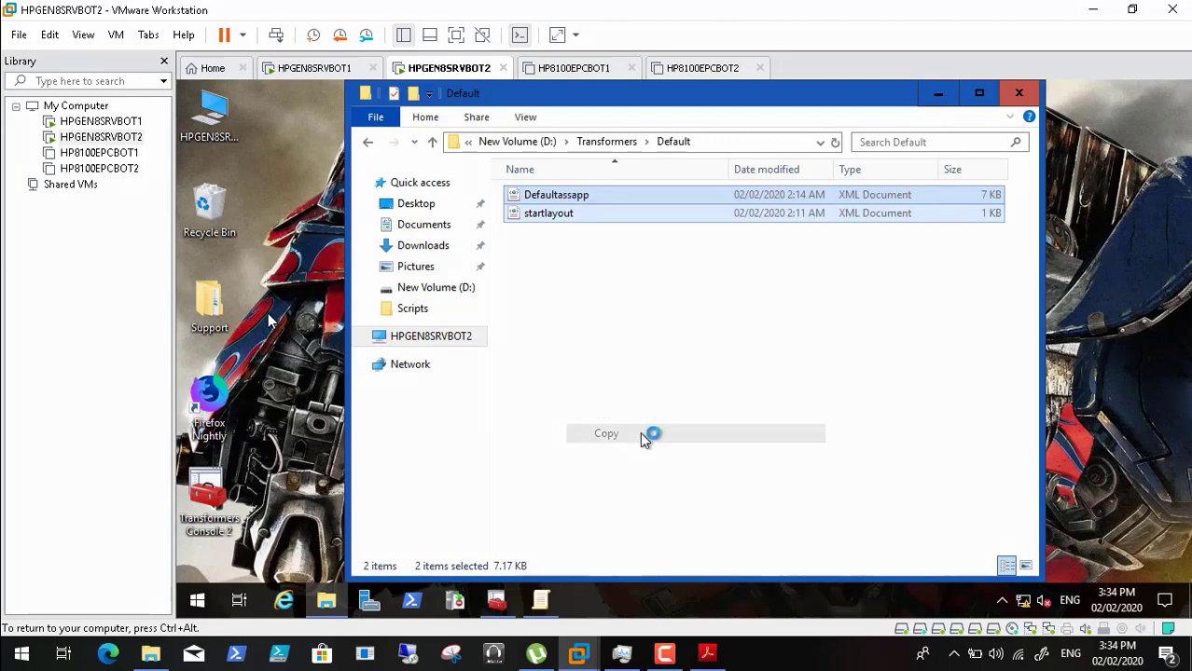
pyautogui.click(1018, 95)
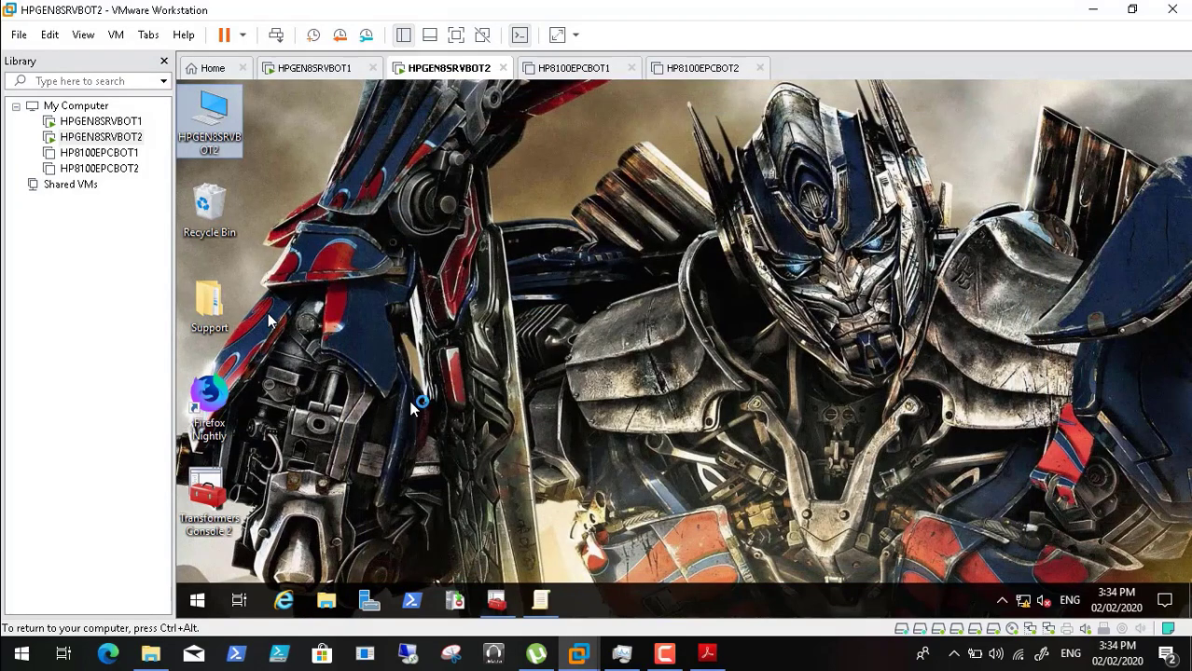
pyautogui.rightClick(202, 596)
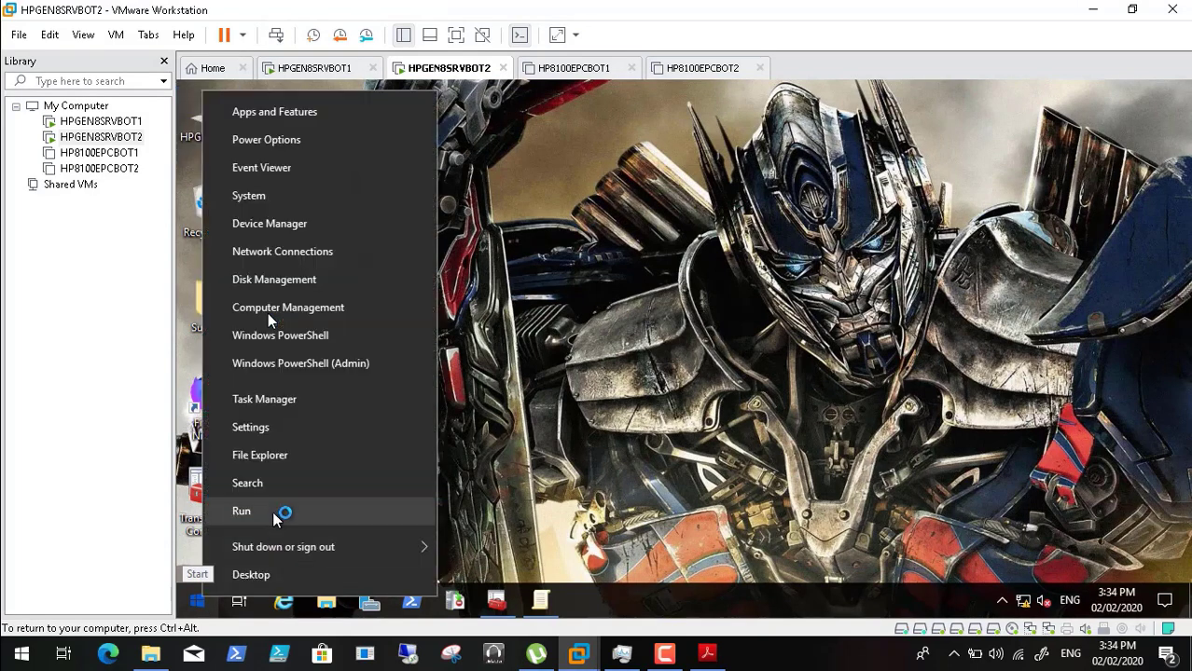
pyautogui.click(275, 515)
# - Paste Defaultassapp and startlayout into \\192.168.2.8\Backgrounds, then close that window
pyautogui.write('\\')
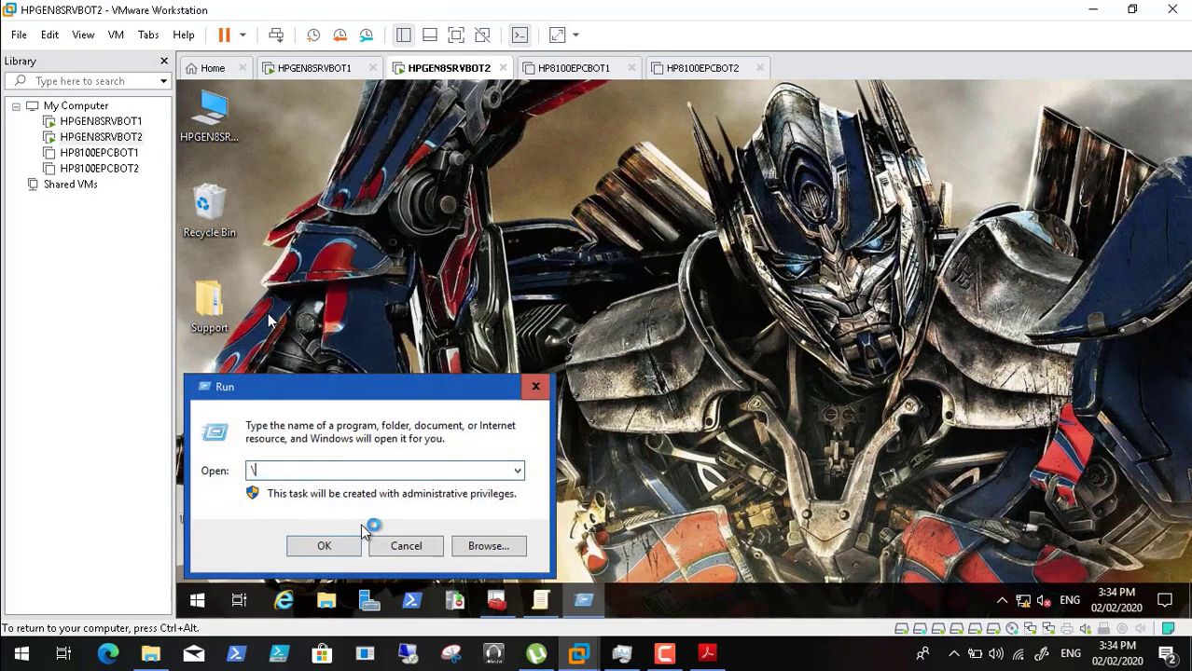
pyautogui.write('\\')
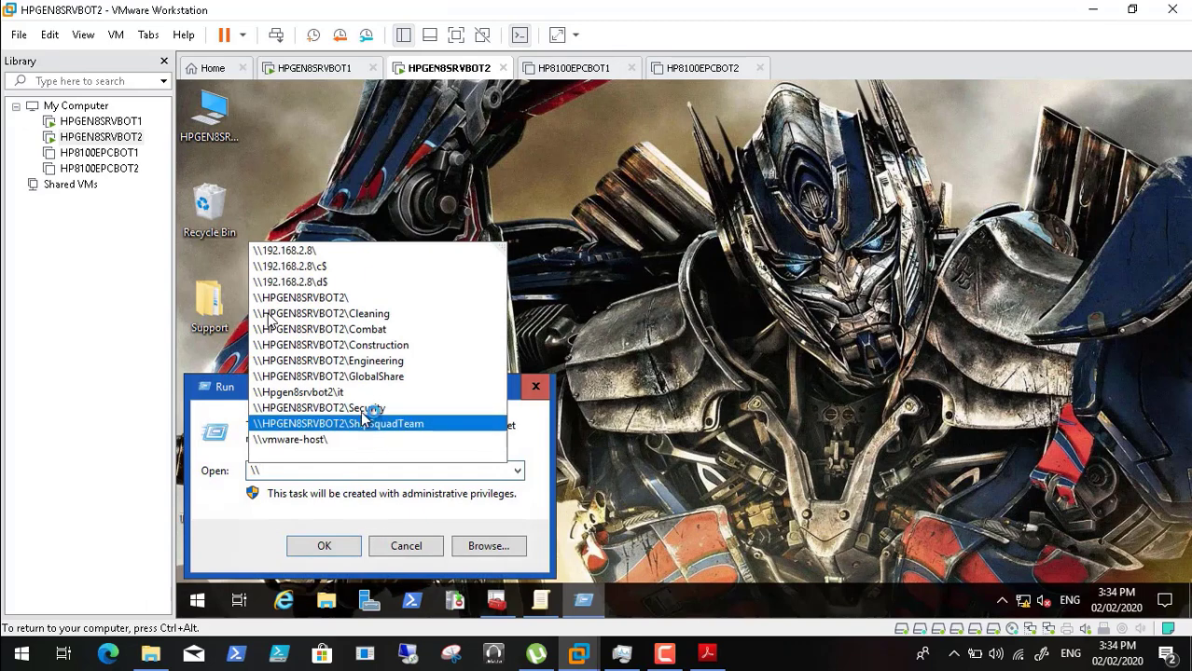
pyautogui.click(373, 258)
pyautogui.click(343, 546)
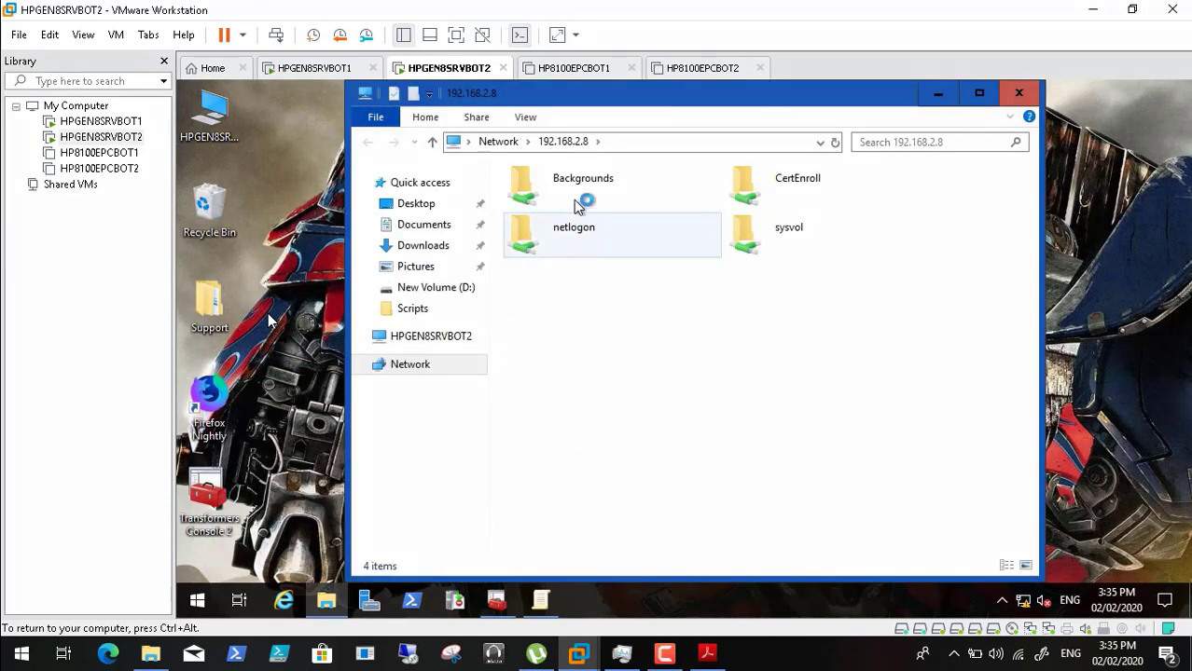
pyautogui.click(572, 190)
pyautogui.doubleClick(572, 190)
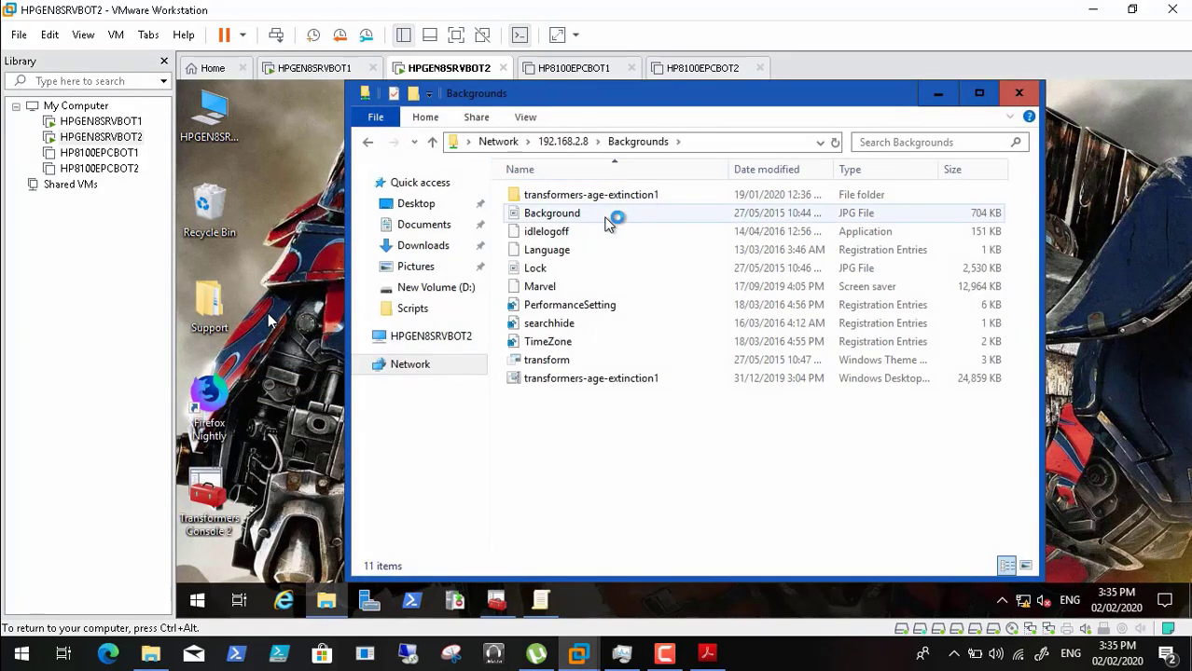
pyautogui.rightClick(586, 425)
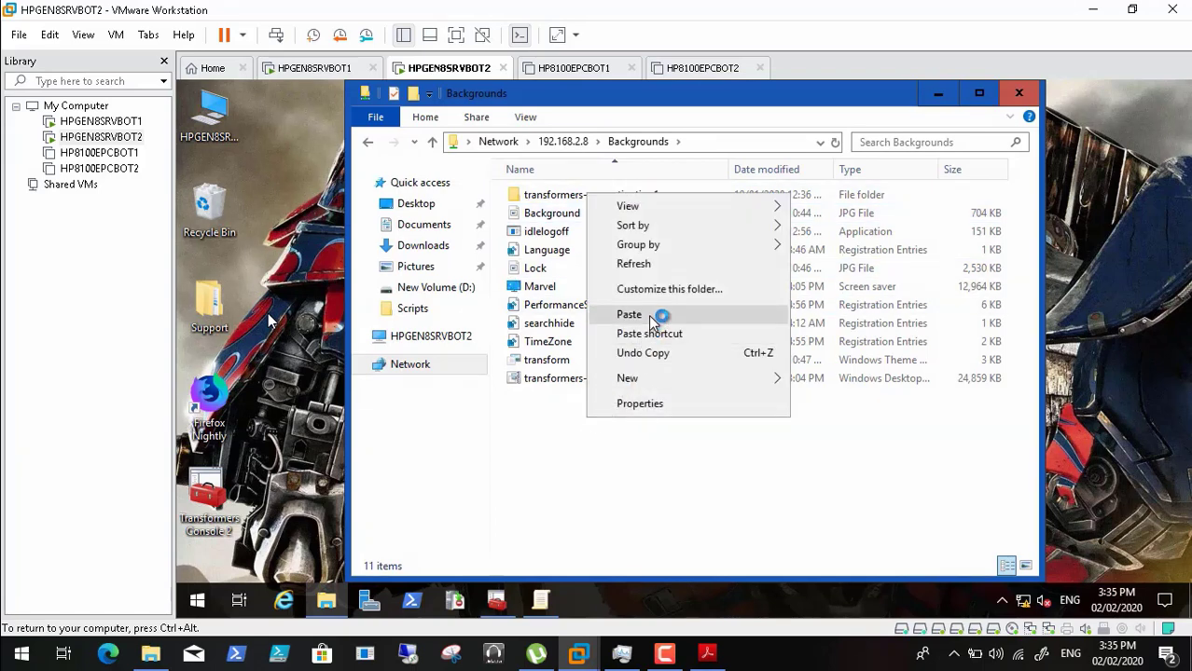
pyautogui.click(630, 315)
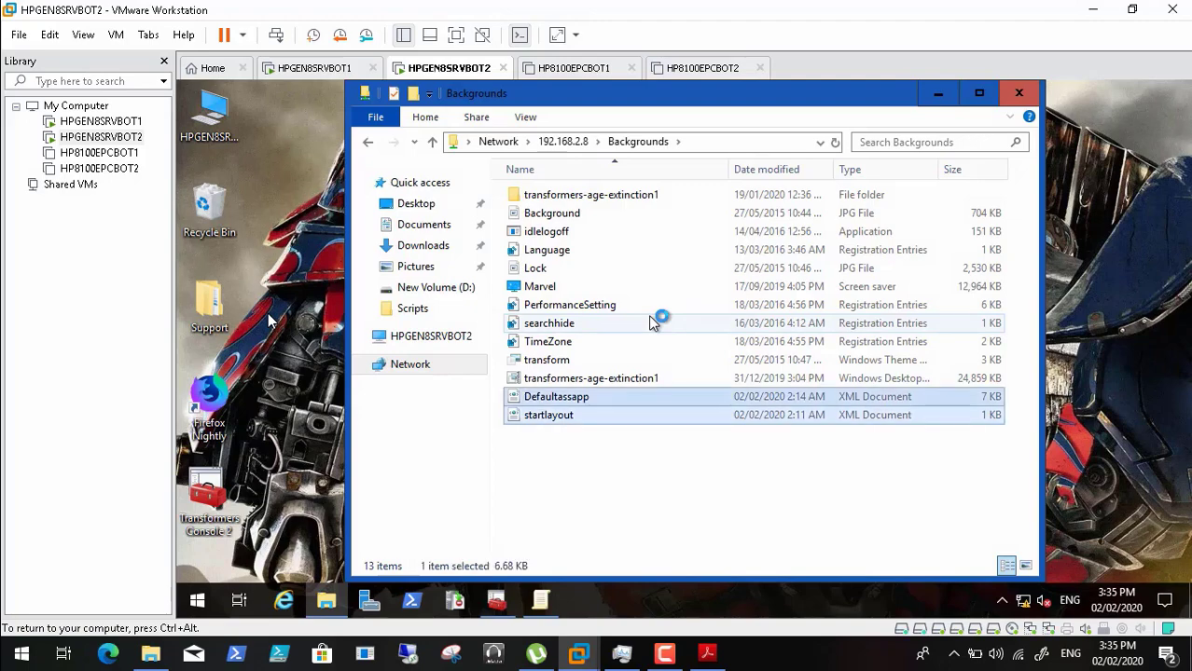
pyautogui.click(1018, 93)
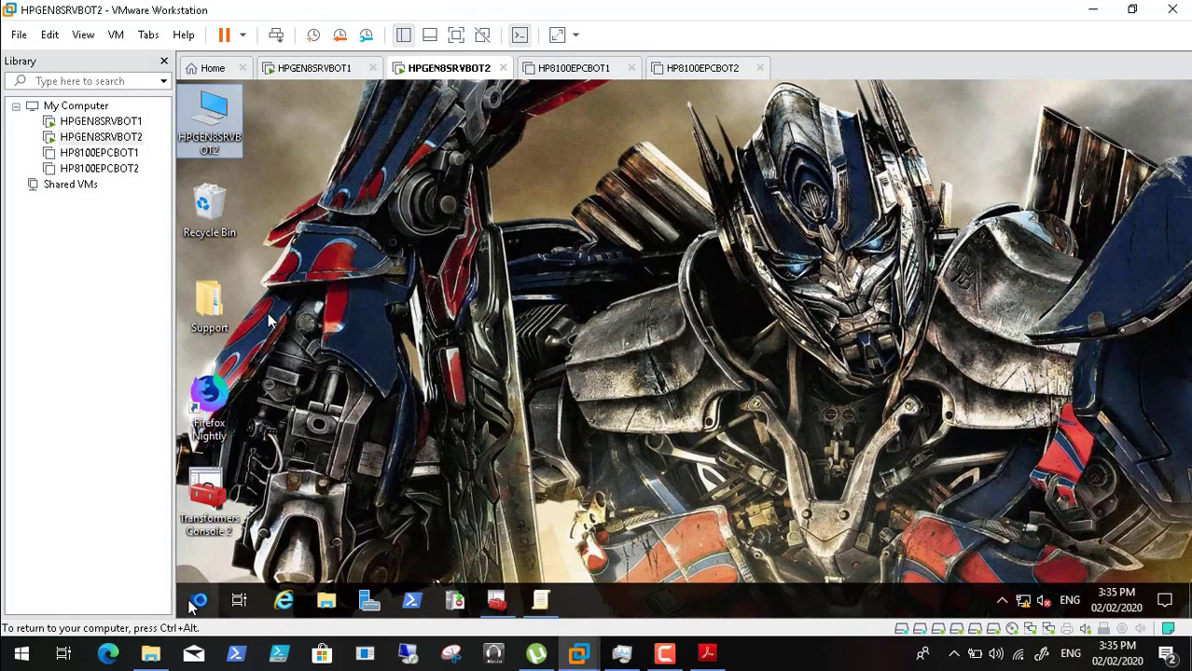
# - Open the \\hpgen8srvbot1\Backgrounds share via the Run dialog
pyautogui.rightClick(196, 599)
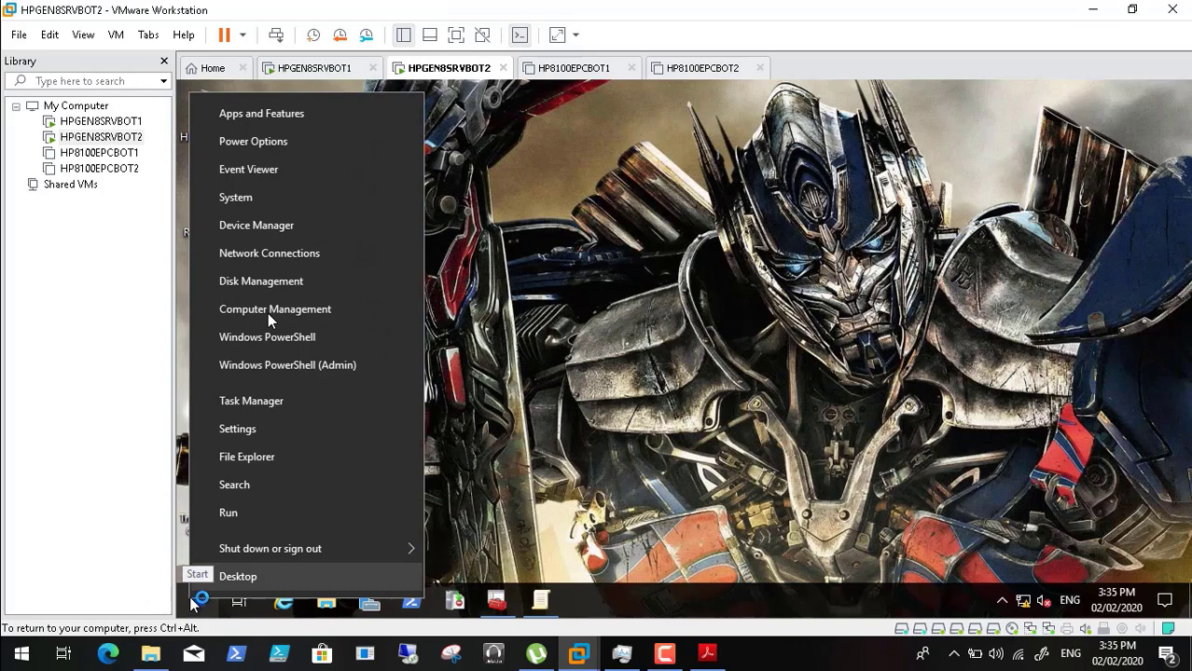
pyautogui.click(260, 515)
pyautogui.write('\\\\')
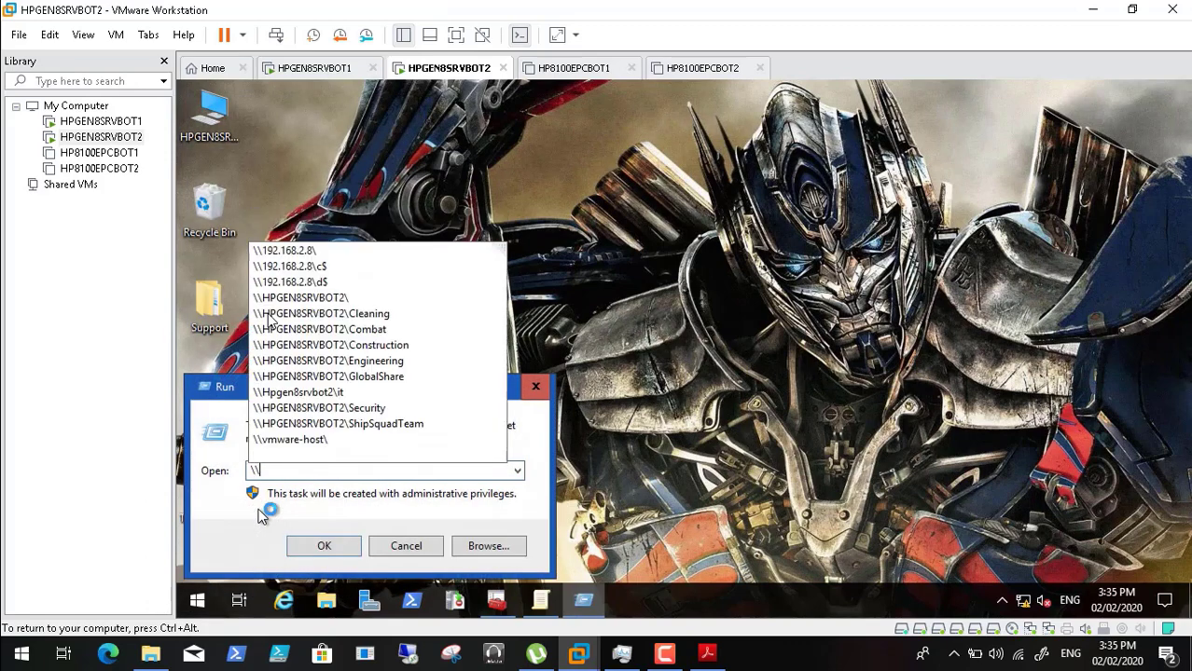
pyautogui.write('hp')
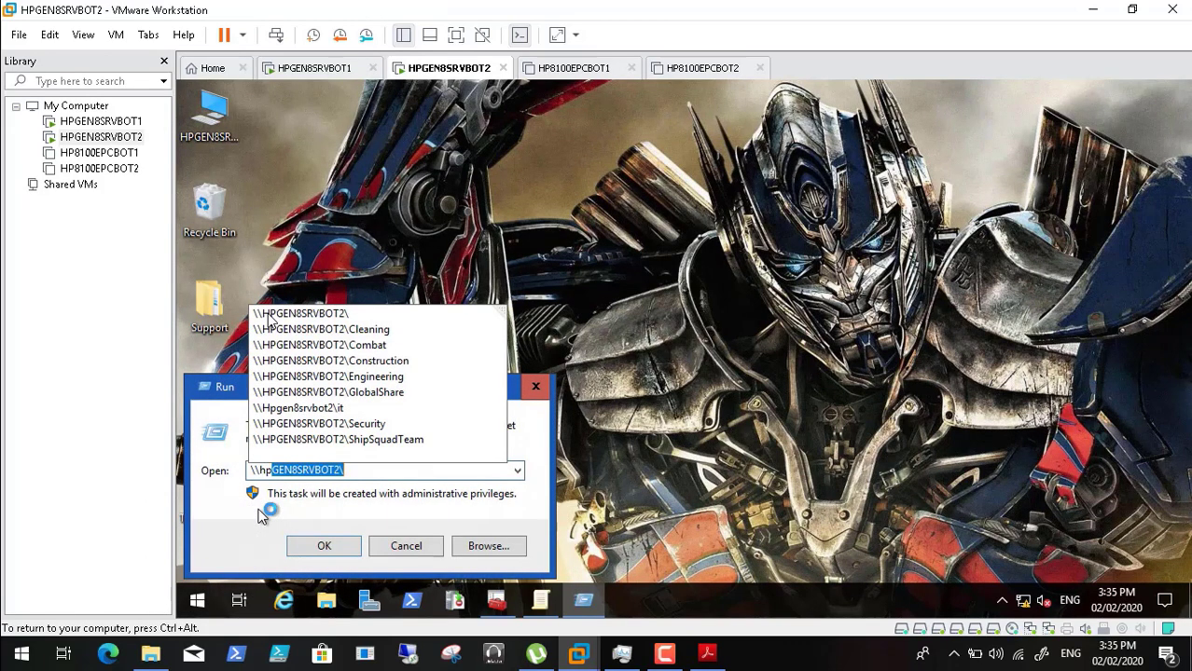
pyautogui.write('gen8srvbot1')
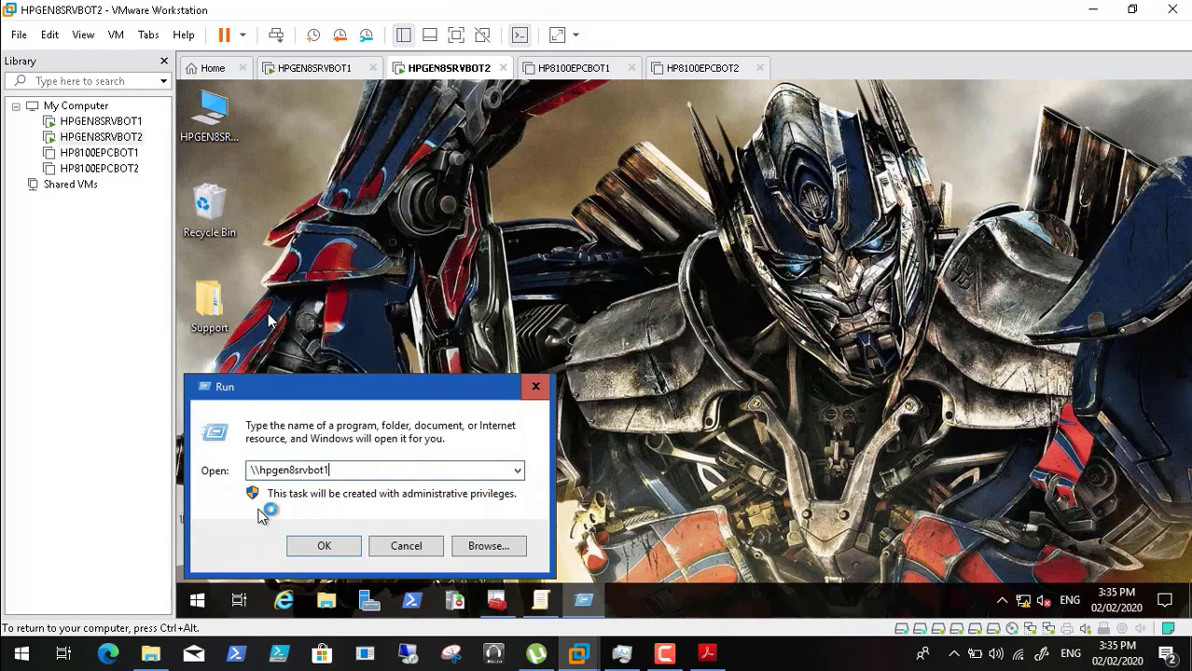
pyautogui.write('\\')
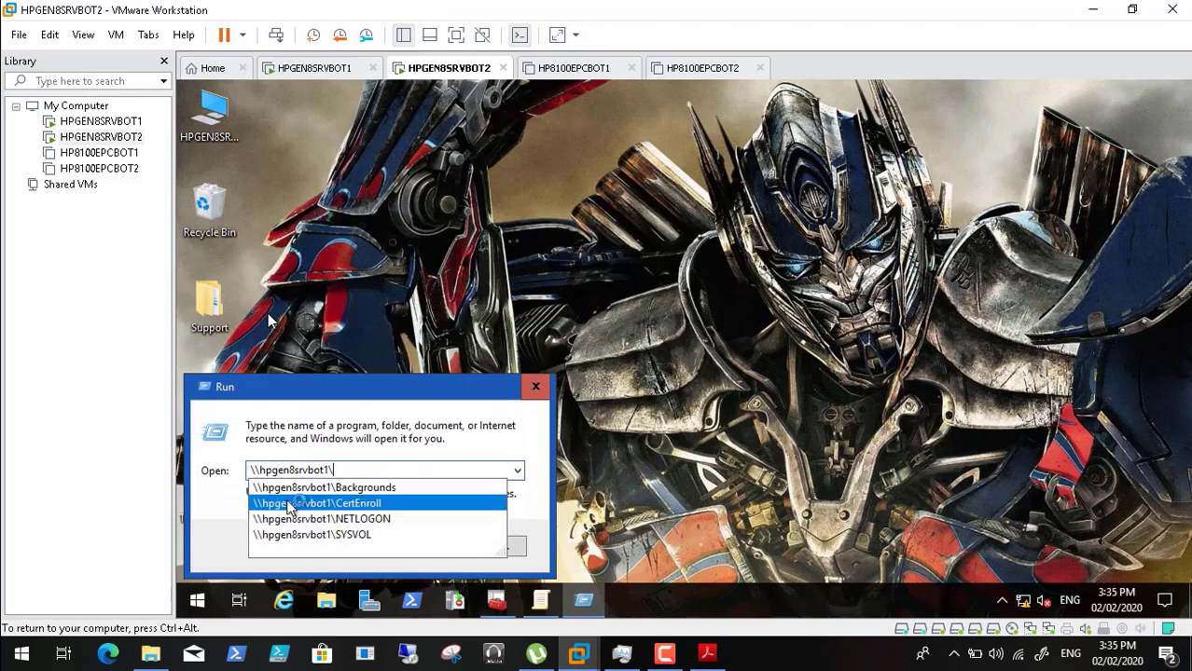
pyautogui.click(326, 488)
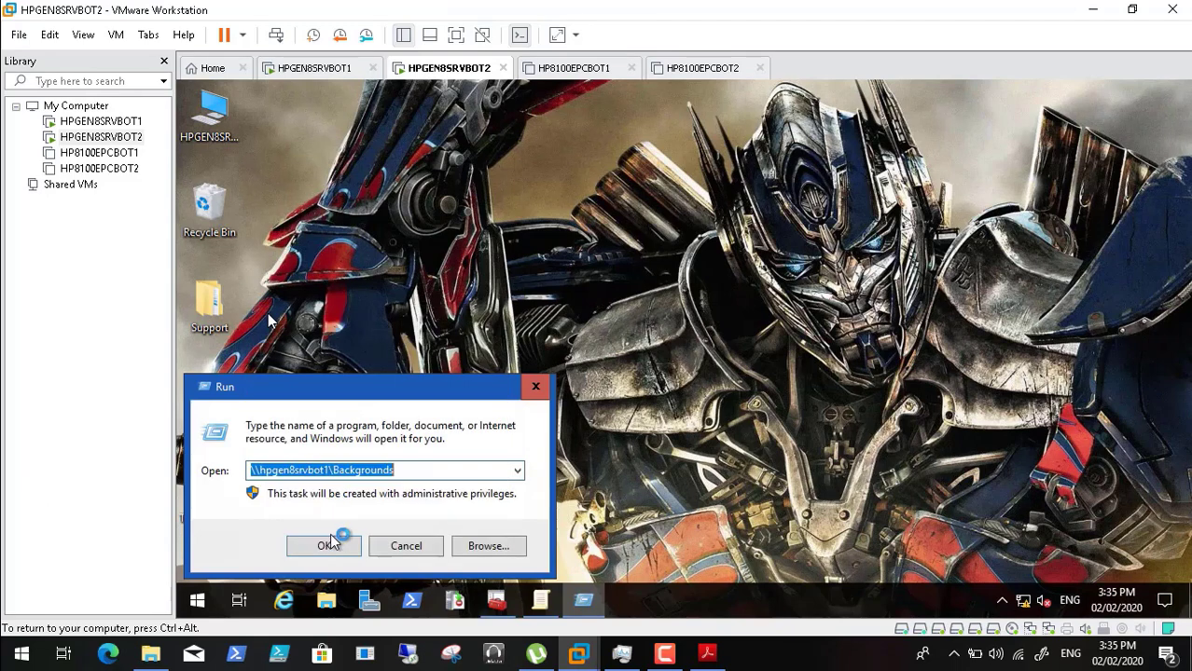
pyautogui.click(320, 545)
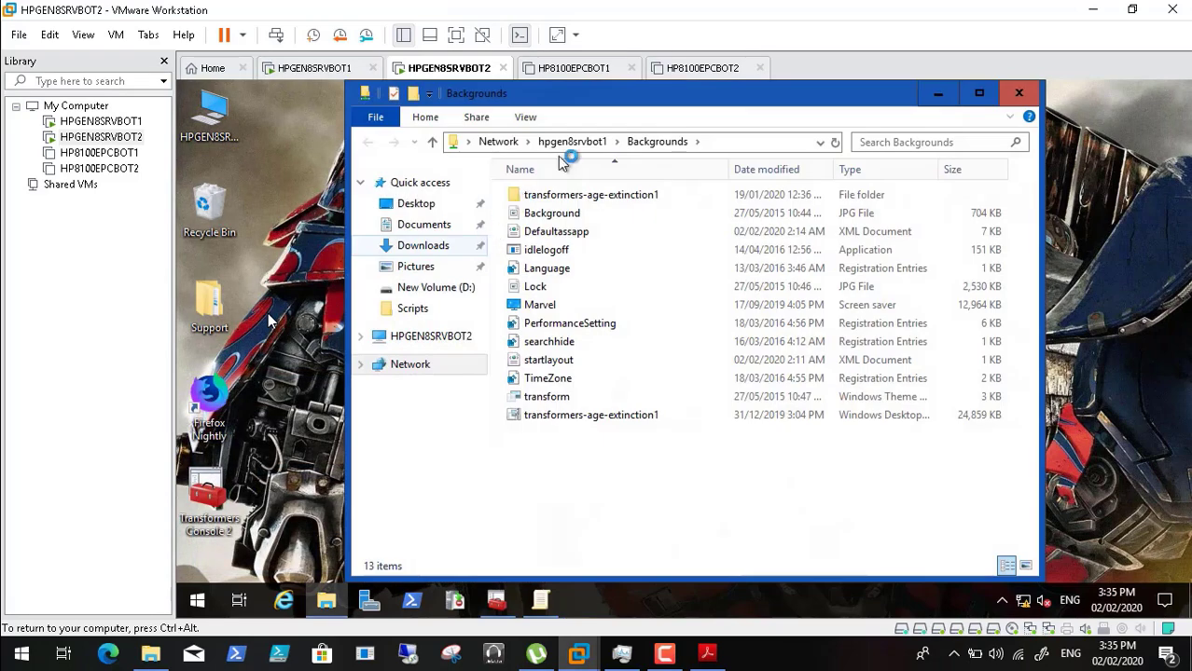
# - Copy the share's full network path from the address bar and minimize Explorer
pyautogui.click(562, 147)
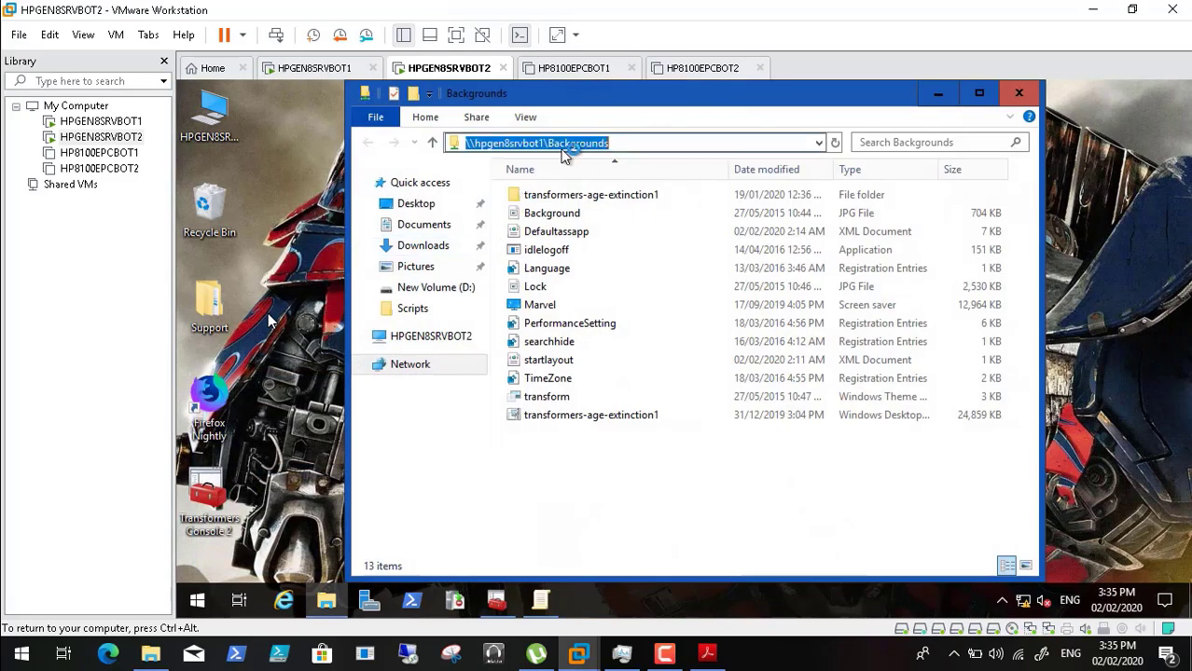
pyautogui.rightClick(564, 151)
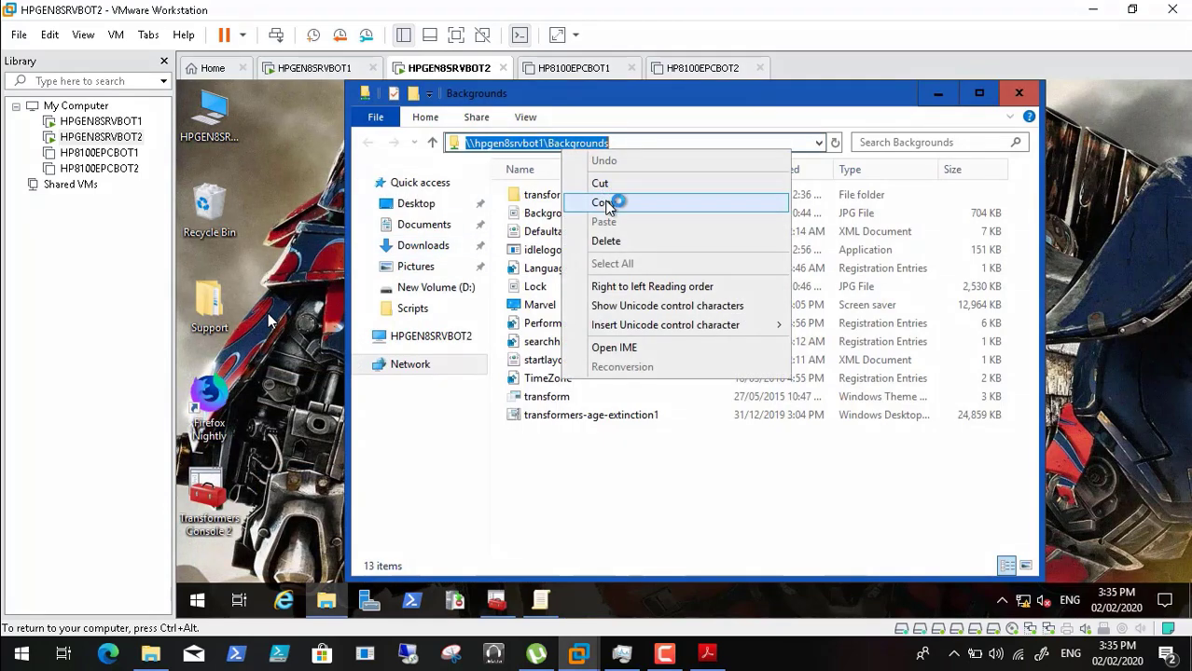
pyautogui.click(608, 199)
pyautogui.click(939, 95)
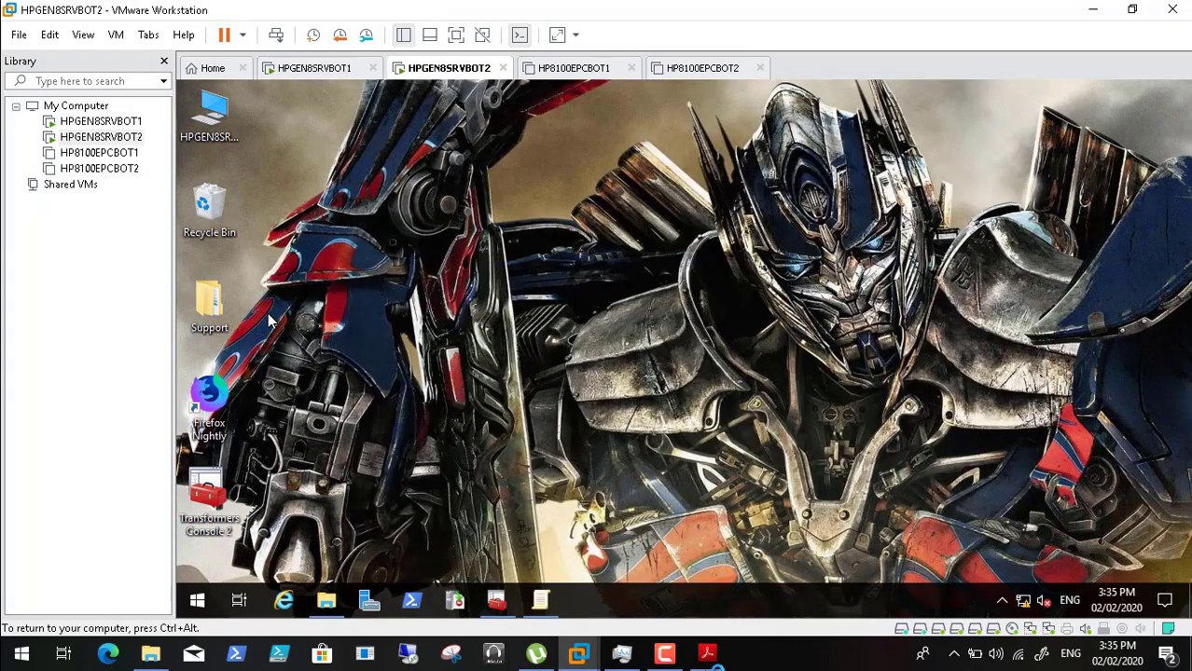
pyautogui.click(709, 655)
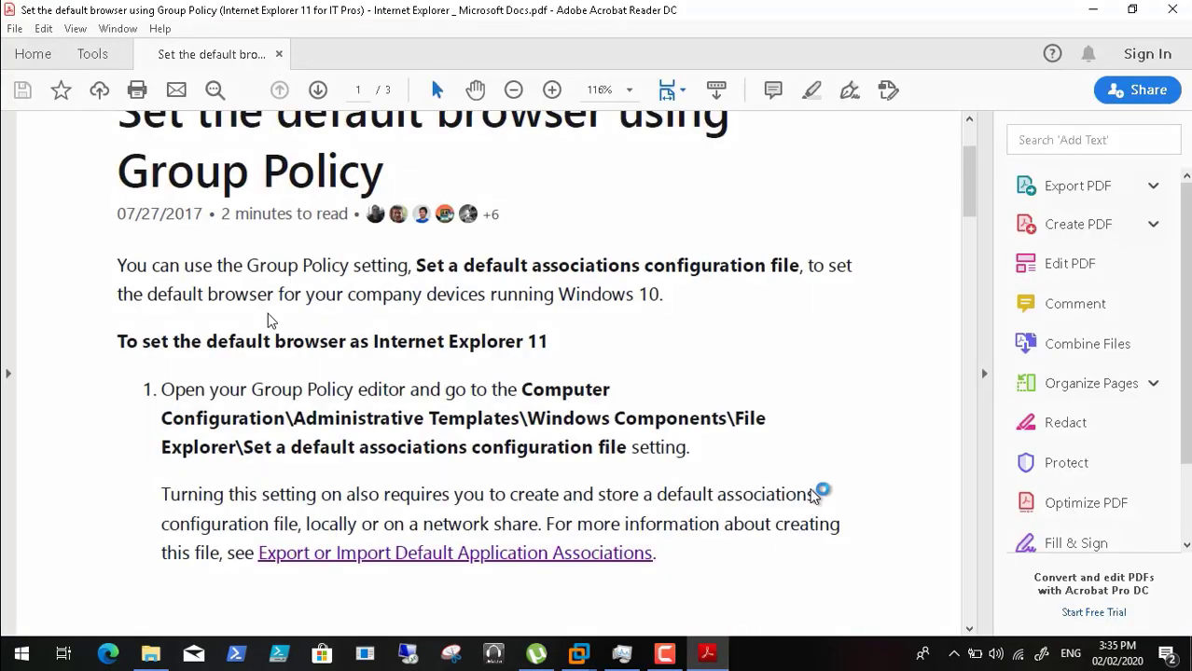
# - Scroll the guide to page 2's Enabled policy example, then minimize Acrobat Reader
pyautogui.moveTo(968, 193); pyautogui.dragTo(964, 314)
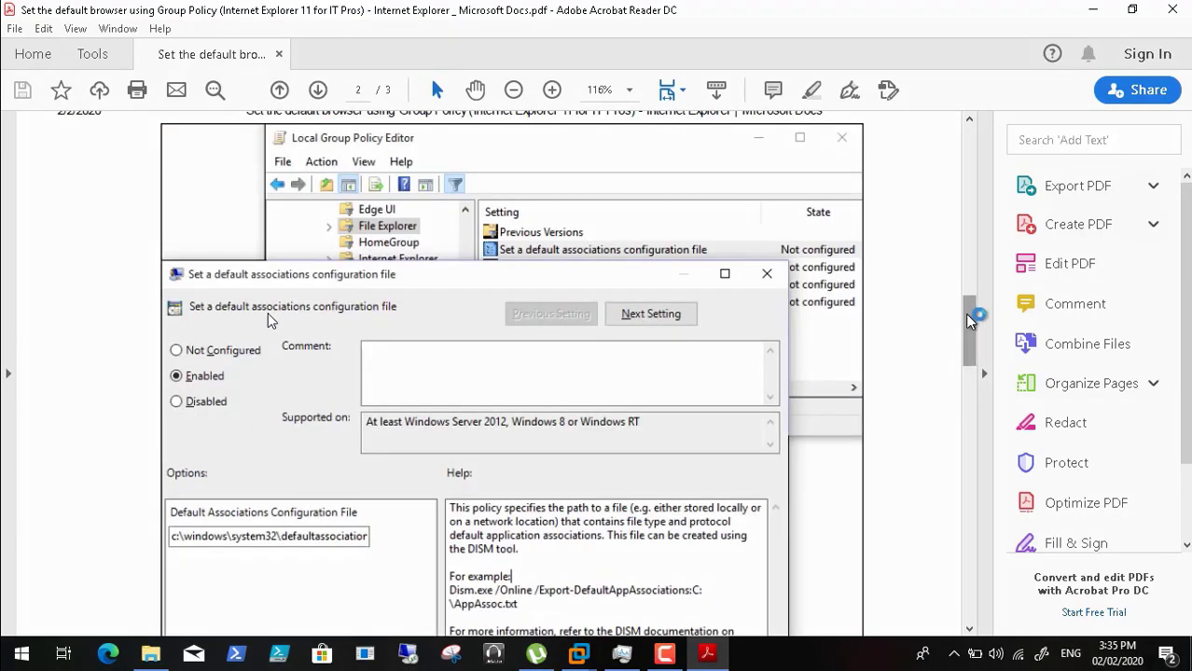
pyautogui.click(1103, 9)
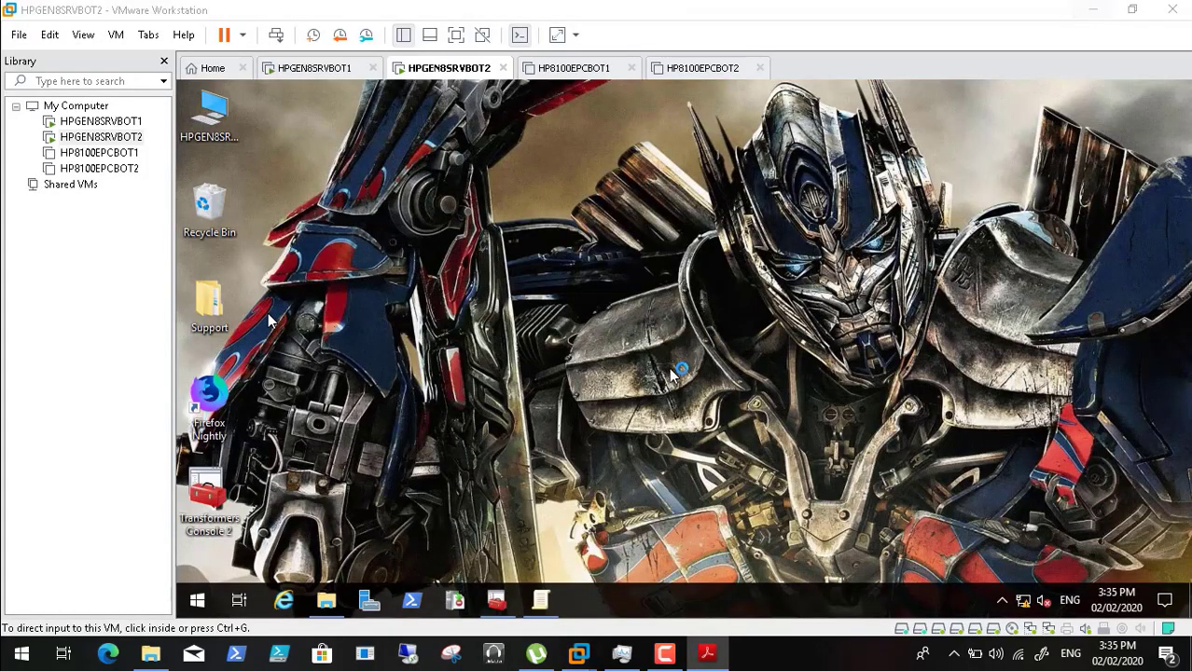
# - Enable 'Set a default associations configuration file' and replace its path with the pasted \\hpgen8srvbot1\Backgrounds path
pyautogui.click(541, 602)
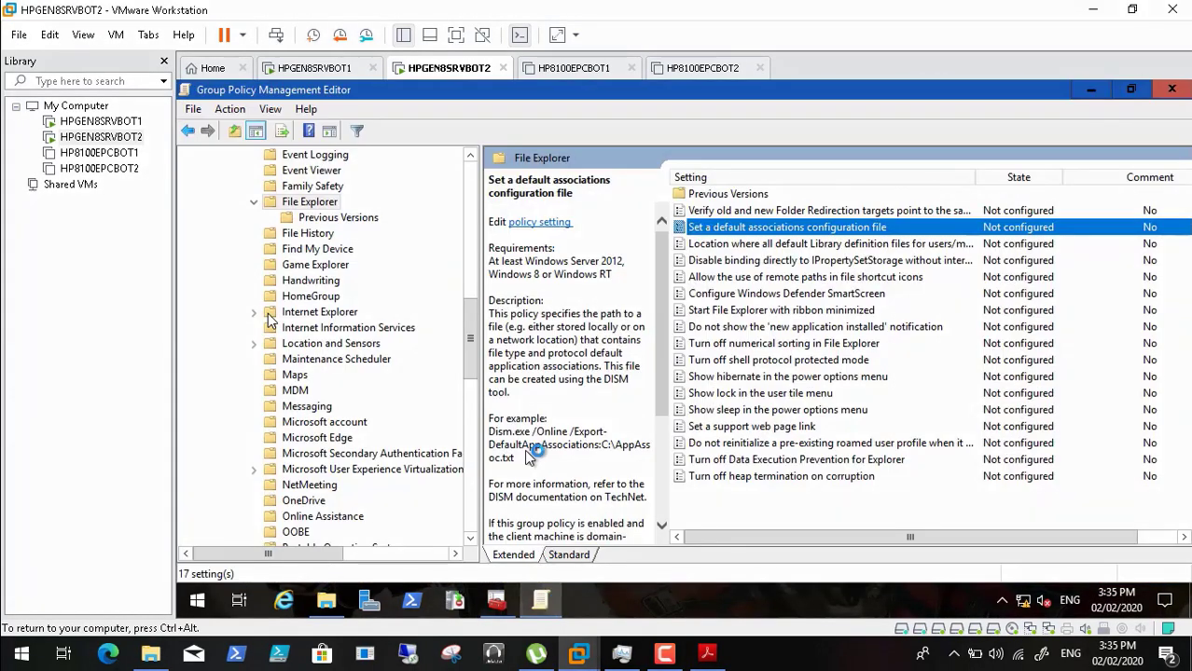
pyautogui.doubleClick(754, 233)
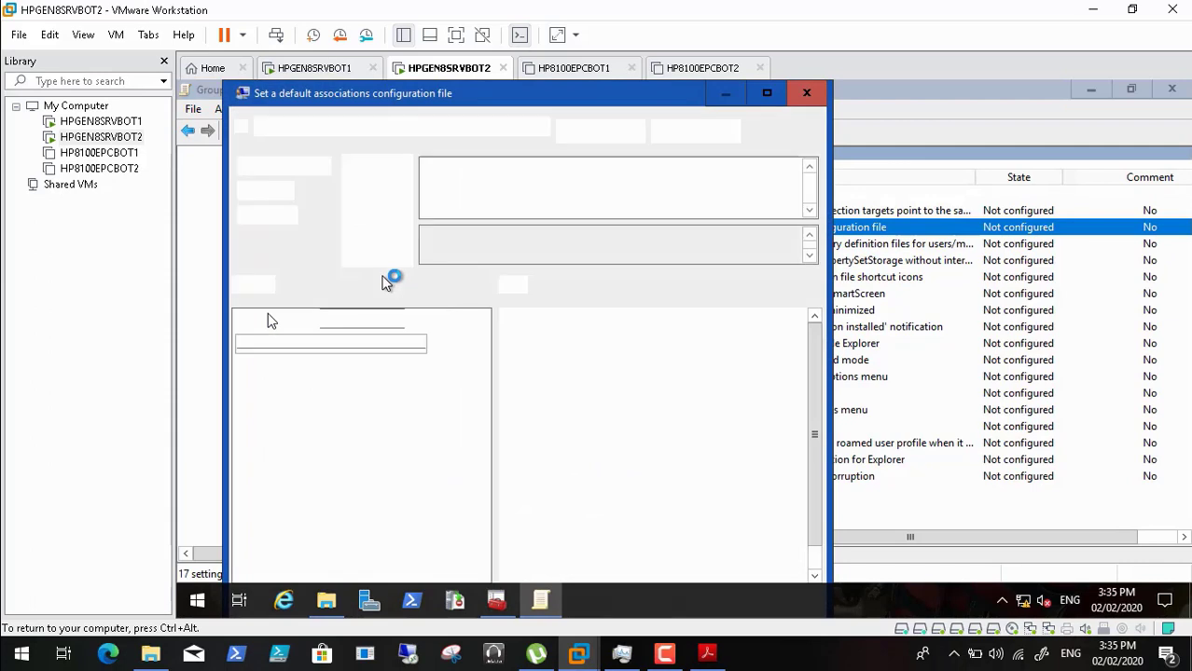
pyautogui.click(244, 192)
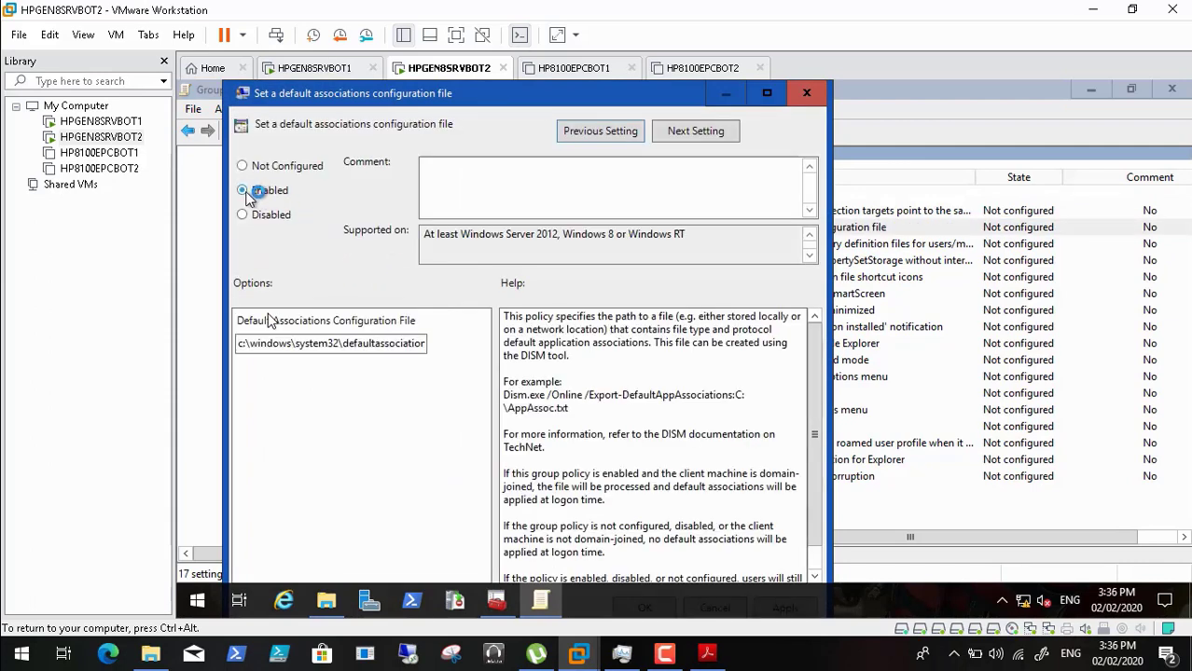
pyautogui.click(337, 343)
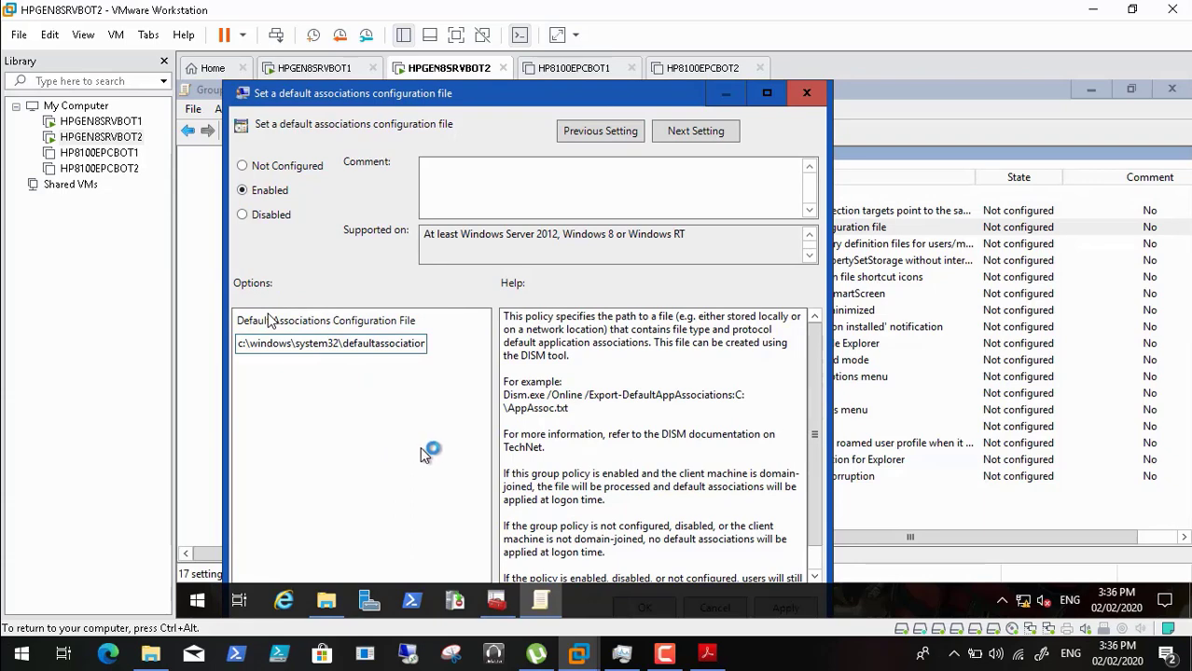
pyautogui.press('Right')
pyautogui.press('Right')
pyautogui.press('Right')
pyautogui.press('Right')
pyautogui.press('Right')
pyautogui.press('Right')
pyautogui.press('Right')
pyautogui.press('Right')
pyautogui.press('Right')
pyautogui.press('Right')
pyautogui.press('Right')
pyautogui.press('Right')
pyautogui.press('Right')
pyautogui.press('Right')
pyautogui.press('Right')
pyautogui.press('Right')
pyautogui.press('Right')
pyautogui.press('Right')
pyautogui.press('Right')
pyautogui.press('Right')
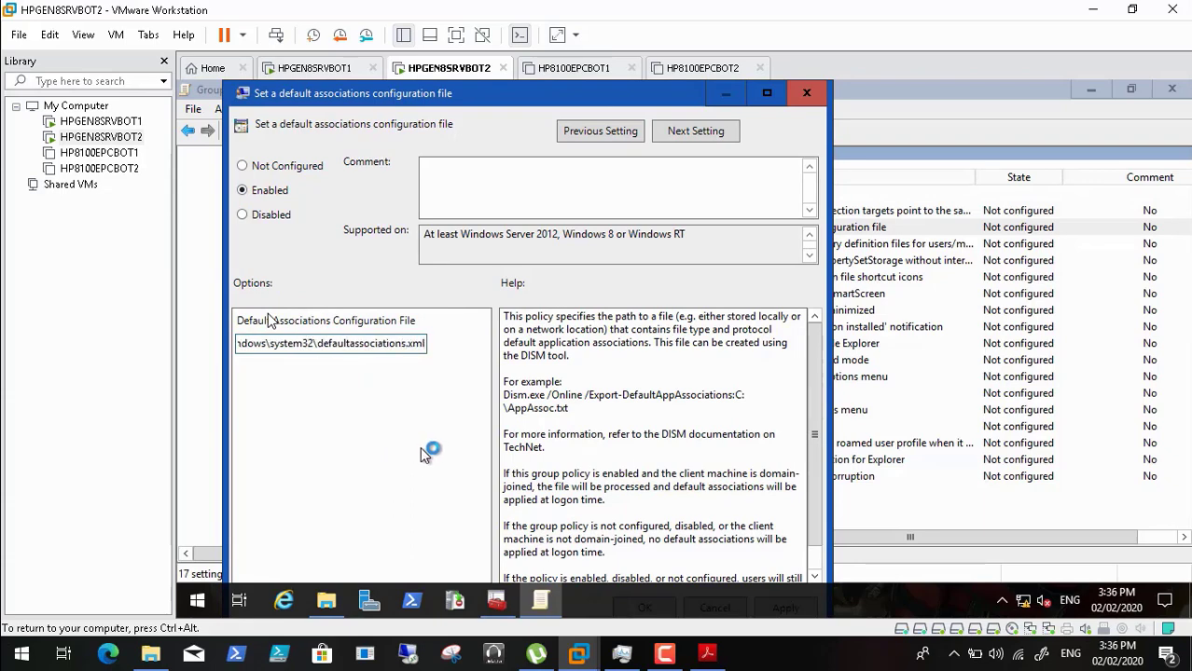
pyautogui.press('BackSpace')
pyautogui.press('BackSpace')
pyautogui.press('BackSpace')
pyautogui.press('BackSpace')
pyautogui.press('BackSpace')
pyautogui.press('BackSpace')
pyautogui.press('BackSpace')
pyautogui.press('BackSpace')
pyautogui.press('BackSpace')
pyautogui.press('BackSpace')
pyautogui.press('BackSpace')
pyautogui.press('BackSpace')
pyautogui.press('BackSpace')
pyautogui.press('BackSpace')
pyautogui.press('BackSpace')
pyautogui.press('BackSpace')
pyautogui.press('BackSpace')
pyautogui.press('BackSpace')
pyautogui.press('BackSpace')
pyautogui.press('BackSpace')
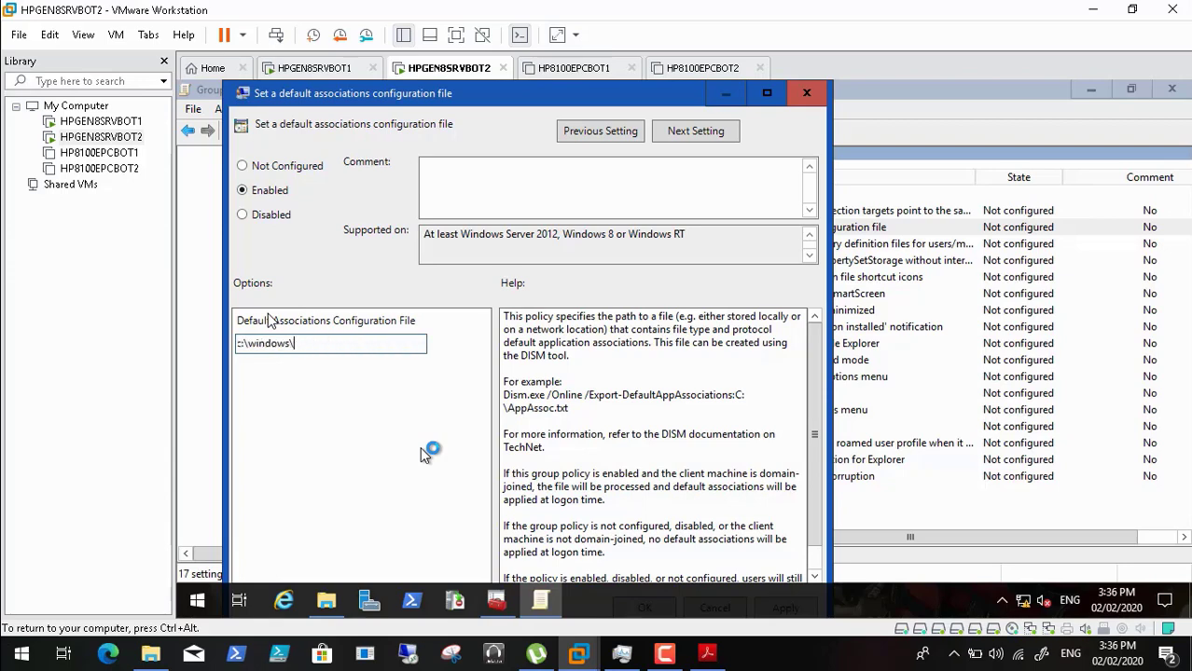
pyautogui.press('BackSpace')
pyautogui.press('BackSpace')
pyautogui.press('BackSpace')
pyautogui.press('BackSpace')
pyautogui.press('BackSpace')
pyautogui.press('BackSpace')
pyautogui.press('BackSpace')
pyautogui.press('BackSpace')
pyautogui.press('BackSpace')
pyautogui.press('BackSpace')
pyautogui.press('BackSpace')
pyautogui.hotkey('ctrl', 'v')
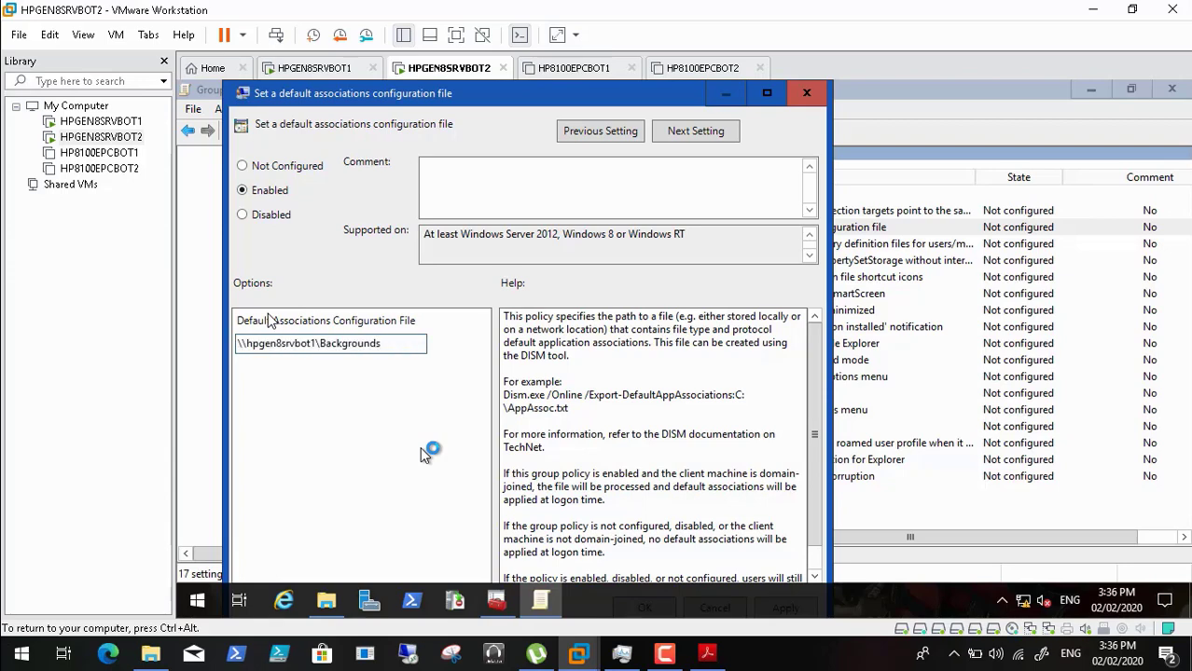
# - Complete the path as \\hpgen8srvbot1\Backgrounds\Defaultassapp.xml using the file's copied name
pyautogui.write('\\')
pyautogui.click(326, 602)
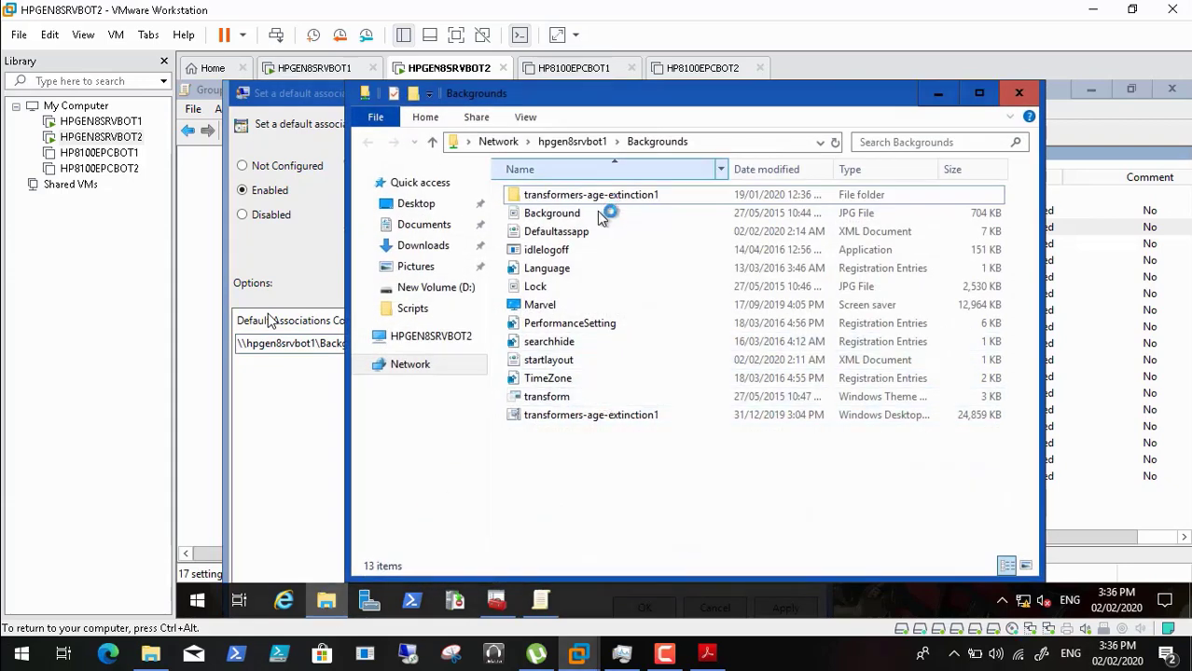
pyautogui.click(583, 237)
pyautogui.rightClick(585, 238)
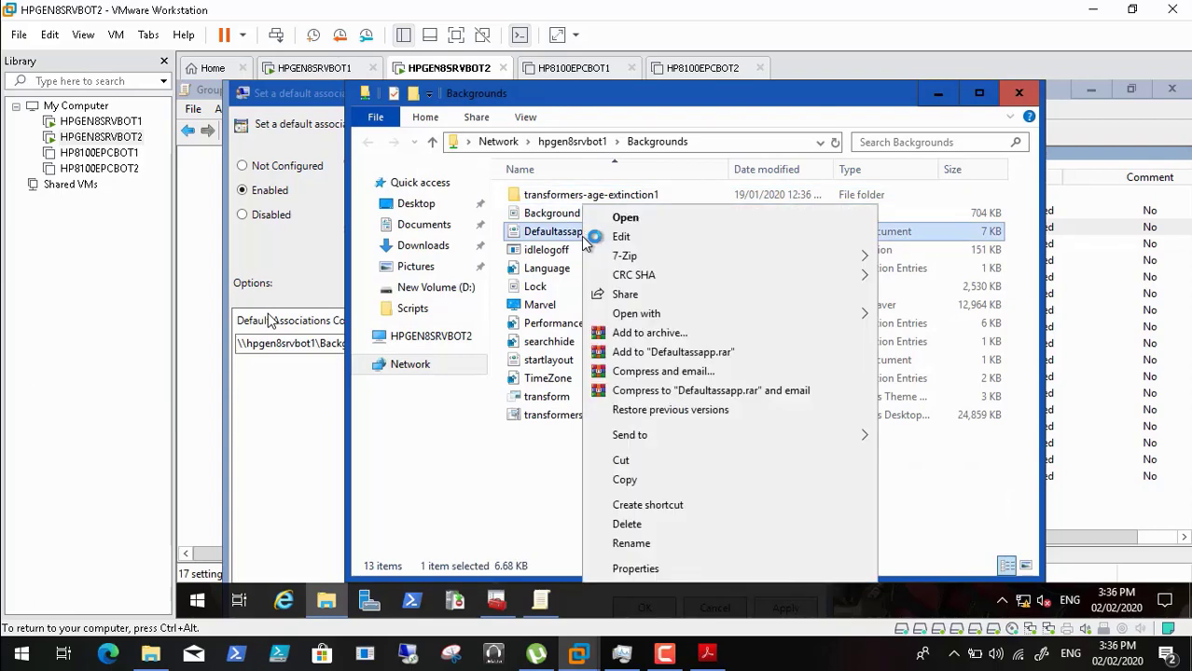
pyautogui.click(652, 545)
pyautogui.hotkey('ctrl', 'c')
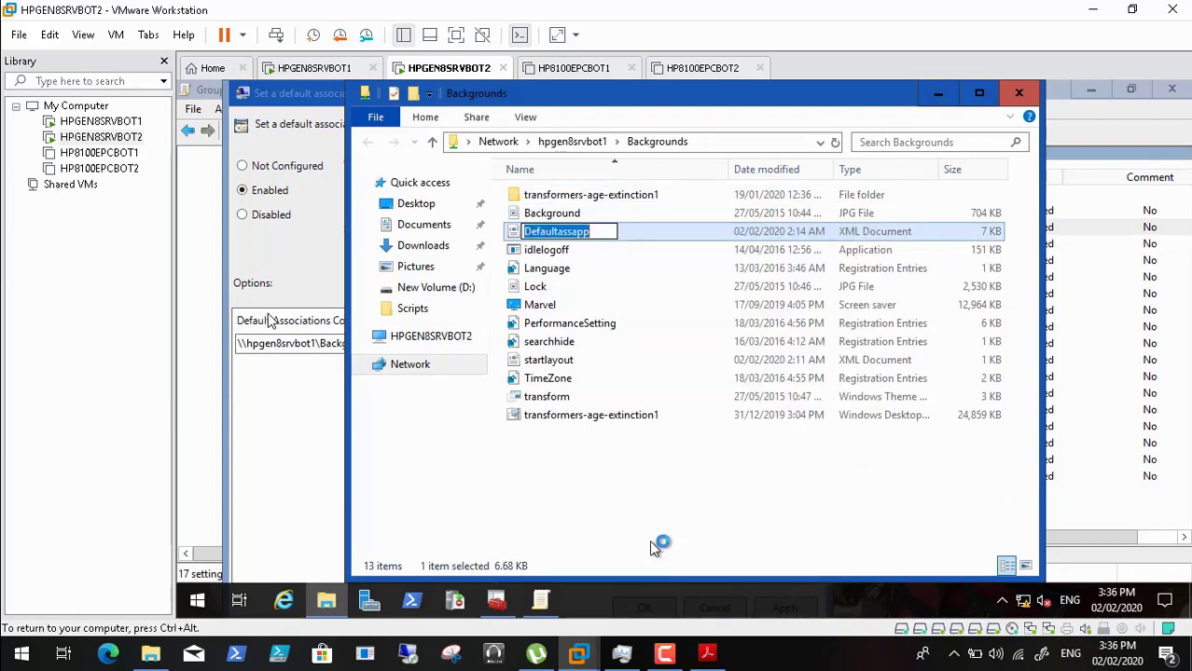
pyautogui.click(935, 97)
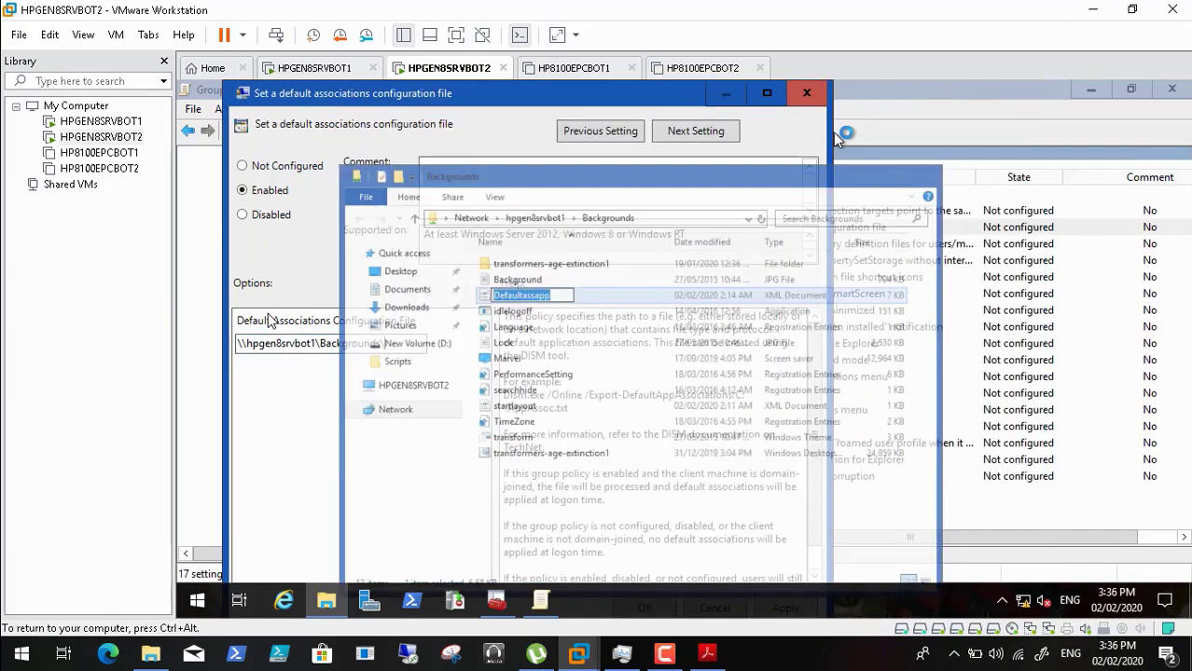
pyautogui.hotkey('ctrl', 'v')
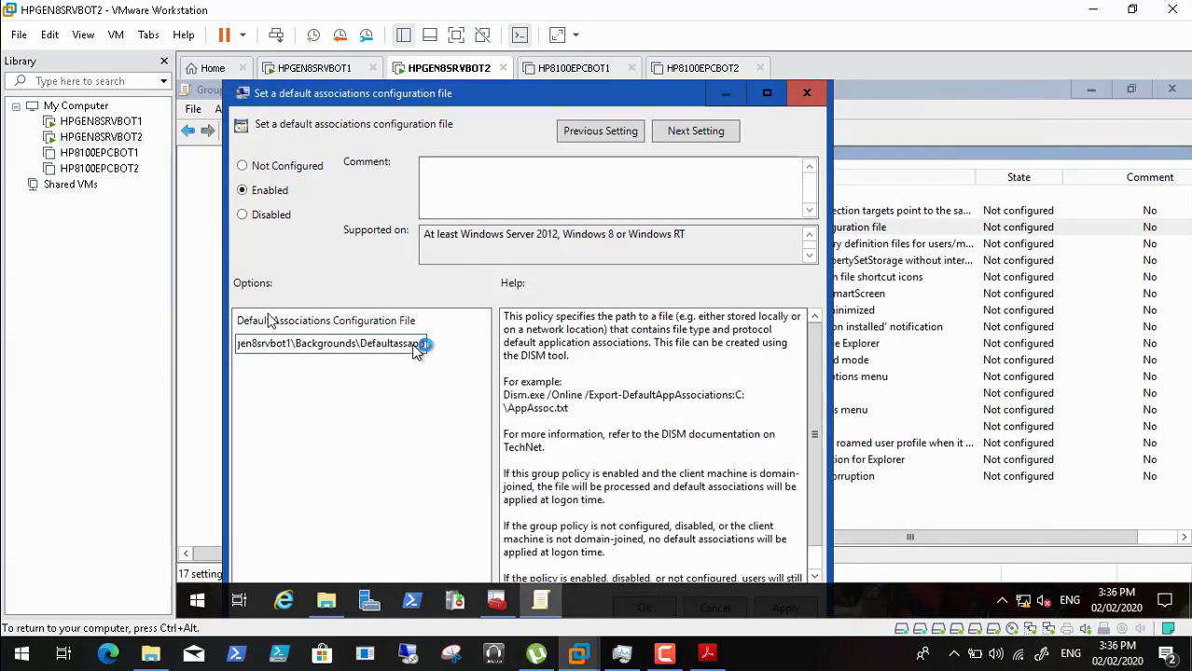
pyautogui.write('.xml')
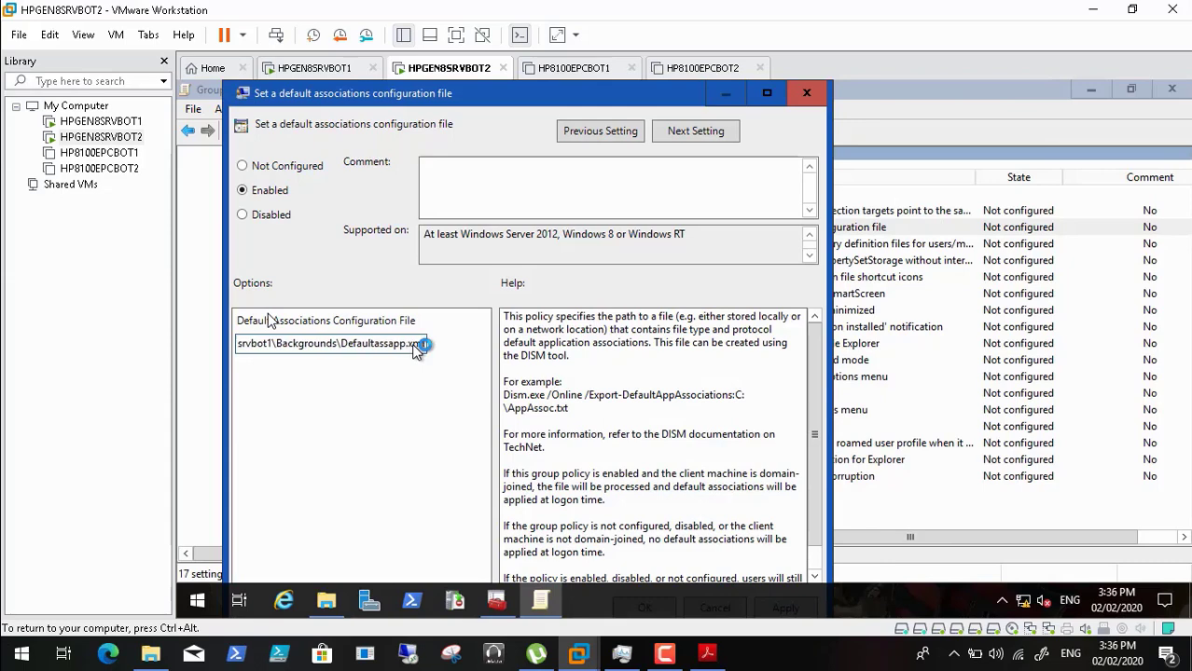
# - Verify the full path in the enlarged dialog, then apply and save the Enabled policy
pyautogui.click(414, 95)
pyautogui.doubleClick(417, 94)
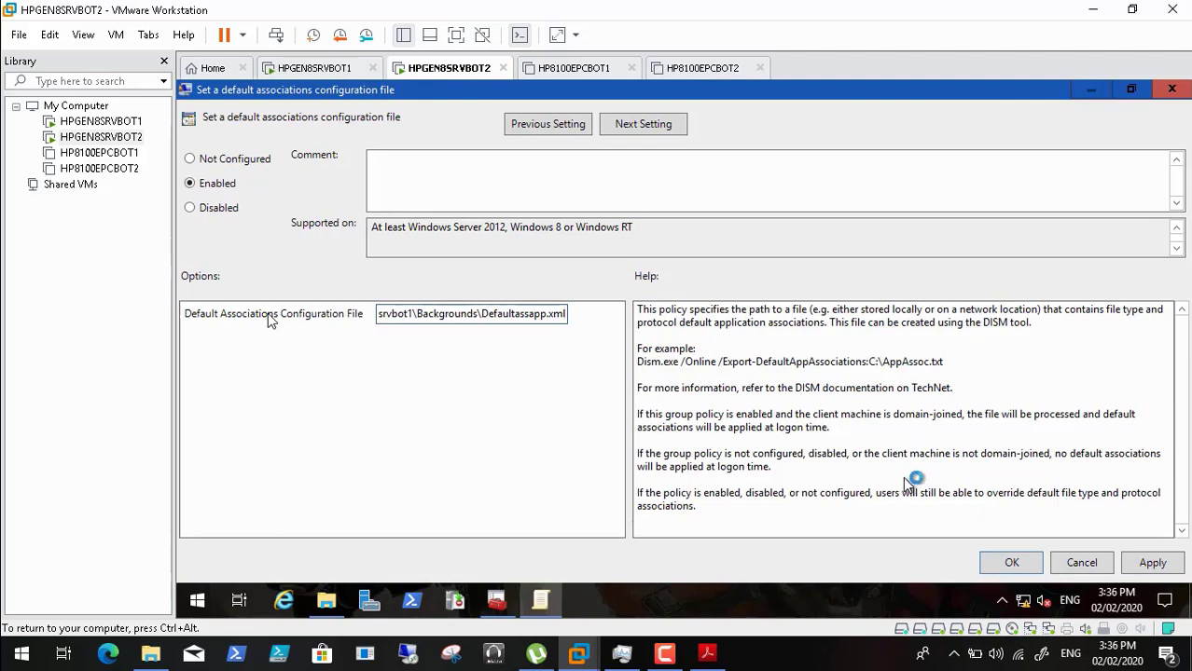
pyautogui.press('Left')
pyautogui.press('Left')
pyautogui.press('Left')
pyautogui.press('Left')
pyautogui.press('Left')
pyautogui.press('Left')
pyautogui.press('Left')
pyautogui.press('Left')
pyautogui.press('Left')
pyautogui.press('Left')
pyautogui.press('Left')
pyautogui.press('Left')
pyautogui.press('Left')
pyautogui.press('Left')
pyautogui.press('Left')
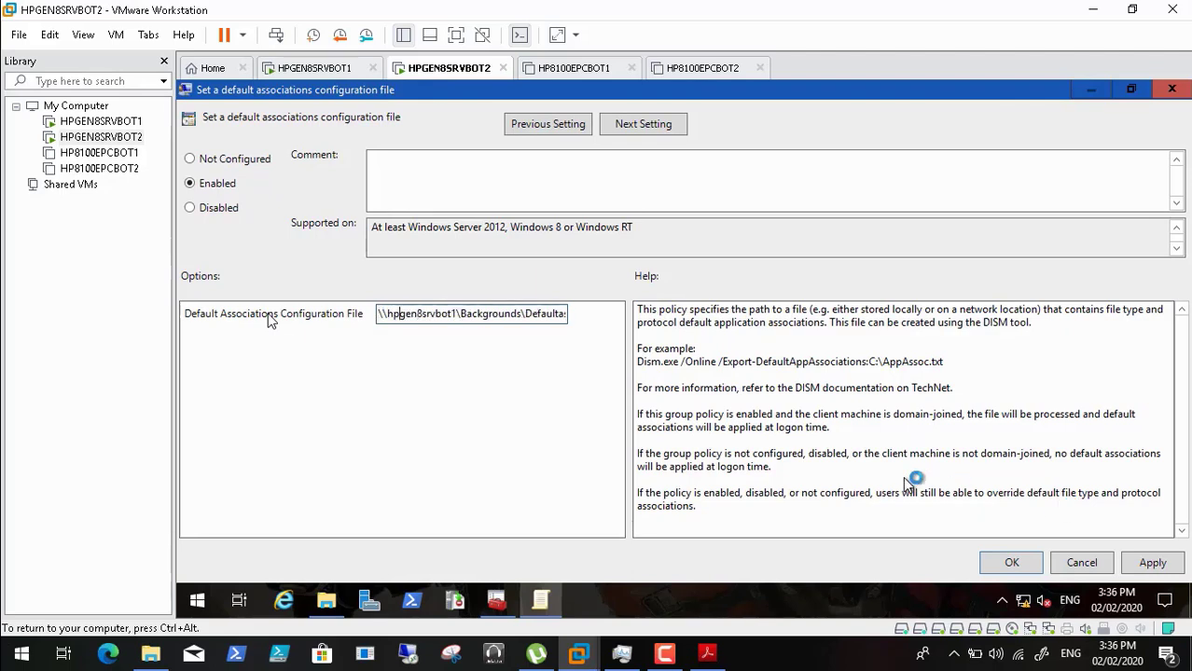
pyautogui.press('Right')
pyautogui.press('Right')
pyautogui.press('Right')
pyautogui.press('Right')
pyautogui.press('Right')
pyautogui.press('Right')
pyautogui.press('Right')
pyautogui.press('Right')
pyautogui.press('Right')
pyautogui.press('Right')
pyautogui.press('Right')
pyautogui.press('Right')
pyautogui.press('End')
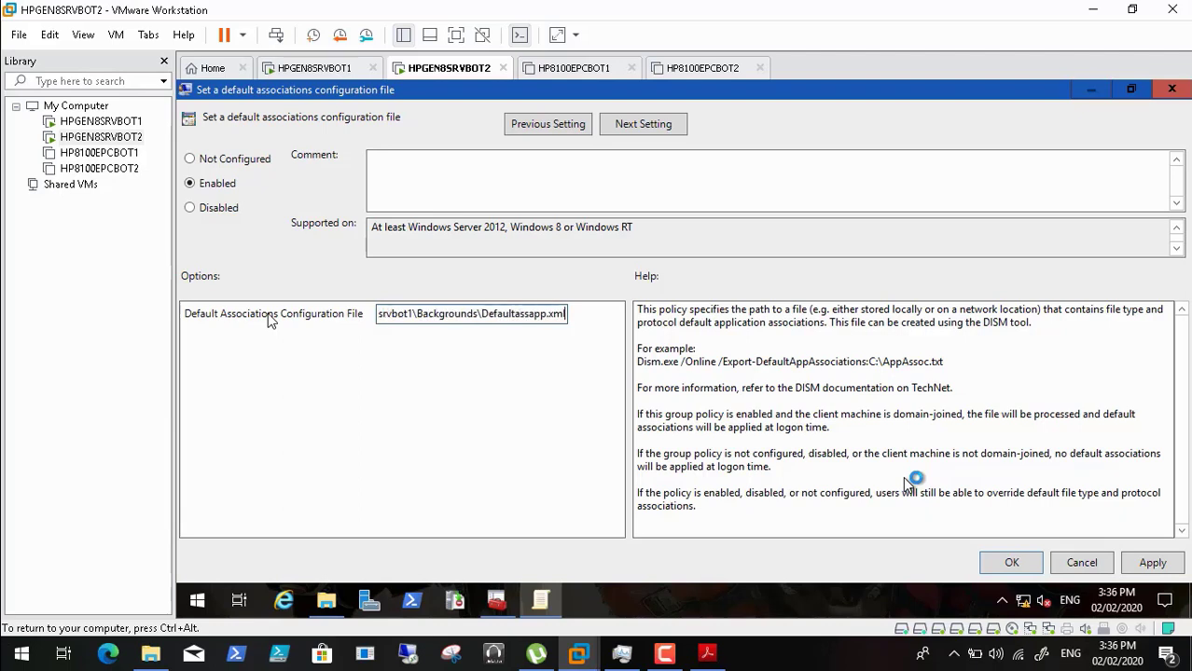
pyautogui.click(1148, 565)
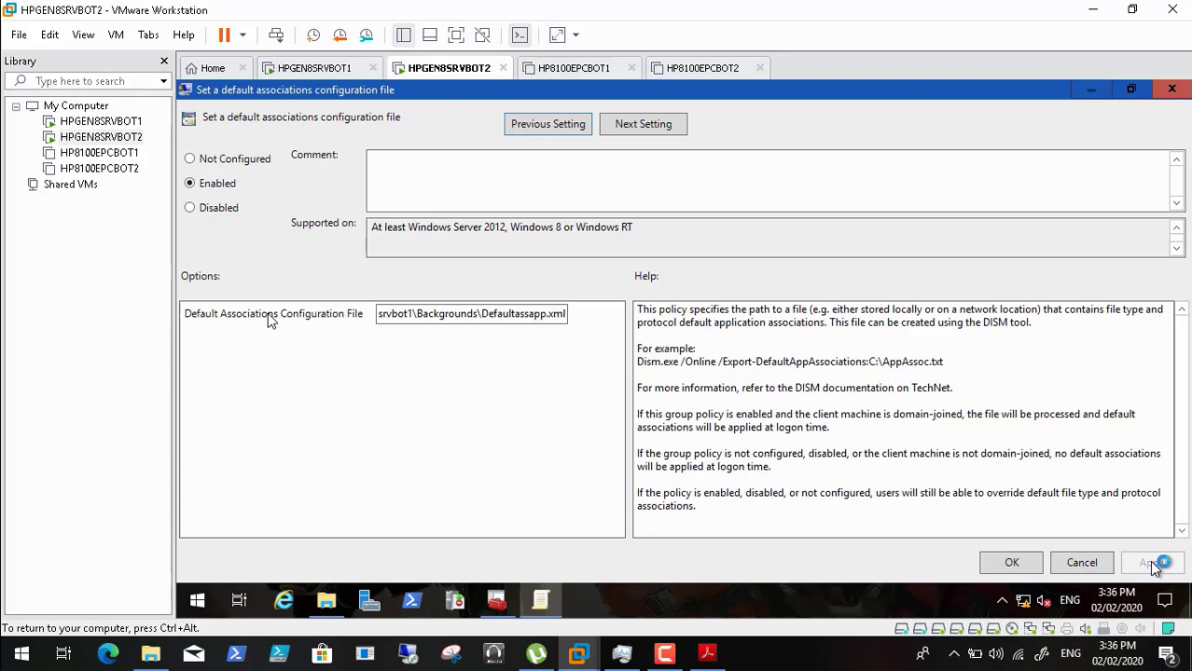
pyautogui.click(1012, 562)
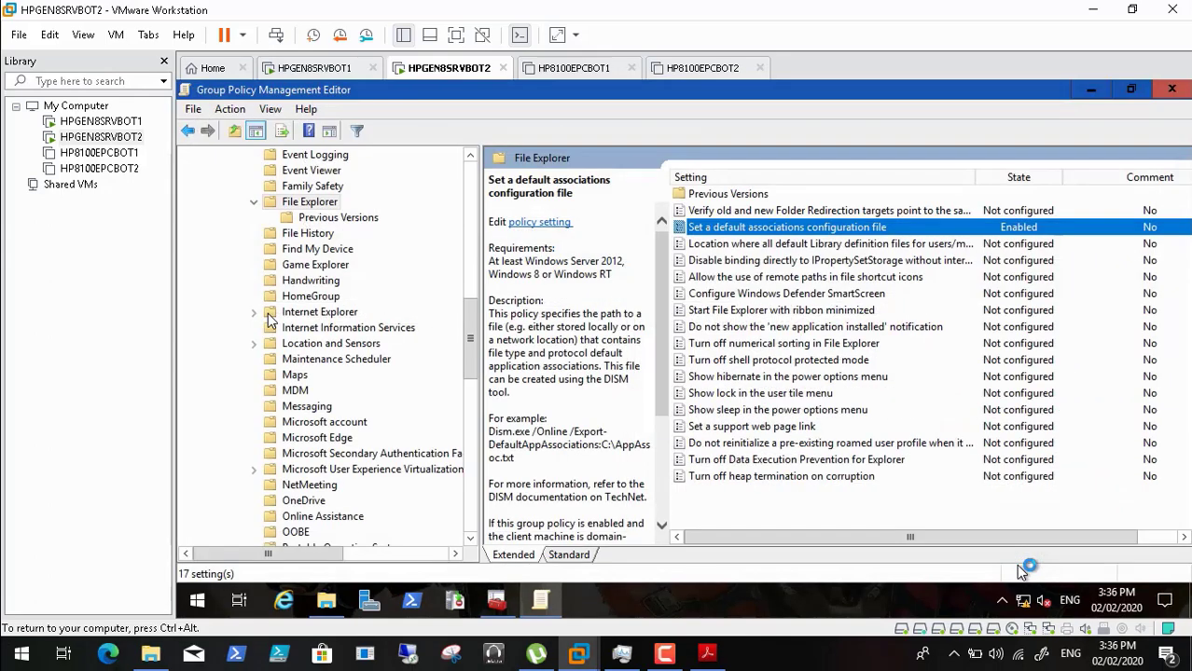
pyautogui.click(707, 653)
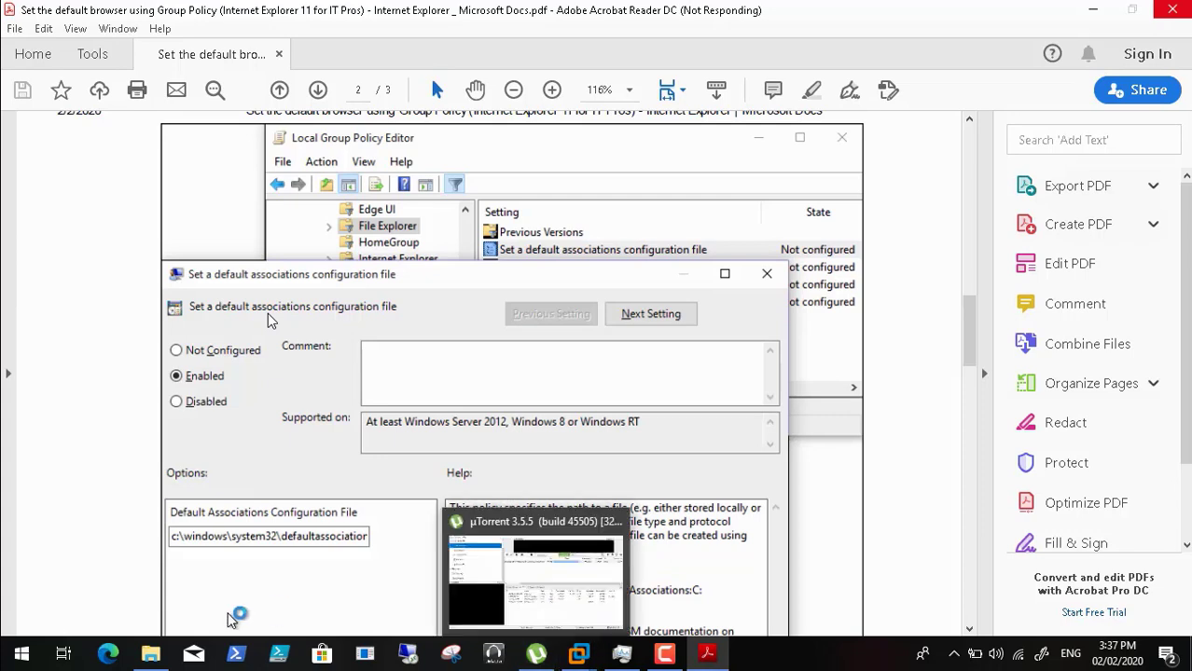
pyautogui.click(150, 656)
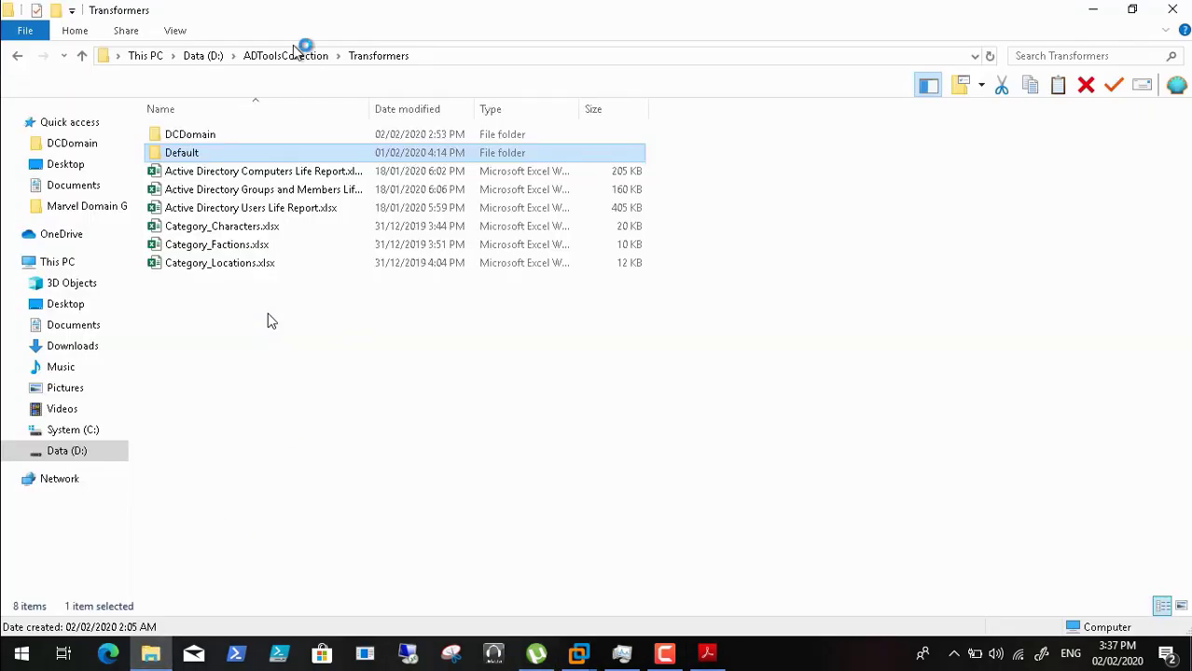
pyautogui.click(217, 135)
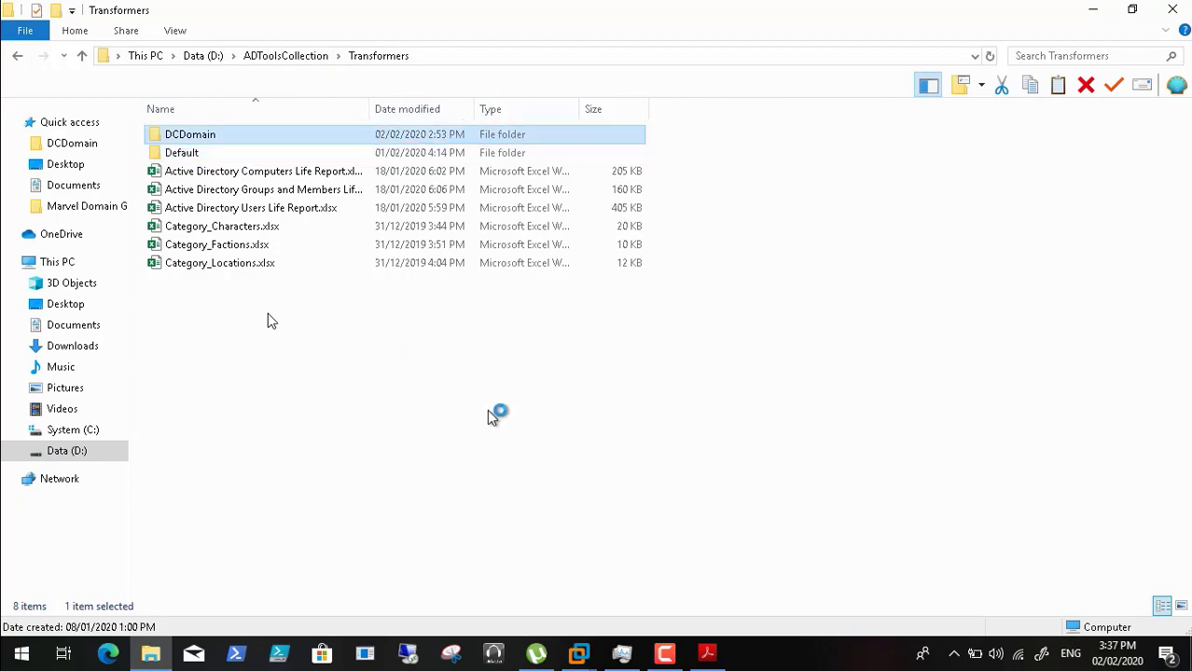
pyautogui.press('Return')
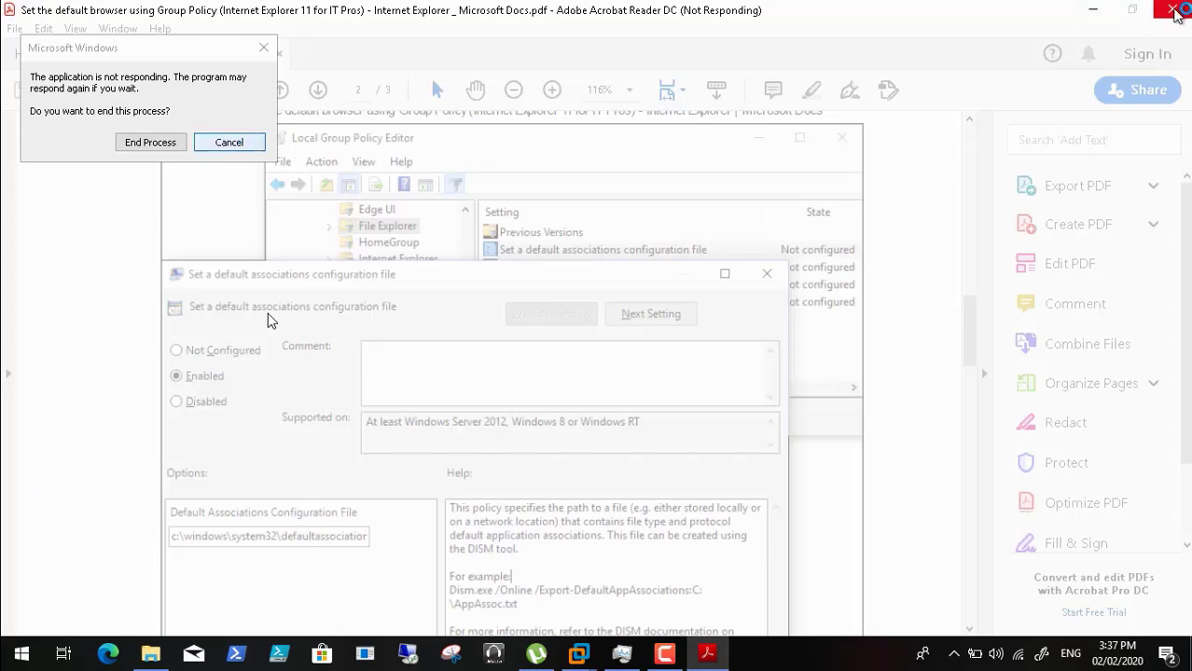
pyautogui.click(613, 657)
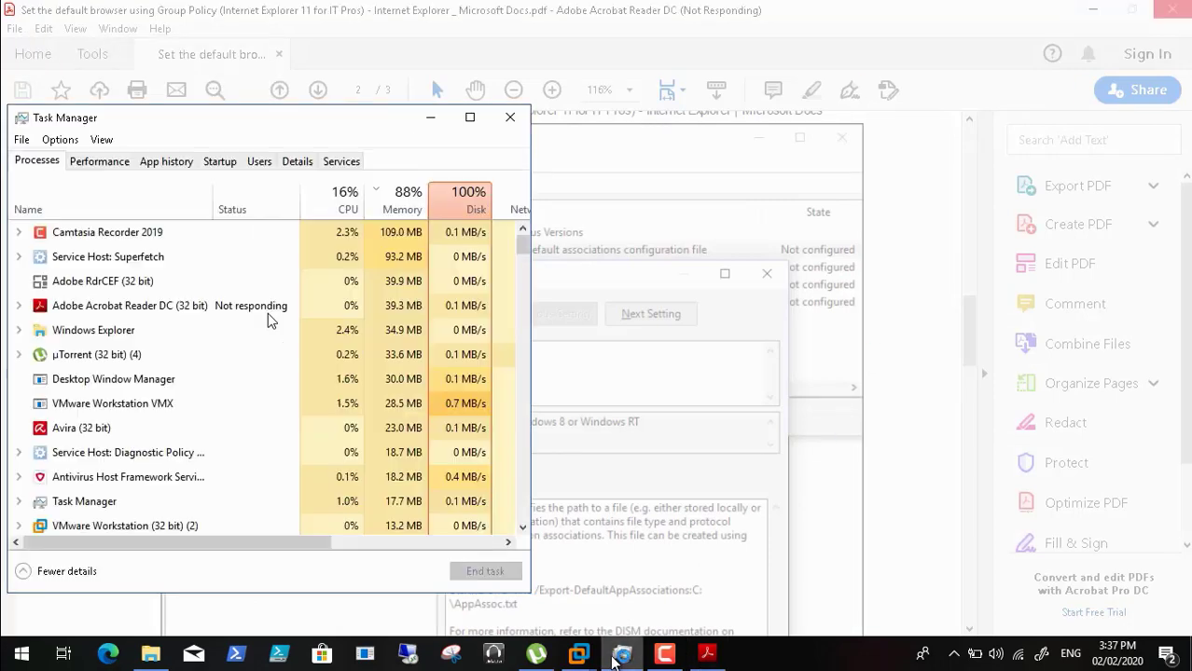
pyautogui.click(431, 121)
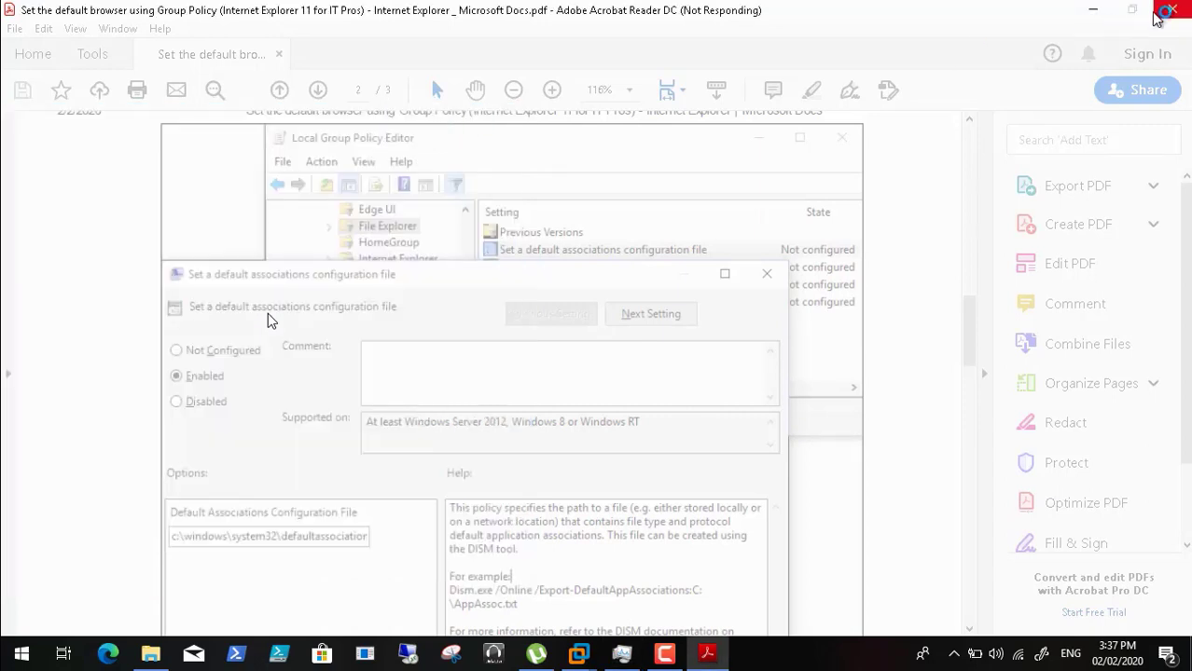
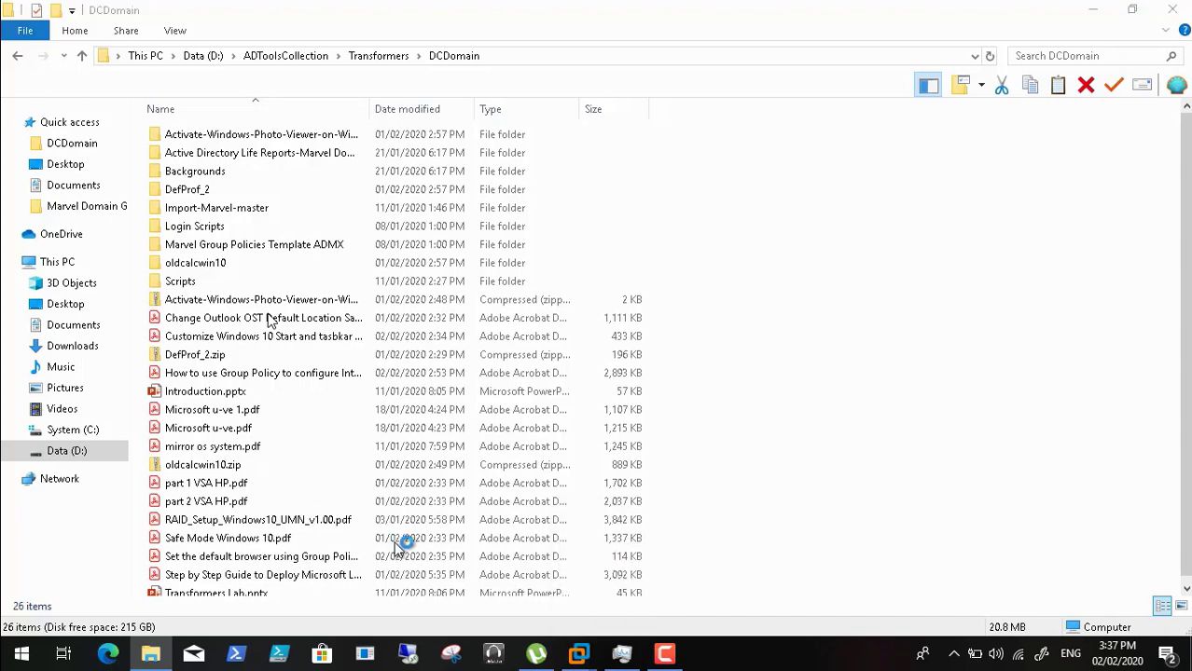
# - Look over the 'Set the default browser' and 'Customize Windows 10 Start and taskbar' PDFs, then show the host desktop
pyautogui.click(331, 558)
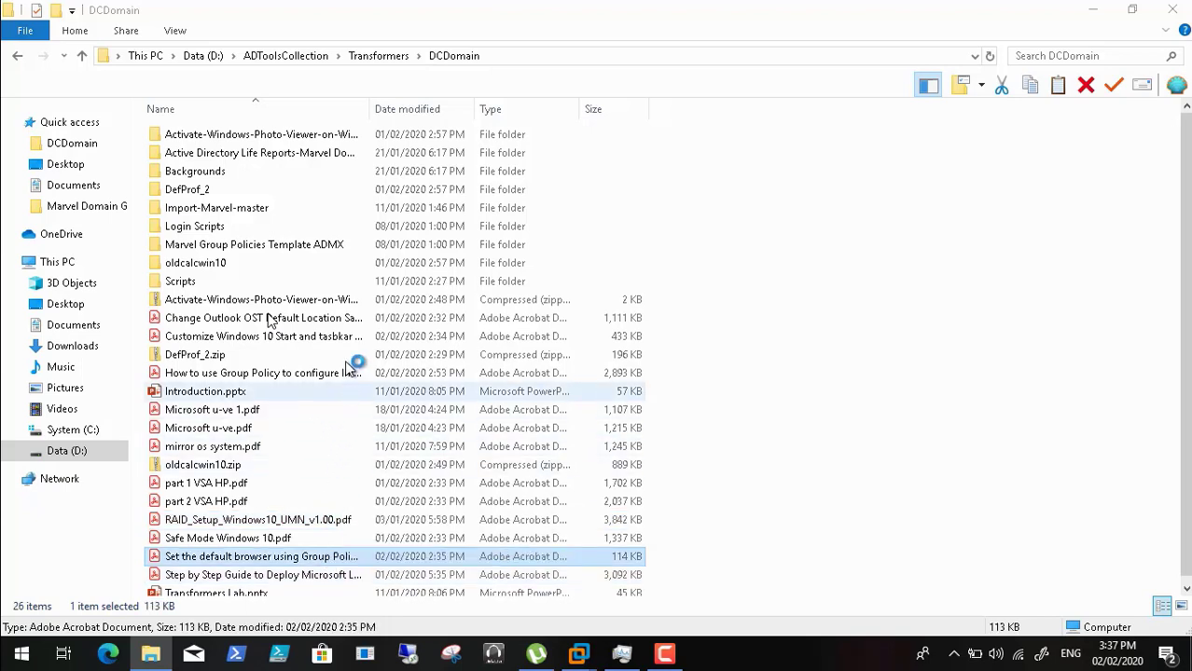
pyautogui.click(341, 337)
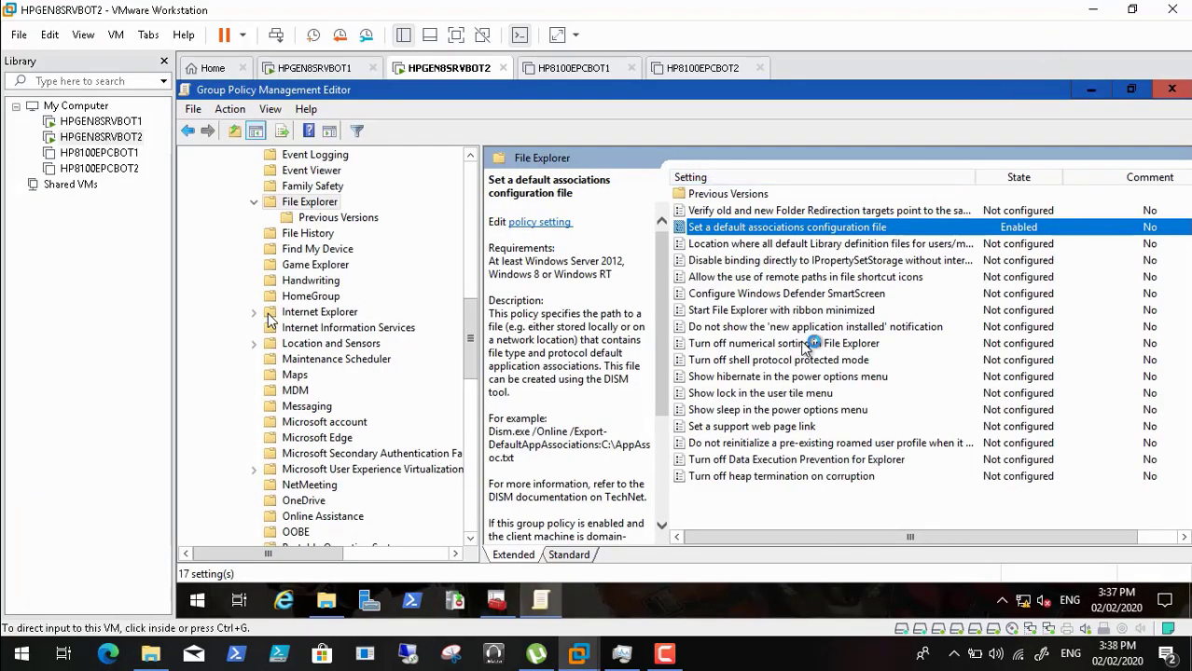
pyautogui.press('super+d')
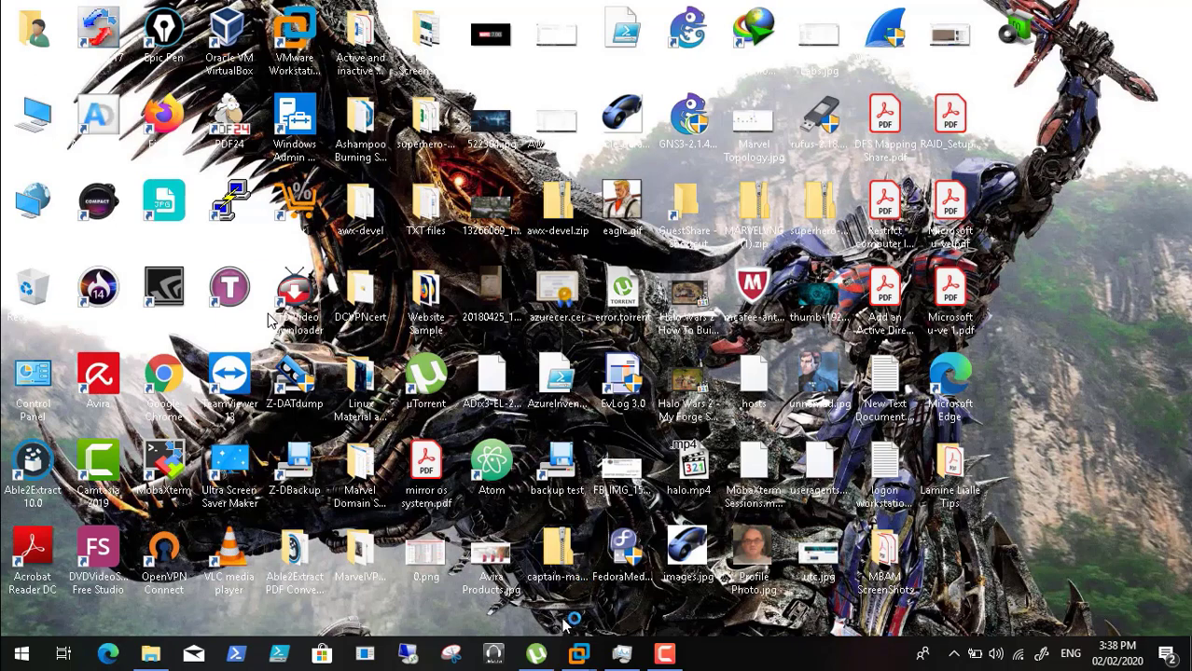
# - Seek playback to about 21:30, where the Group Policy editor shows the Enabled default associations policy
pyautogui.click(617, 654)
pyautogui.moveTo(716, 654)
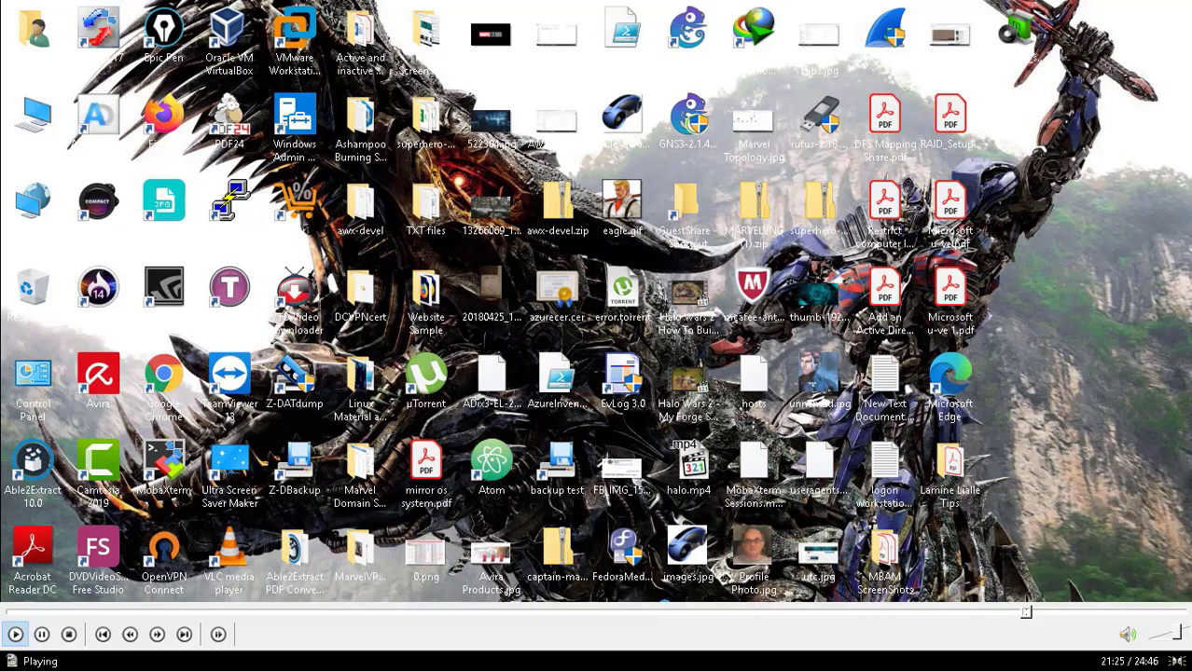
pyautogui.click(1037, 616)
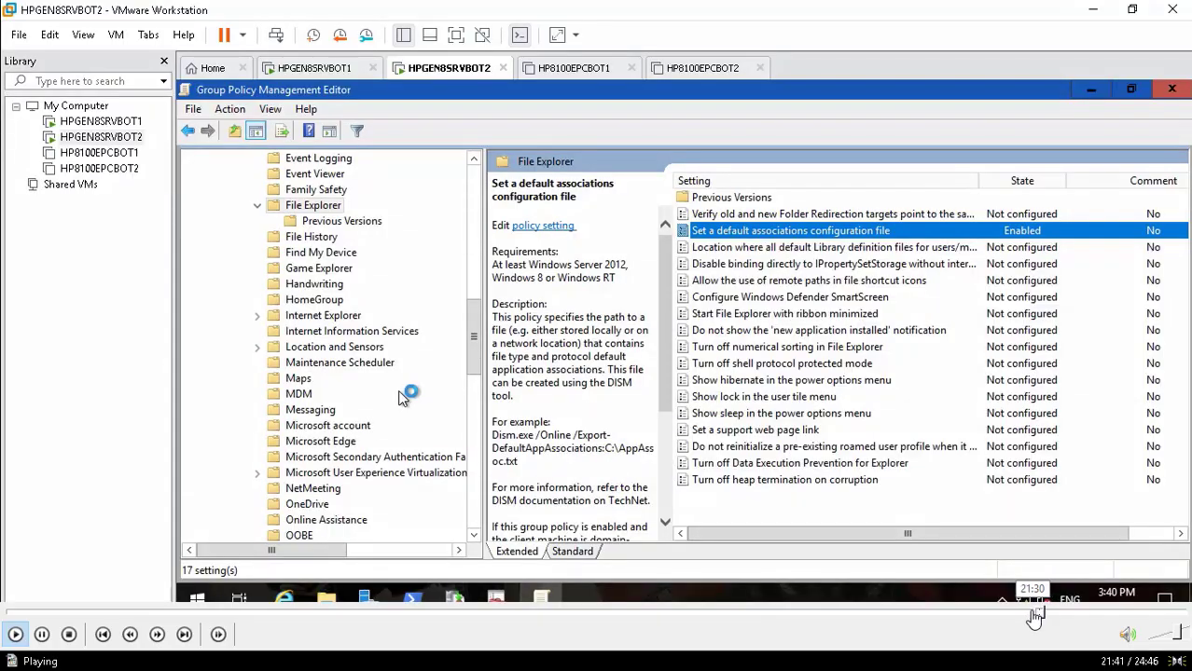
pyautogui.click(1034, 615)
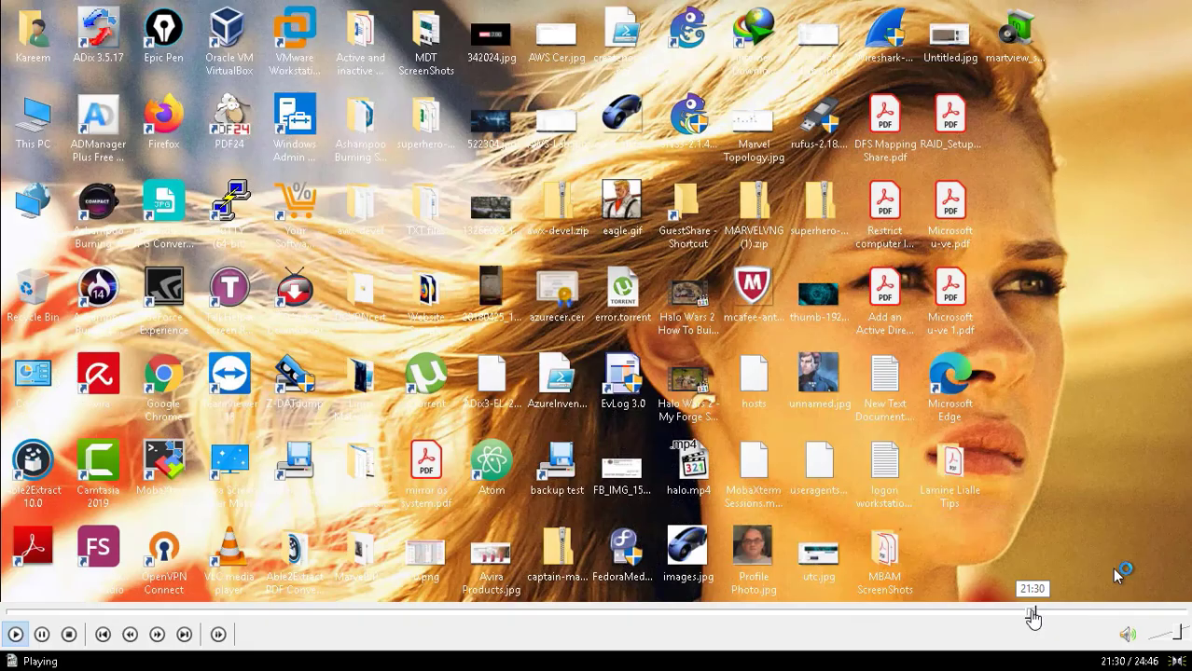
pyautogui.click(1040, 616)
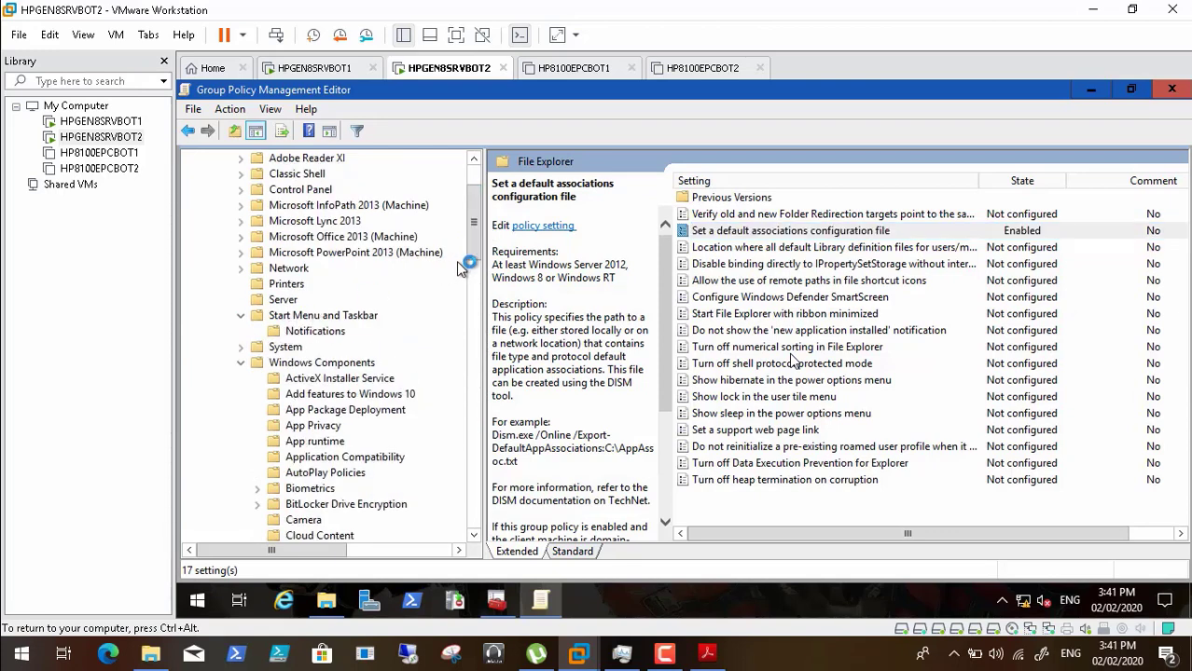
# - Open the Start Layout policy under Start Menu and Taskbar and set it to Enabled
pyautogui.click(359, 316)
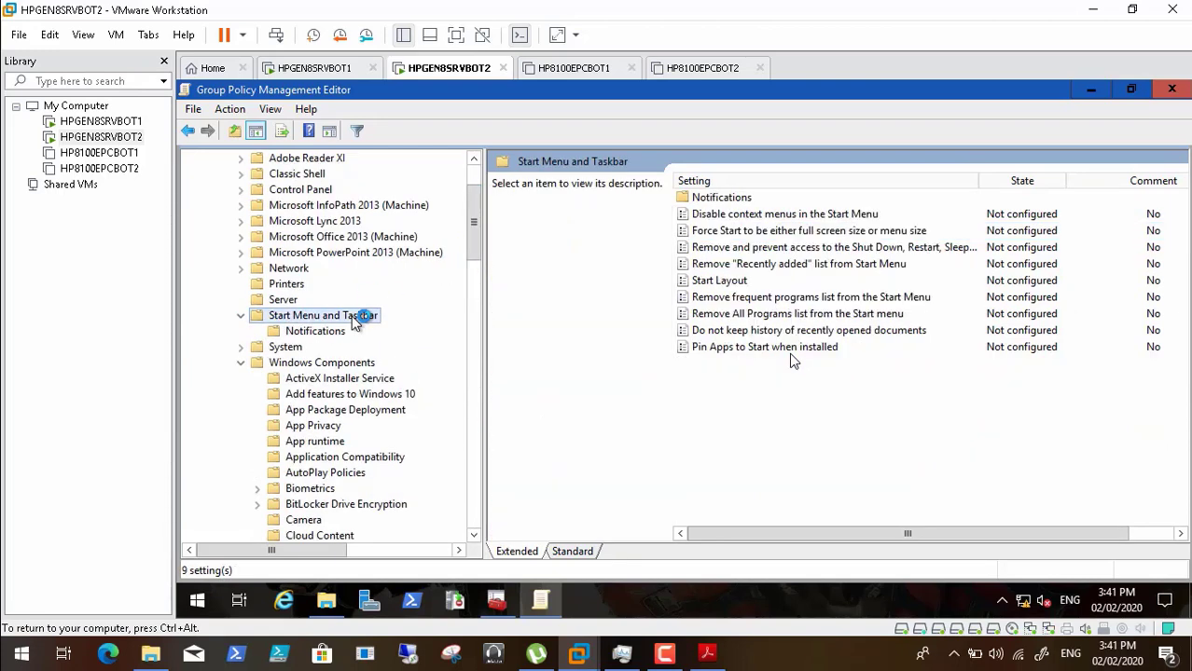
pyautogui.doubleClick(725, 280)
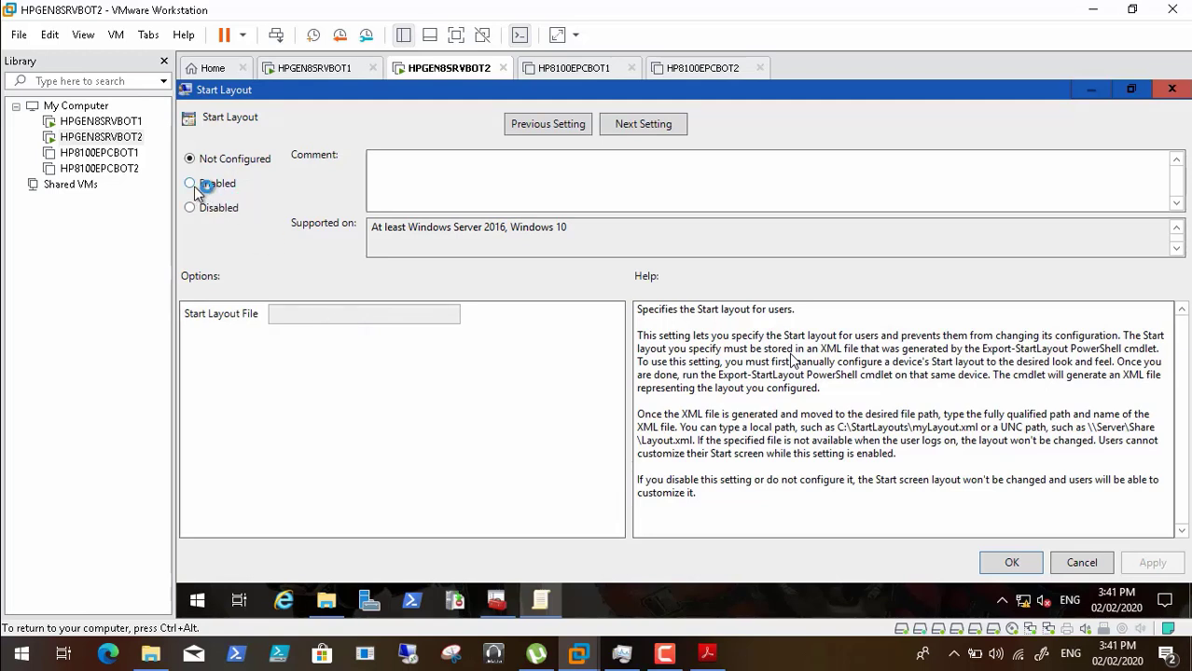
pyautogui.click(194, 184)
pyautogui.click(284, 315)
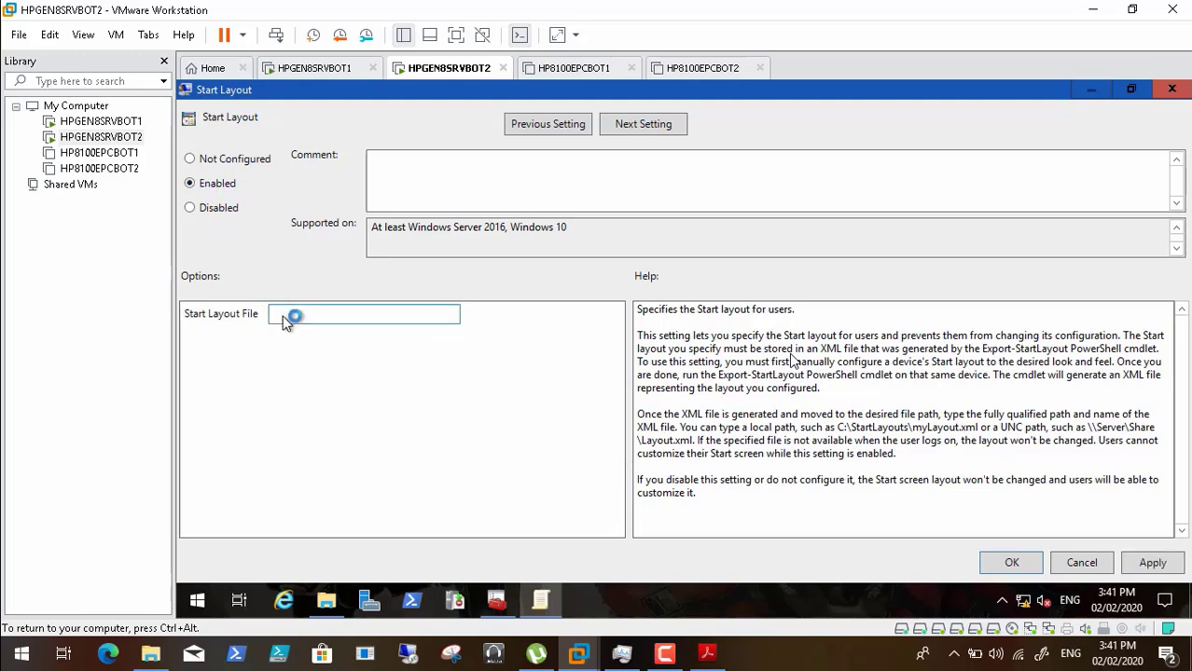
# - Fill Start Layout File with the copied \\hpgen8srvbot1\Backgrounds share path plus a trailing backslash
pyautogui.click(328, 599)
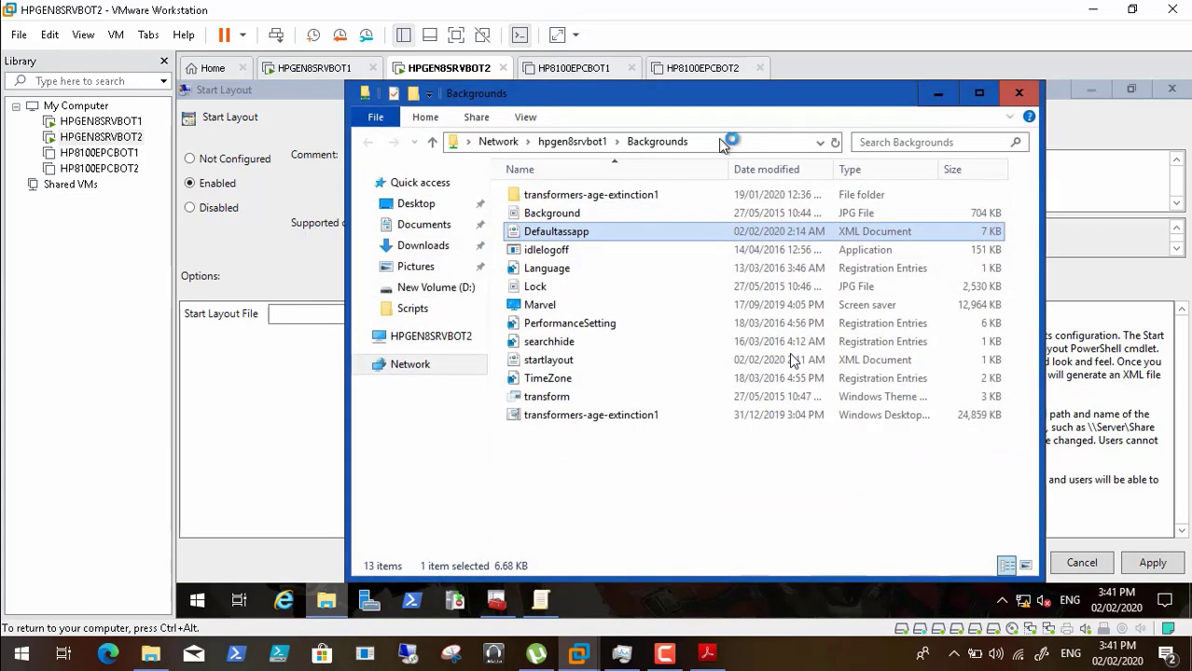
pyautogui.click(719, 140)
pyautogui.hotkey('ctrl', 'c')
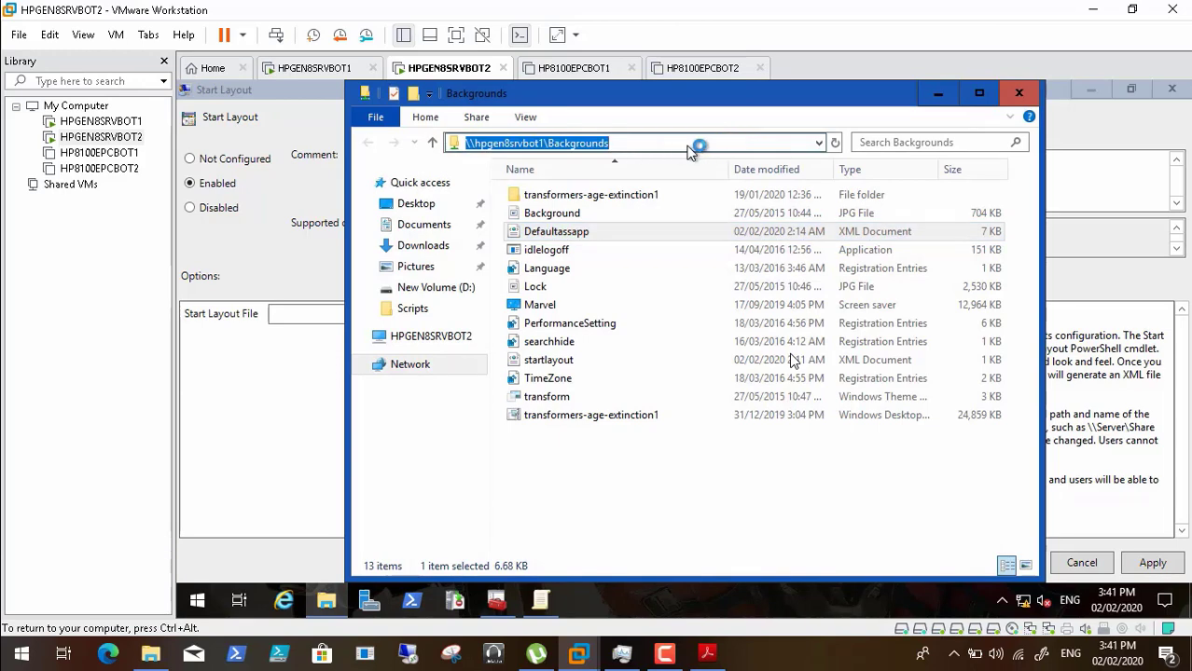
pyautogui.click(937, 97)
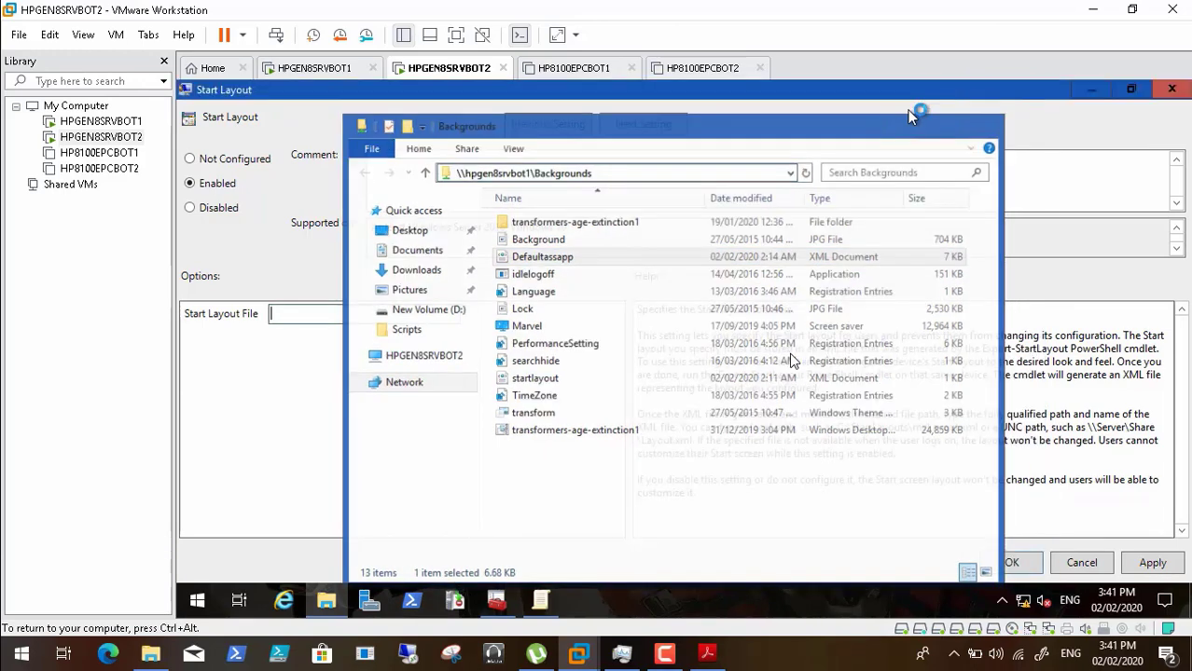
pyautogui.click(347, 312)
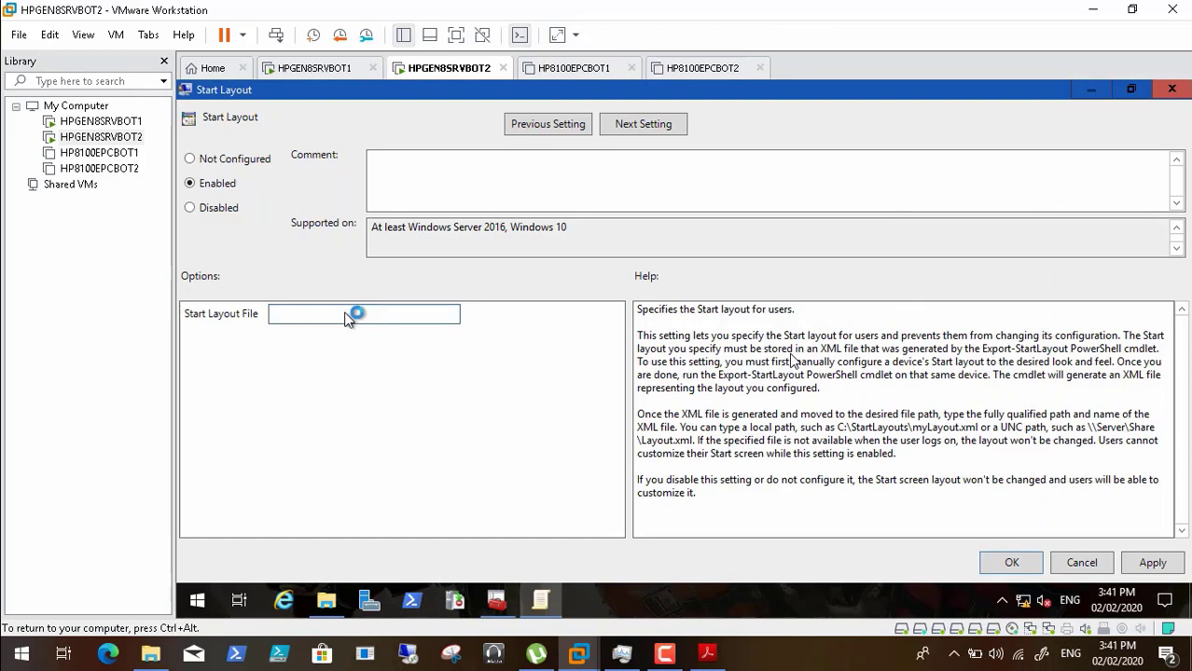
pyautogui.hotkey('ctrl', 'v')
pyautogui.write('\\')
# - Complete the path with the copied startlayout name plus '.xml', then apply and save the policy
pyautogui.click(326, 599)
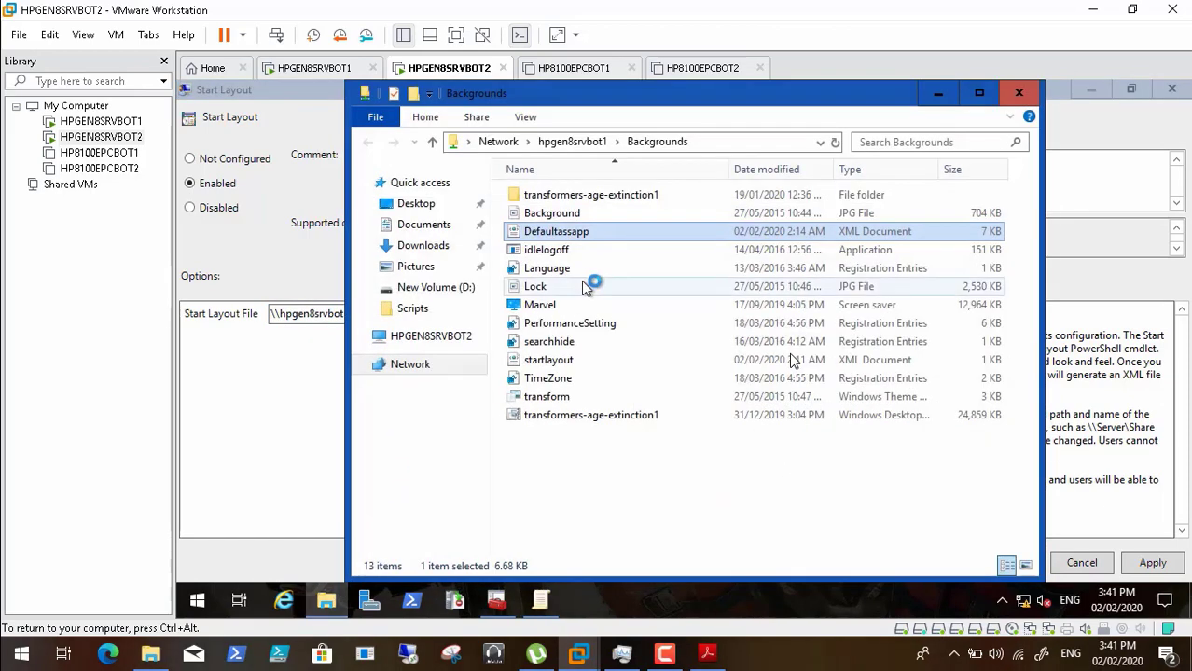
pyautogui.rightClick(562, 364)
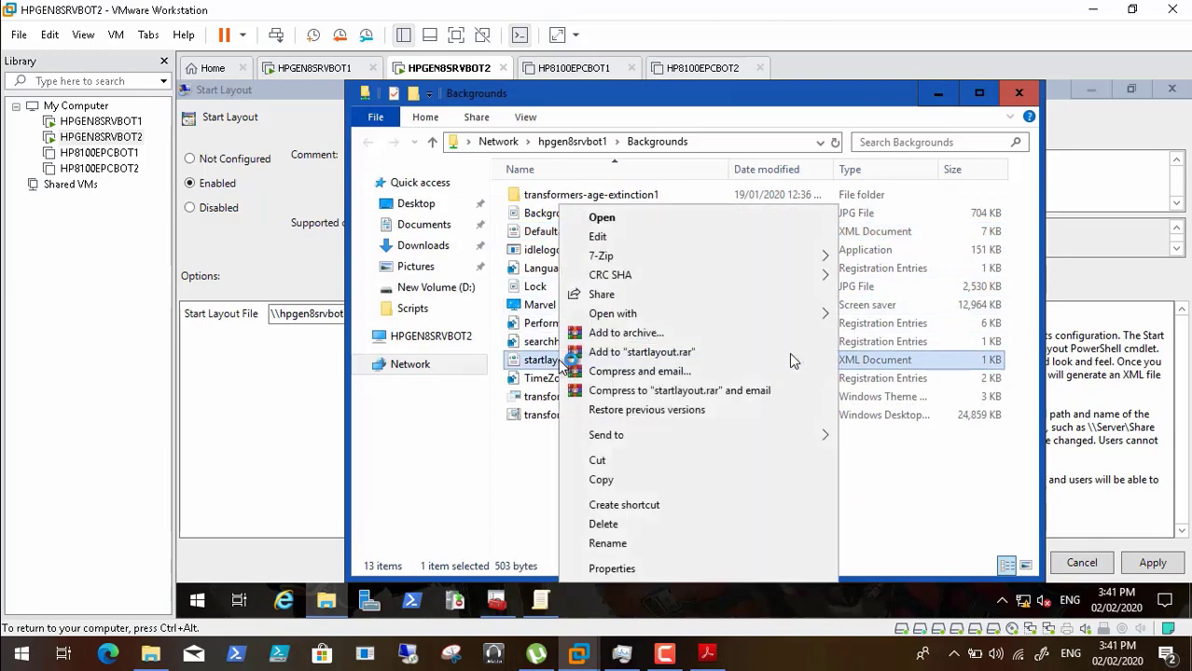
pyautogui.click(653, 543)
pyautogui.hotkey('ctrl', 'c')
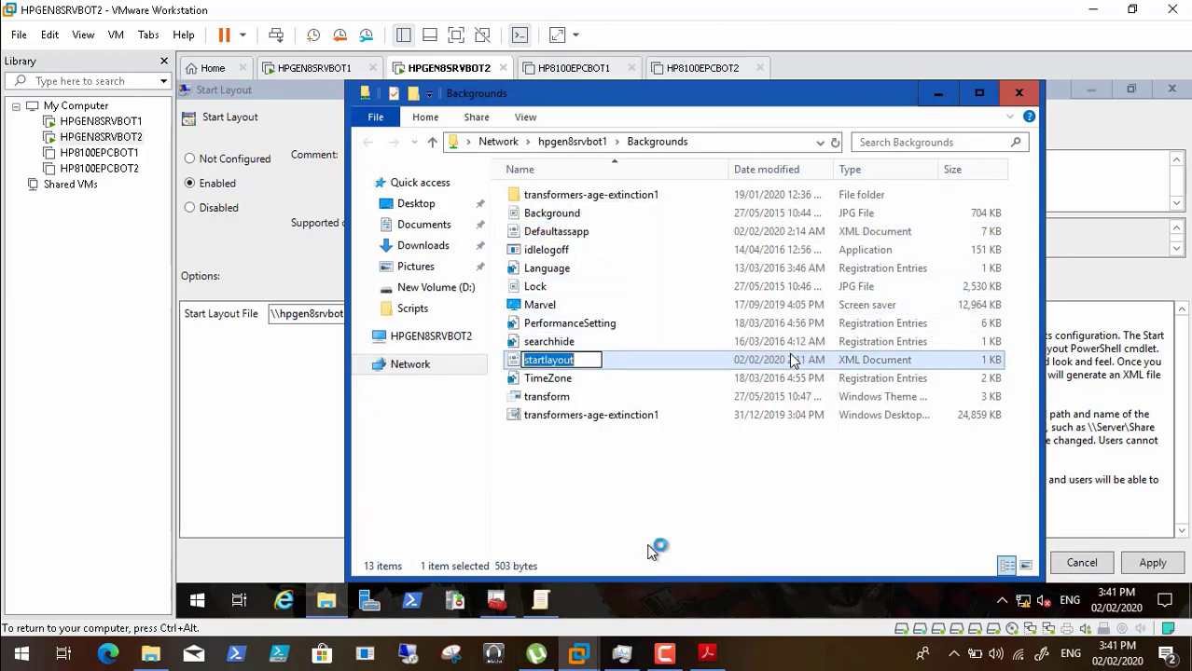
pyautogui.click(938, 93)
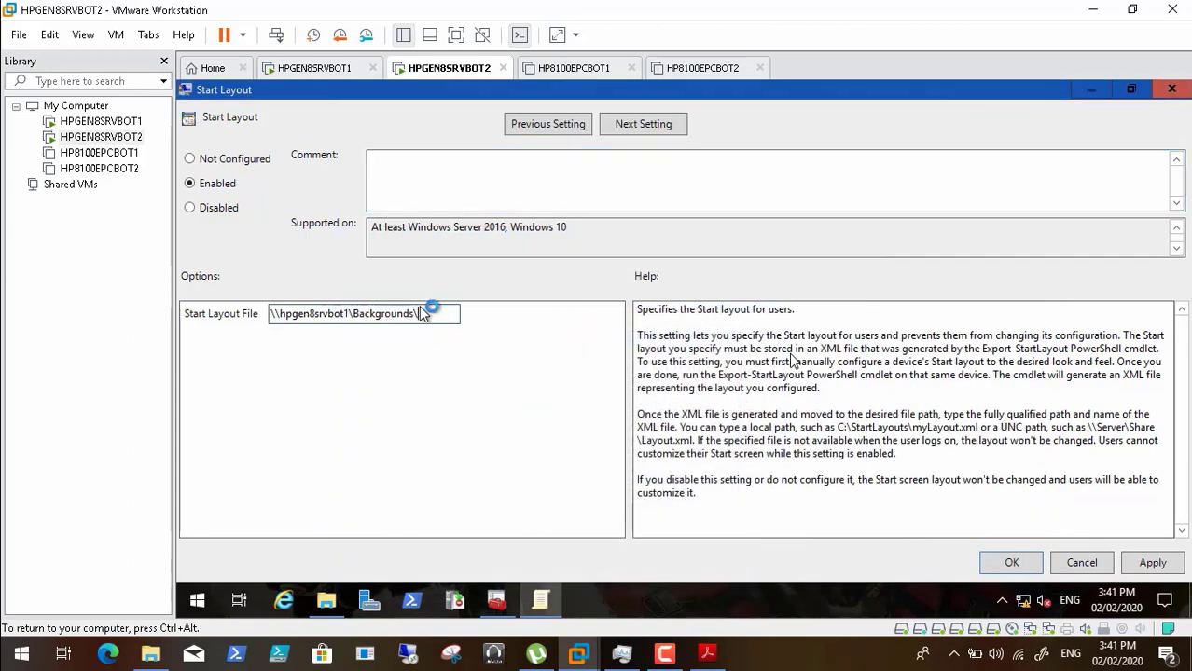
pyautogui.hotkey('ctrl', 'v')
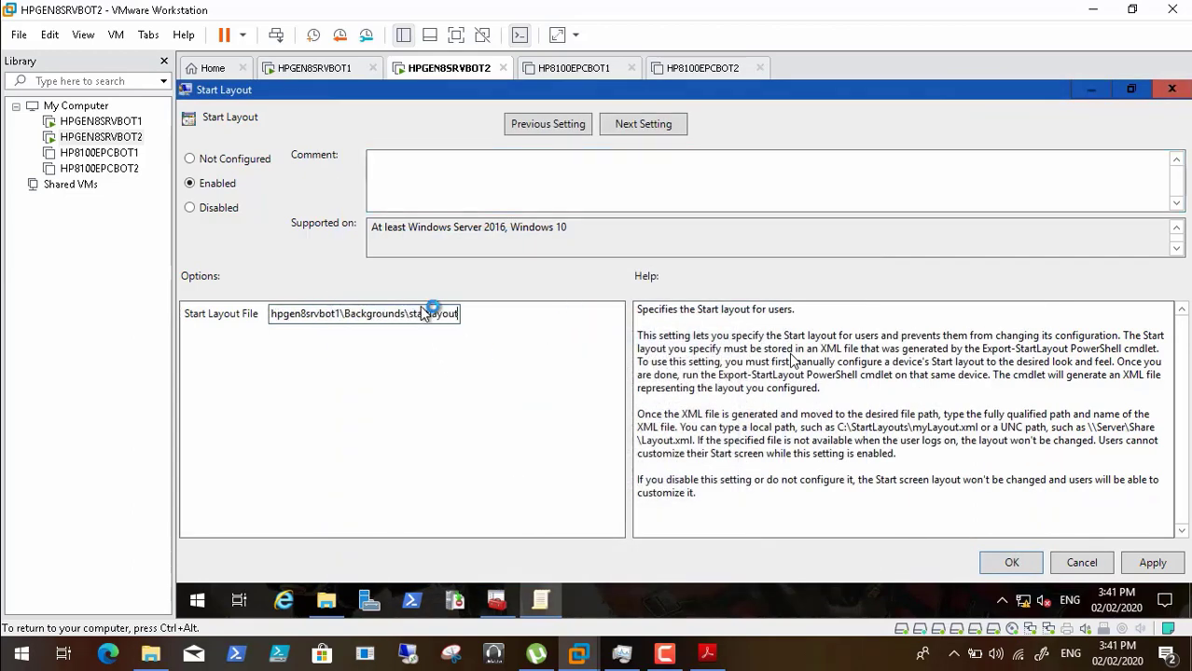
pyautogui.write('.xml')
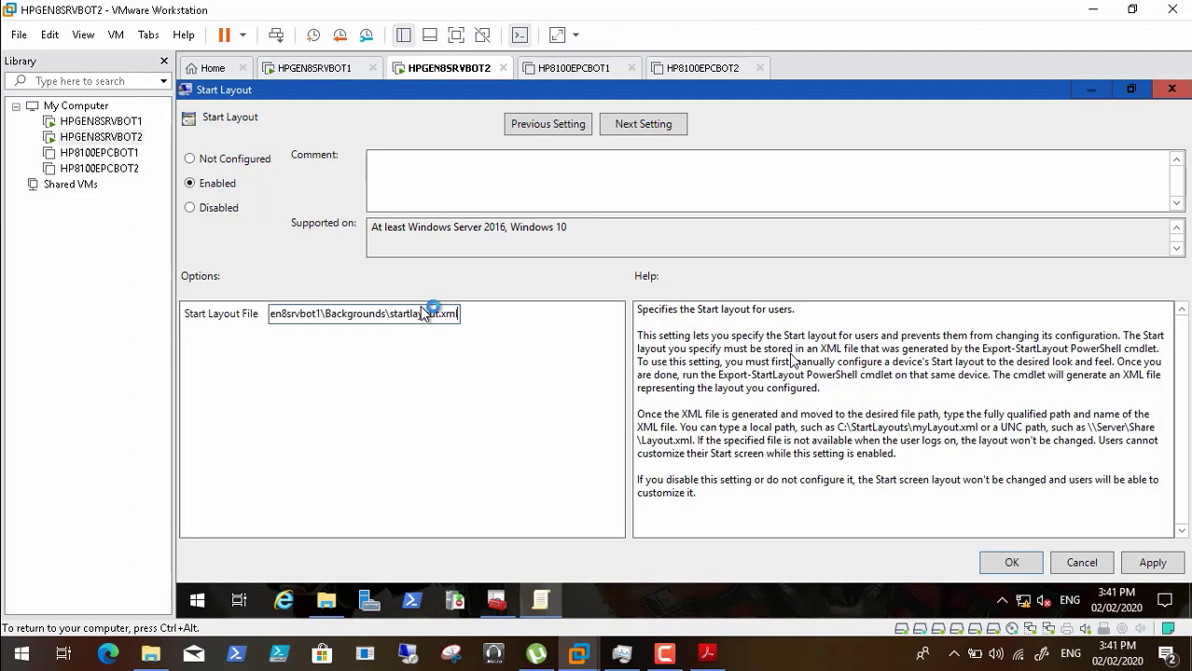
pyautogui.click(1153, 563)
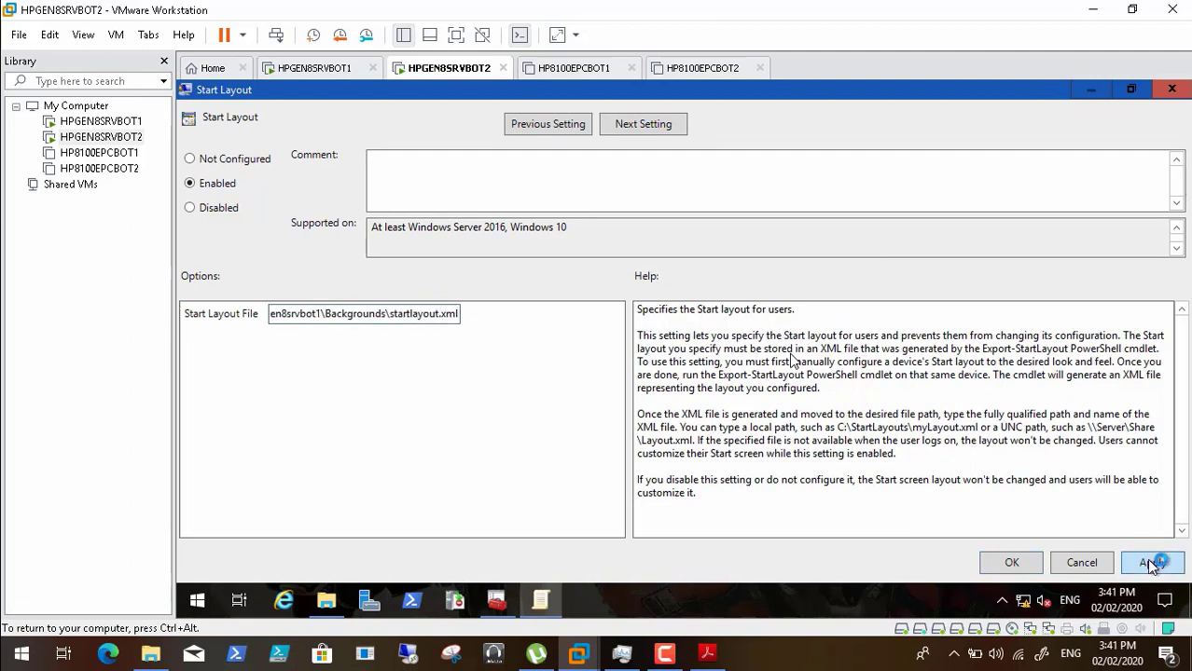
pyautogui.click(1024, 567)
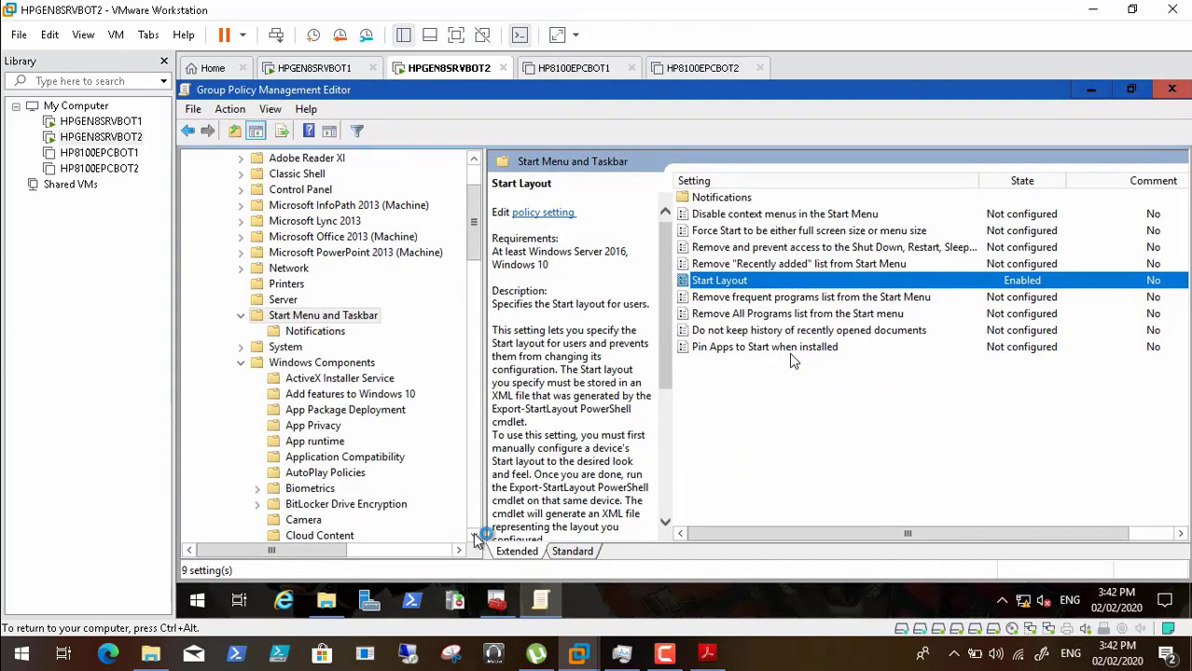
# - Recheck that 'Set a default associations configuration file' is Enabled with the Defaultassapp.xml path
pyautogui.click(474, 537)
pyautogui.click(474, 537)
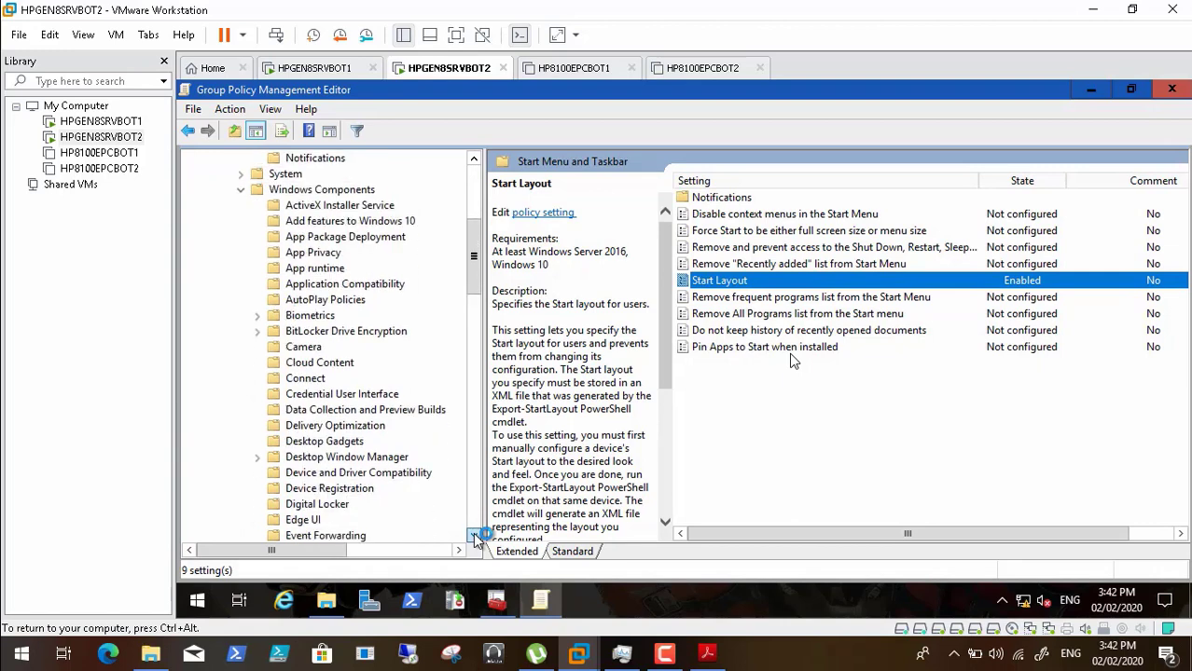
pyautogui.click(475, 538)
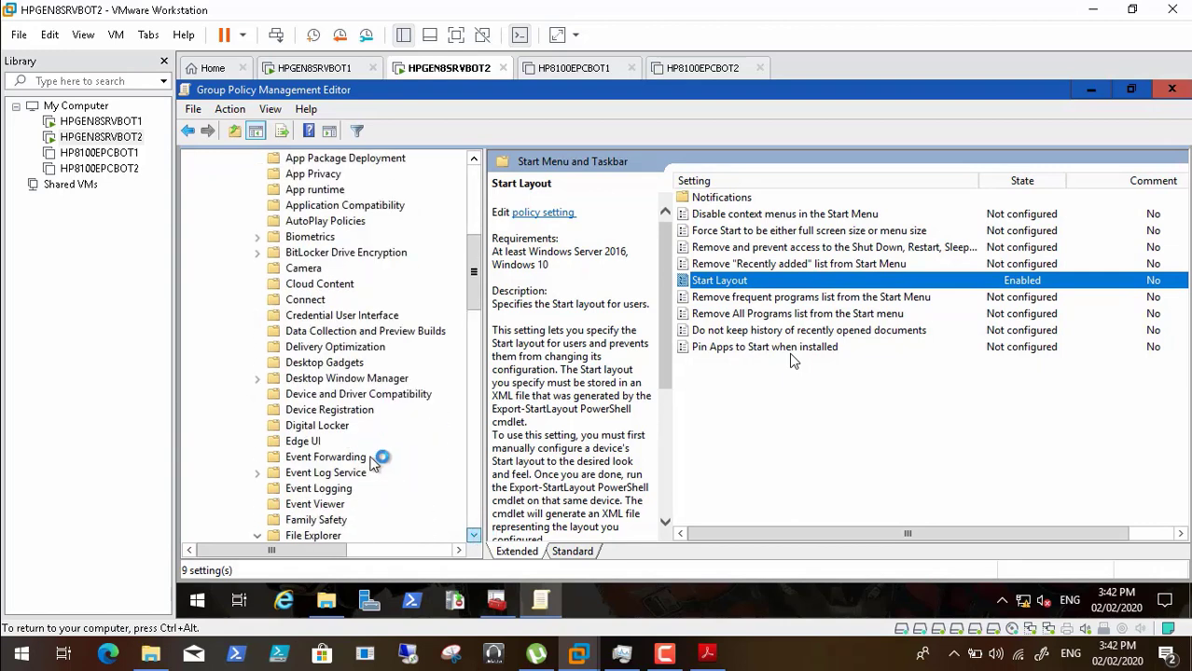
pyautogui.scroll(-2, 326, 419)
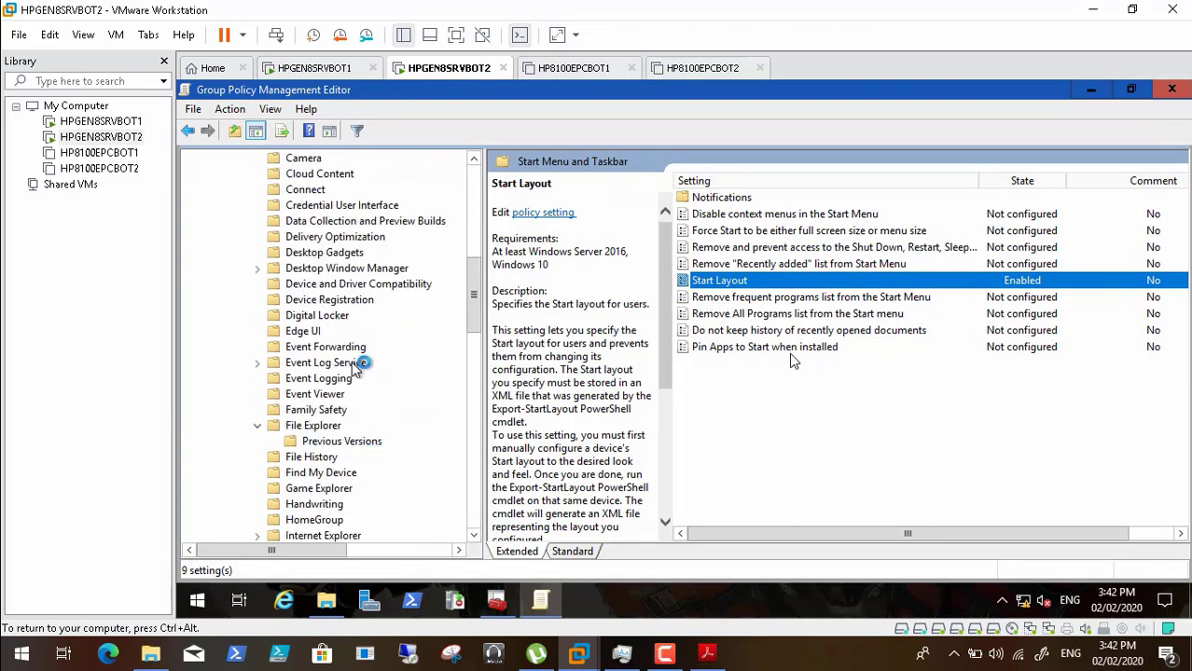
pyautogui.click(331, 425)
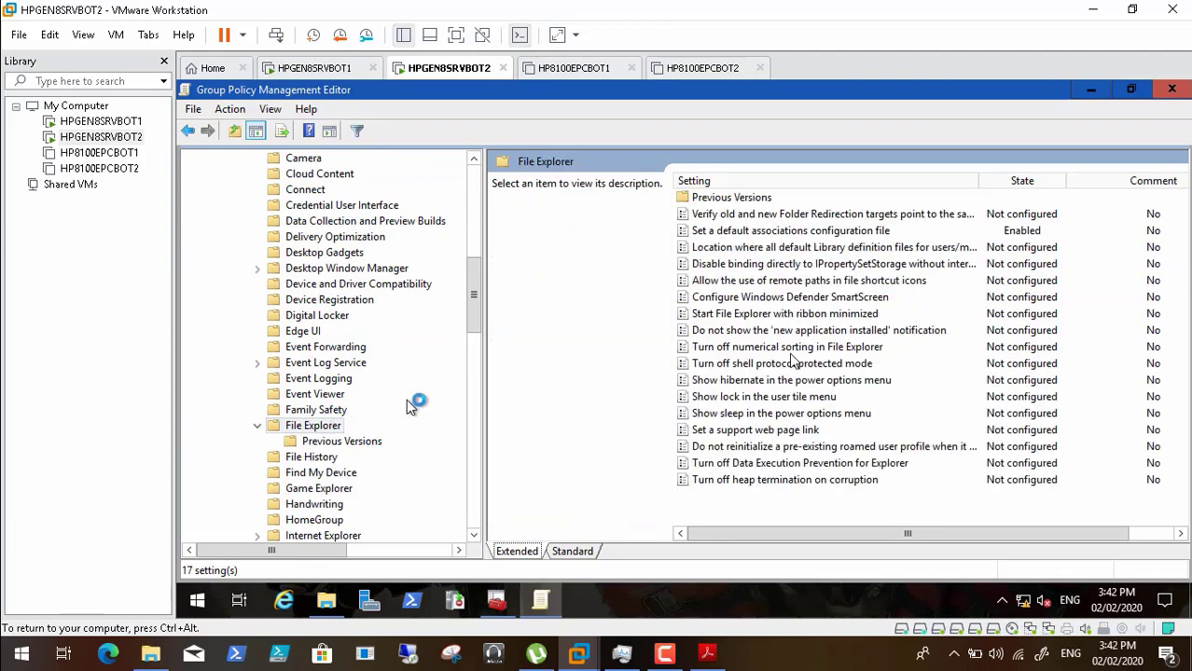
pyautogui.doubleClick(799, 240)
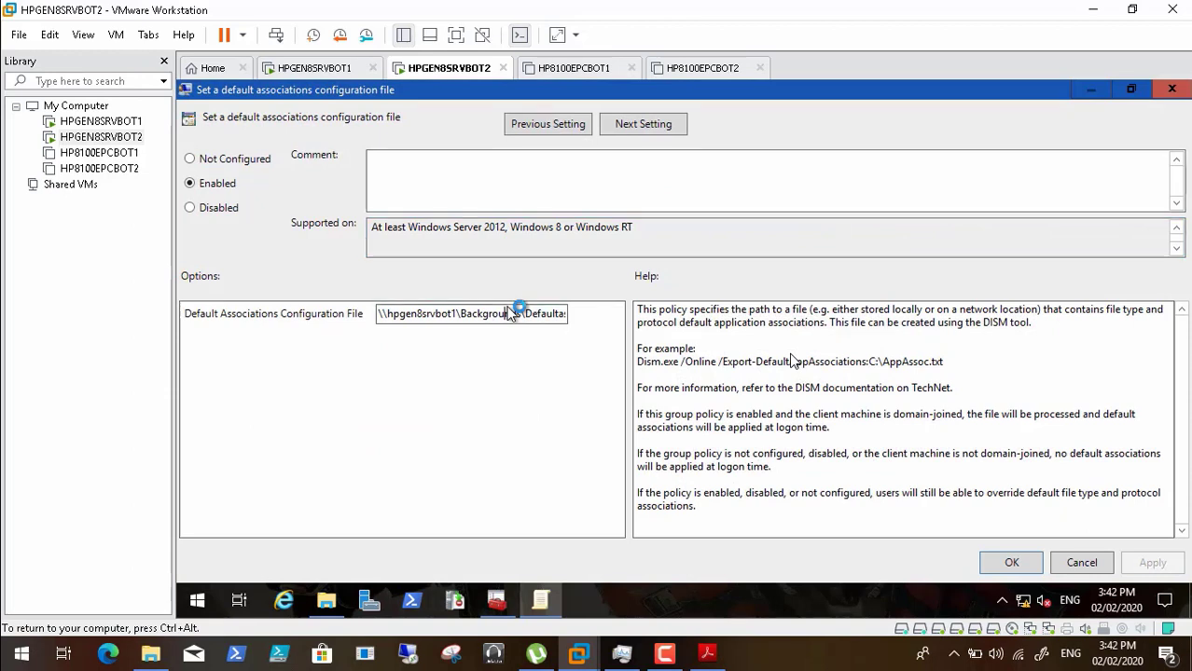
pyautogui.press('End')
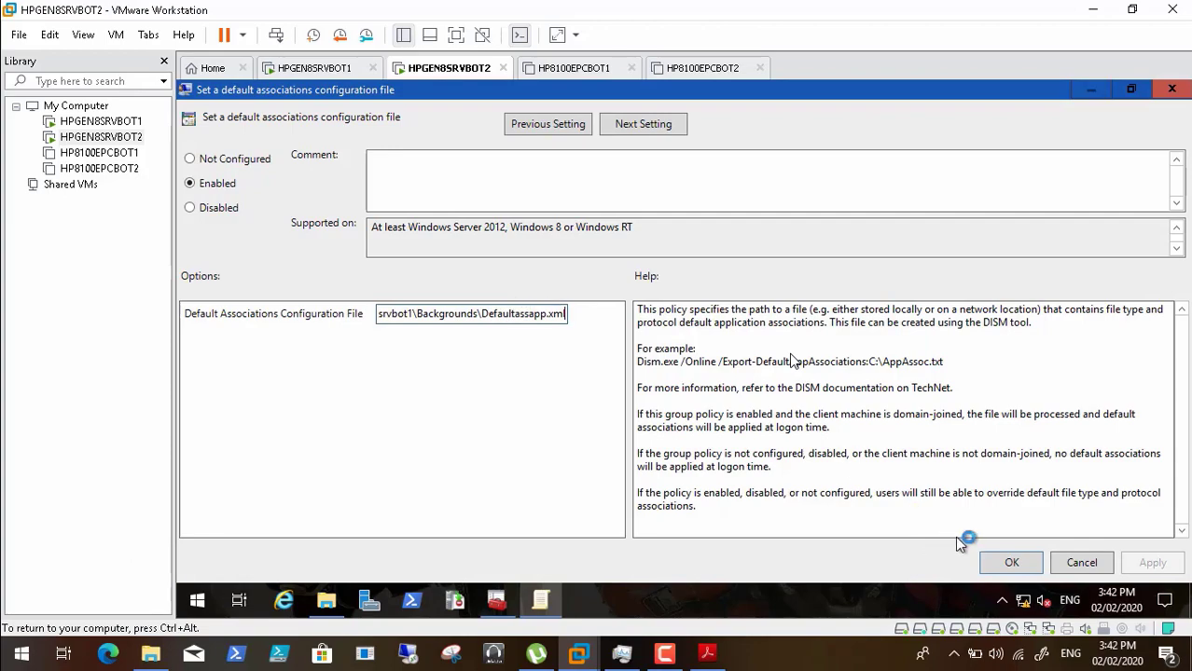
pyautogui.click(1000, 561)
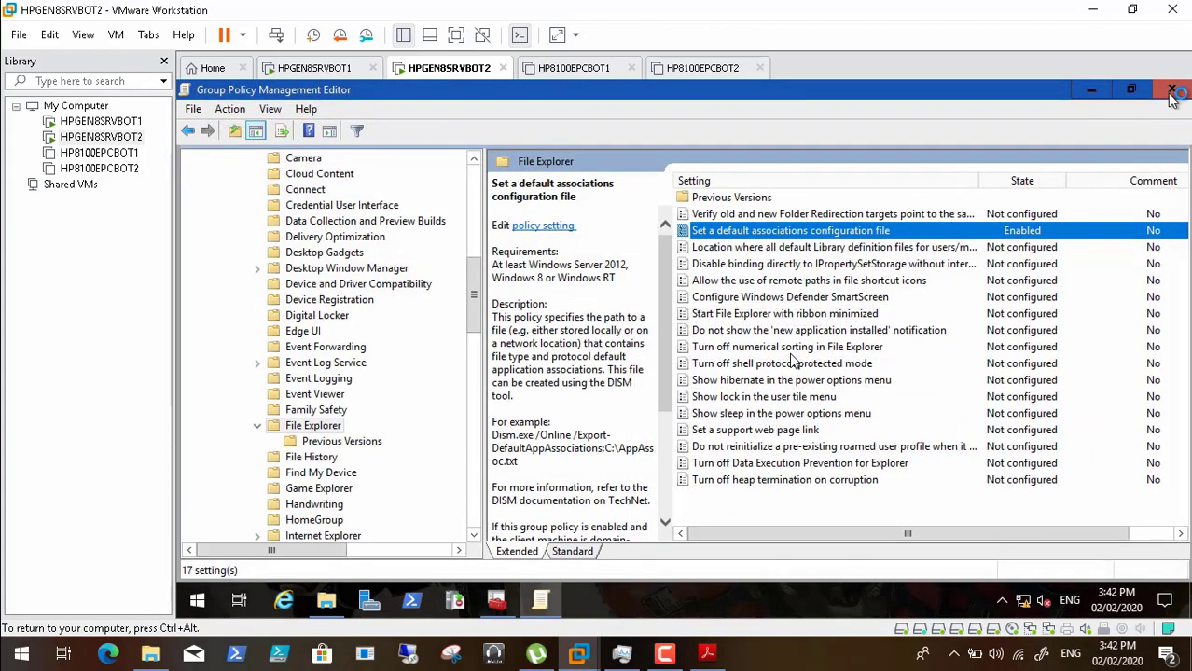
# - Close the Group Policy Management Editor and bring up the Start layout PDF guide
pyautogui.click(1171, 91)
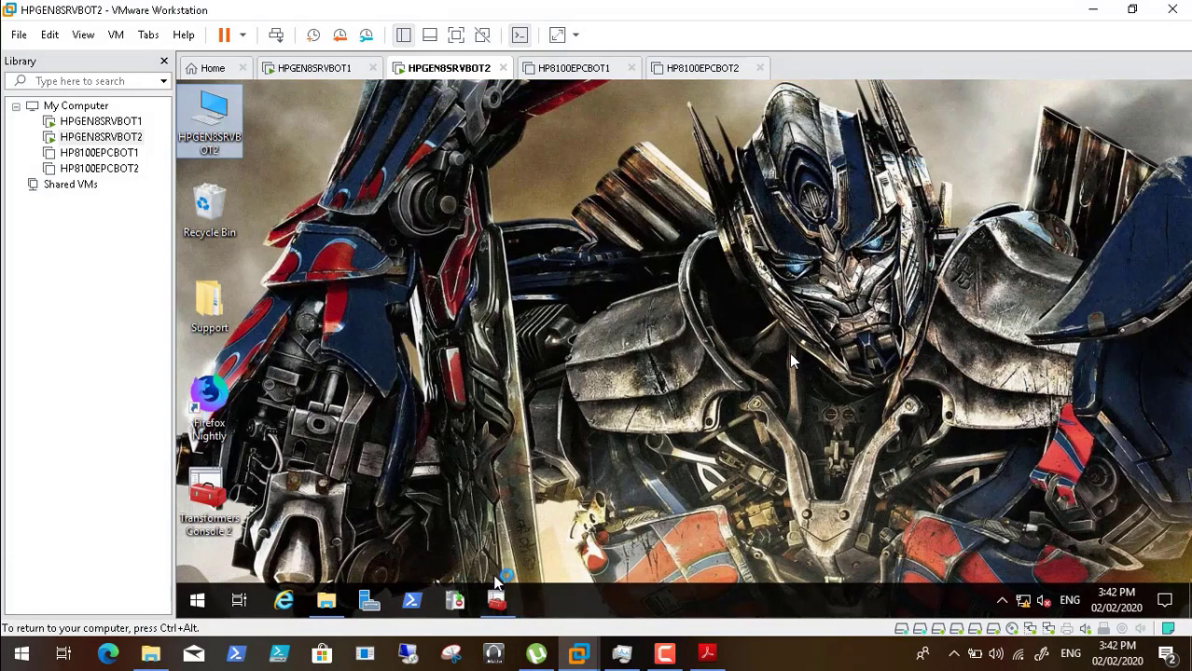
pyautogui.click(497, 604)
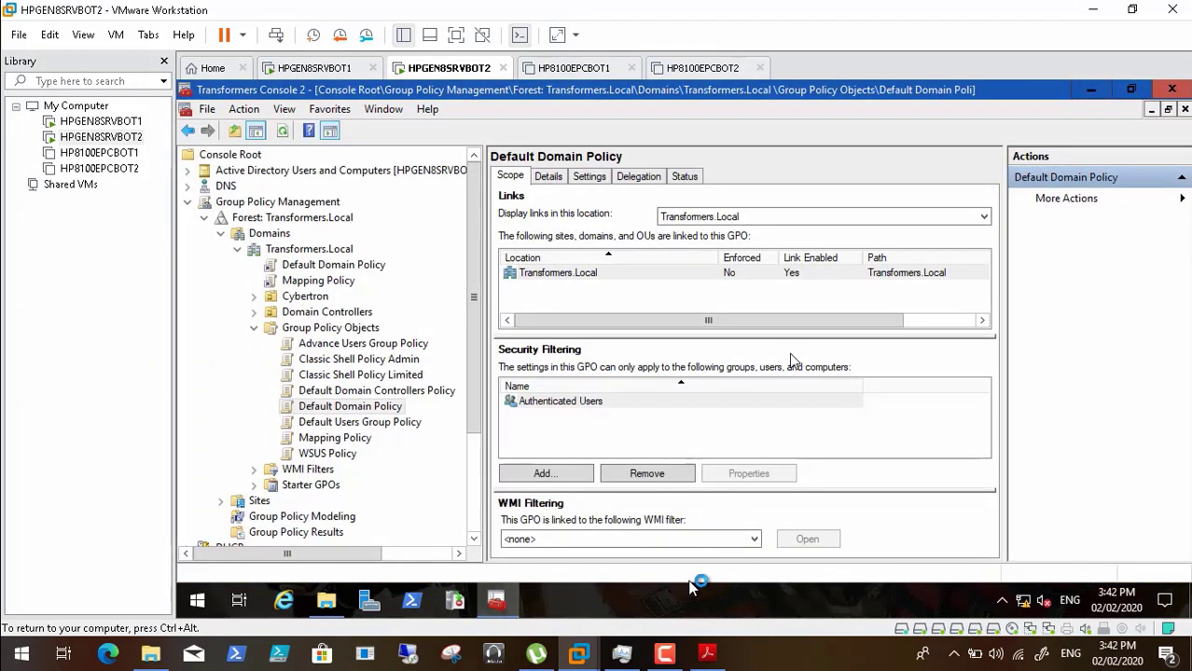
pyautogui.click(705, 656)
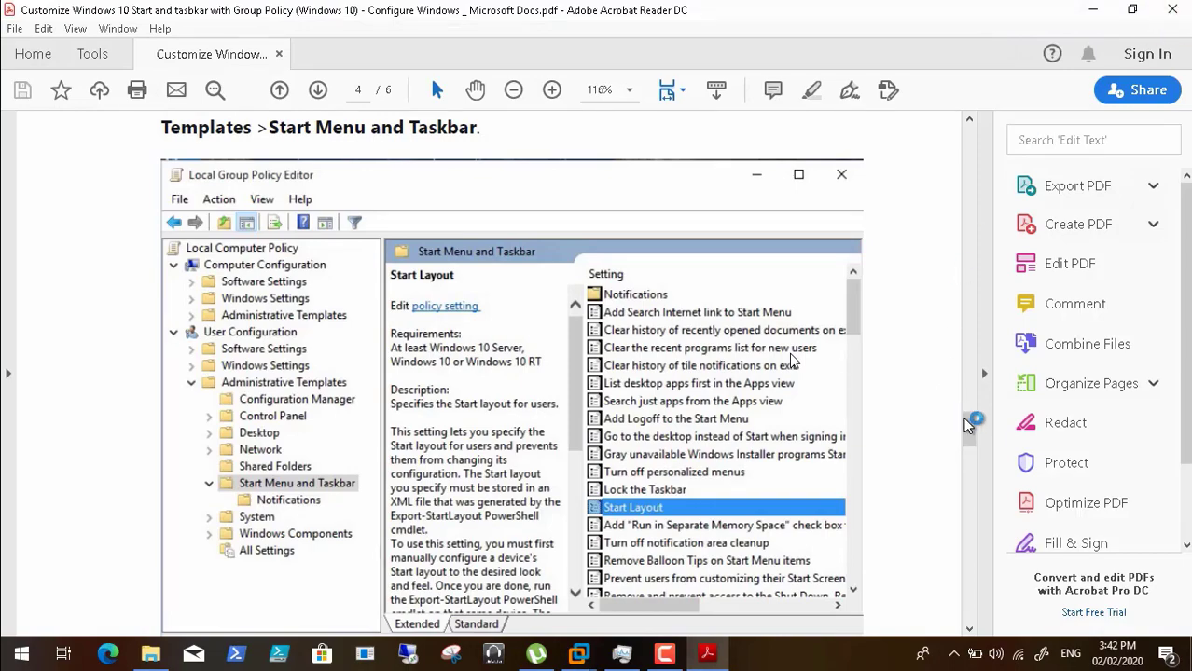
# - Scroll the Customize Windows 10 Start and taskbar guide from page 4 to page 5
pyautogui.moveTo(970, 431); pyautogui.dragTo(973, 576)
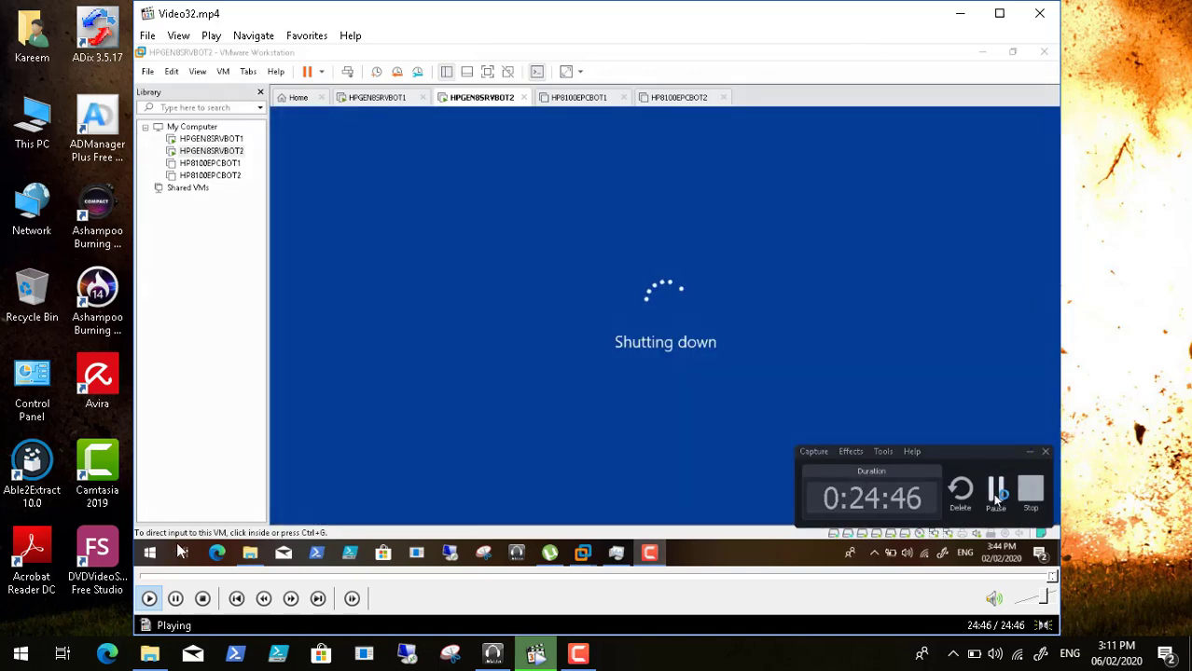
# - Pause playback, rewind Video32.mp4 to 00:00, and bring up the Camtasia recorder controls
pyautogui.click(175, 598)
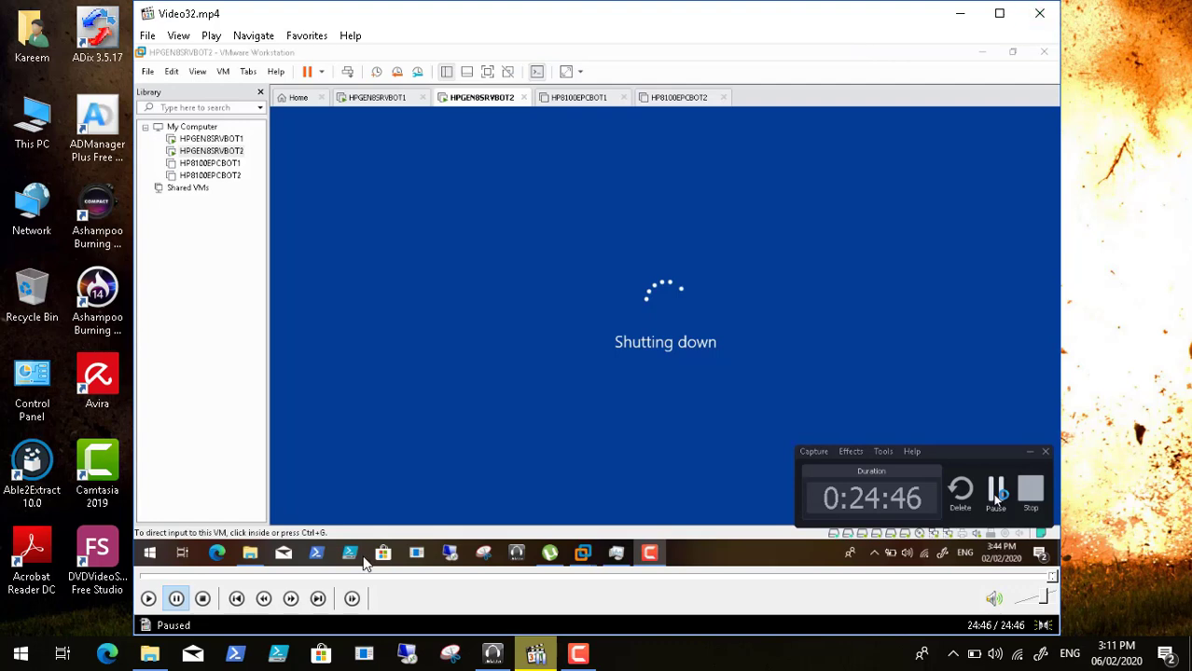
pyautogui.click(141, 576)
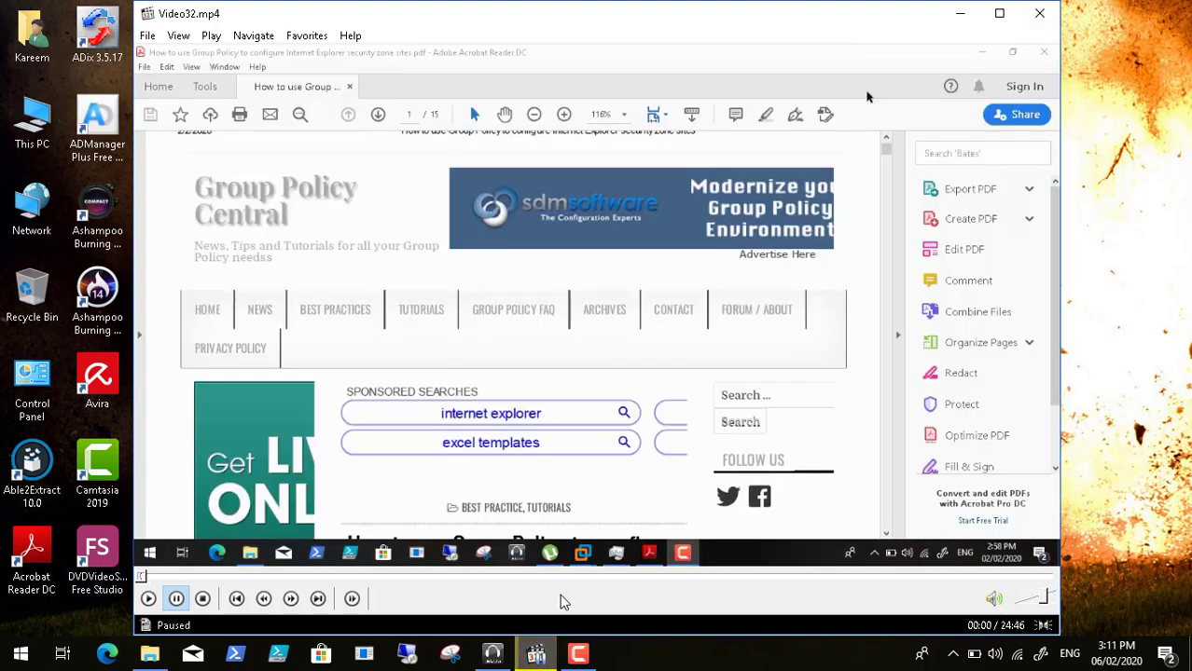
pyautogui.click(580, 651)
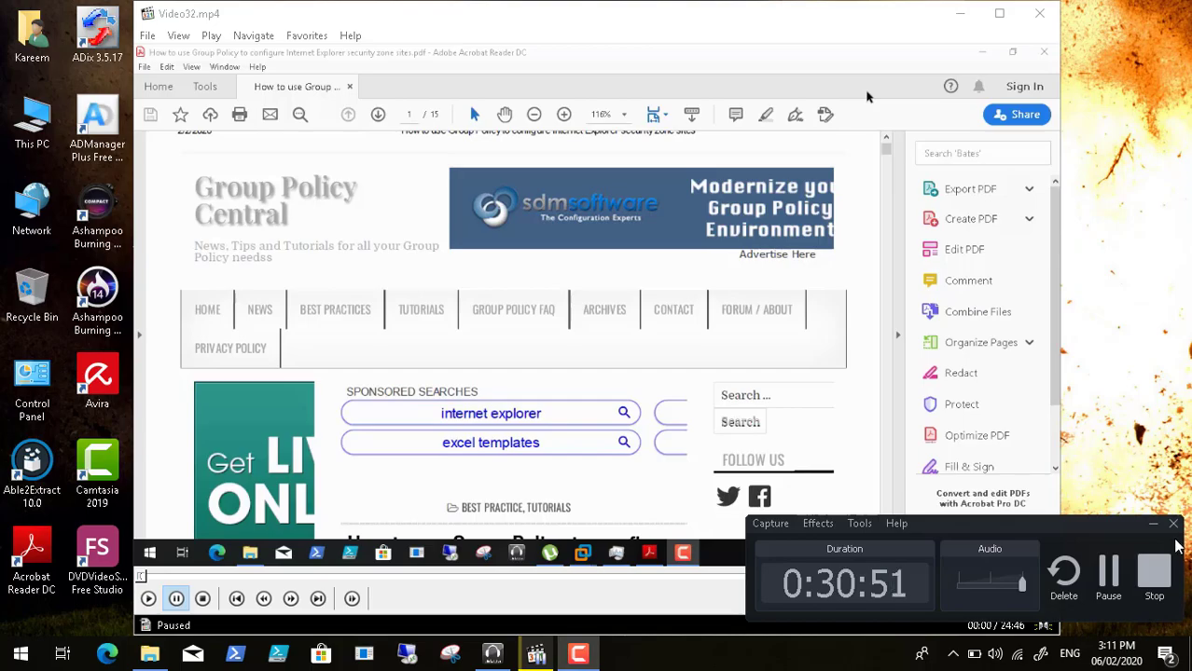